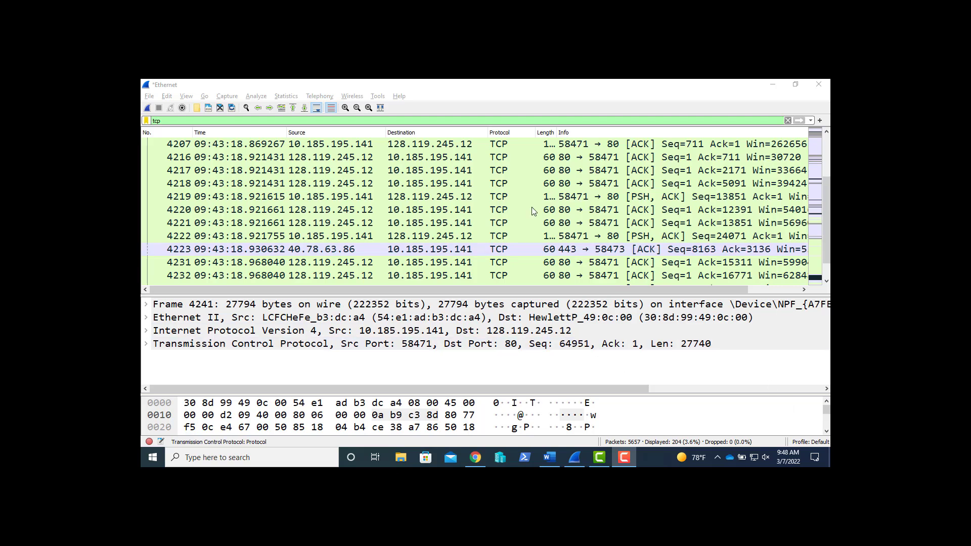
Look through the TCP-filtered packet list for traffic exchanged with servers other than 128.119.245.12
scroll(465, 197, up, 1)
scroll(465, 197, up, 4)
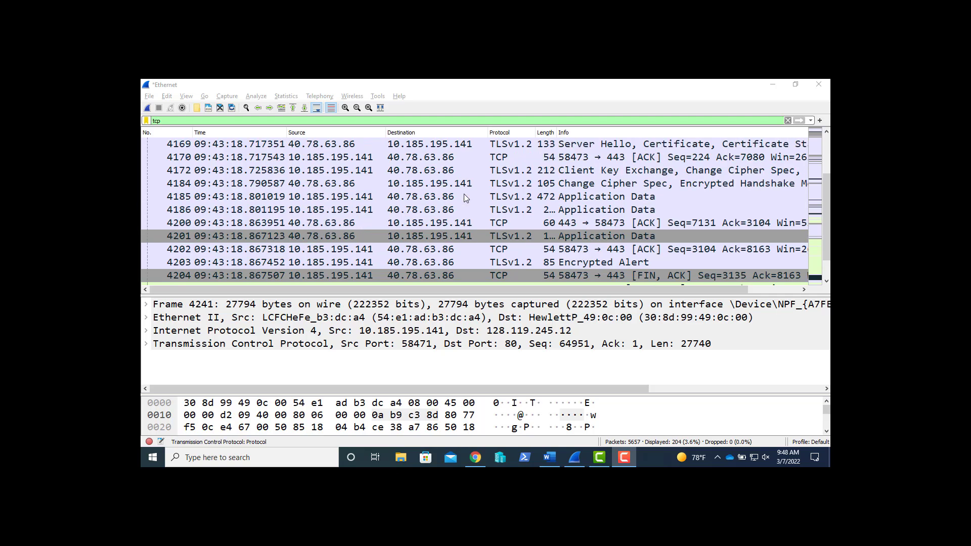
scroll(465, 197, up, 4)
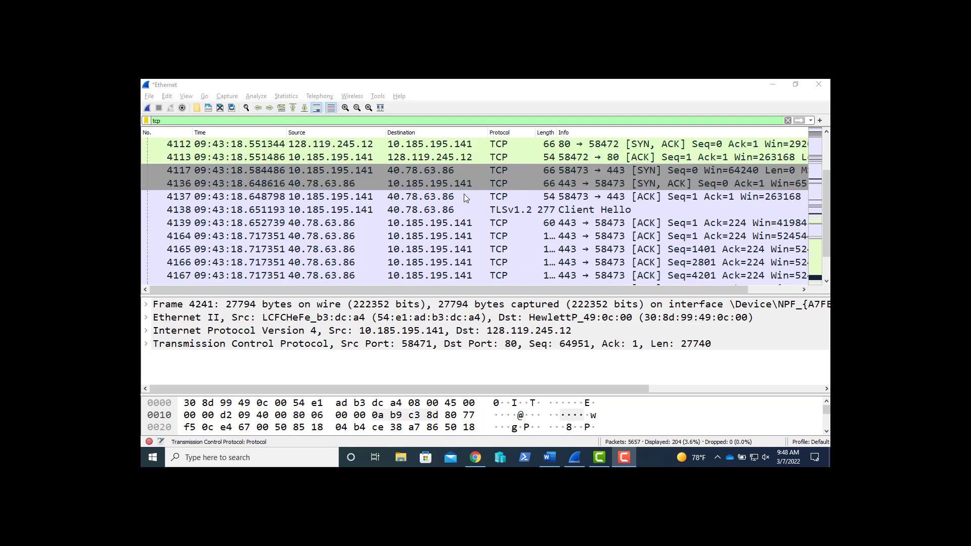
scroll(465, 197, down, 2)
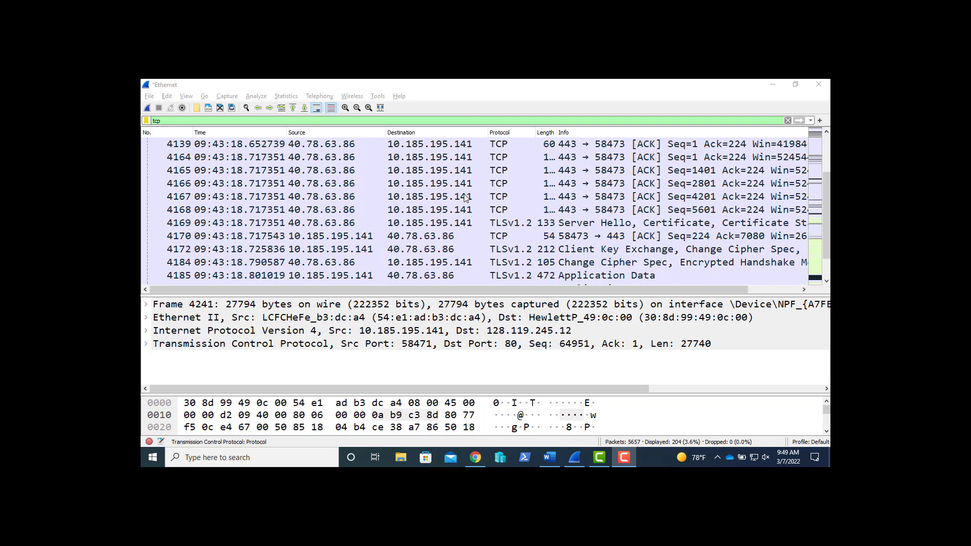
click(231, 120)
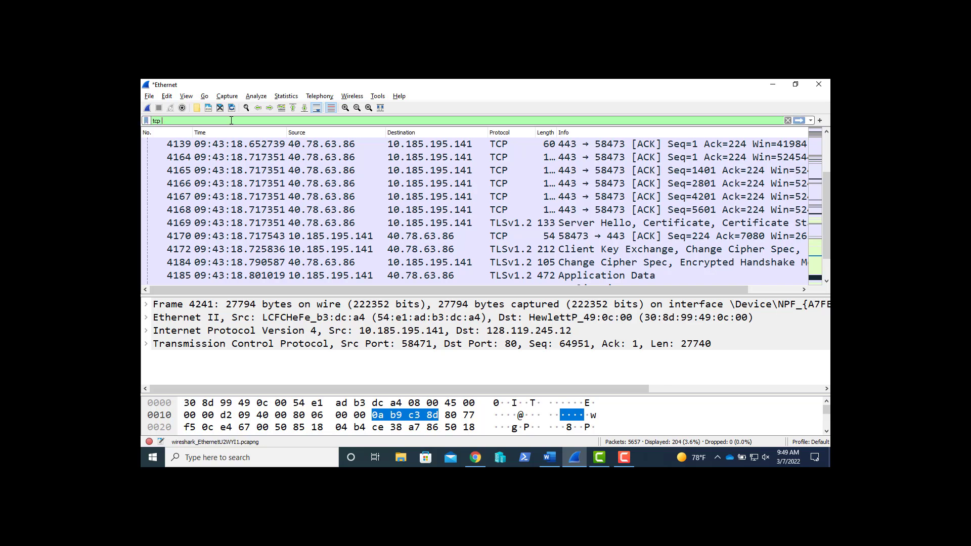
text(&)
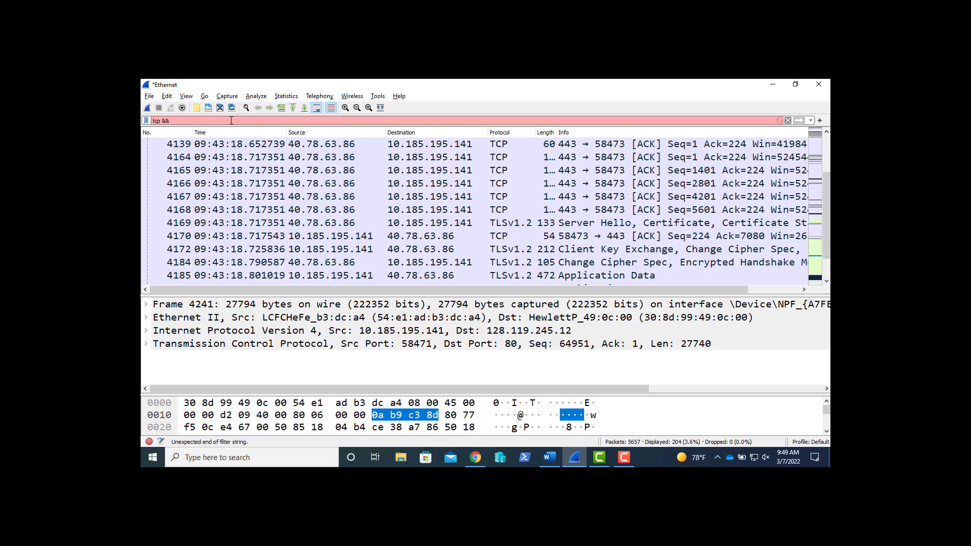
text(& ip.)
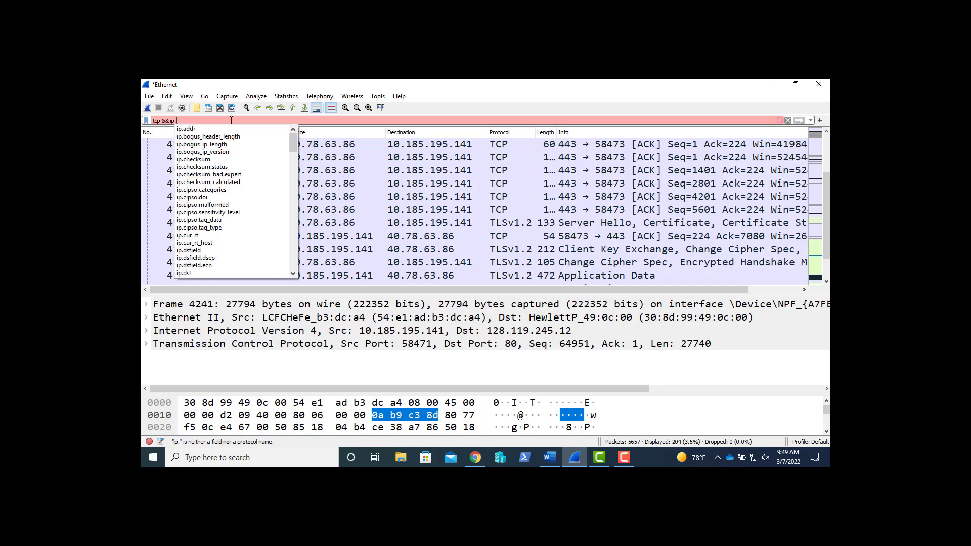
text(addr)
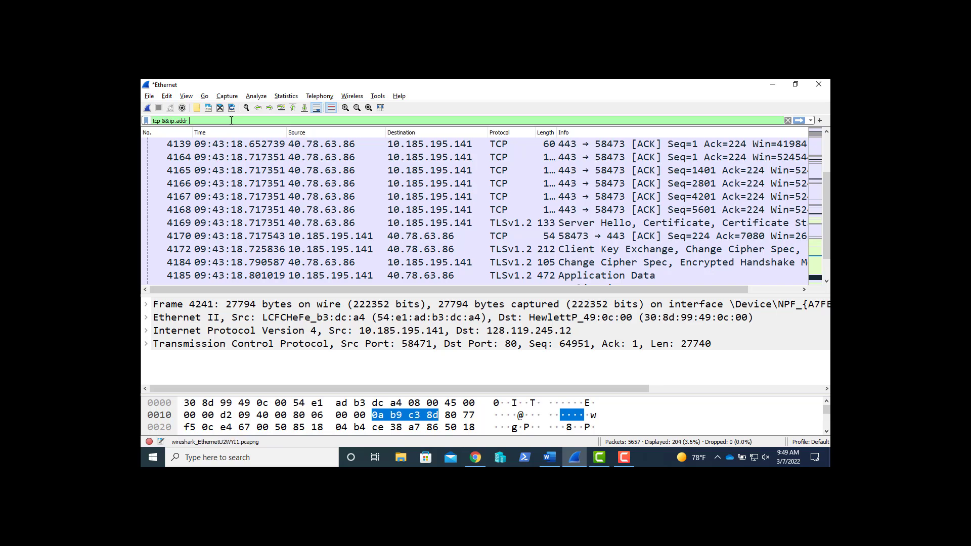
text( ==)
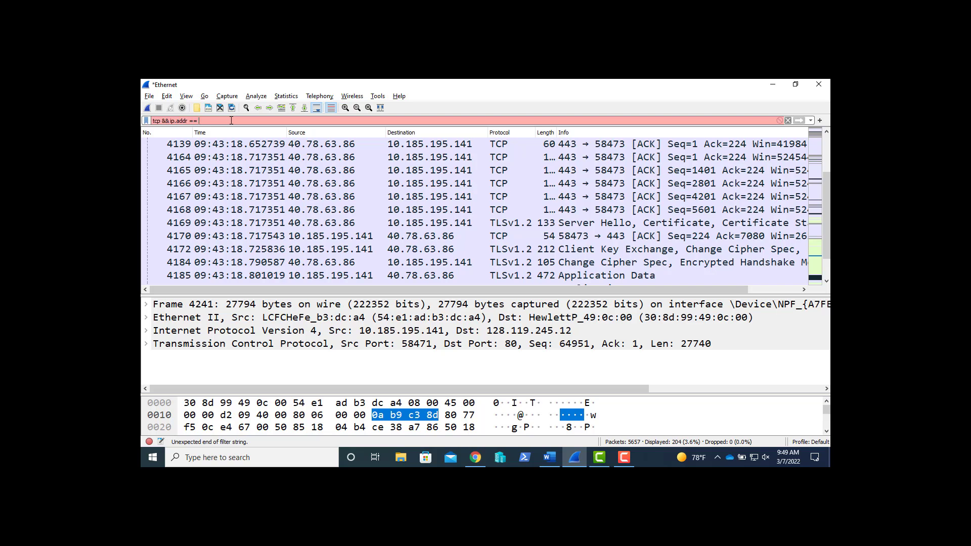
triple_click(231, 120)
text(arp)
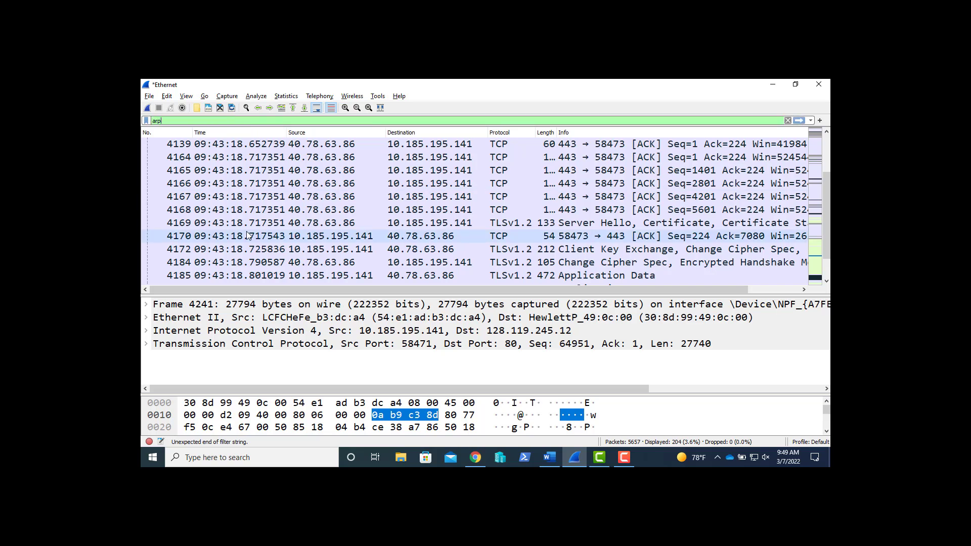
scroll(248, 235, down, 2)
scroll(248, 235, down, 3)
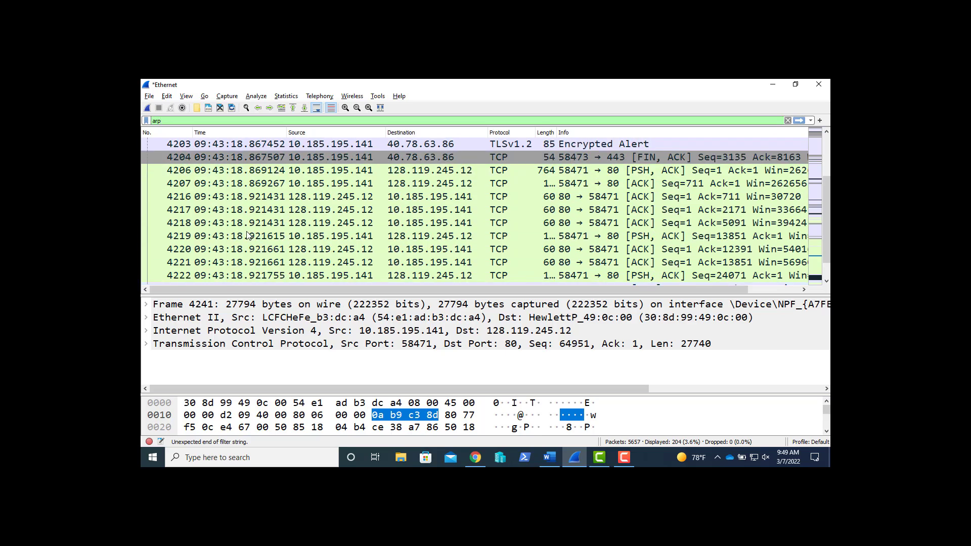
right_click(248, 235)
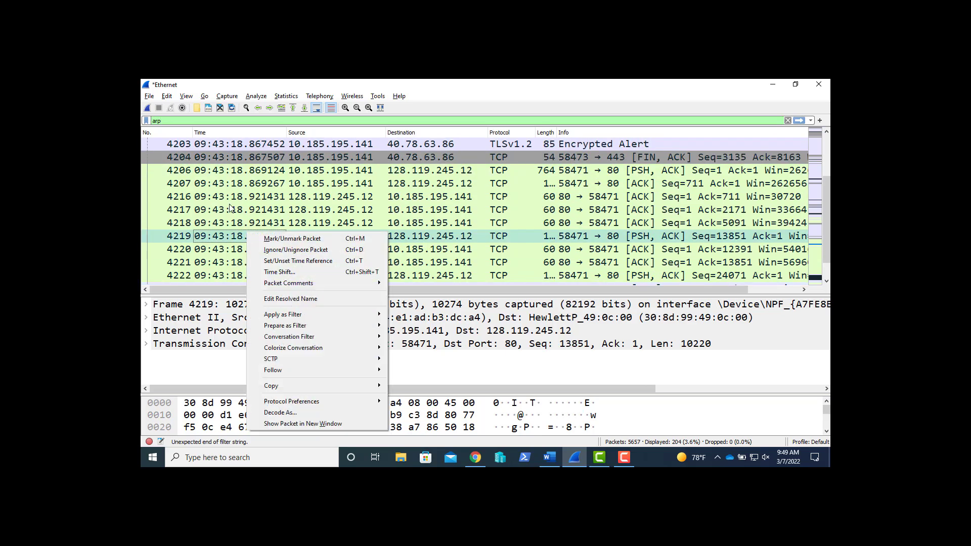
Apply the display filter "tcp && ip.addr == 128.119.245.12" to the capture
triple_click(202, 121)
text(tcp)
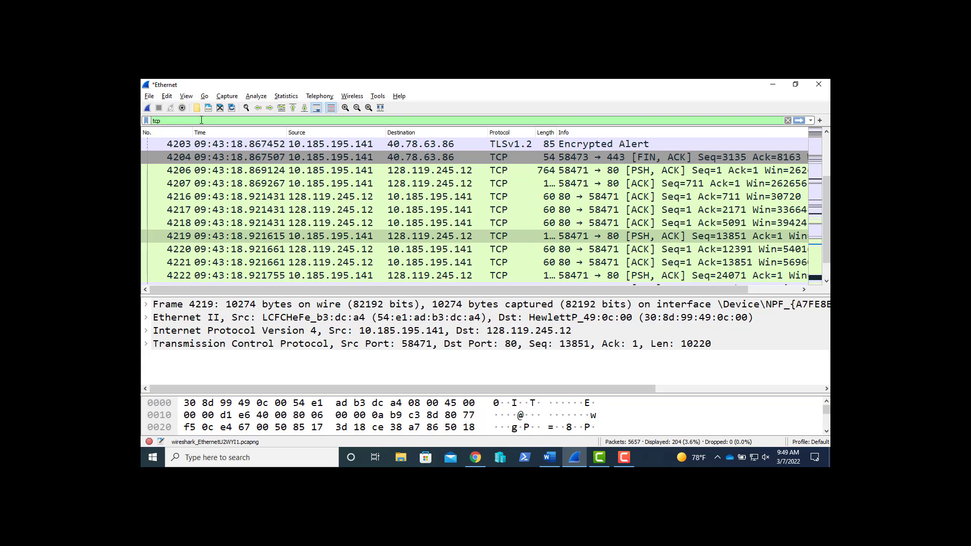
text(&& ip.)
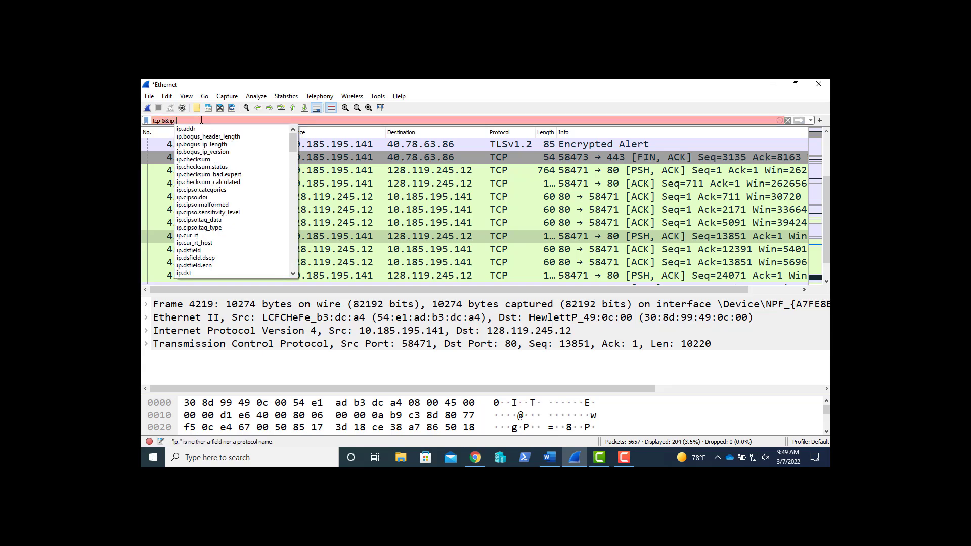
text(addr )
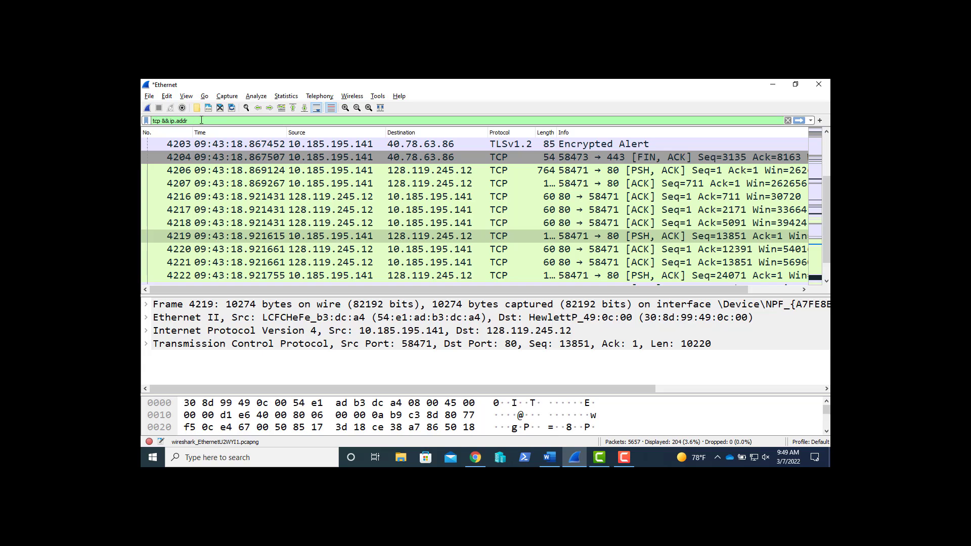
text(==)
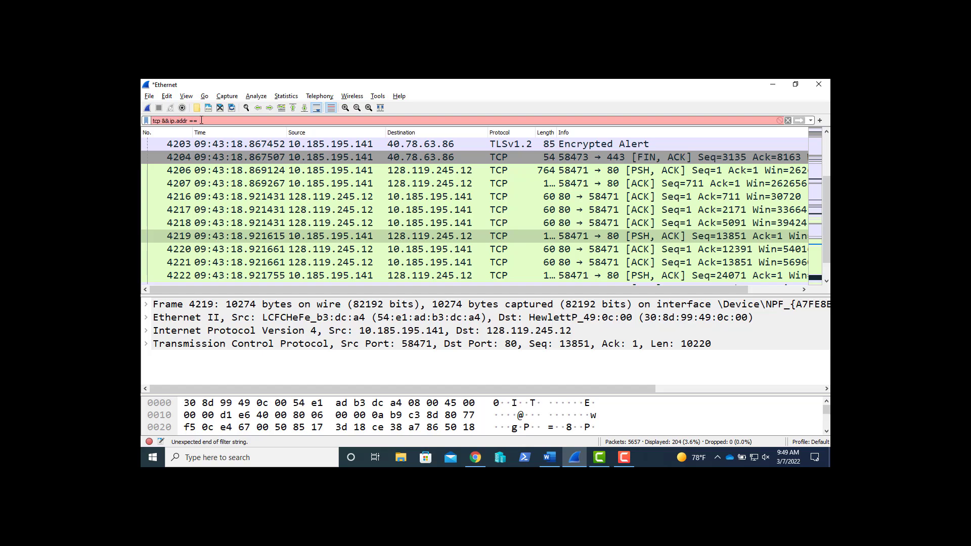
text(128.11)
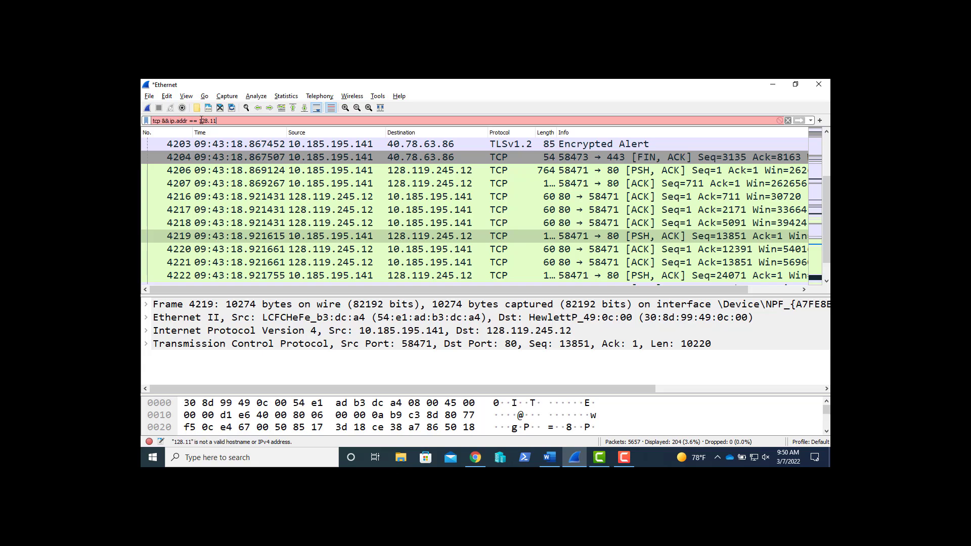
text(9.245.12)
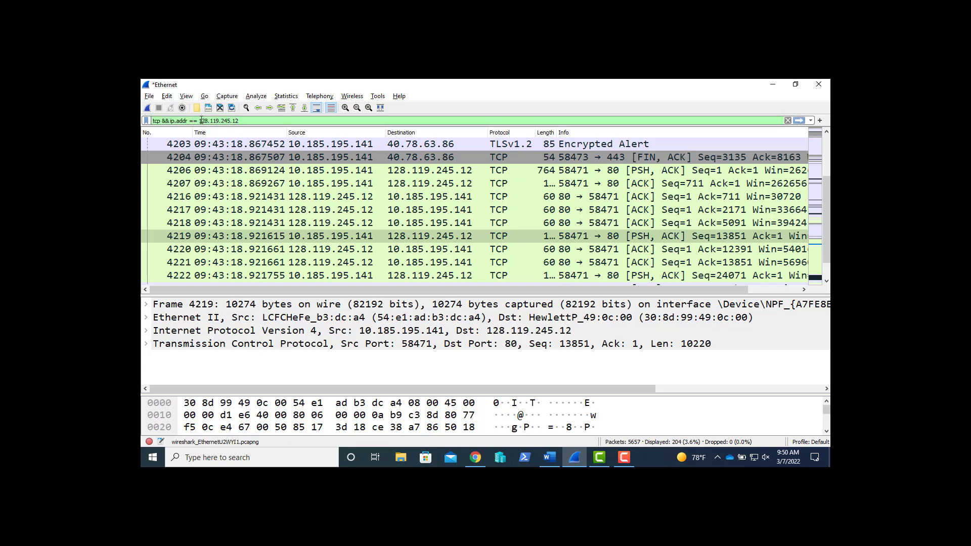
key(Return)
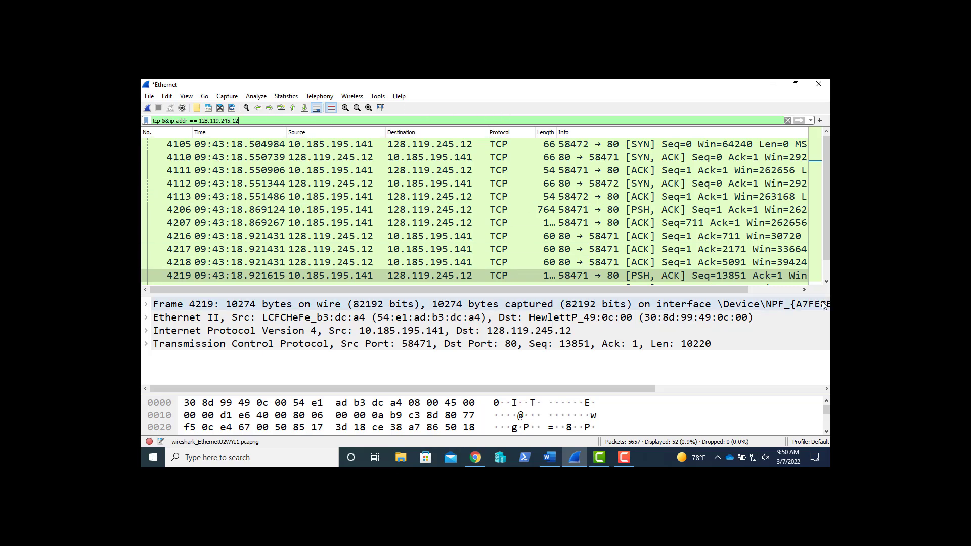
Find the HTTP 200 OK response and the HTTP POST request for lab3-1-reply.htm, selecting each to view its details
click(826, 281)
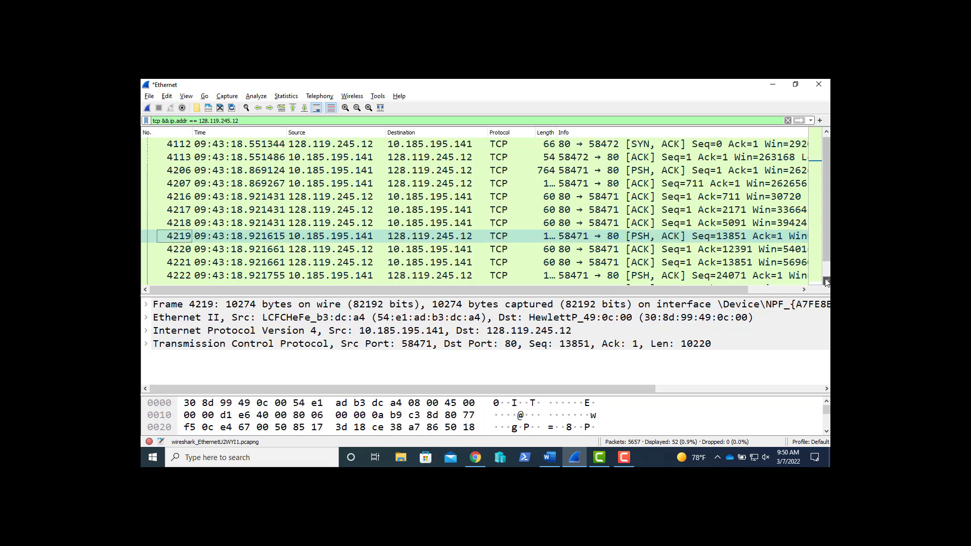
click(825, 280)
click(825, 280)
click(825, 280)
click(825, 280)
click(825, 280)
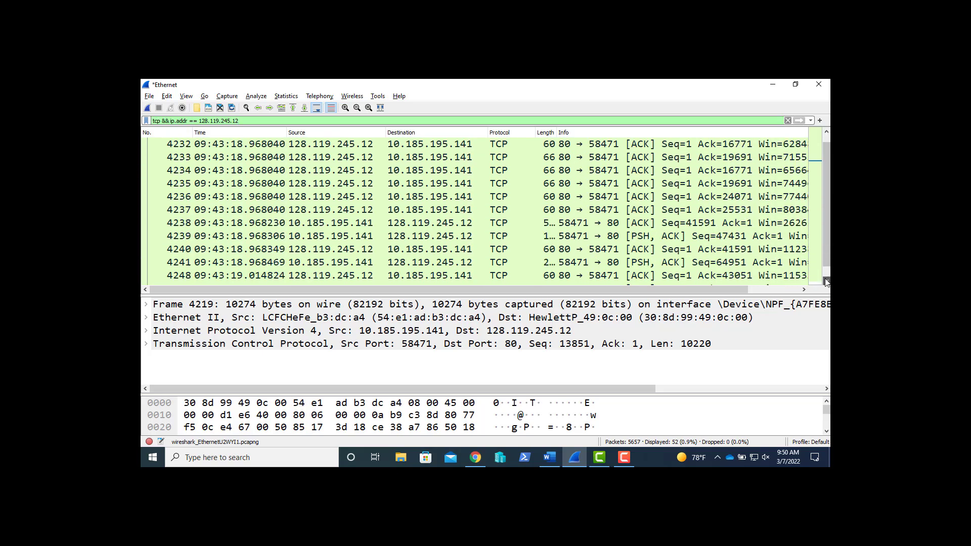
click(825, 279)
click(825, 279)
click(825, 278)
click(825, 280)
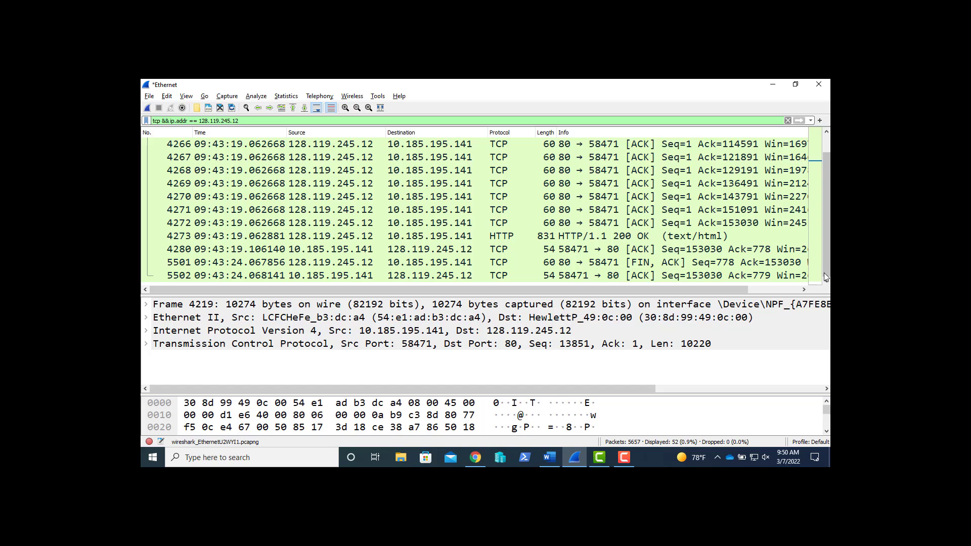
click(653, 235)
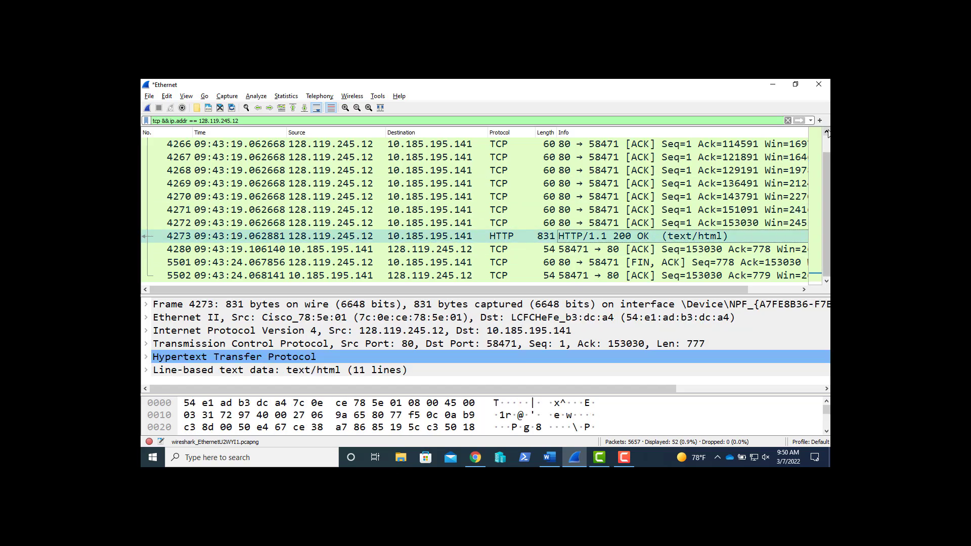
drag(826, 132, 826, 132)
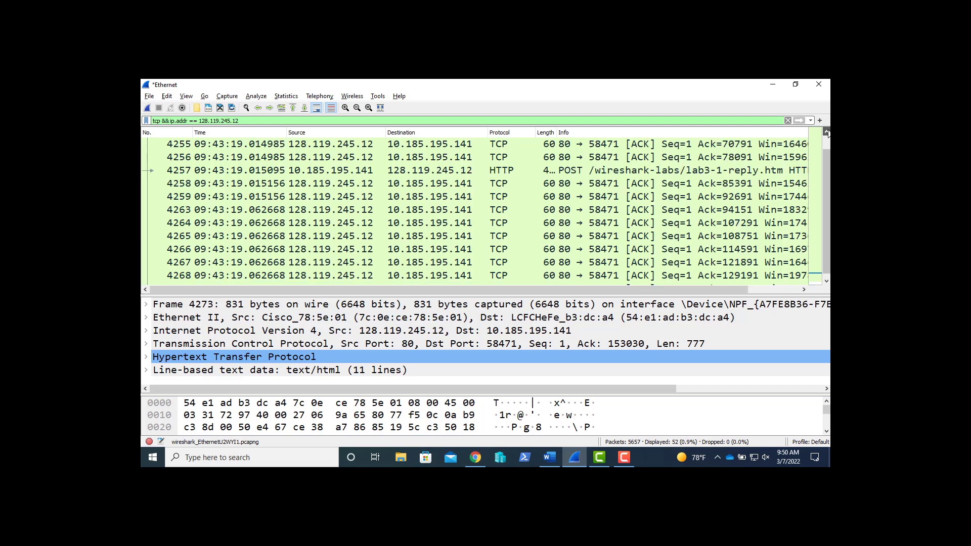
click(778, 169)
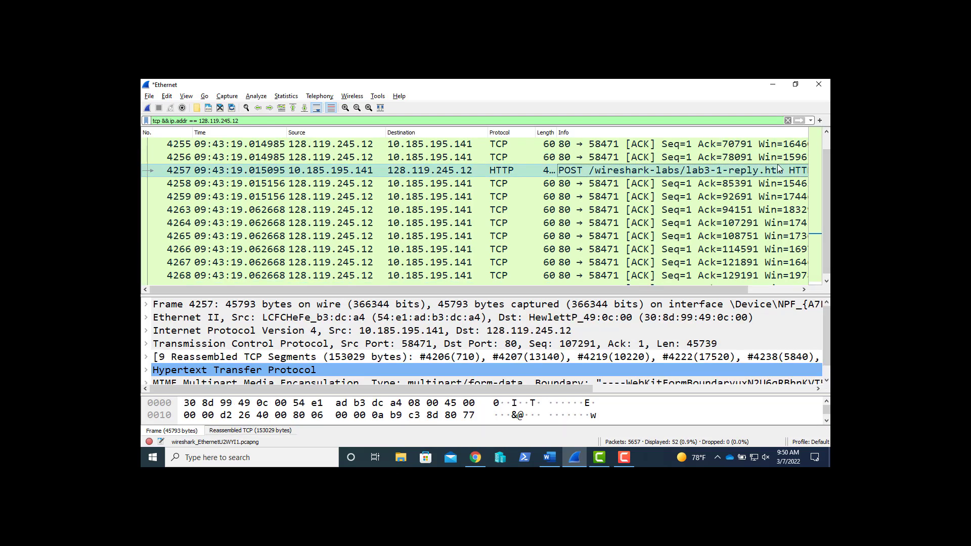
Examine the TCP three-way handshake packets and the first data segments at the start of the filtered list
scroll(826, 152, up, 7)
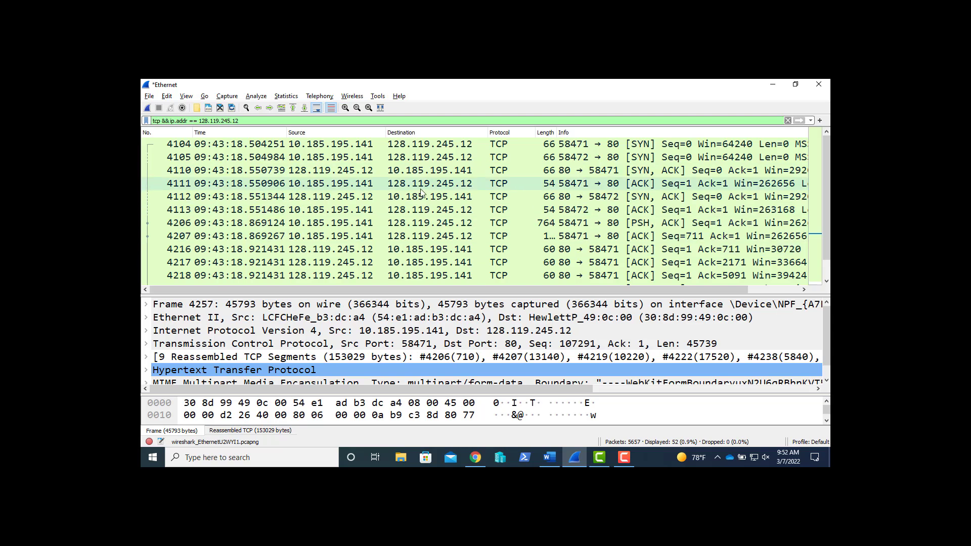
scroll(413, 194, down, 2)
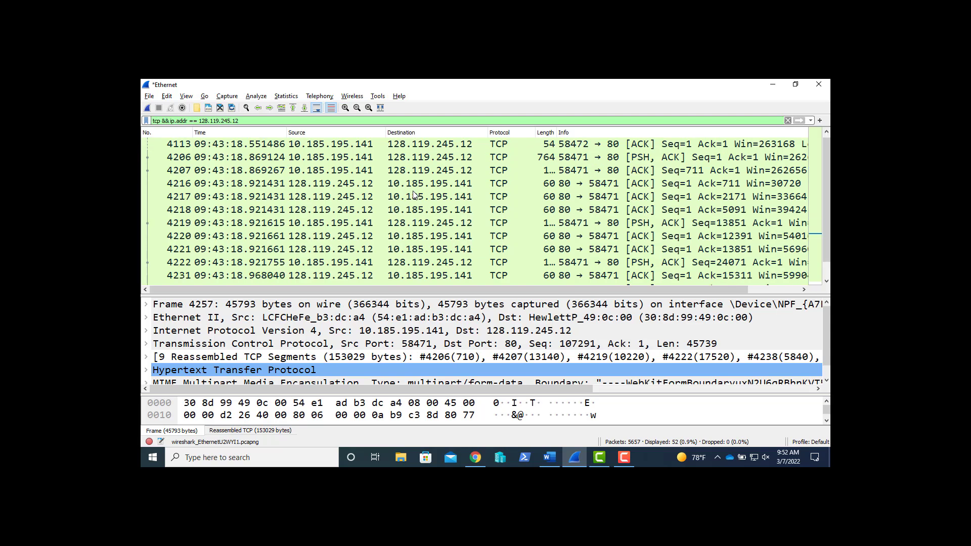
scroll(412, 194, up, 2)
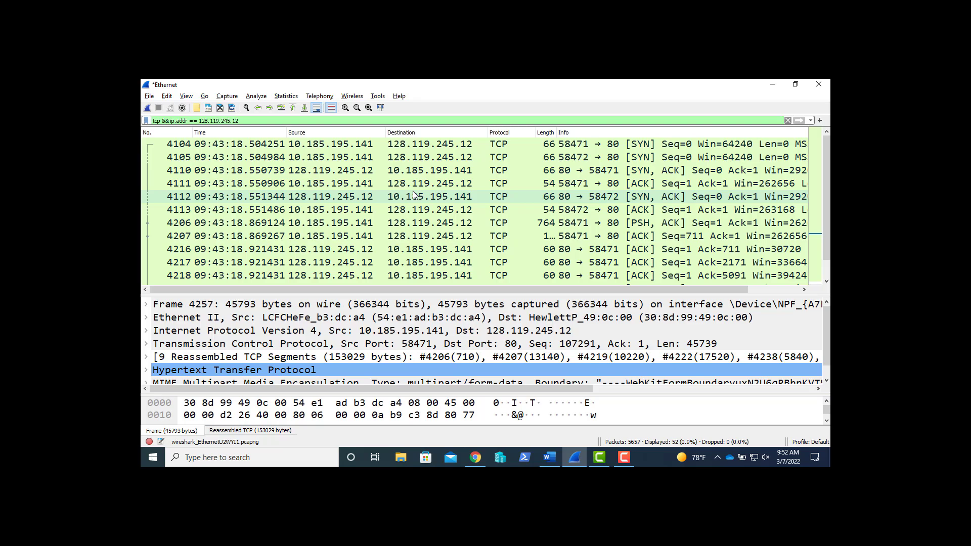
Switch to Wireshark_TCP_v8.0.docx in Word and read the instructions in section 2, "A first look at the captured trace"
key(alt+Tab)
key(alt+Tab)
key(alt+Tab)
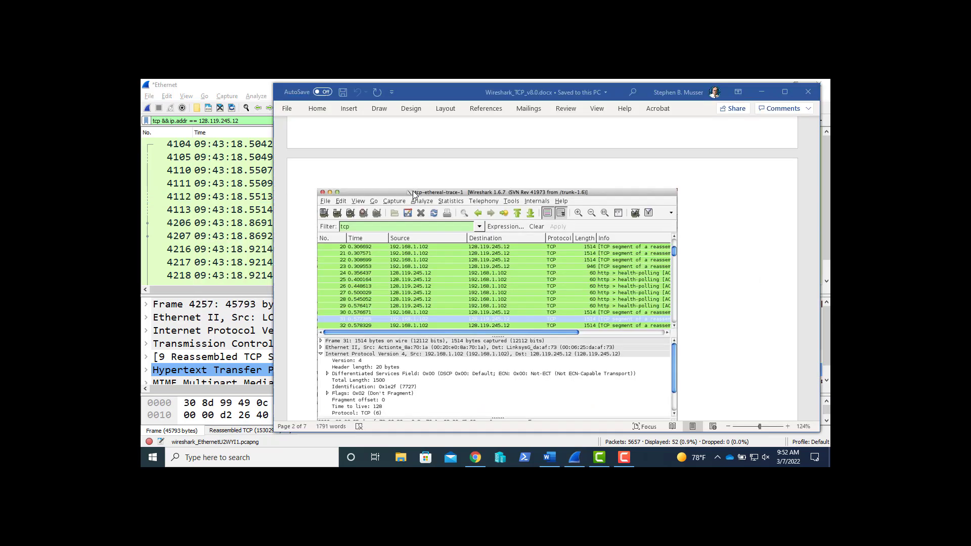
scroll(413, 194, down, 3)
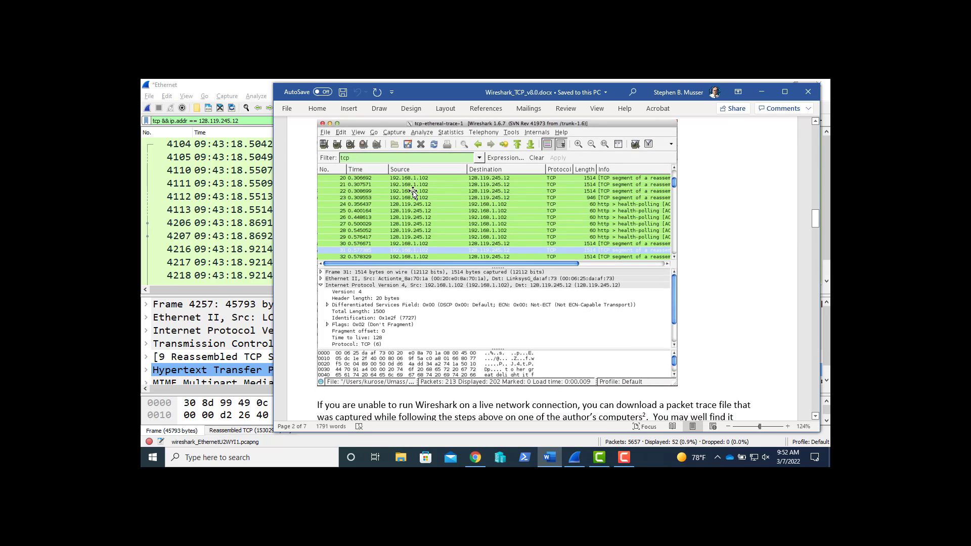
scroll(413, 194, down, 5)
scroll(413, 194, down, 2)
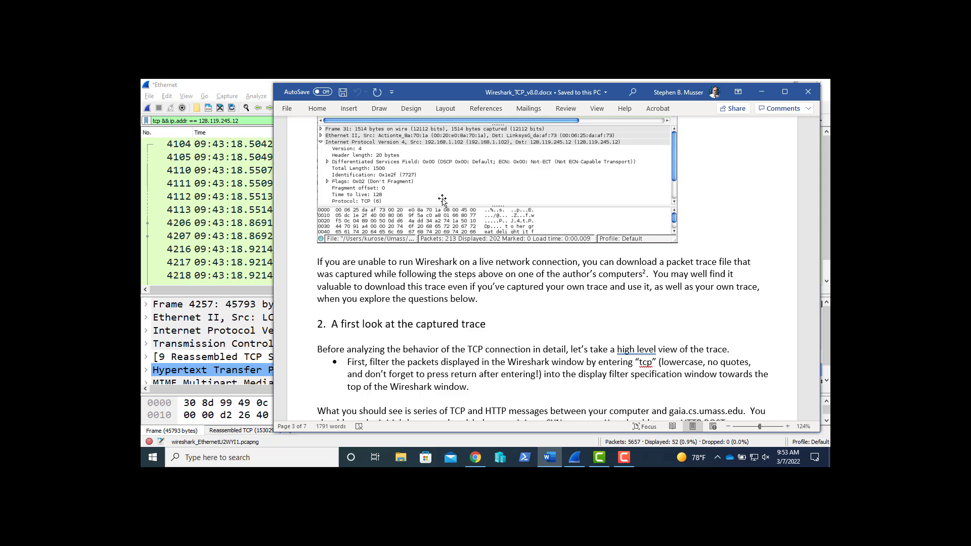
scroll(494, 310, down, 3)
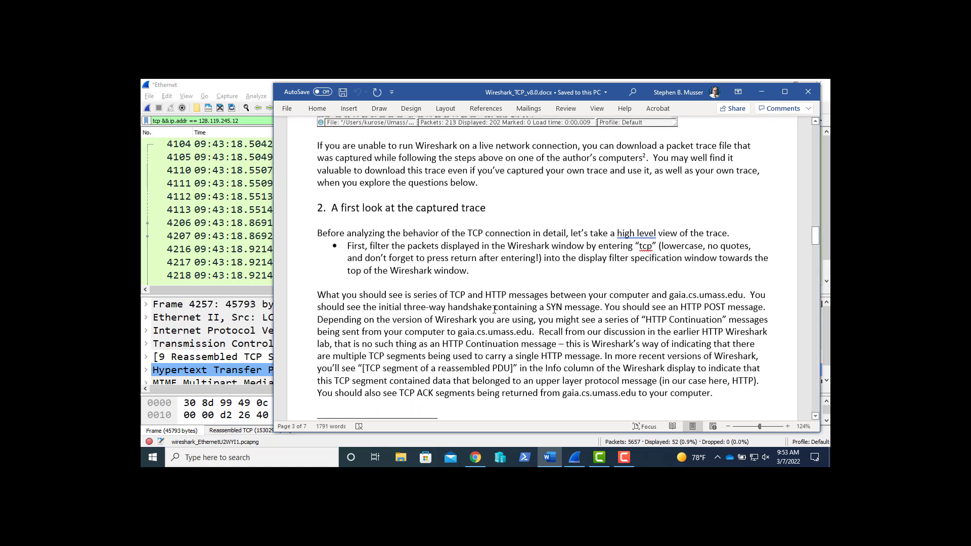
scroll(494, 310, down, 2)
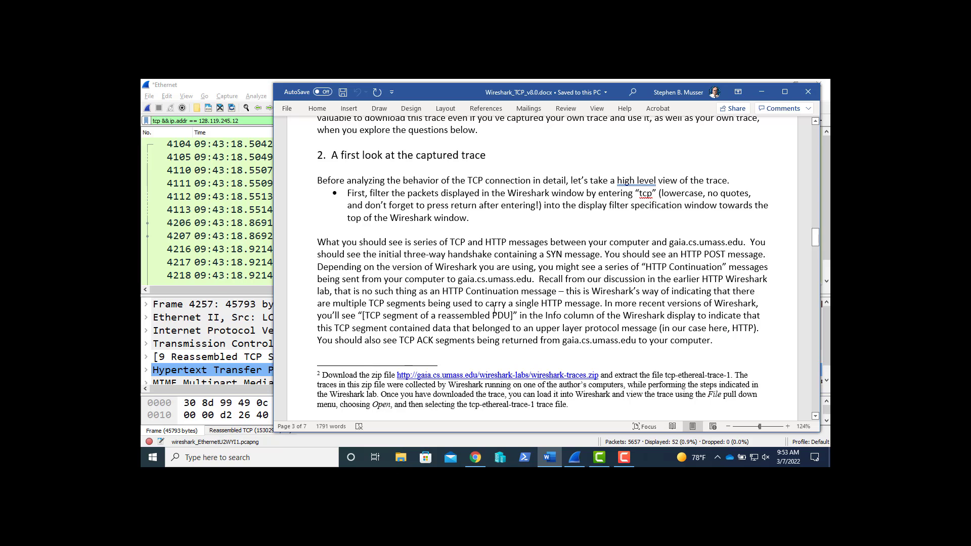
Switch to Chrome and show the Wireshark TCP assignment page with its lab attachments
key(alt+Tab)
key(Tab)
key(Tab)
key(alt+Tab)
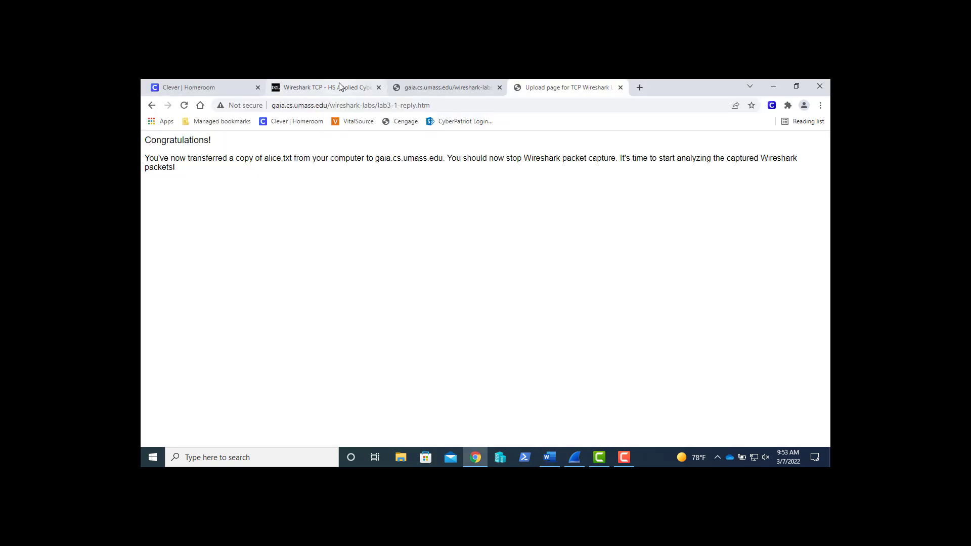
click(293, 88)
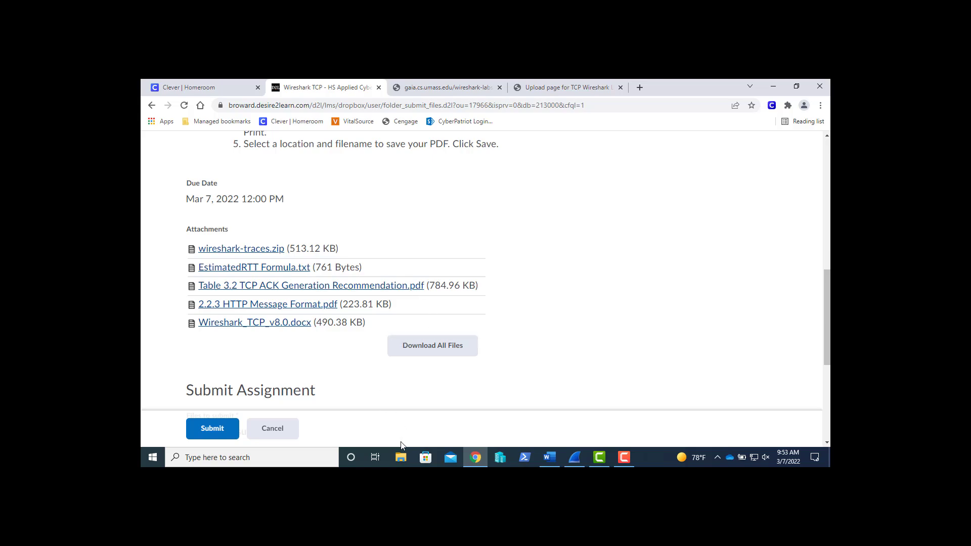
Look through the wireshark-traces-8.1 folder in Downloads for the TCP trace files, then return to the assignment page
click(401, 458)
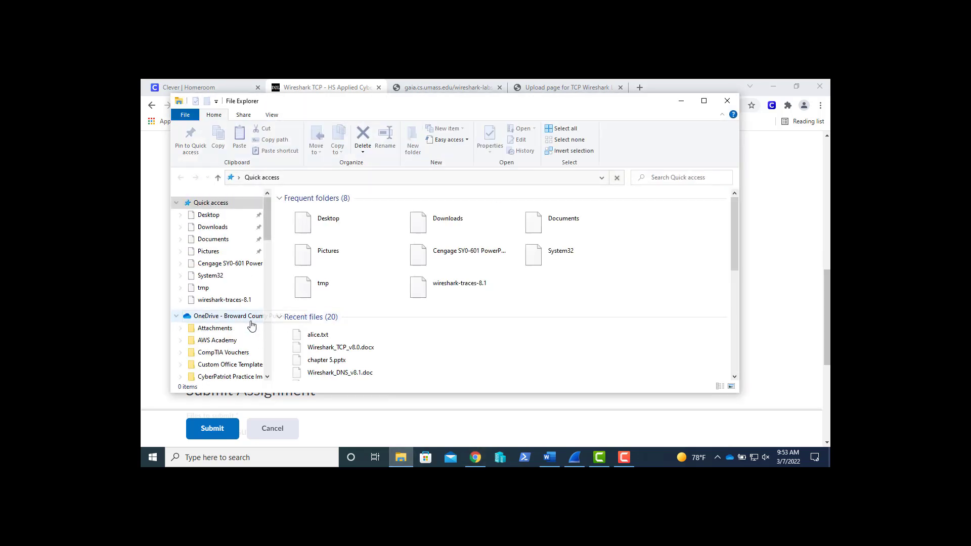
click(216, 232)
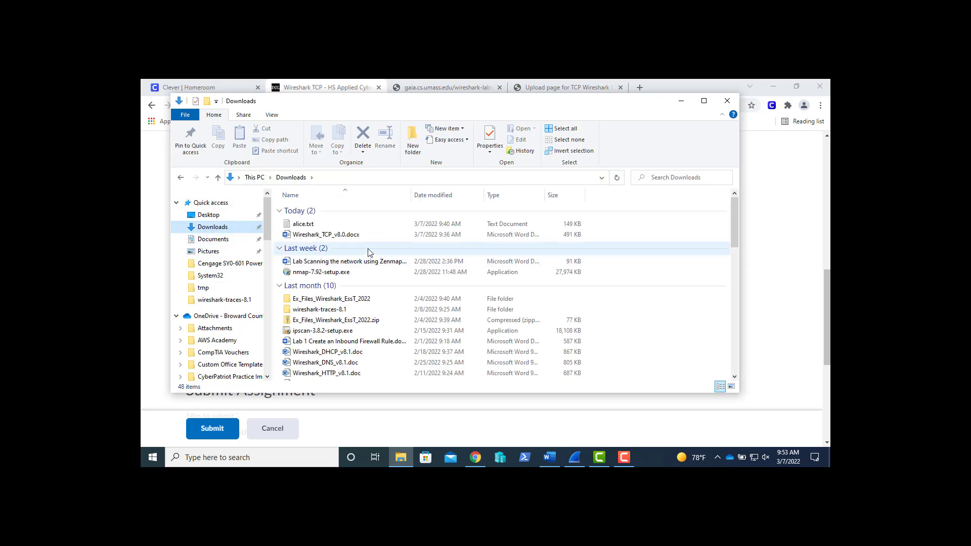
double_click(329, 309)
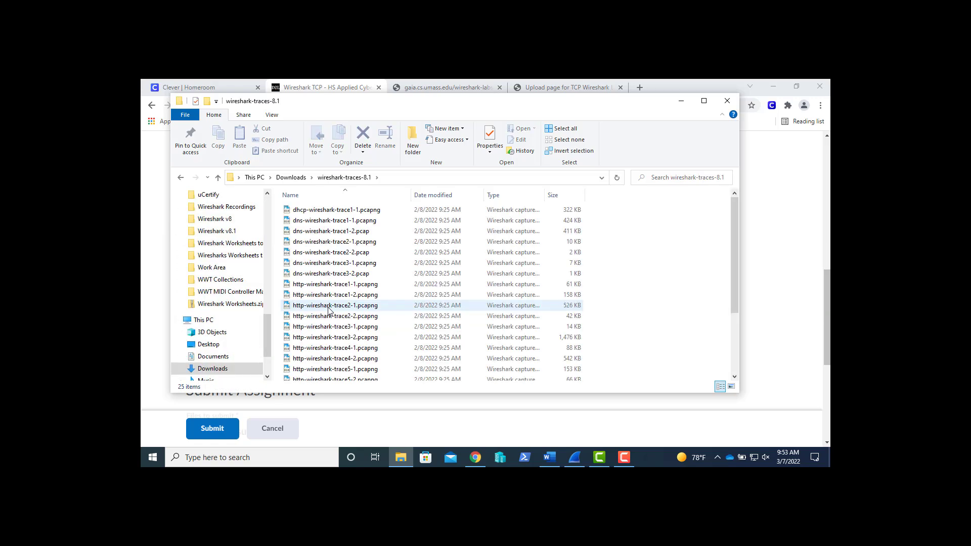
scroll(412, 315, down, 3)
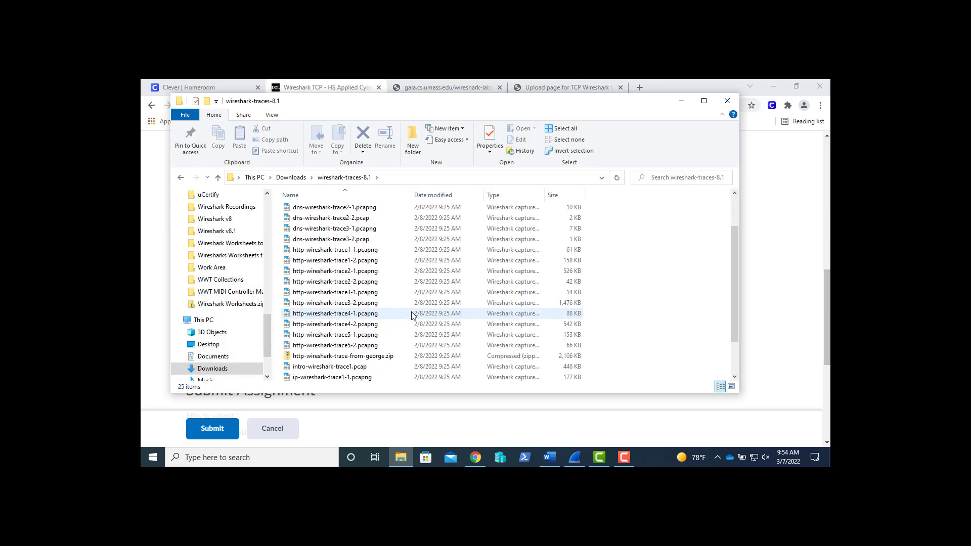
scroll(412, 314, down, 1)
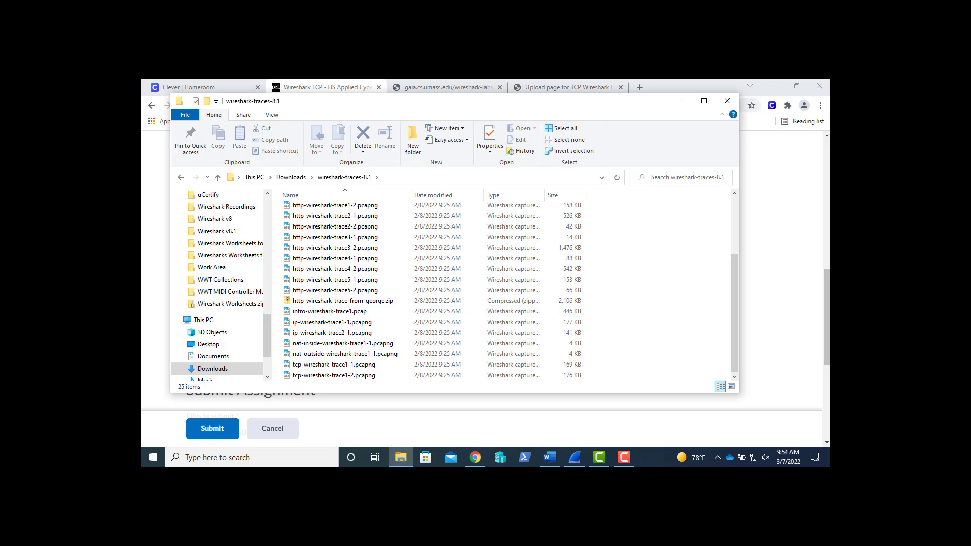
click(776, 280)
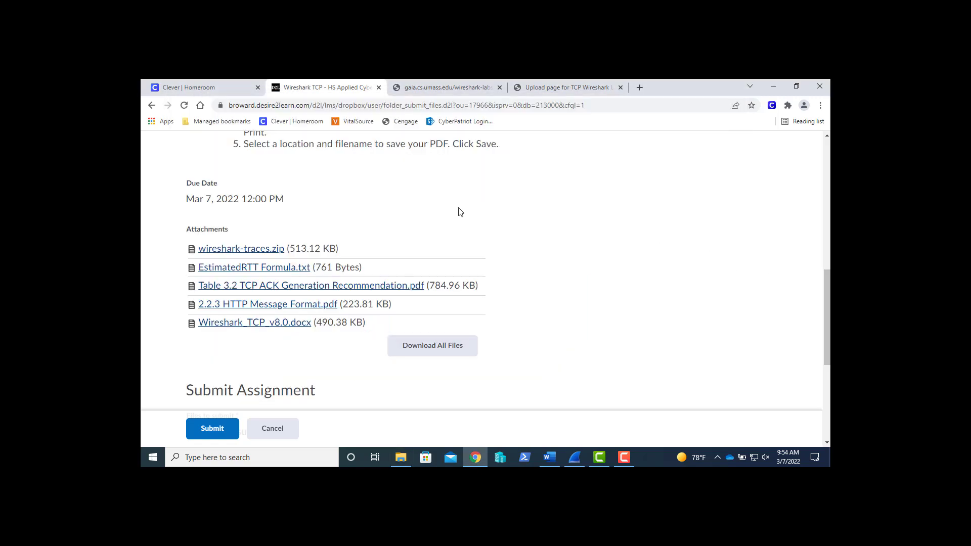
Download wireshark-traces.zip from the assignment attachments and show the file in its folder
click(230, 251)
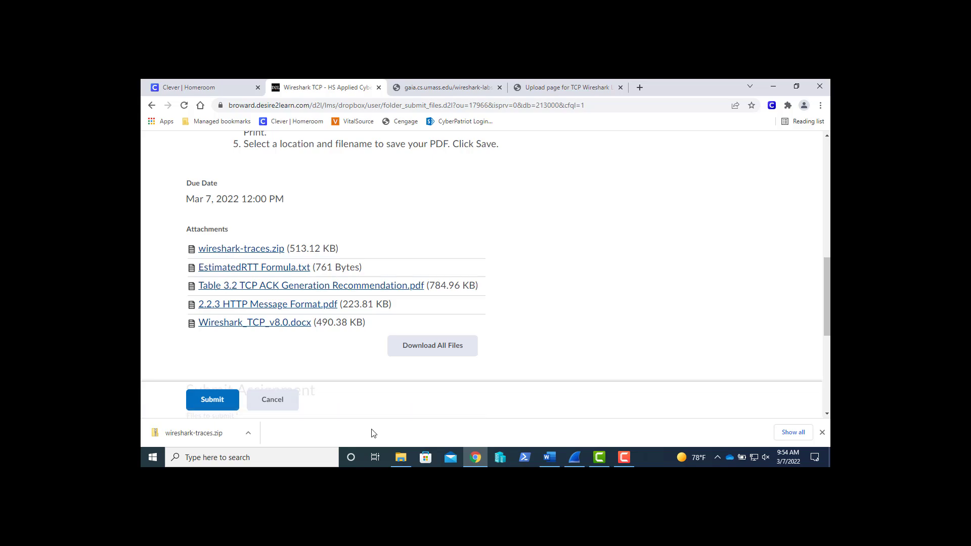
click(248, 434)
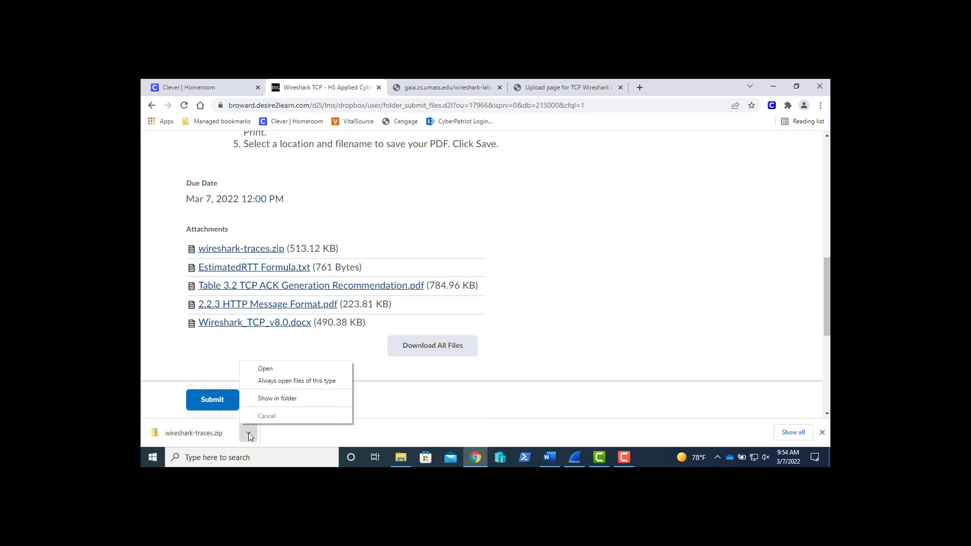
click(269, 399)
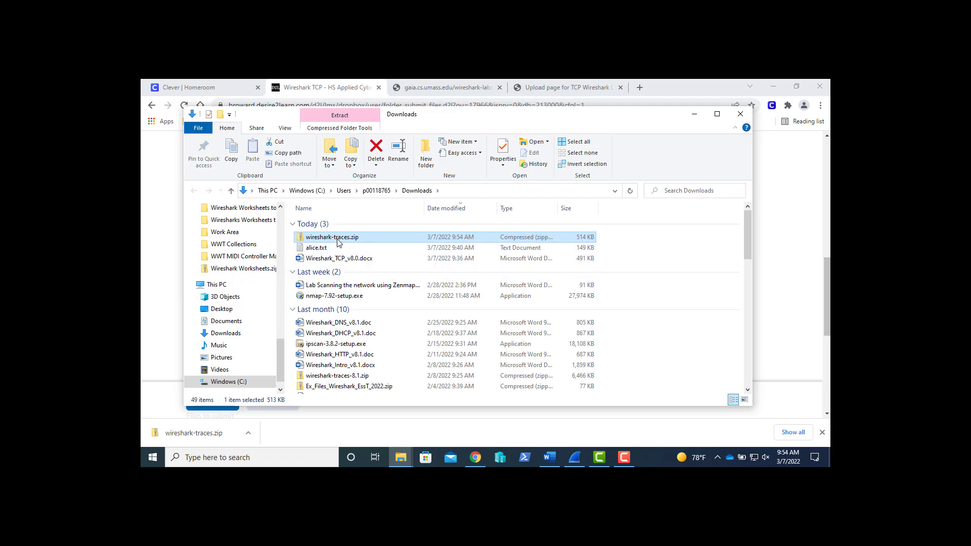
Extract wireshark-traces.zip into a Downloads folder named wireshark-traces8, then close the folder window
right_click(338, 242)
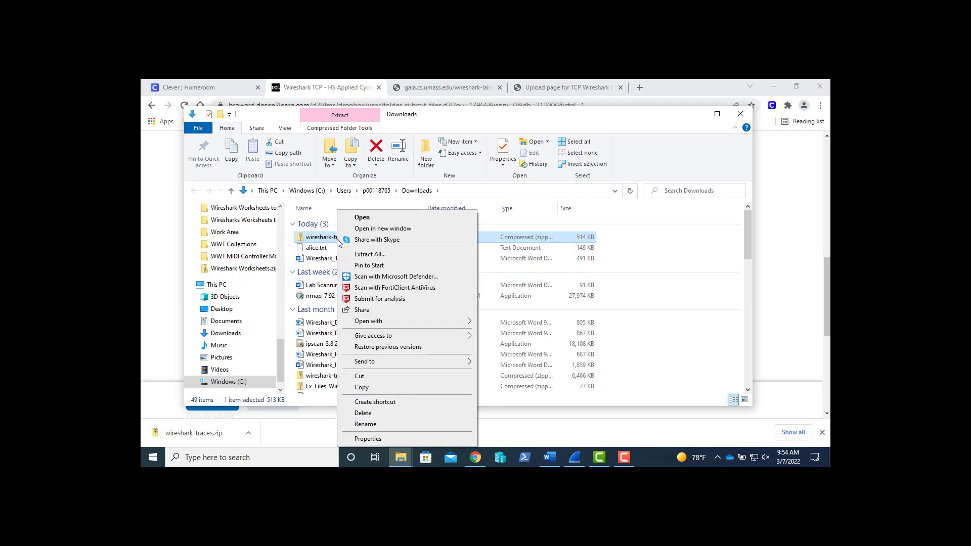
click(366, 256)
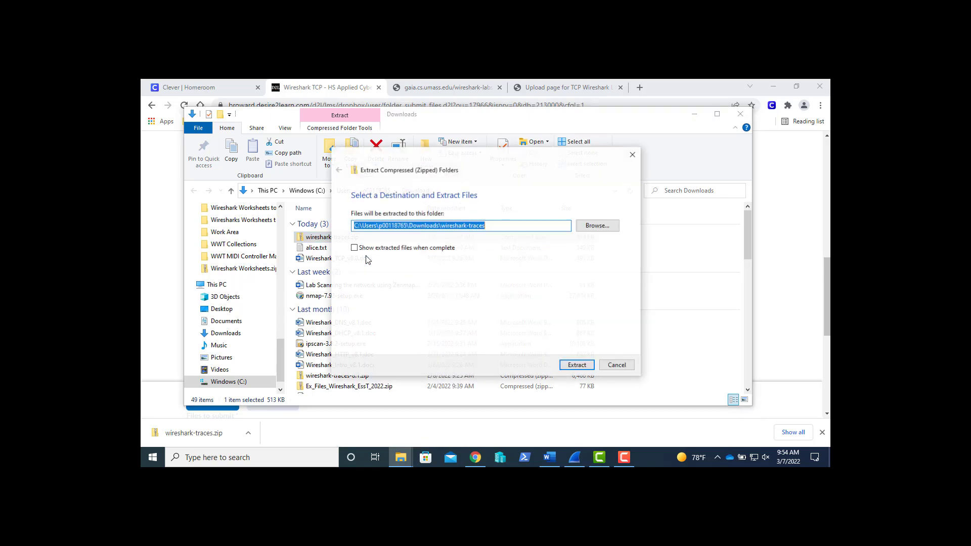
click(490, 229)
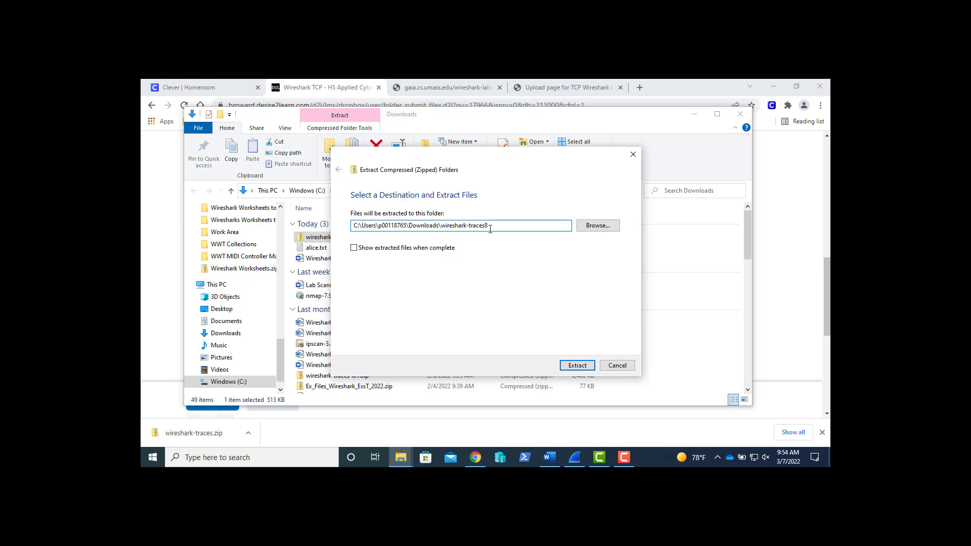
click(576, 365)
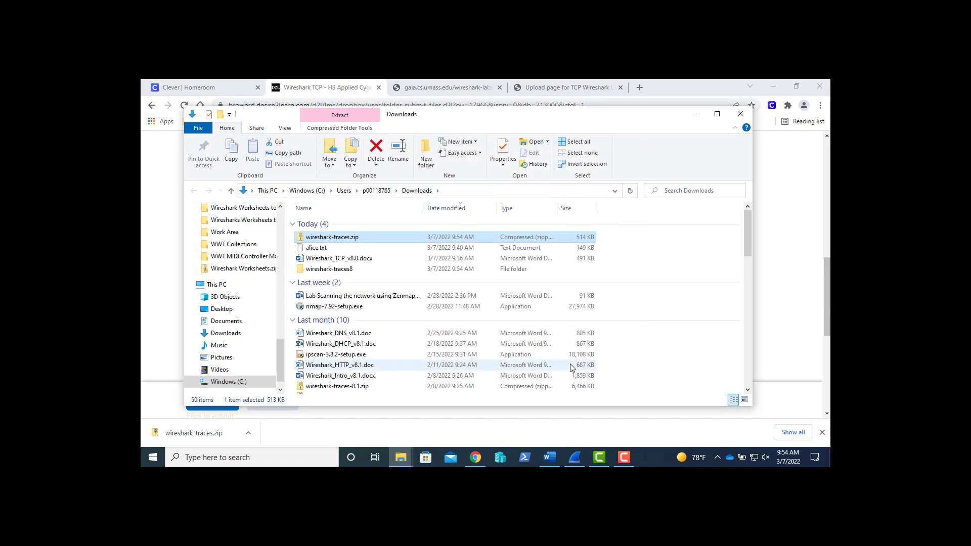
click(680, 319)
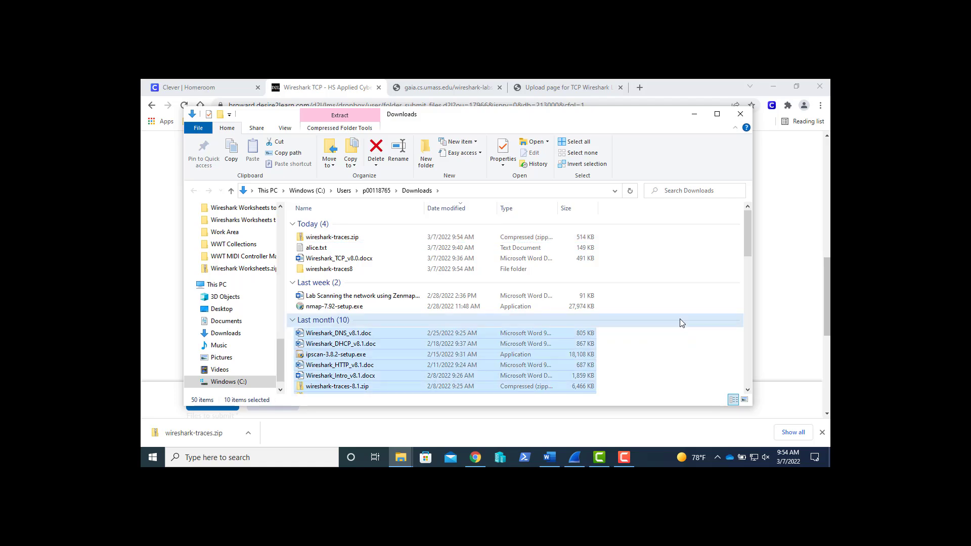
click(680, 320)
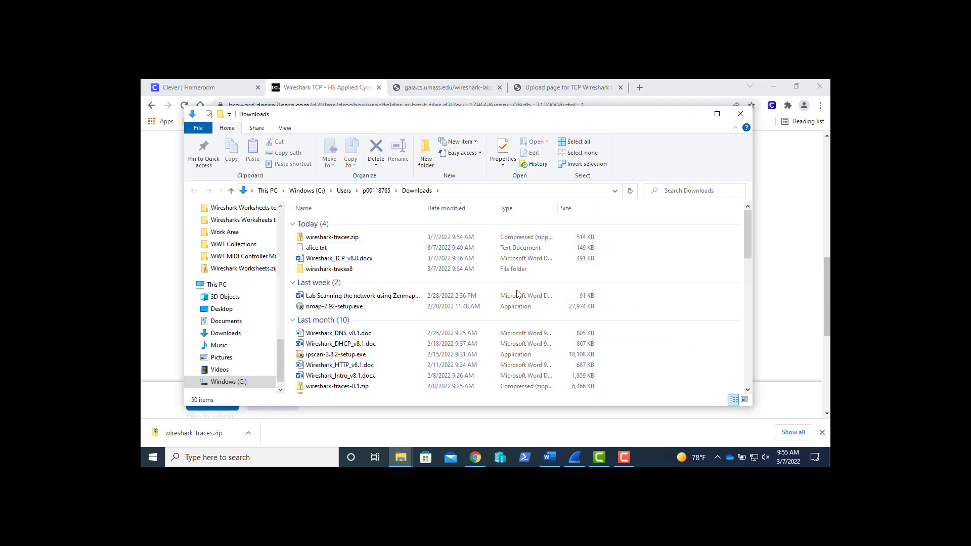
click(343, 271)
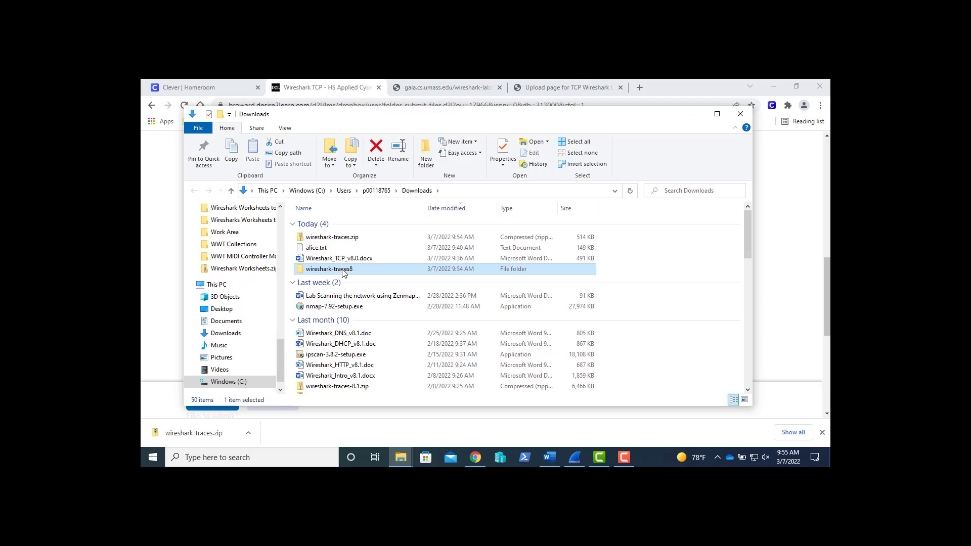
click(735, 118)
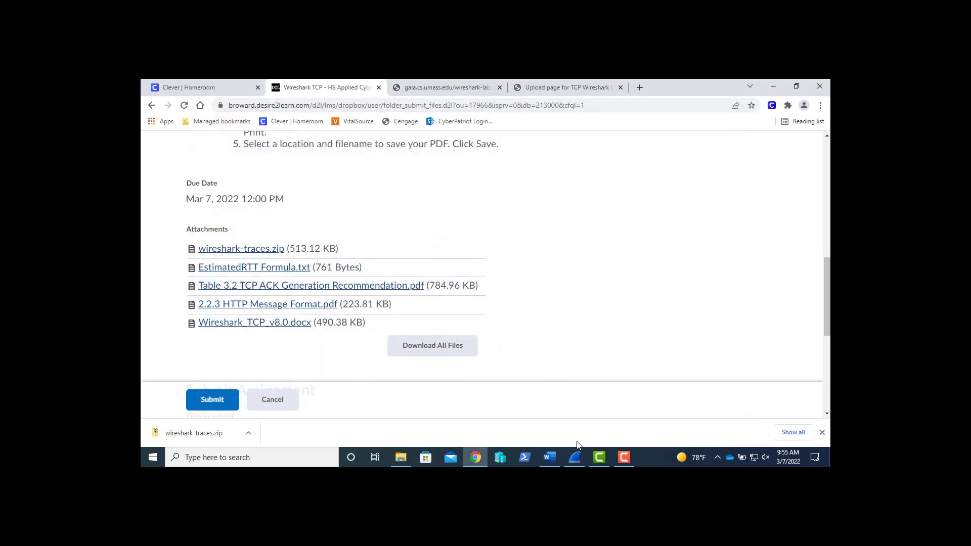
Switch to Wireshark and take a Snagit screenshot of the whole window showing the filtered capture
click(576, 457)
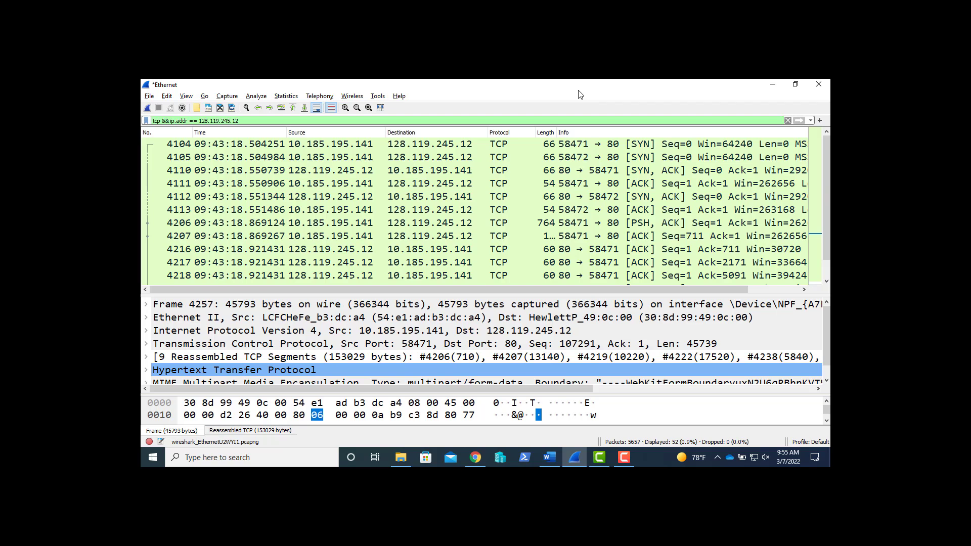
key(Print)
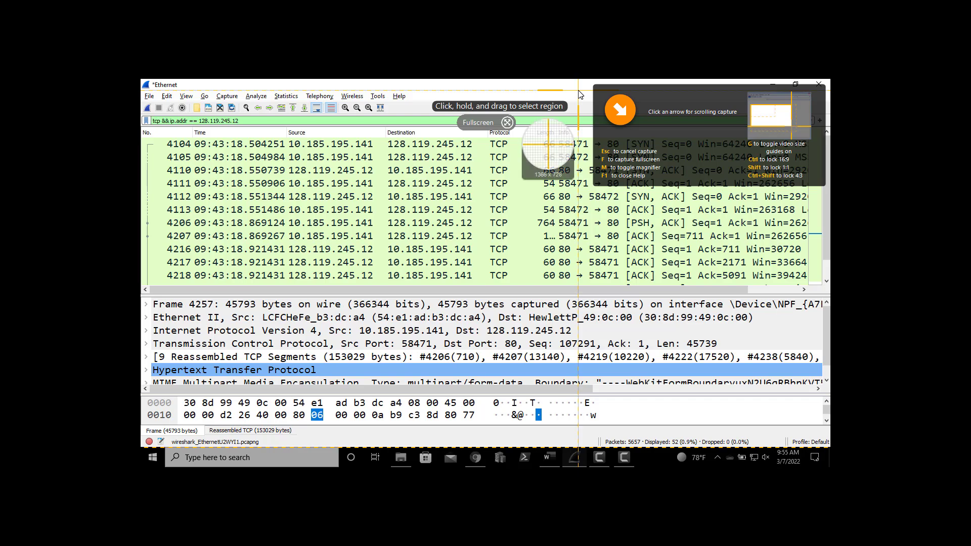
click(512, 82)
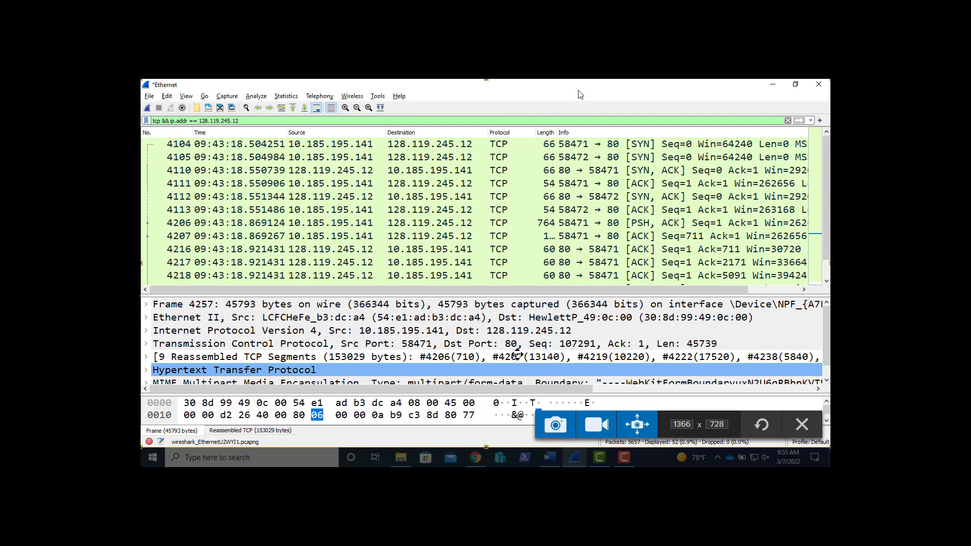
click(565, 426)
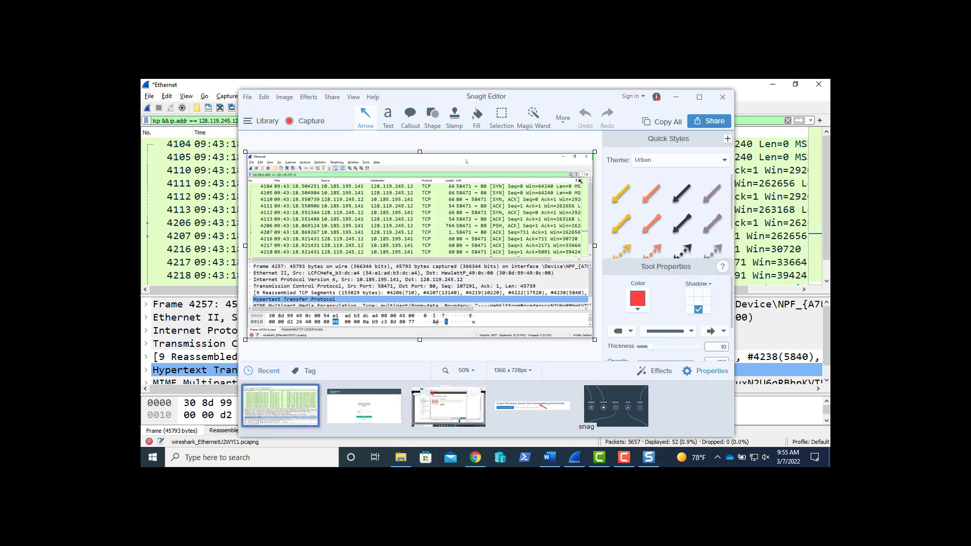
click(509, 141)
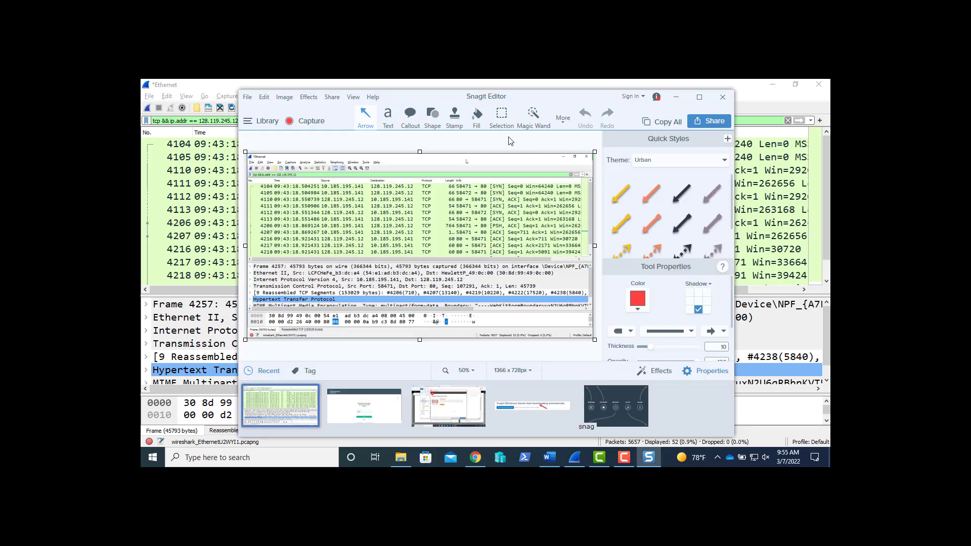
Switch to Wireshark_TCP_v8.0.docx in Word and paste the screenshot on a new line above section 2, "A first look at the captured trace"
key(alt+Tab)
key(alt+Tab)
key(alt+Tab)
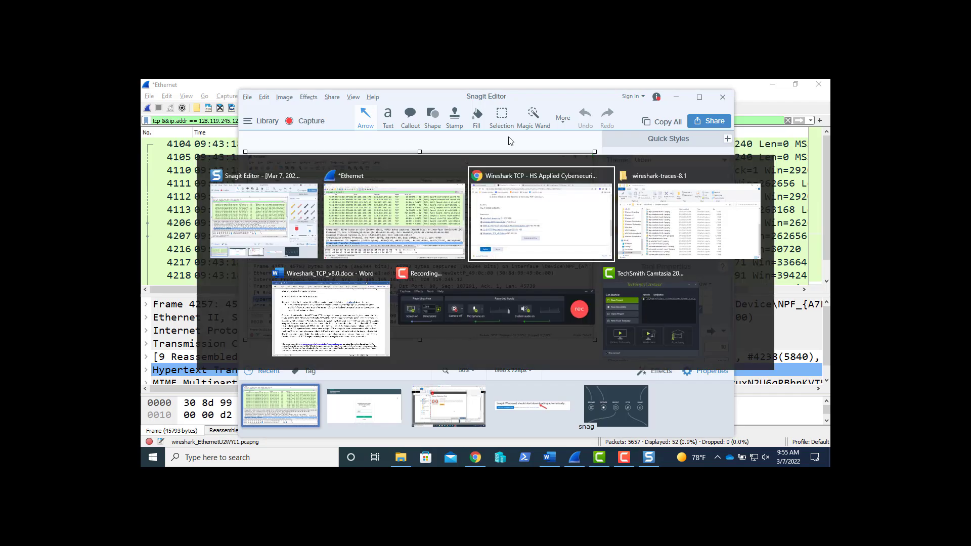
key(alt+Tab)
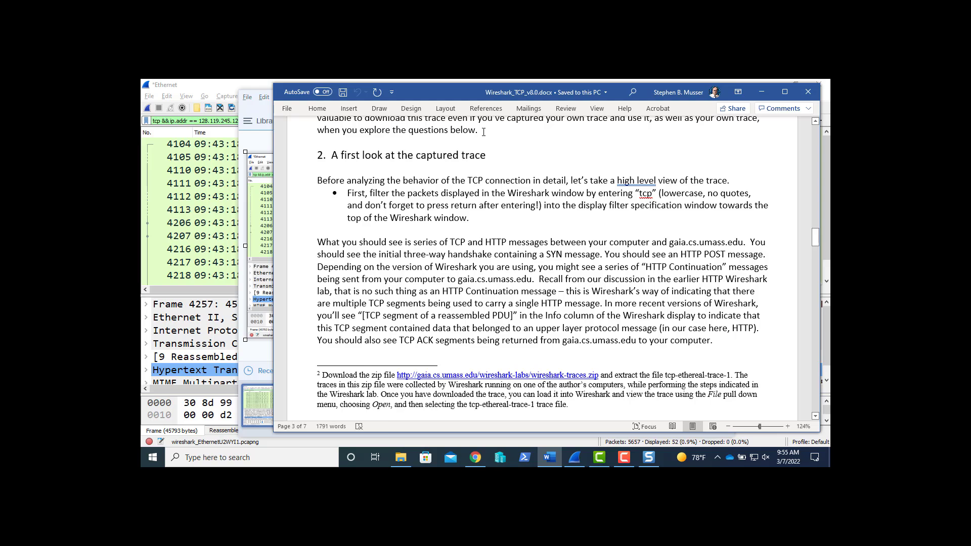
click(484, 132)
key(Return)
key(Return)
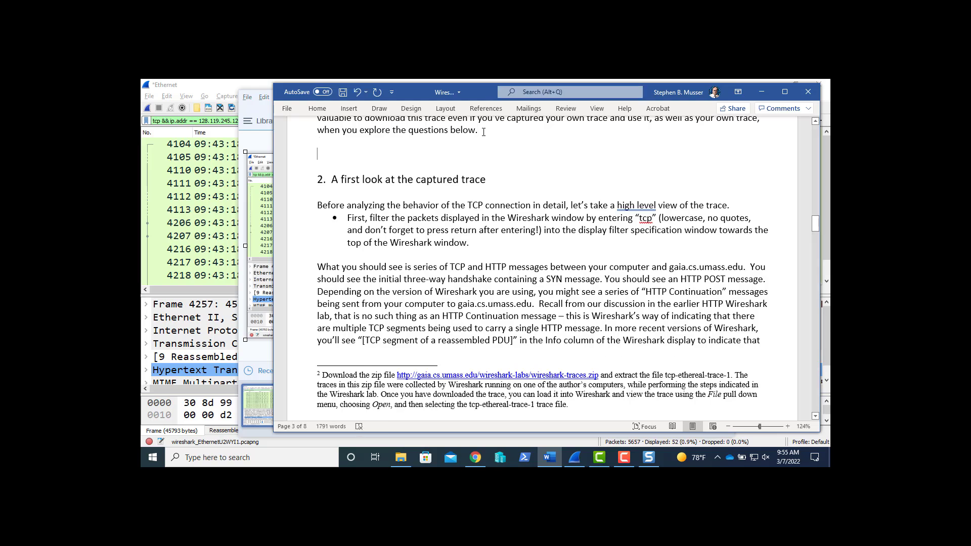
key(ctrl+v)
Insert blank lines between the tcp-ethereal-trace-1 instructions and question 1 in section 2 of the worksheet, with the cursor on the upper line
scroll(483, 132, down, 2)
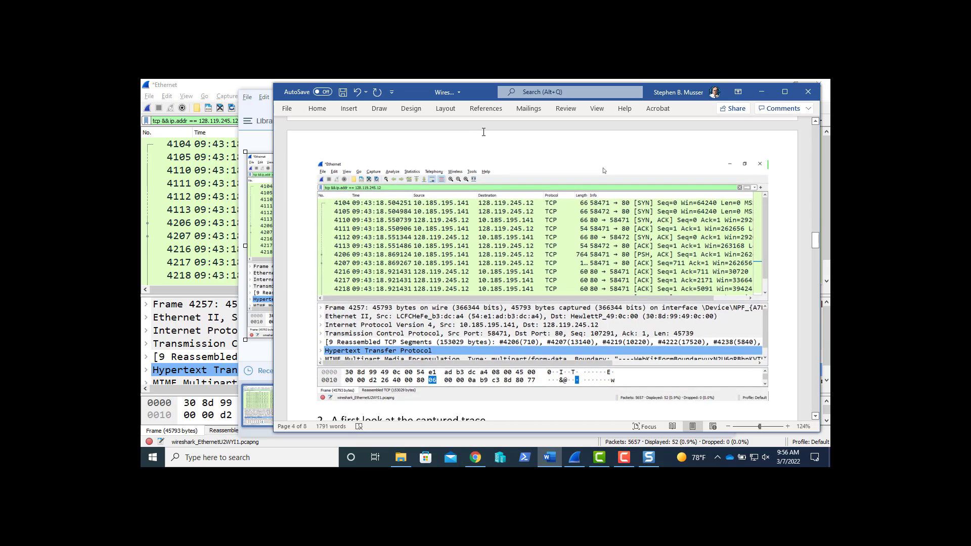
scroll(483, 132, down, 5)
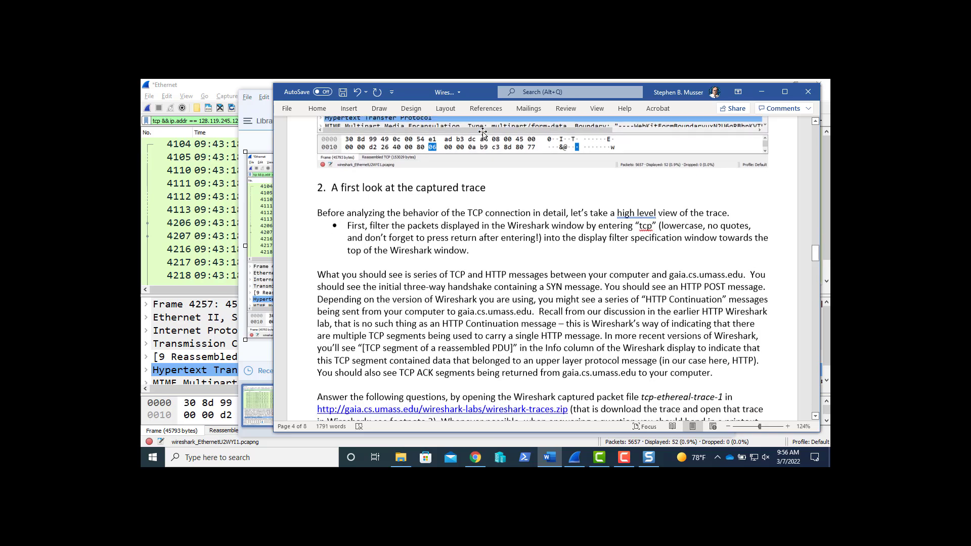
scroll(483, 132, down, 3)
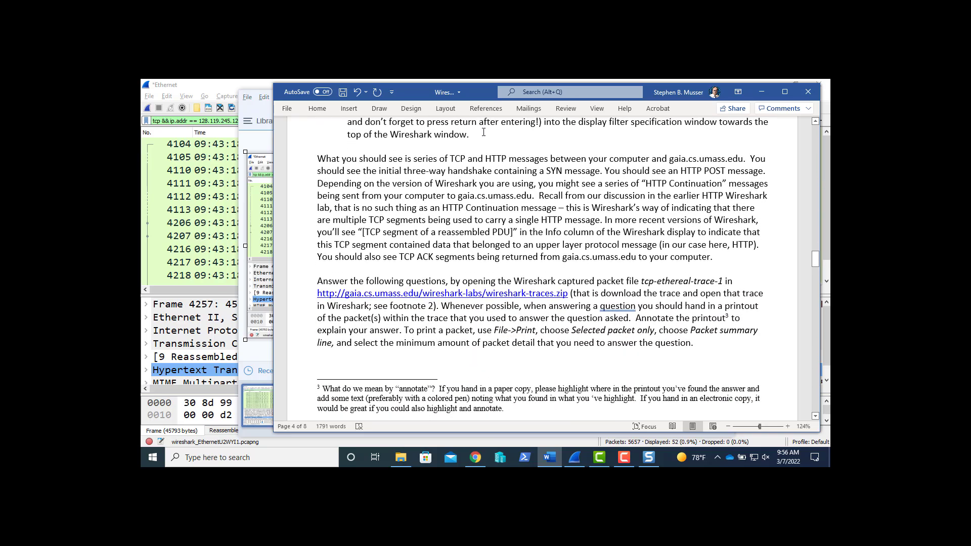
scroll(483, 132, down, 1)
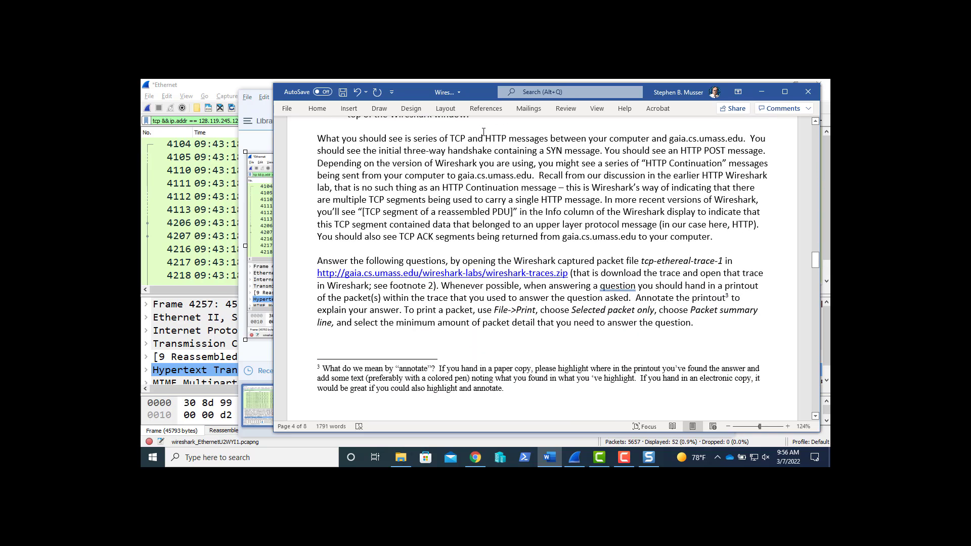
scroll(483, 132, down, 5)
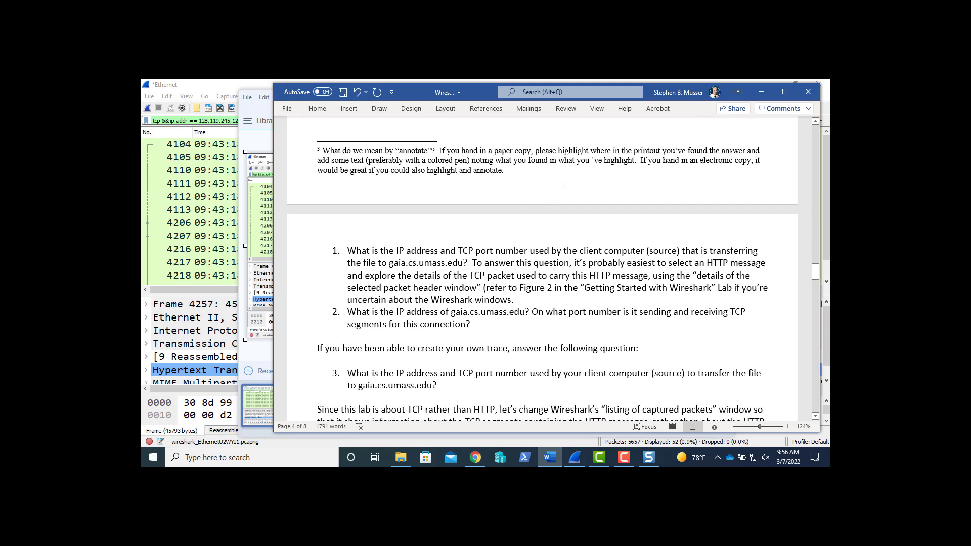
scroll(564, 184, up, 2)
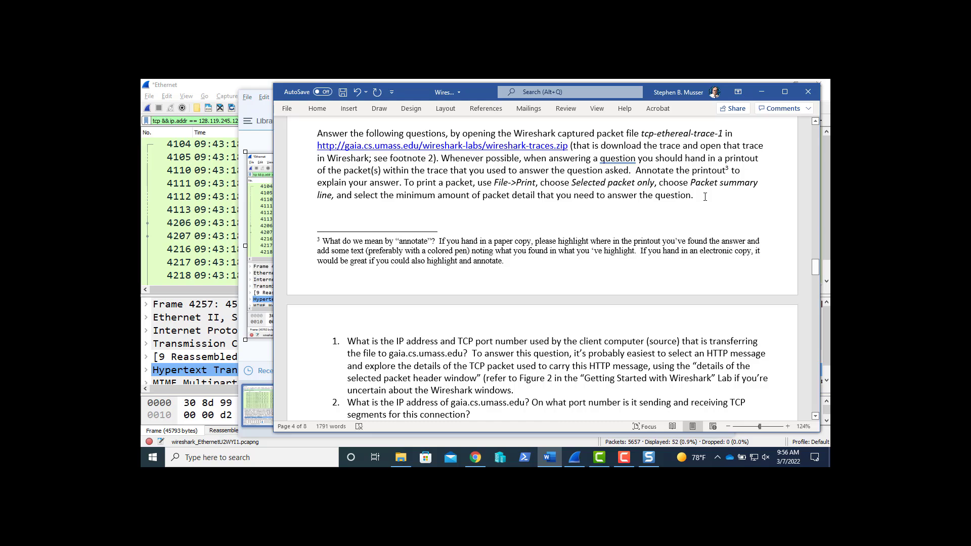
scroll(703, 196, up, 1)
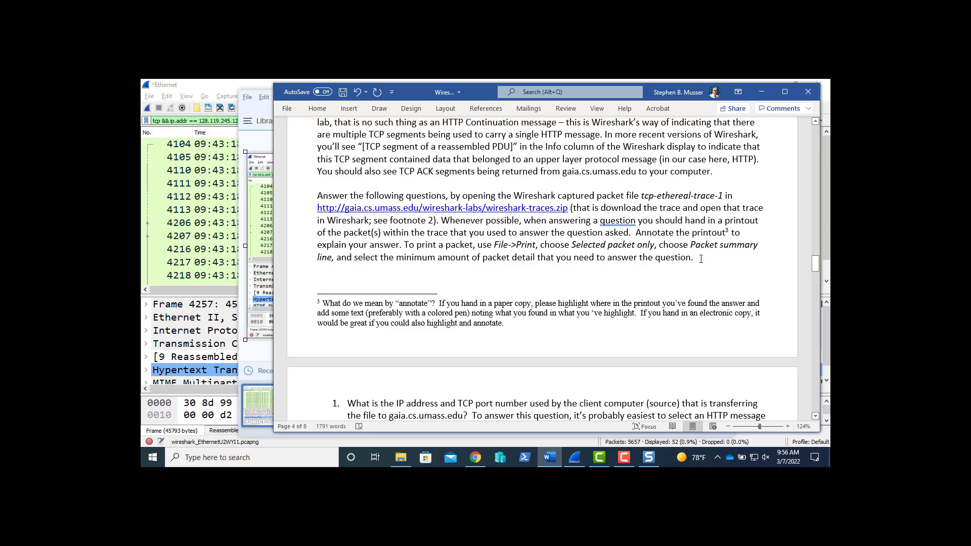
key(Return)
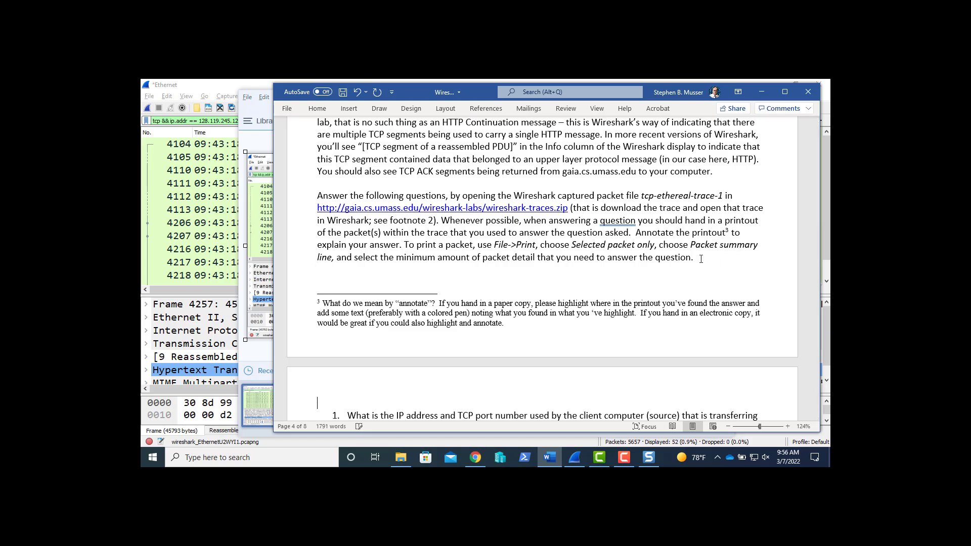
scroll(700, 259, down, 4)
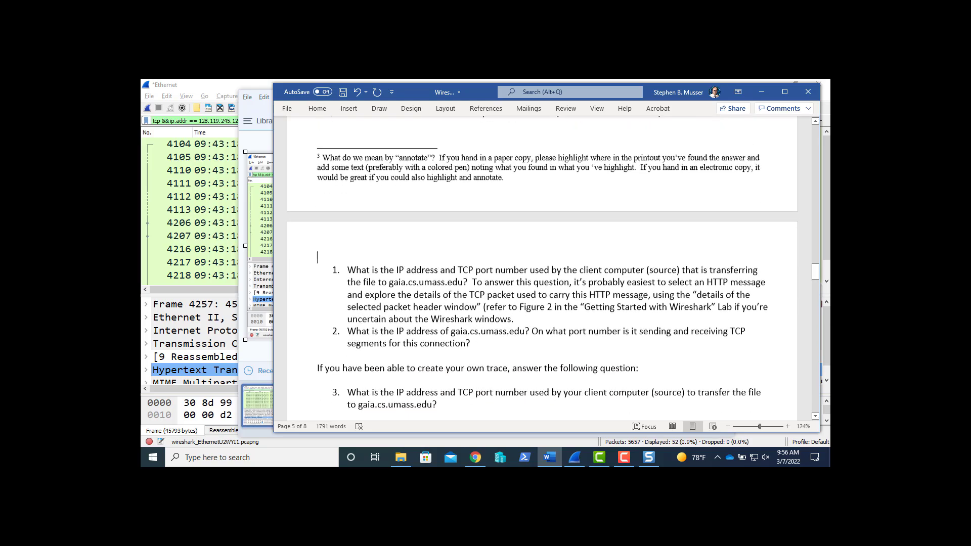
key(Return)
key(Up)
key(Up)
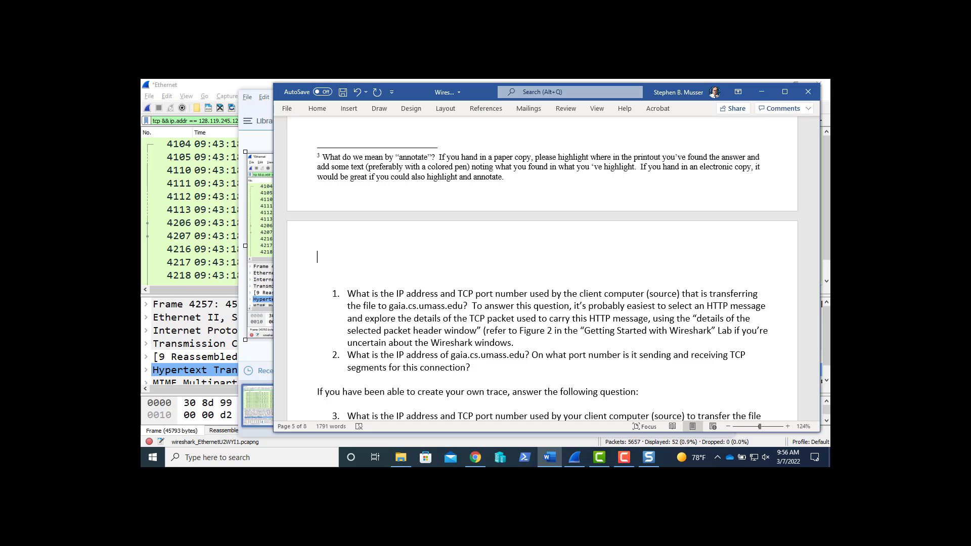
Switch to Wireshark and, to open a capture file, browse to the wireshark-traces8 folder in Downloads
key(alt+Tab)
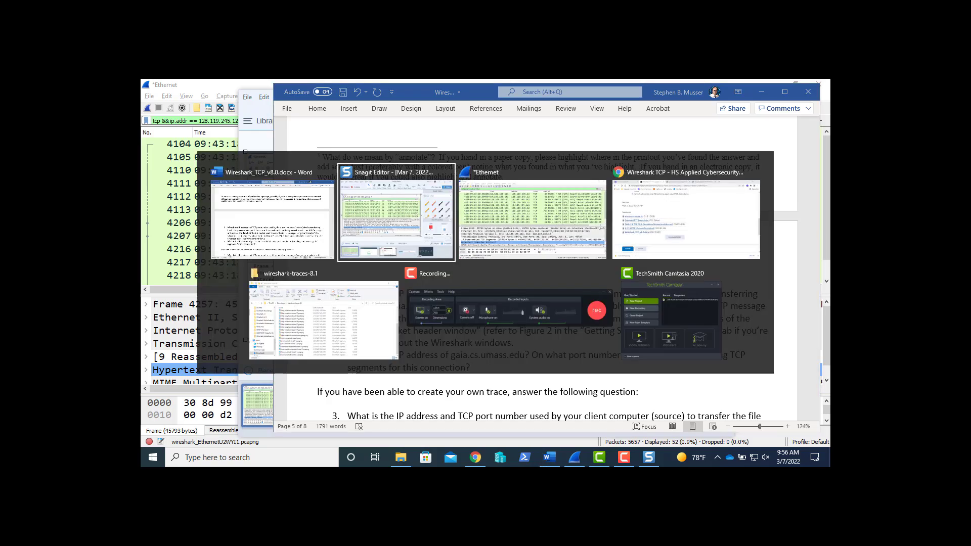
key(alt+Tab)
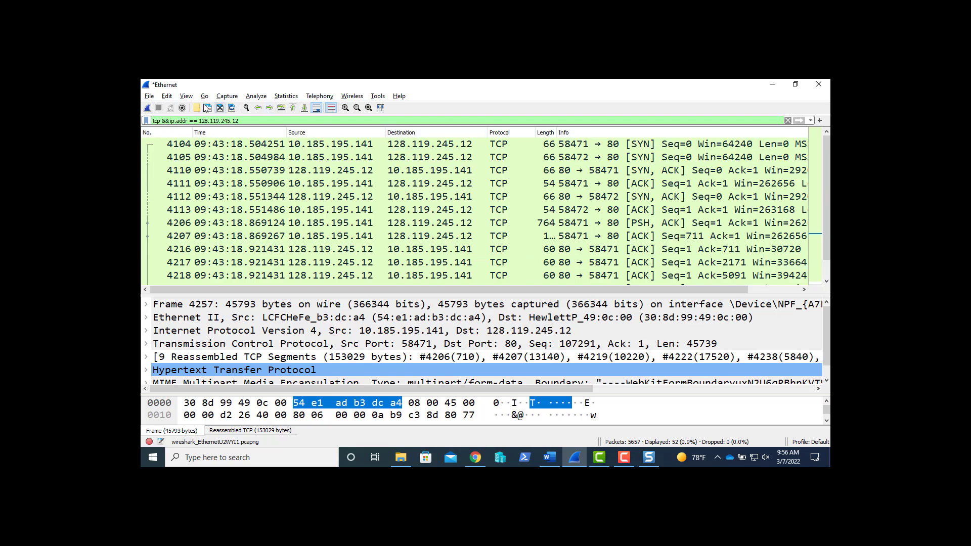
click(150, 97)
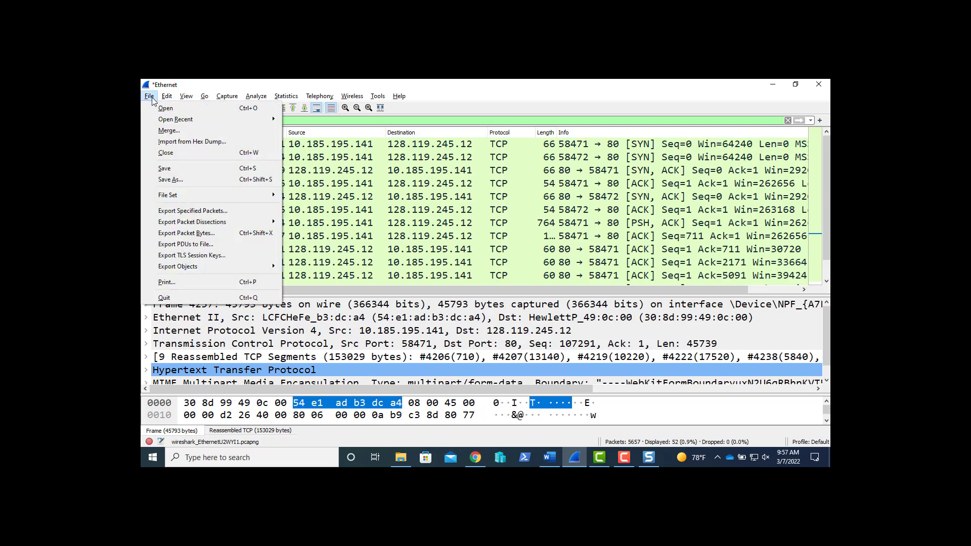
click(161, 109)
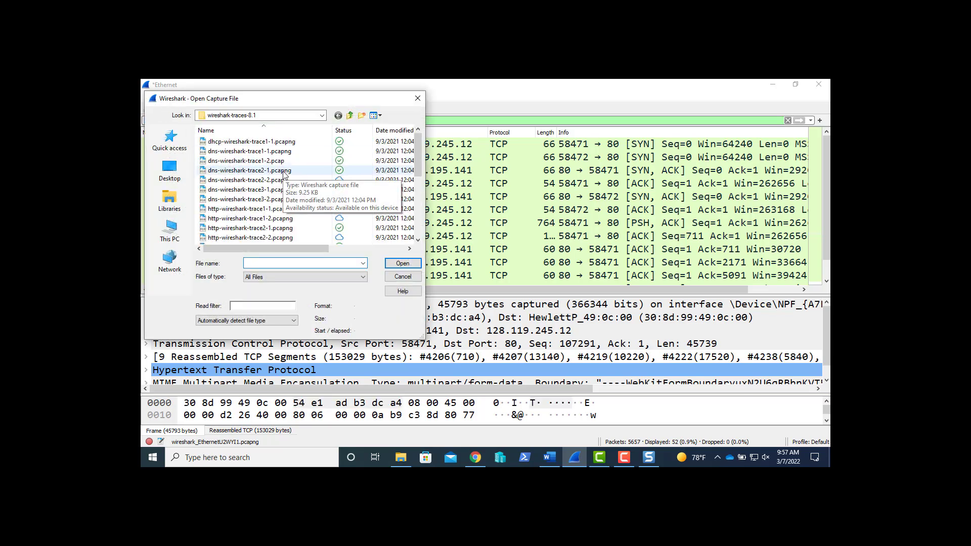
click(351, 116)
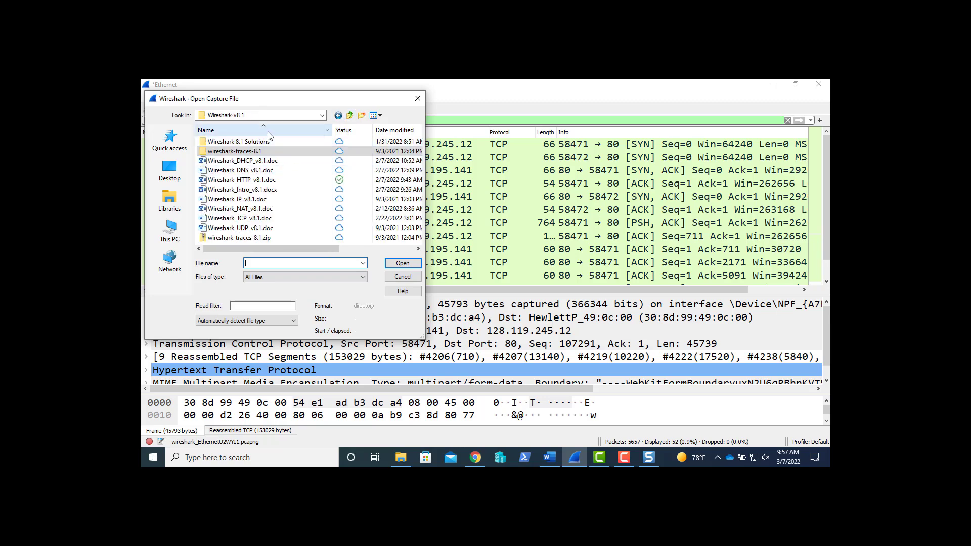
click(350, 117)
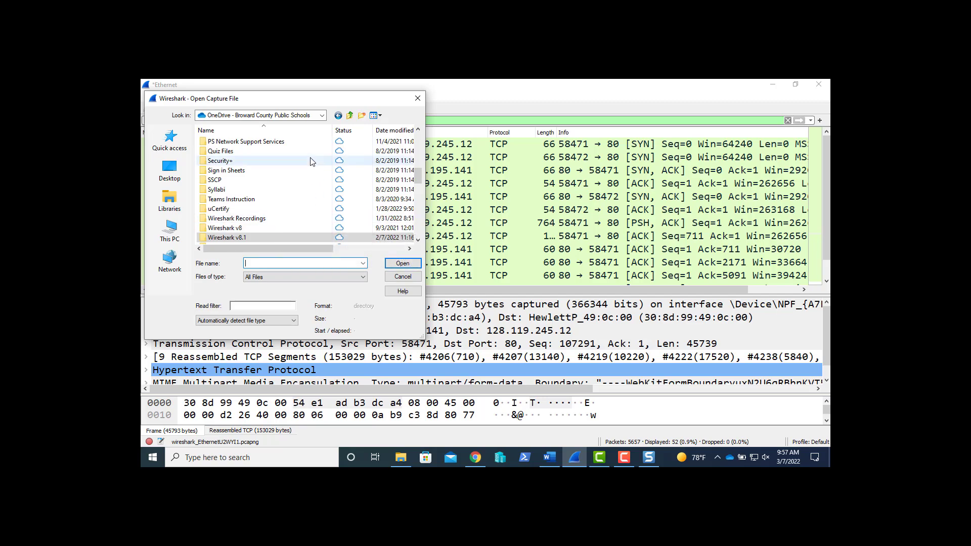
click(175, 204)
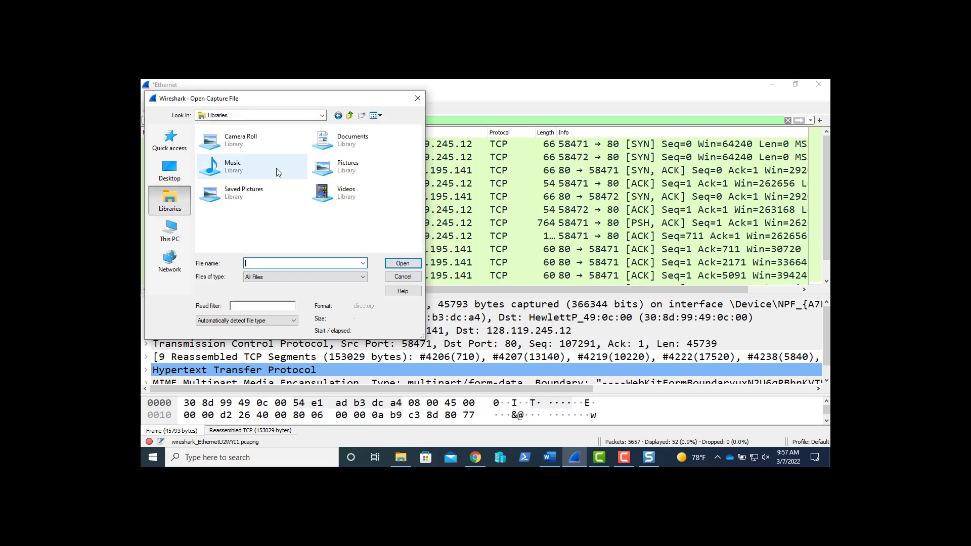
click(178, 233)
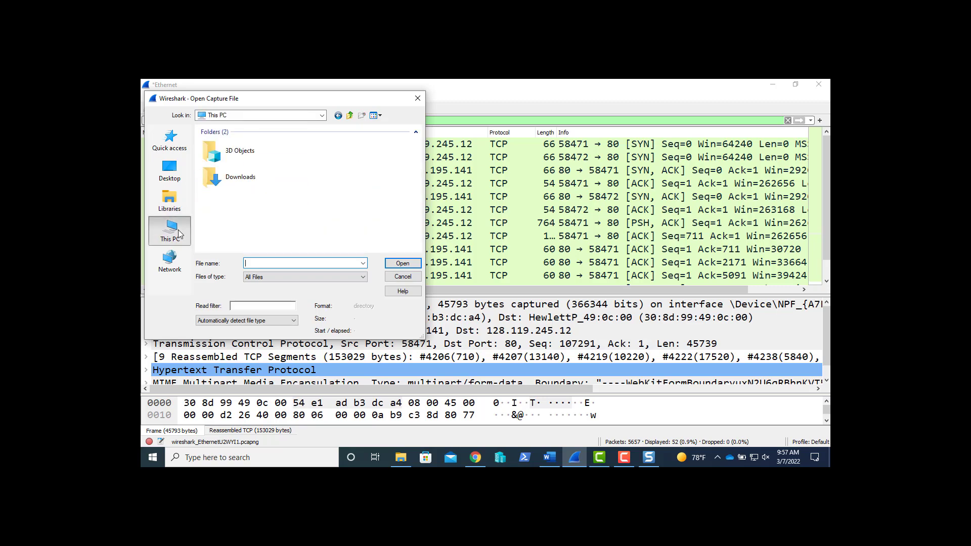
double_click(232, 229)
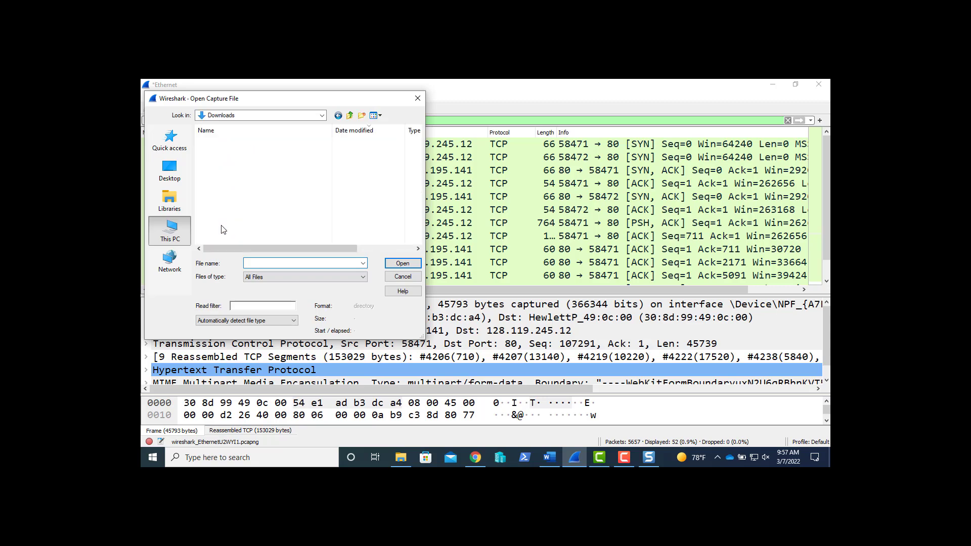
click(240, 236)
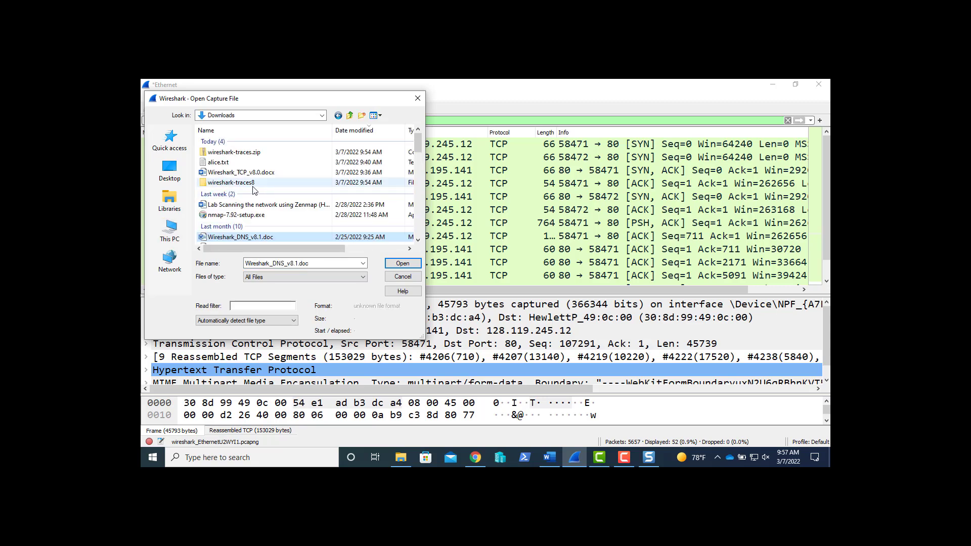
double_click(233, 182)
Open the tcp-ethereal-trace-1 capture file, continuing without saving the current captured packets
scroll(253, 190, down, 4)
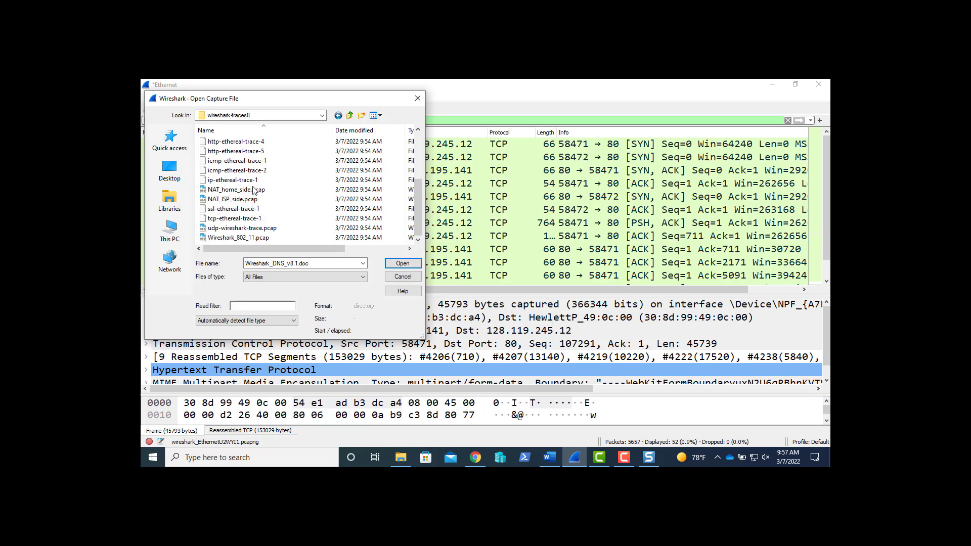
click(245, 220)
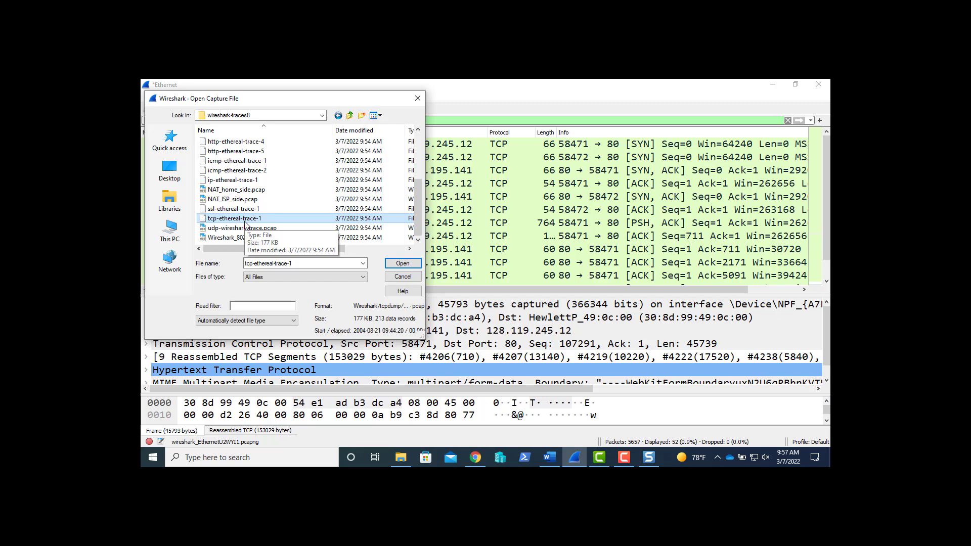
click(402, 263)
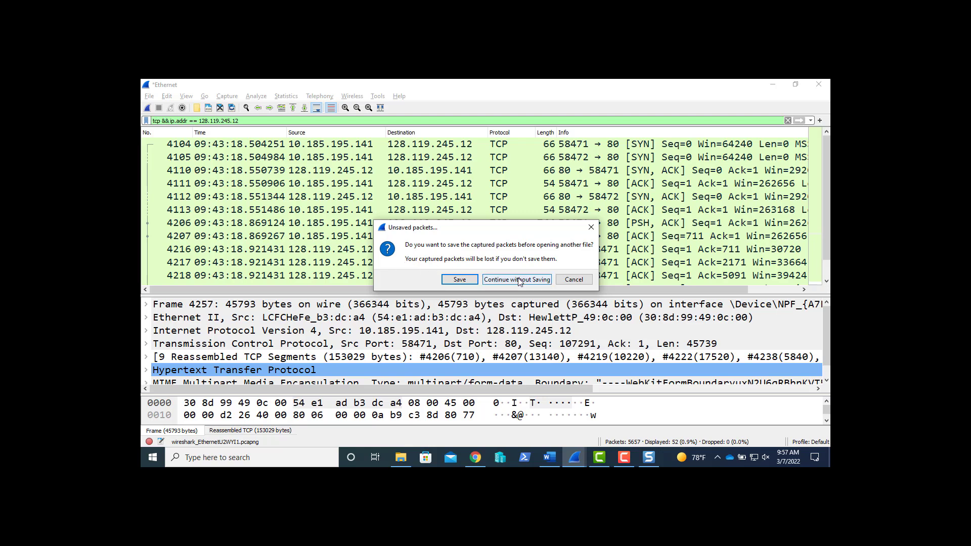
click(519, 281)
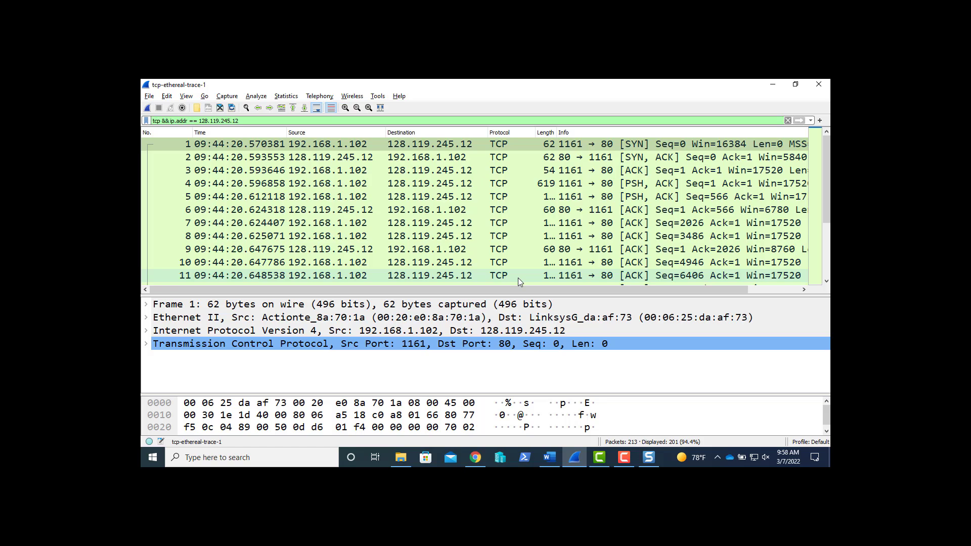
Switch to the Word worksheet and reread the section 2 instructions and question 1
key(alt+Tab)
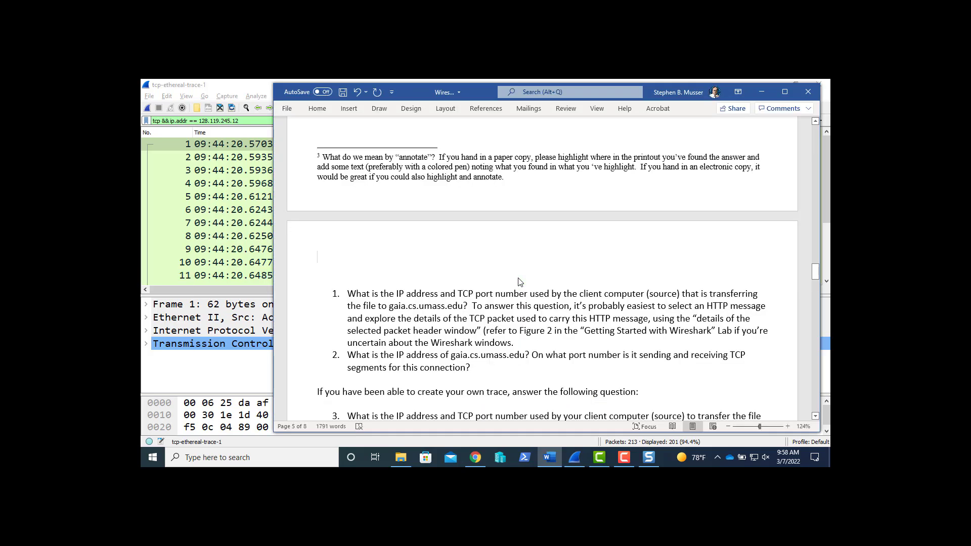
scroll(518, 278, up, 2)
scroll(518, 277, up, 3)
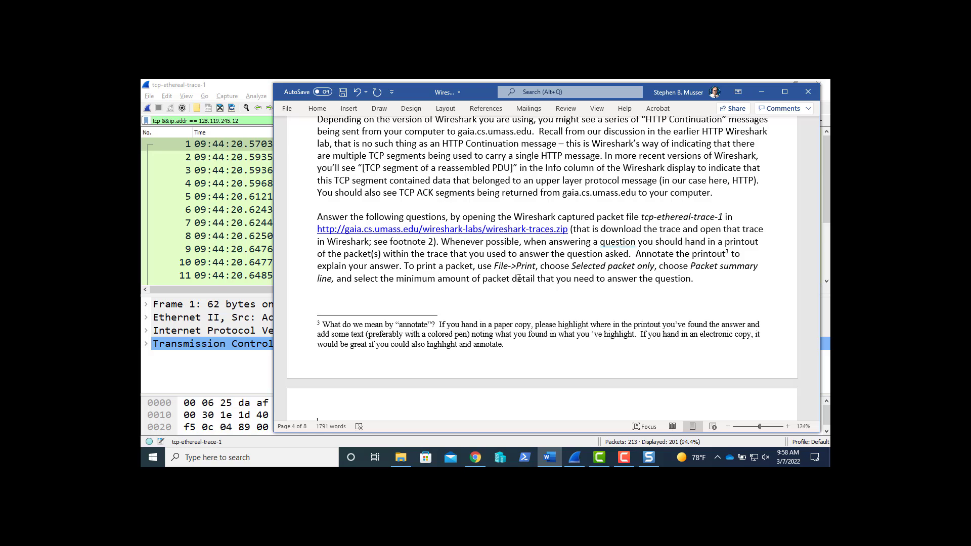
scroll(518, 278, down, 3)
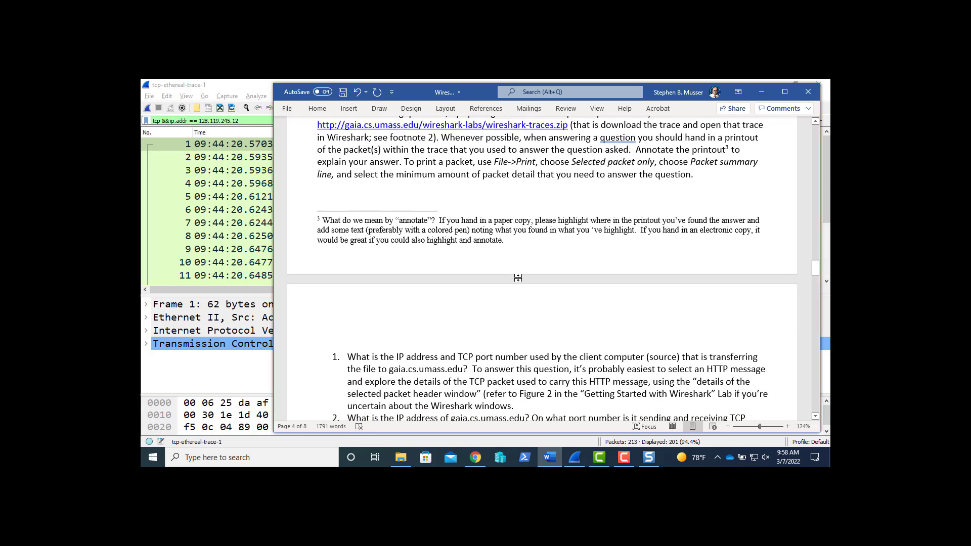
Switch to Wireshark and examine the three-way handshake in packets 1, 2 and 3 of the trace
key(alt+Tab)
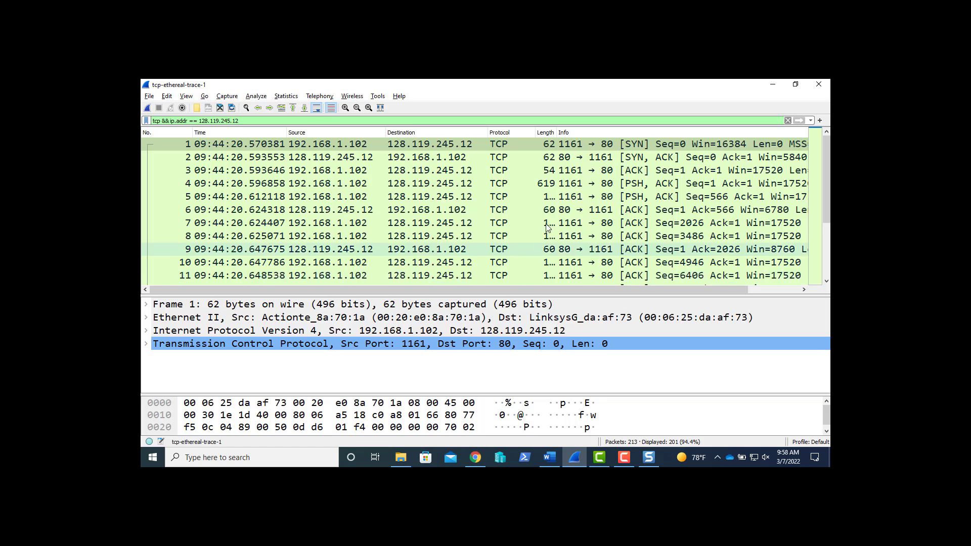
click(496, 145)
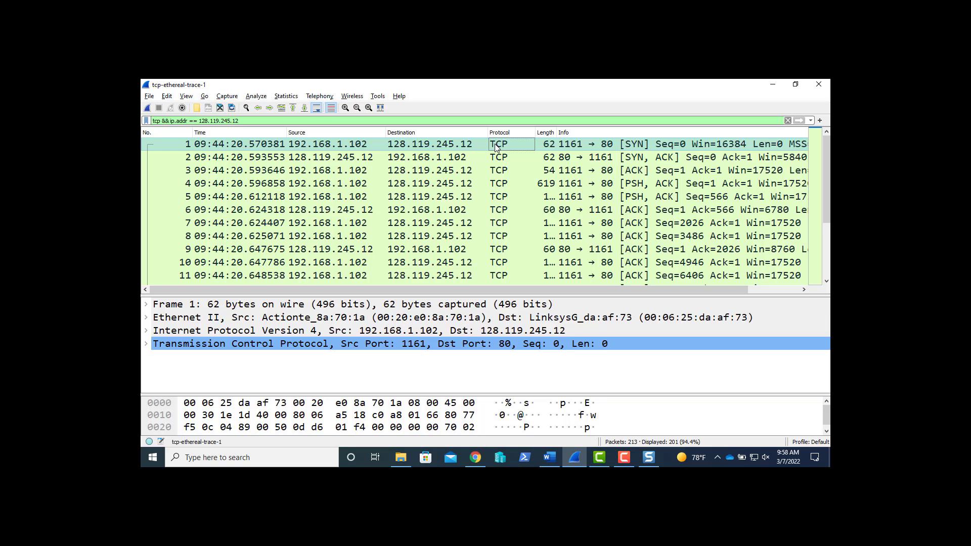
click(498, 160)
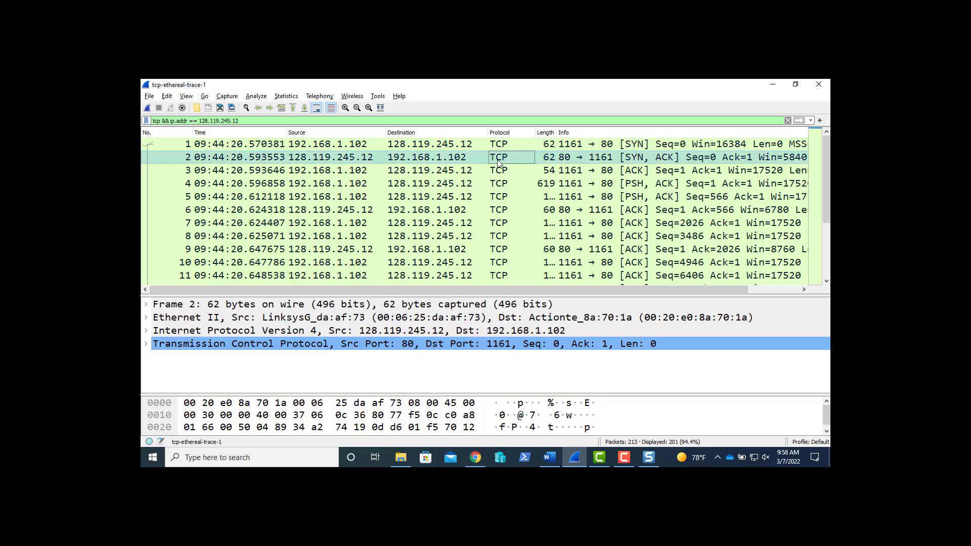
click(499, 171)
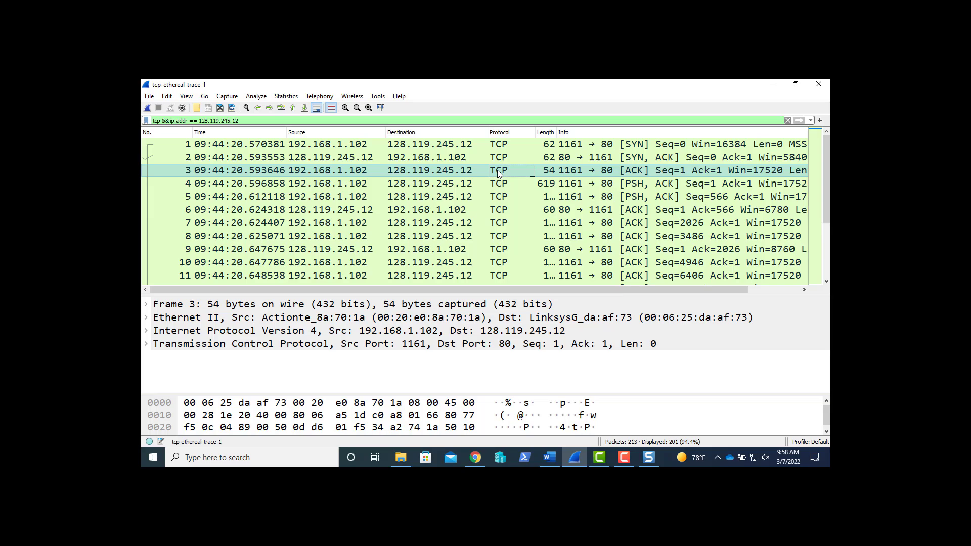
Recheck question 1 in Word and select the HTTP POST packet for lab3-1-reply.htm near the end of the trace in Wireshark
key(alt+Tab)
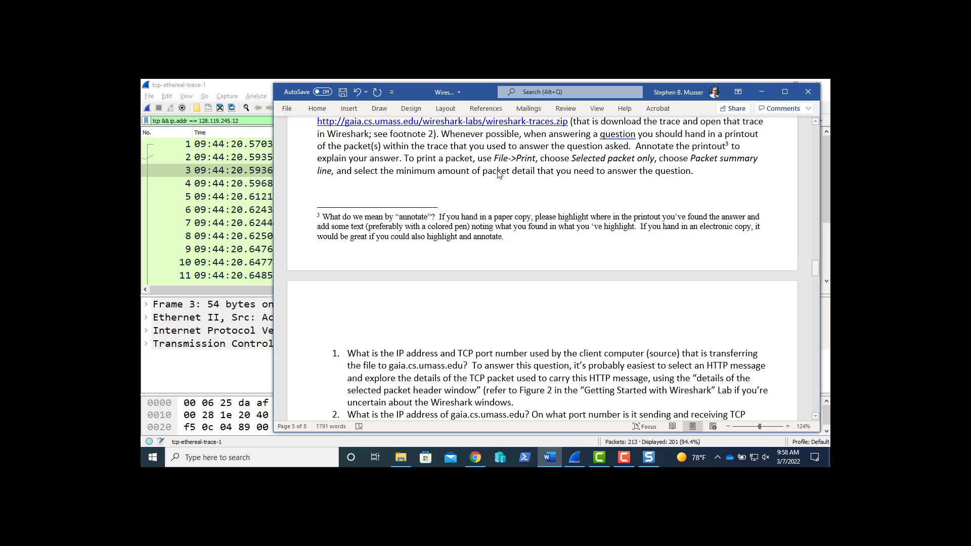
key(alt+Tab)
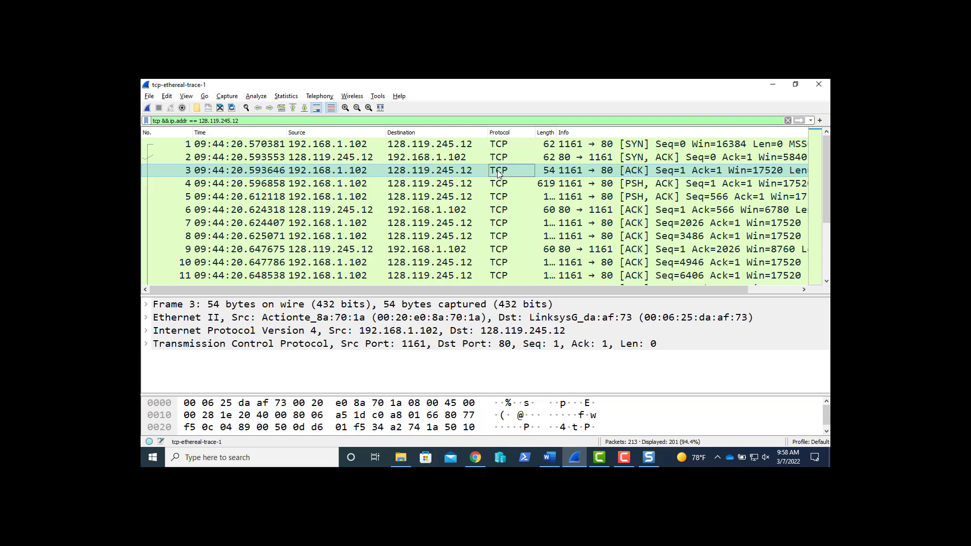
click(827, 264)
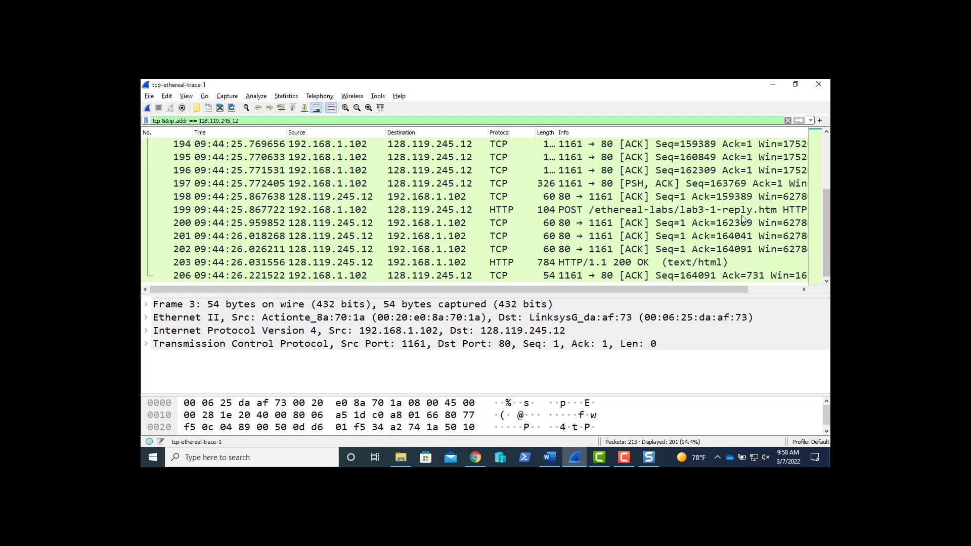
click(567, 212)
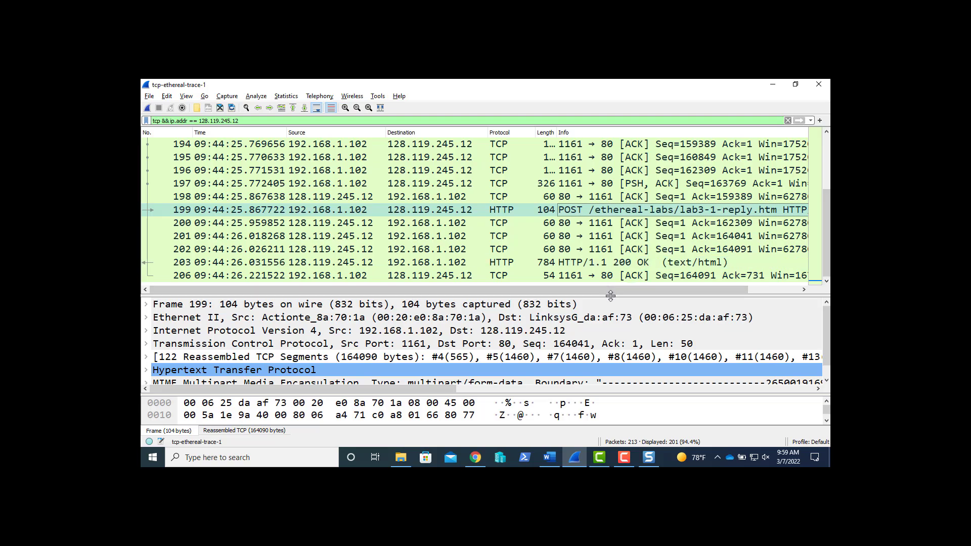
Enlarge the packet details area for packet 199 and expand its Hypertext Transfer Protocol, Transmission Control Protocol and Internet Protocol Version 4 sections
drag(610, 296, 604, 239)
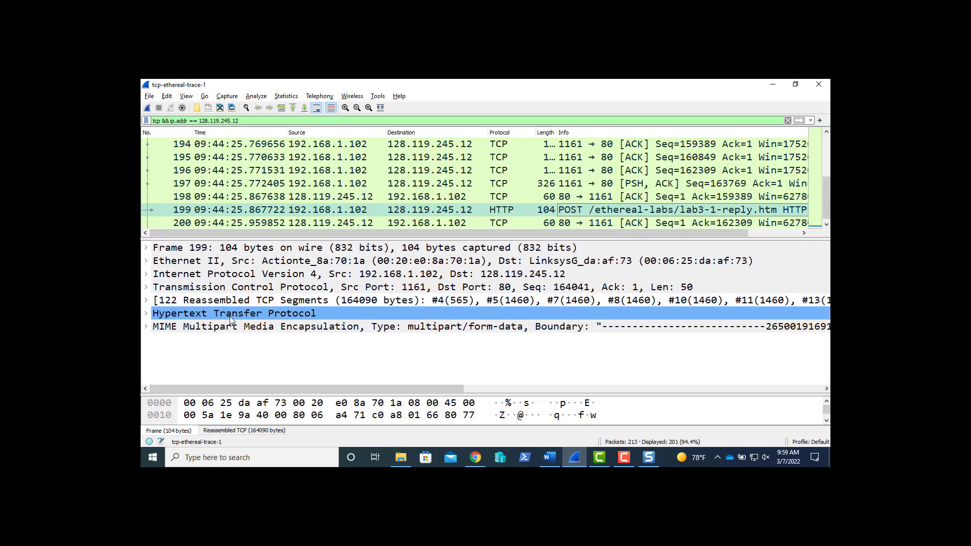
click(146, 314)
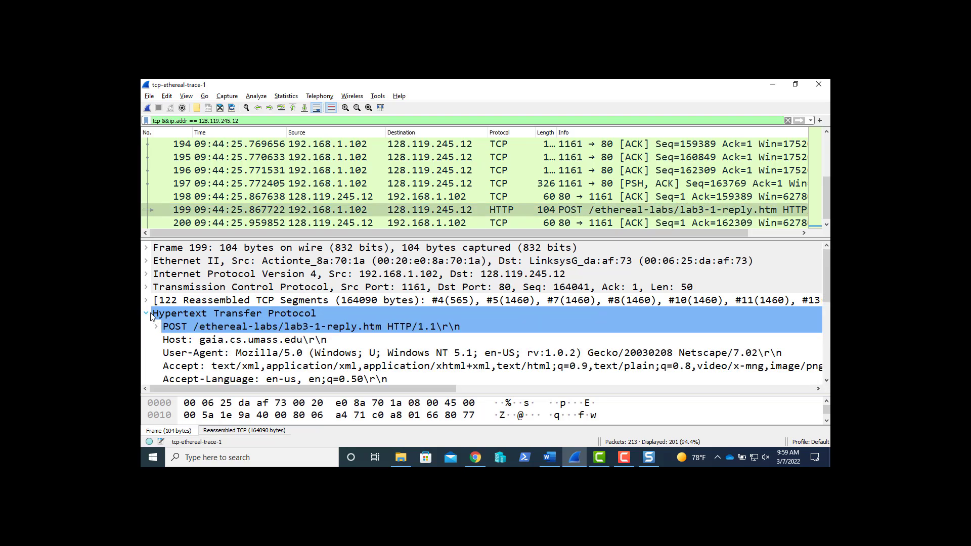
click(147, 287)
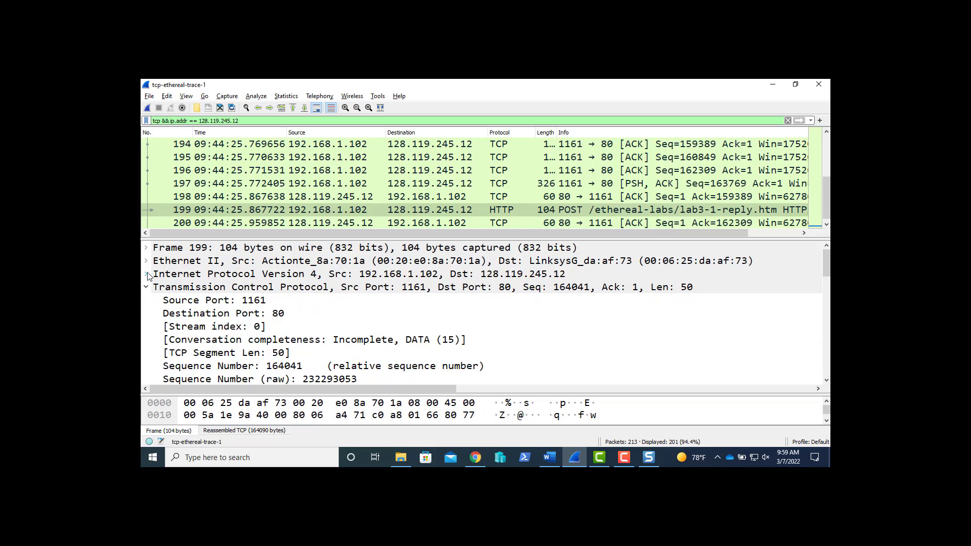
click(147, 274)
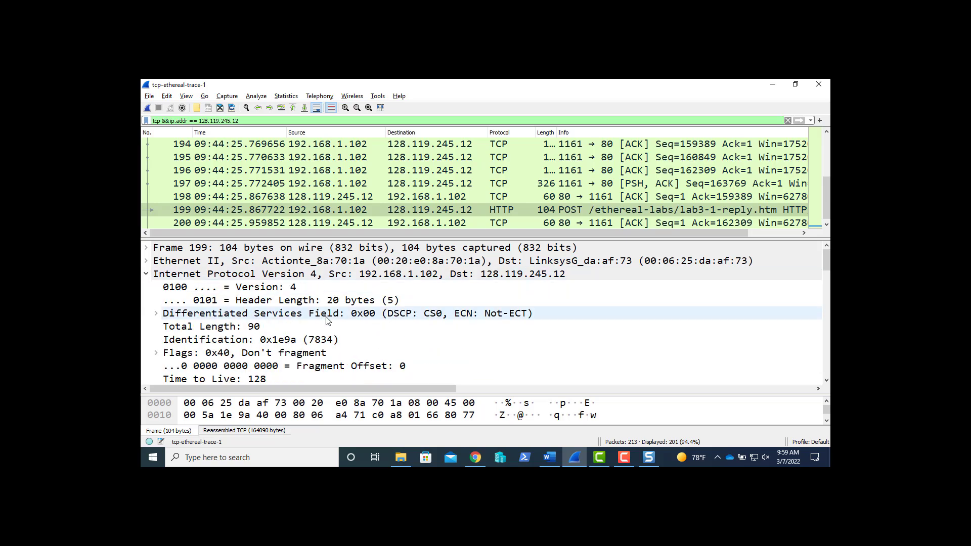
scroll(324, 313, down, 1)
scroll(326, 320, down, 1)
scroll(326, 320, up, 1)
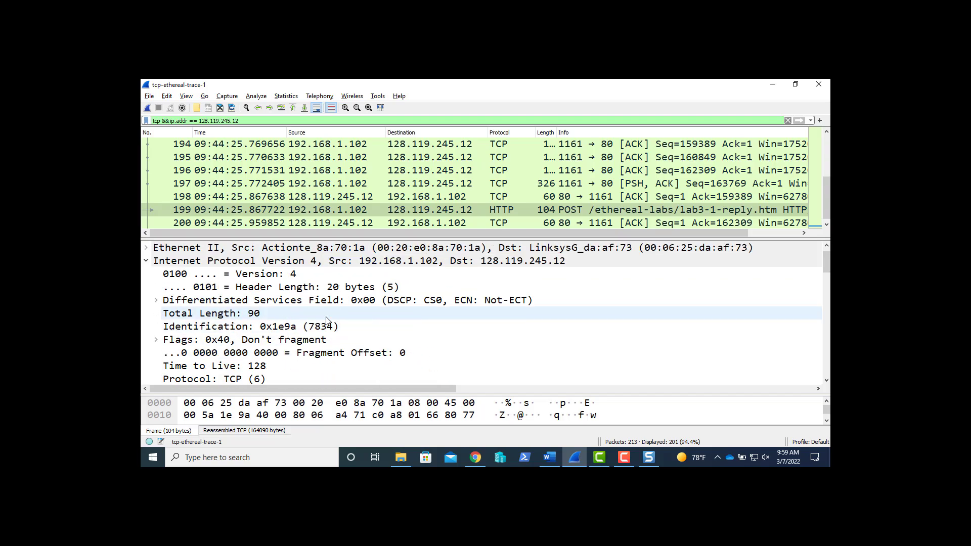
scroll(326, 320, down, 4)
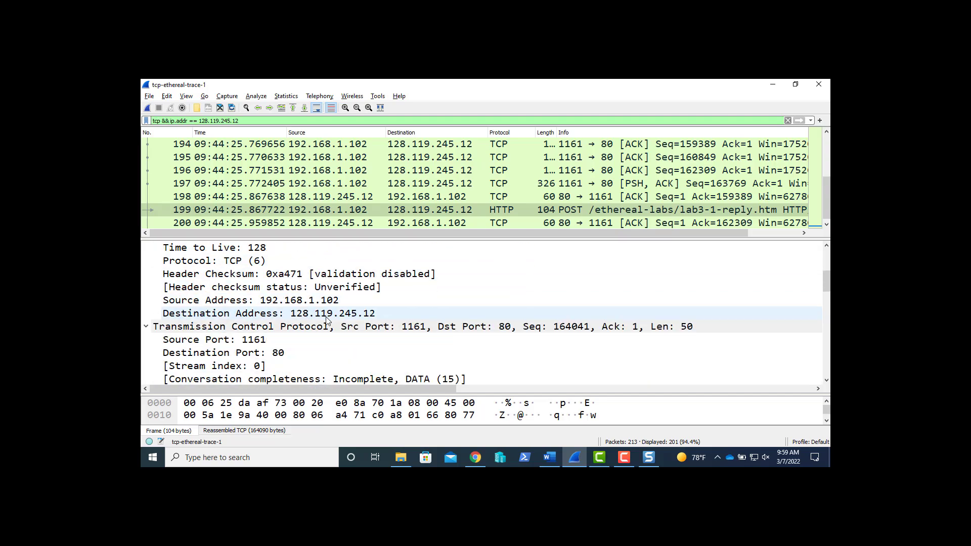
scroll(326, 320, down, 5)
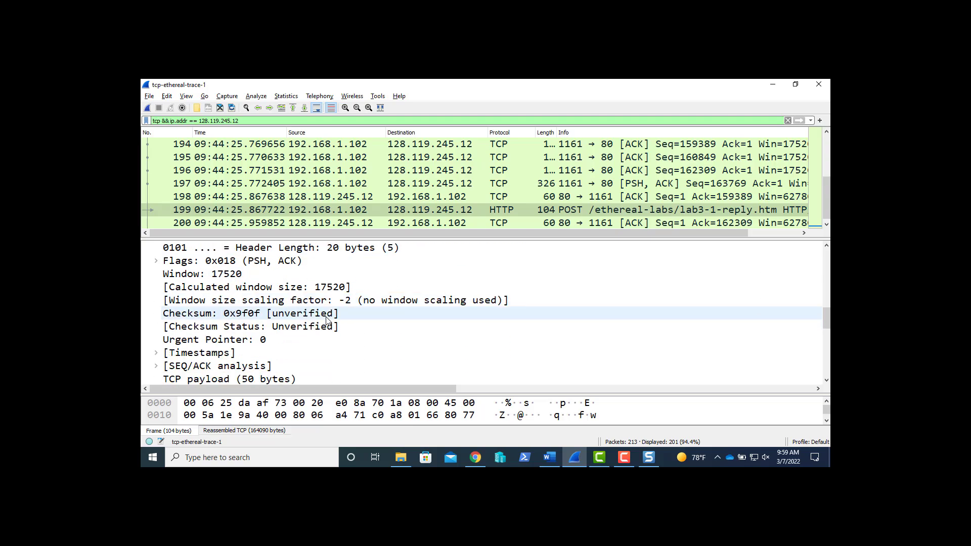
scroll(326, 320, down, 3)
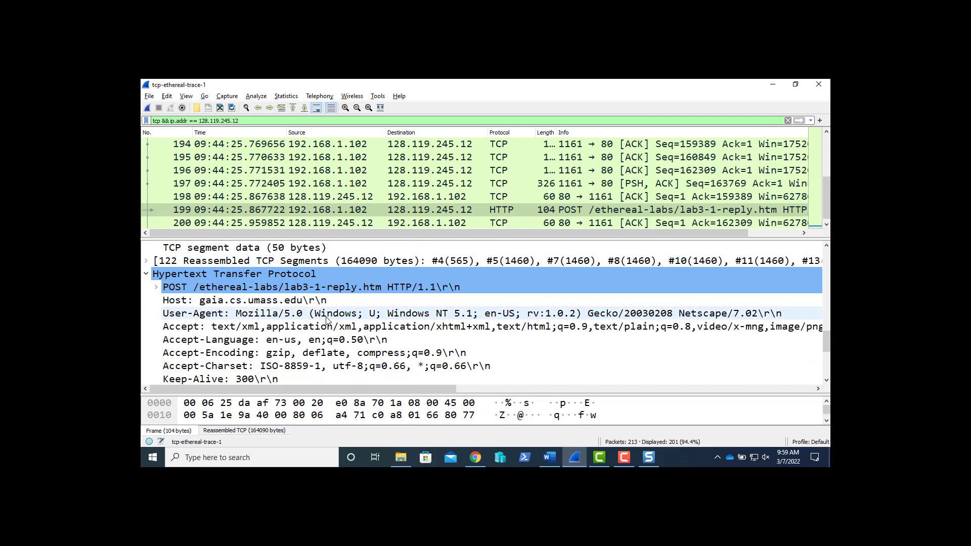
Copy all visible items of packet 199 and paste them above question 1 in the Word worksheet, followed by a blank line
click(283, 210)
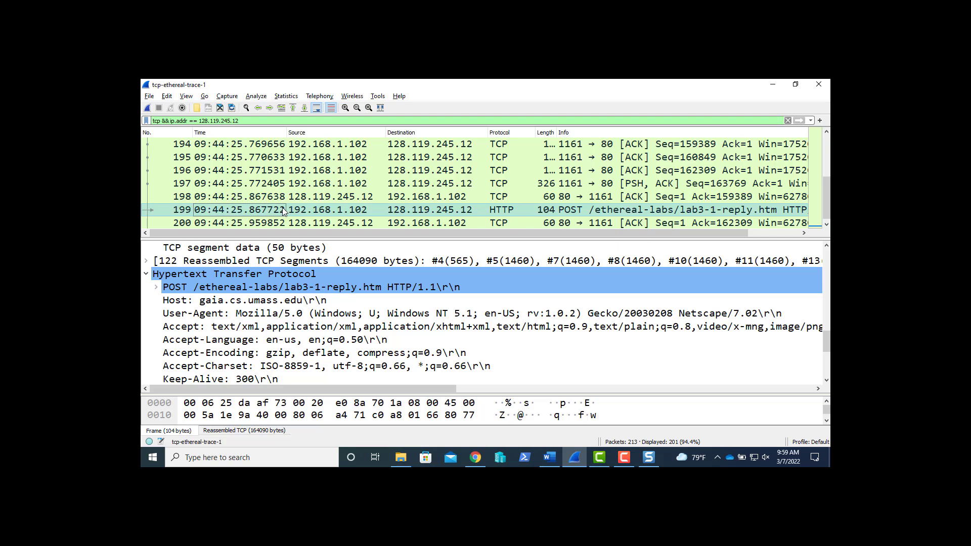
click(166, 97)
mouse_move(197, 109)
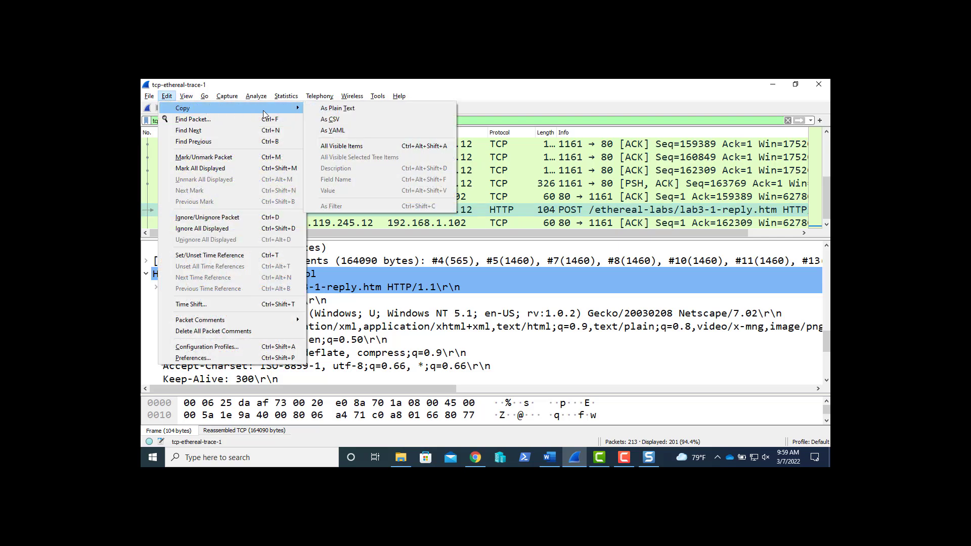
click(328, 148)
key(alt+Tab)
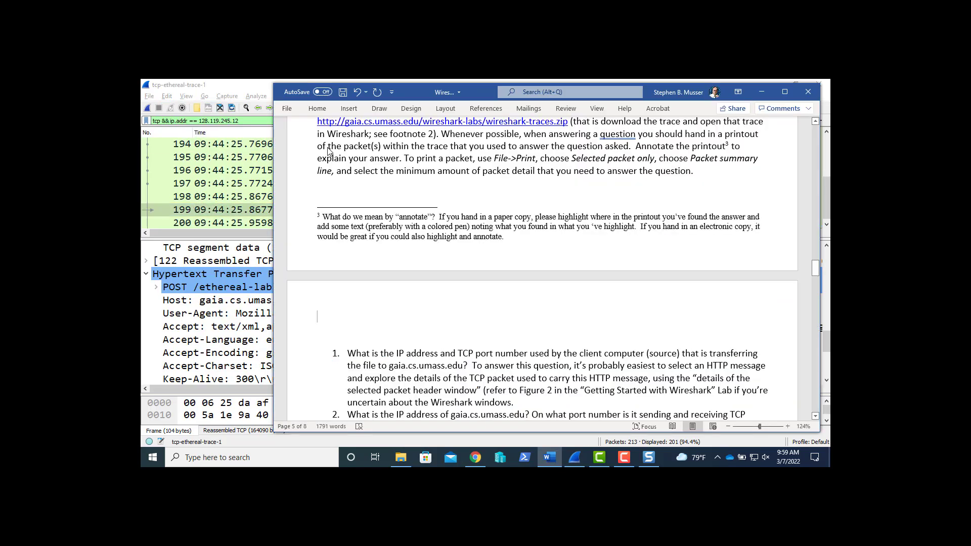
key(ctrl+v)
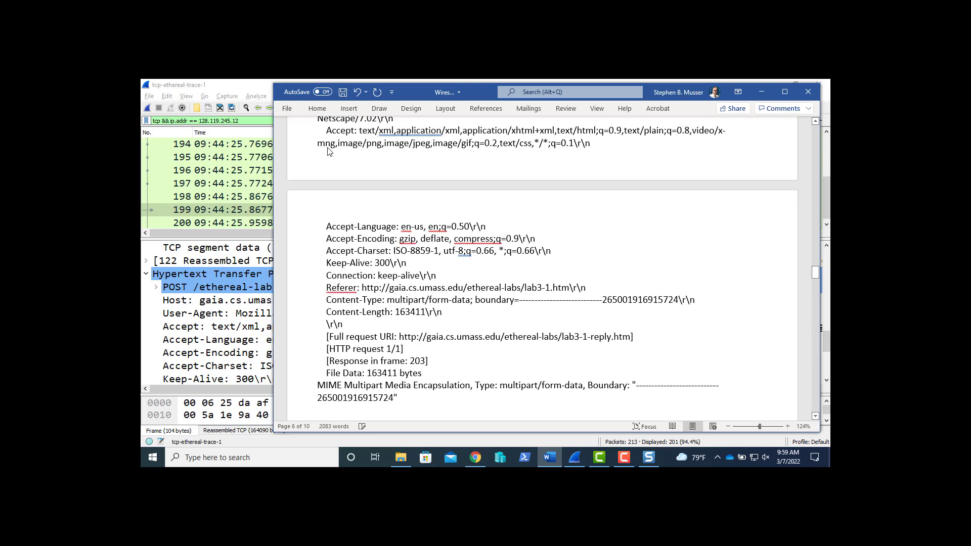
key(Return)
key(Return)
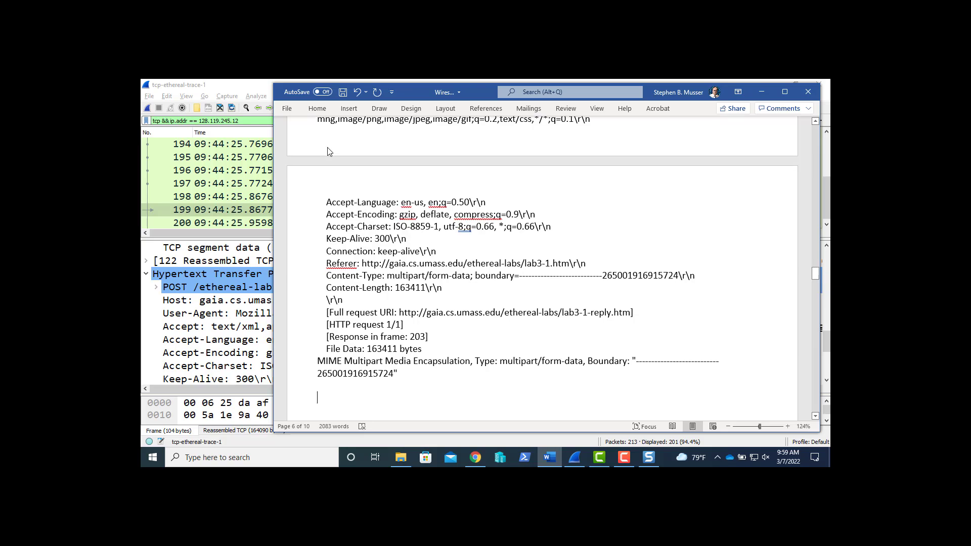
Copy the visible details of HTTP 200 OK packet 203 in Wireshark and paste them below the packet 199 details in Word
key(alt+Tab)
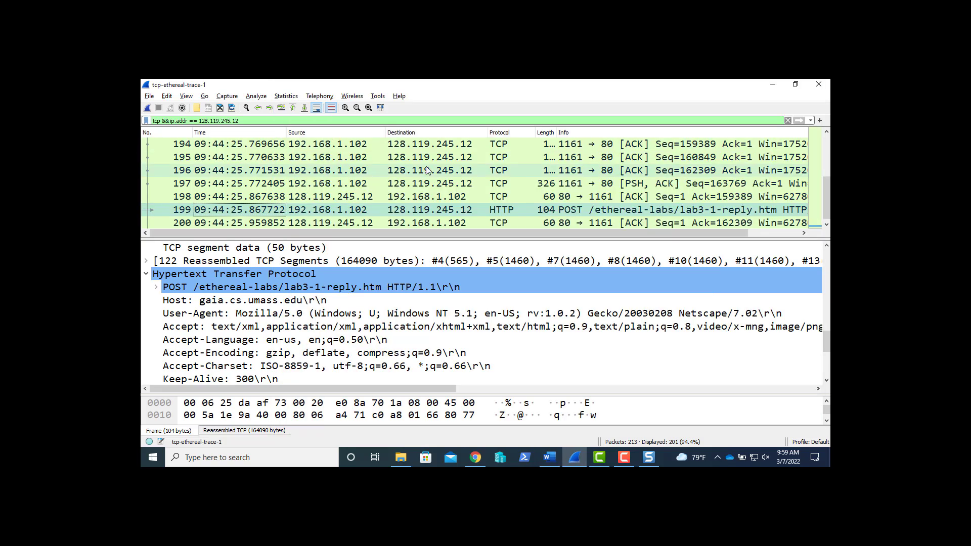
scroll(427, 170, down, 2)
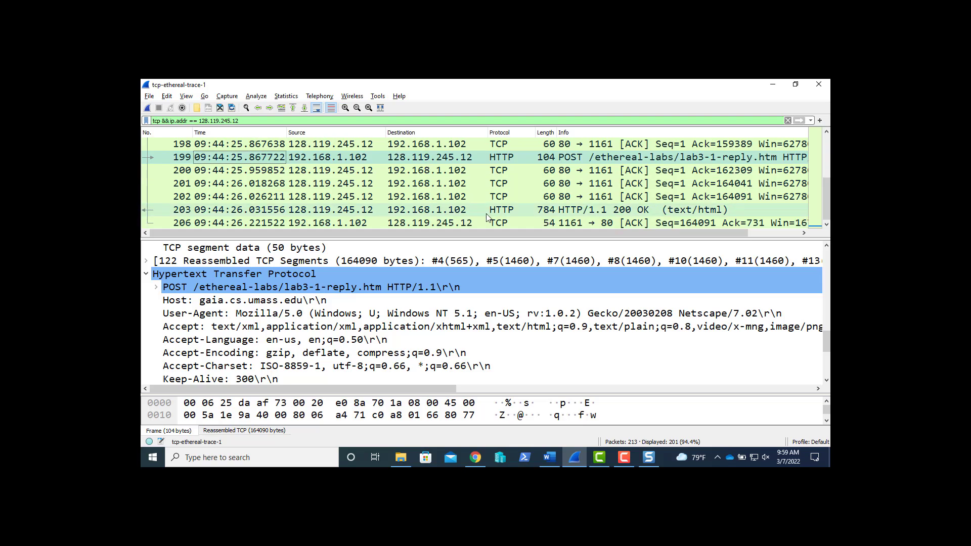
click(466, 210)
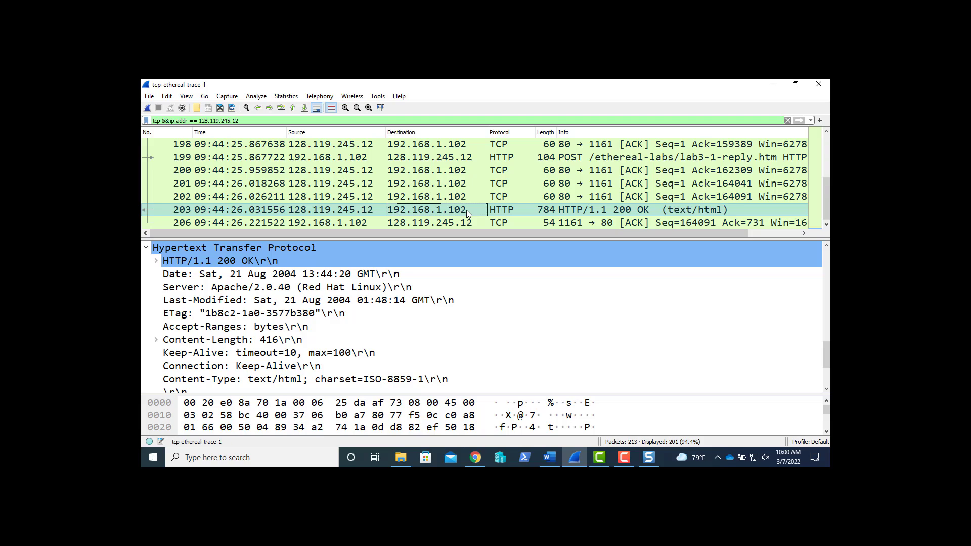
key(alt+Tab)
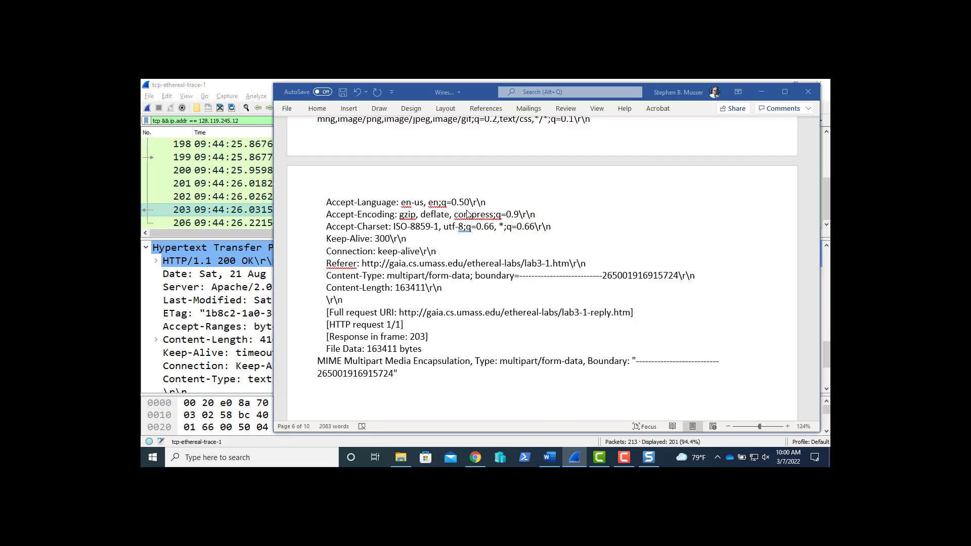
key(ctrl+v)
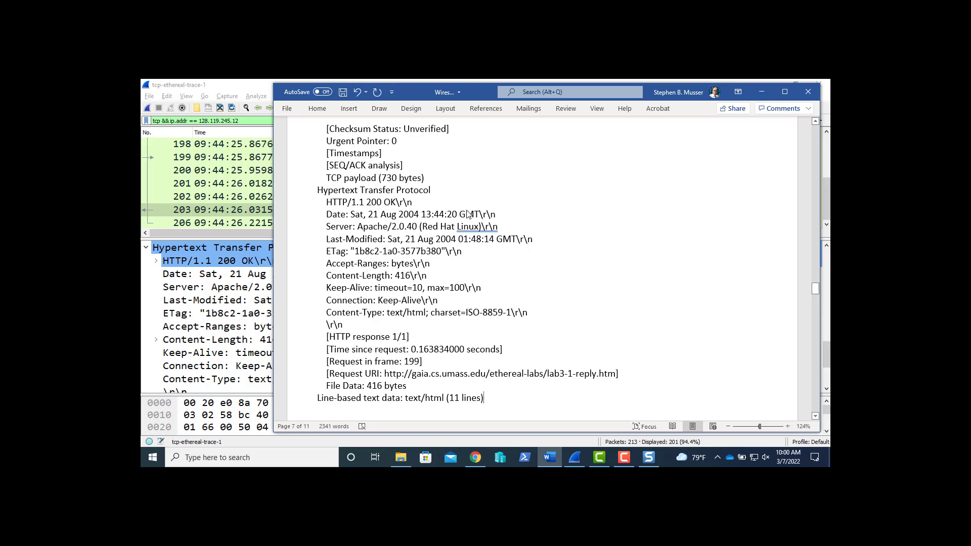
Review the pasted details and add a lettered answer line beneath question 1 in the worksheet
scroll(467, 212, down, 3)
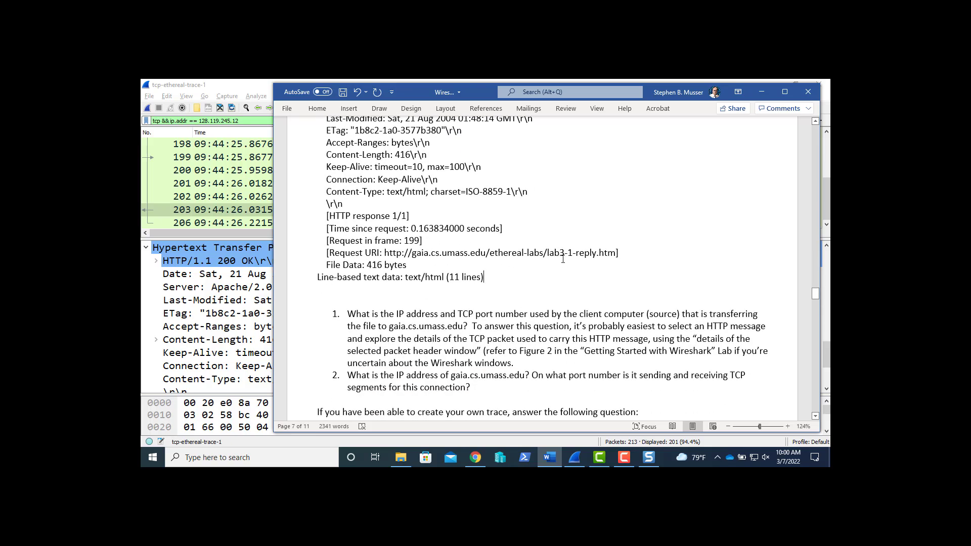
scroll(563, 259, up, 3)
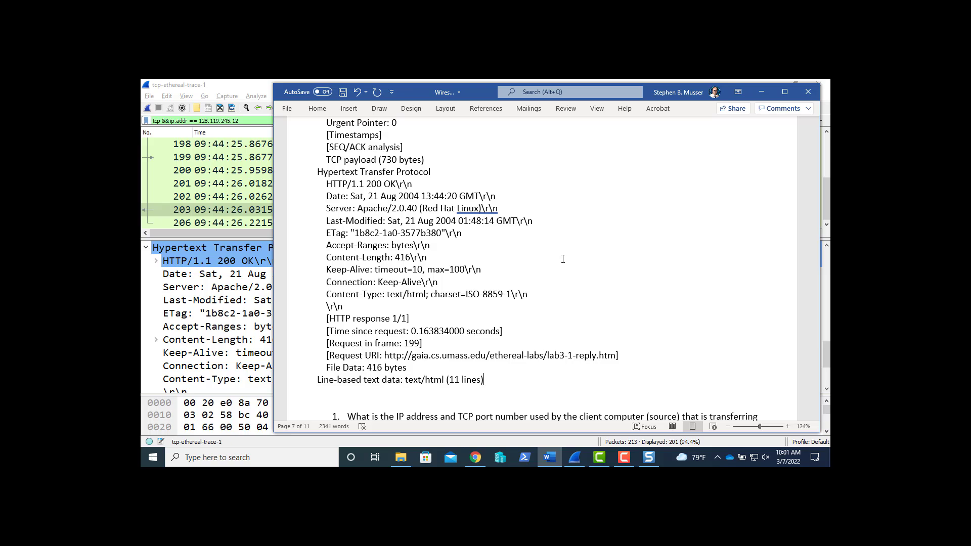
scroll(562, 259, down, 5)
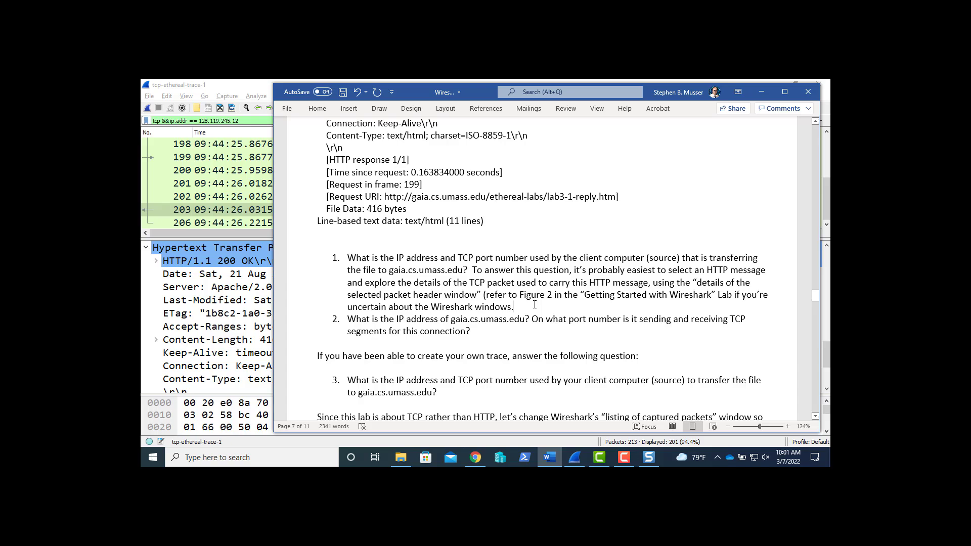
click(534, 305)
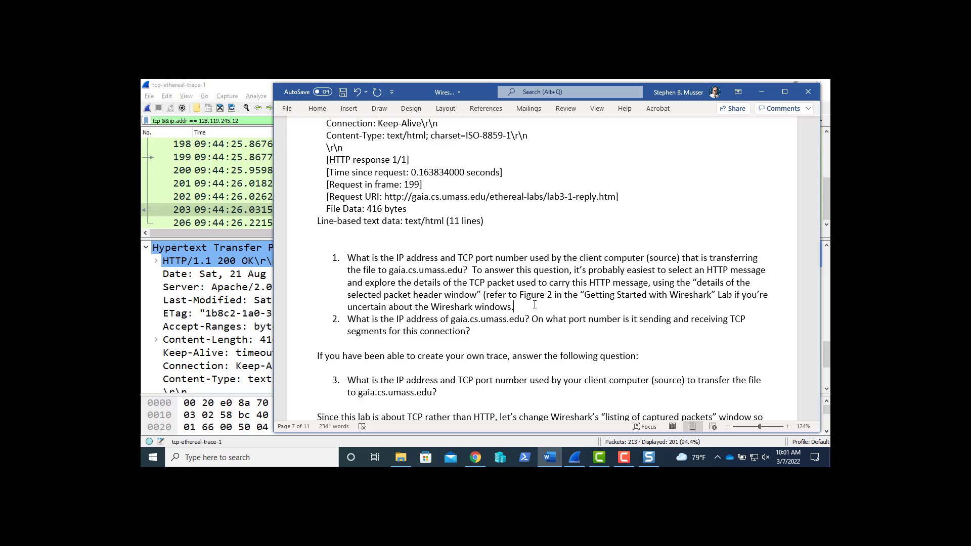
key(Return)
key(Tab)
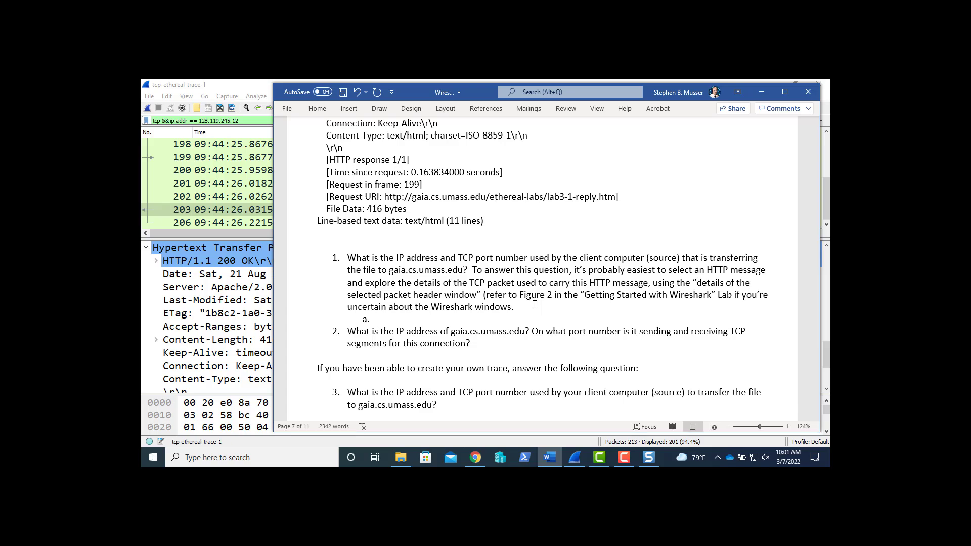
Locate packet 199's source address in Wireshark and enter "Source Address: 192.168.1.102" as answer a to question 1 in Word, starting line b
key(alt+Tab)
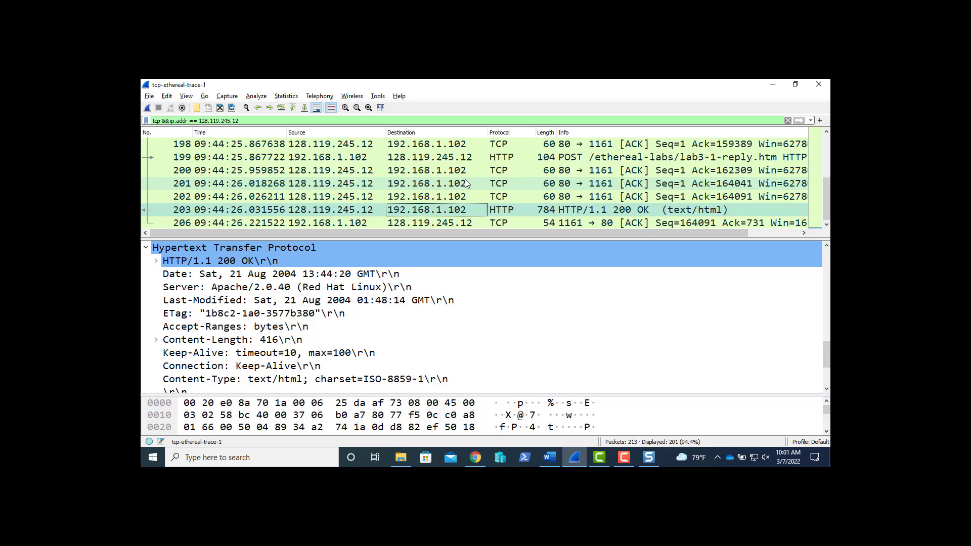
click(424, 159)
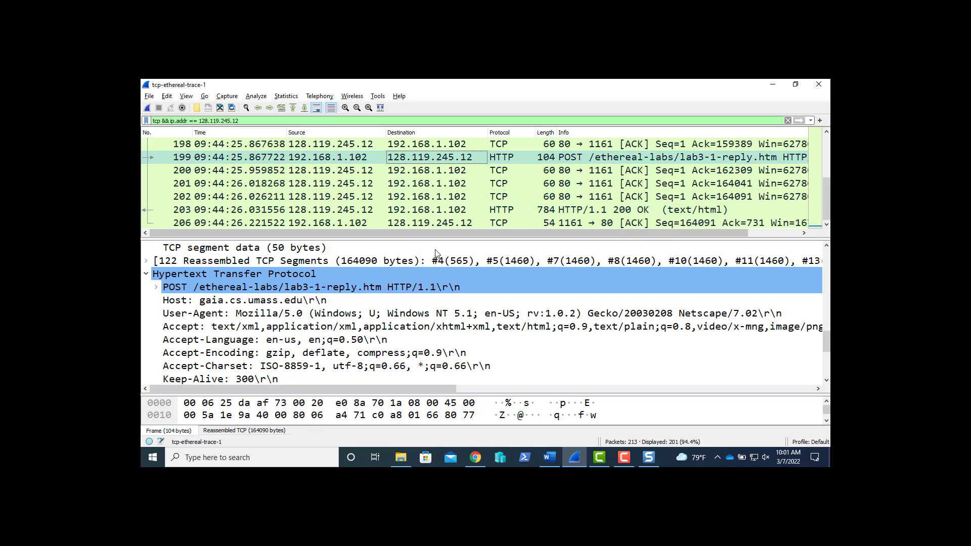
scroll(416, 317, up, 7)
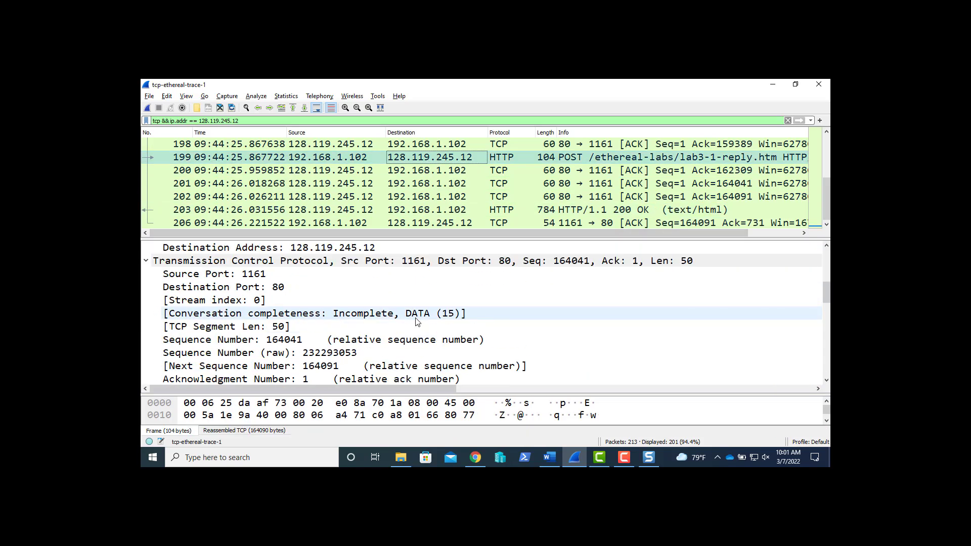
scroll(416, 321, up, 3)
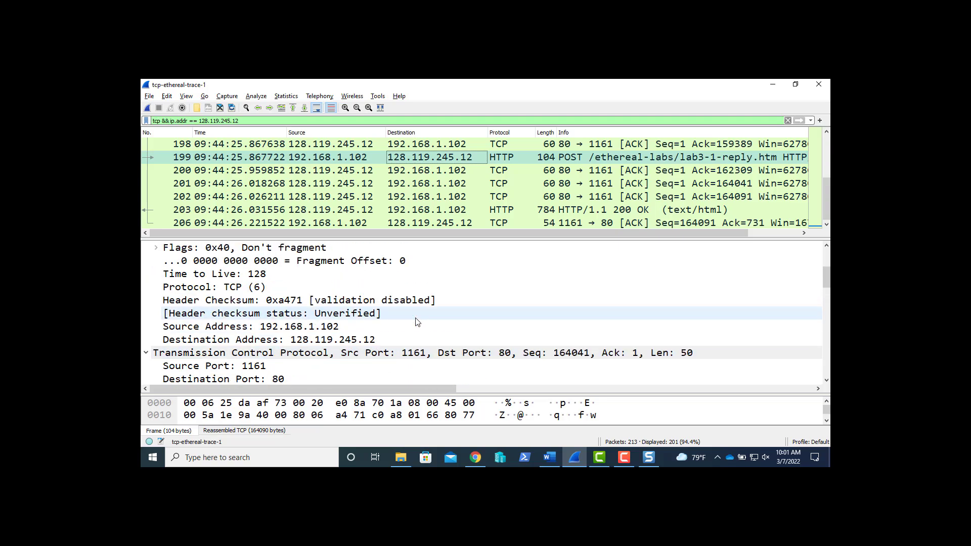
click(333, 328)
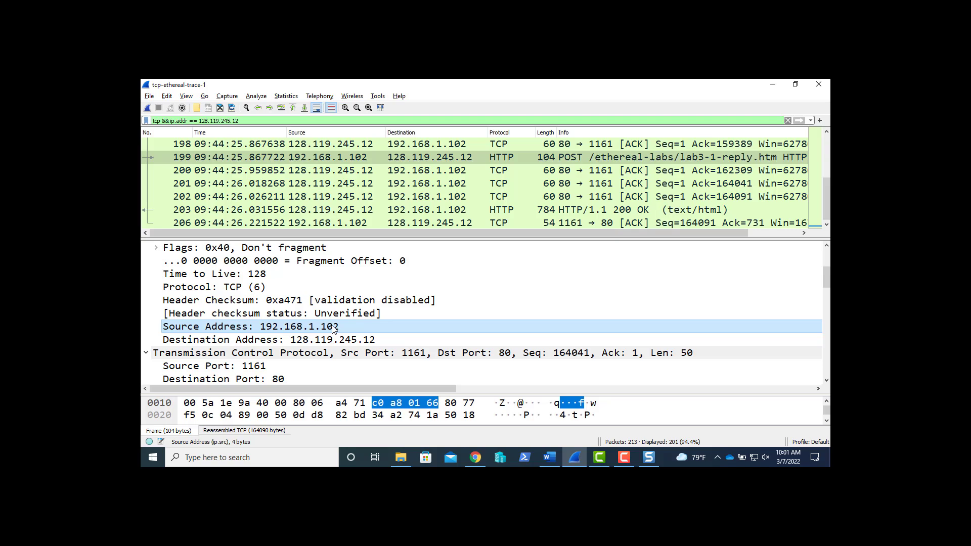
key(alt+Tab)
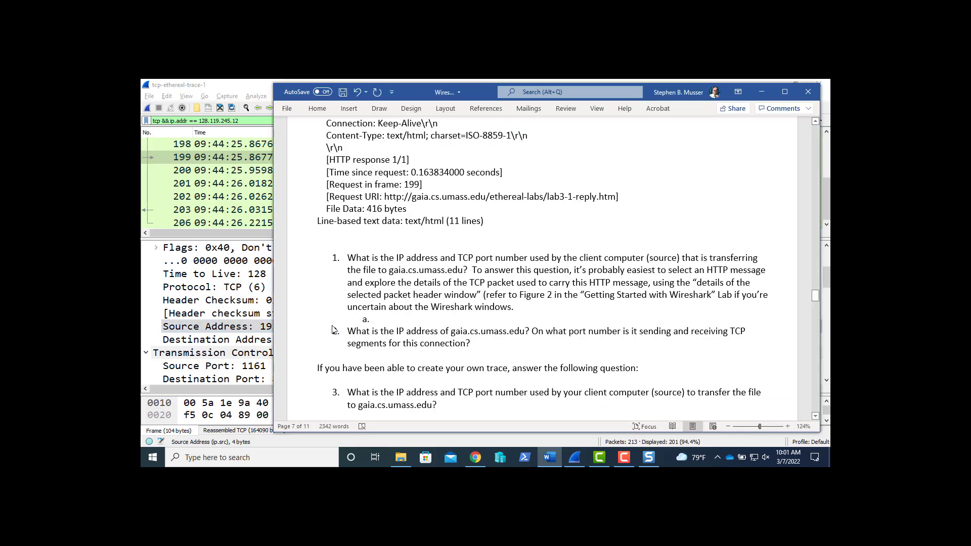
text(Source Address: 192.168.1.102)
key(Return)
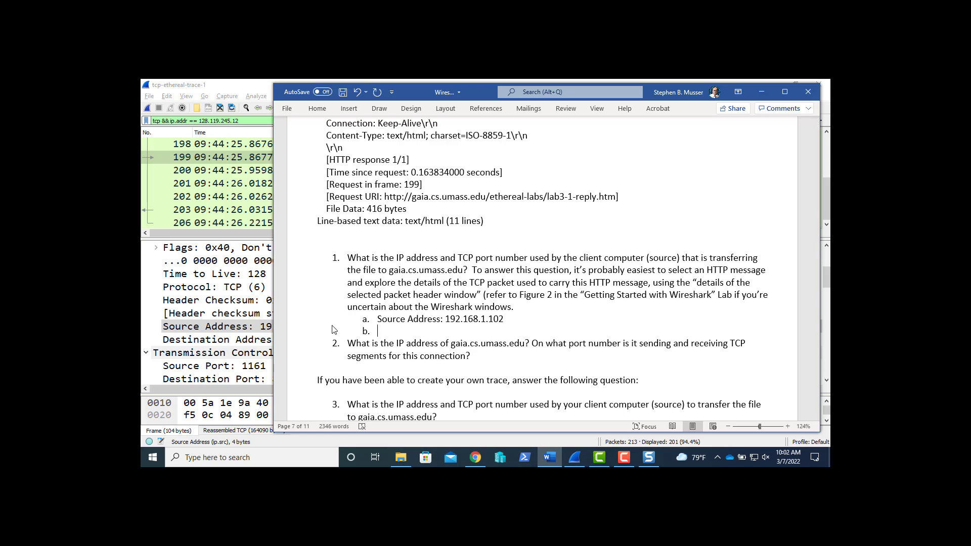
Locate packet 199's TCP source port in Wireshark and enter "Source Port: 1161" as answer b to question 1 in Word
key(alt+Tab)
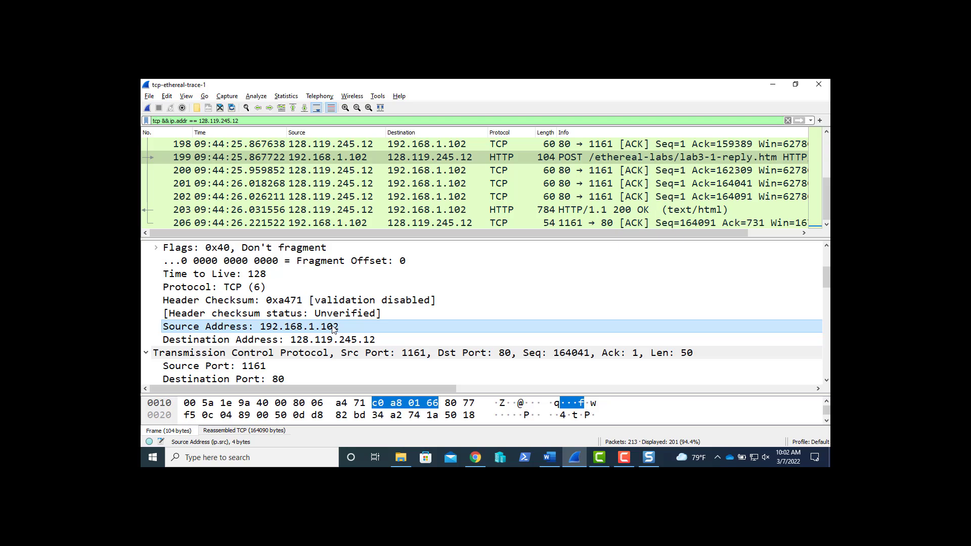
scroll(333, 328, down, 2)
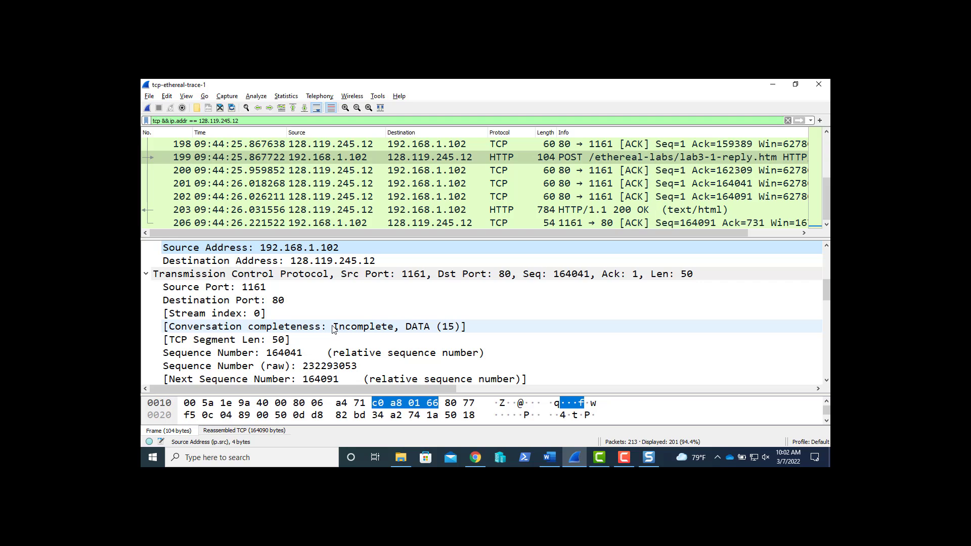
click(229, 288)
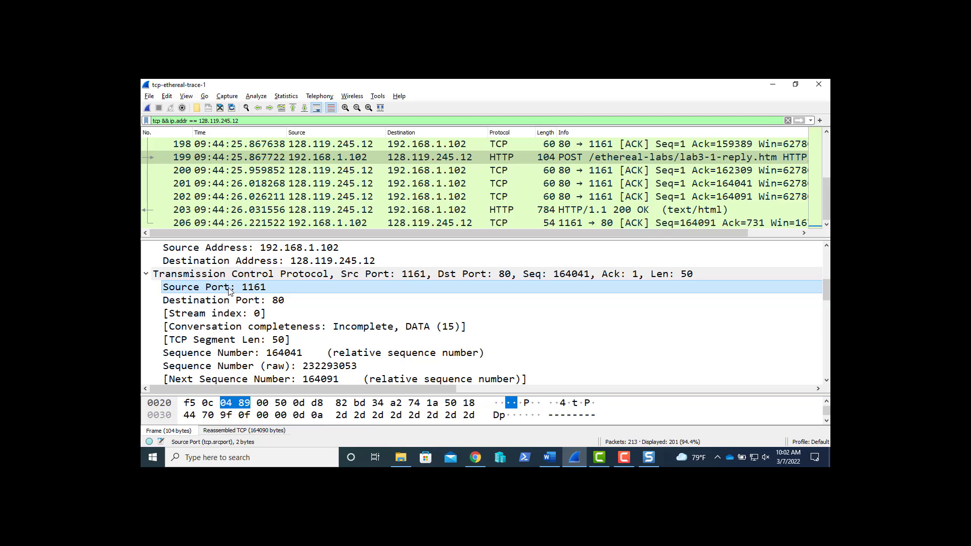
key(alt+Tab)
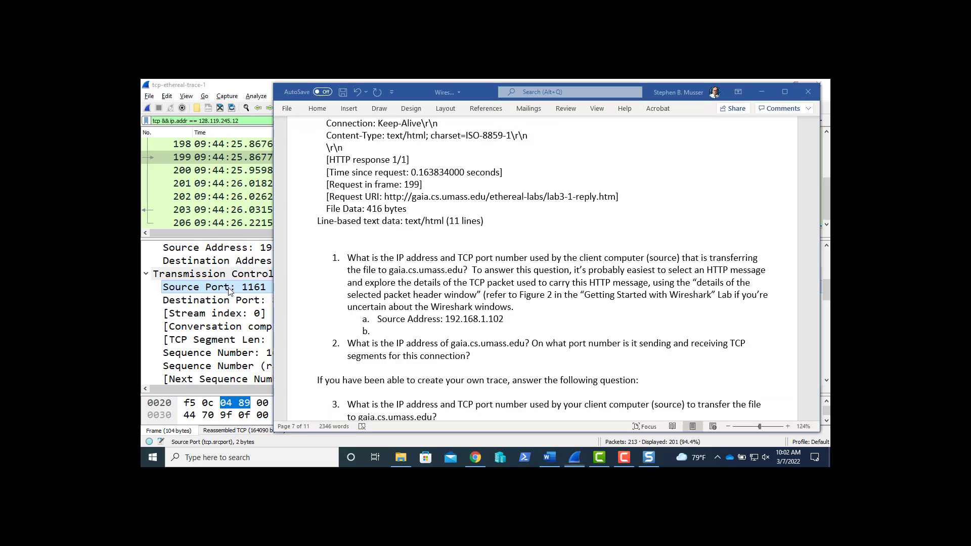
text(Source Port: 1161)
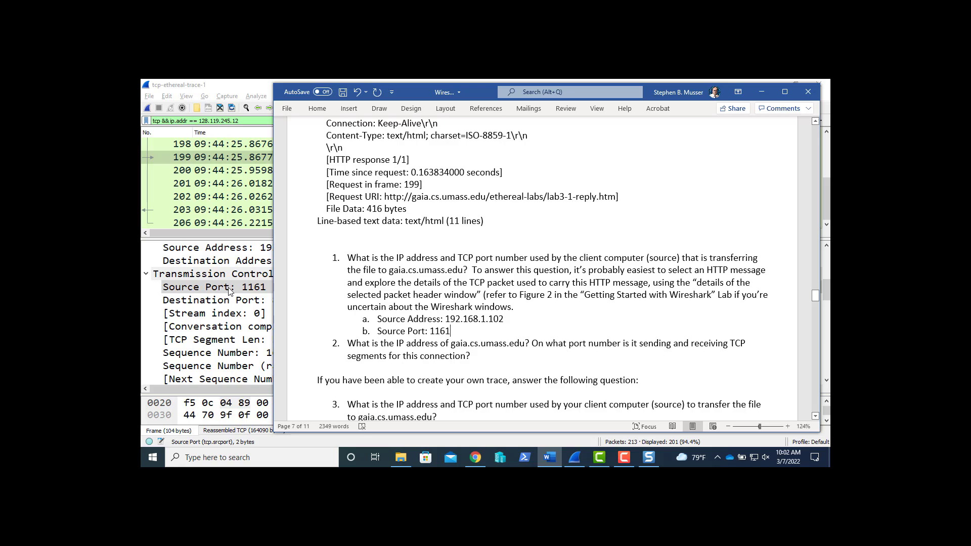
Add a lettered answer line beneath question 2 in the Word worksheet
scroll(229, 290, down, 2)
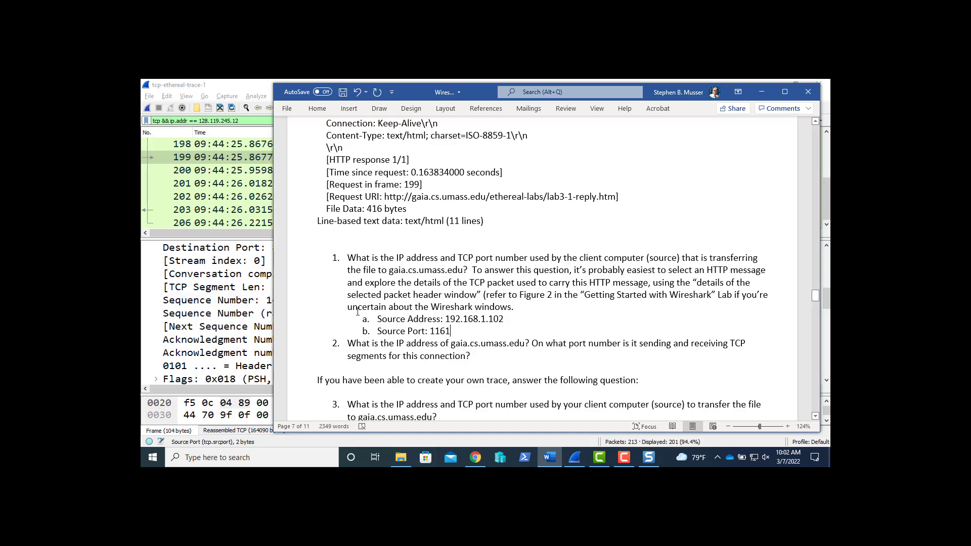
scroll(412, 320, down, 1)
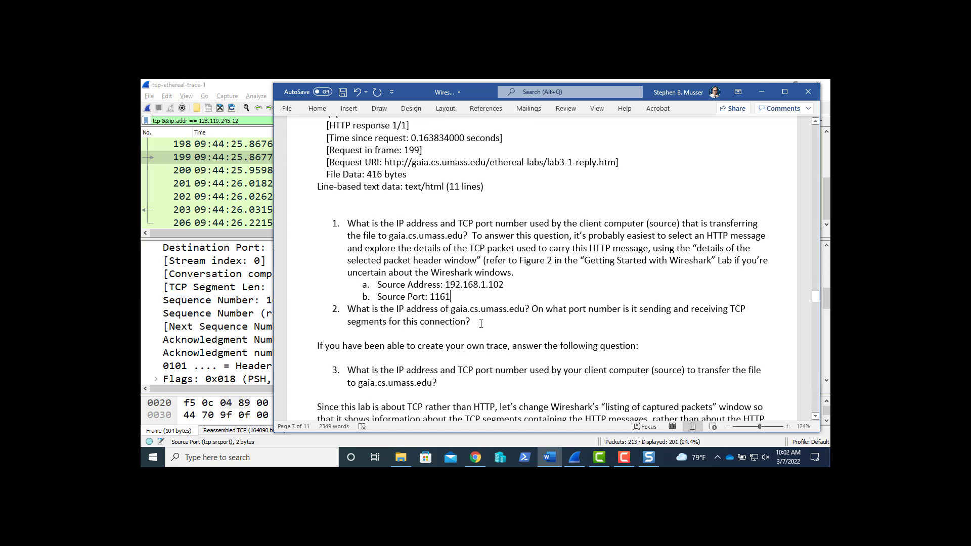
key(Return)
key(Tab)
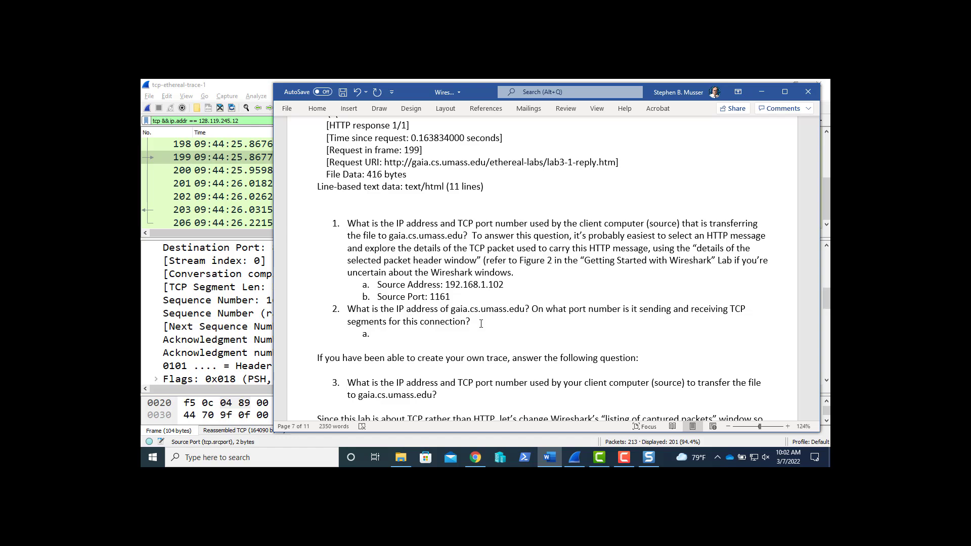
Locate packet 199's destination address in Wireshark and enter "Destination Address: 128.119.245.12" as answer a to question 2 in Word, starting line b
key(alt+Tab)
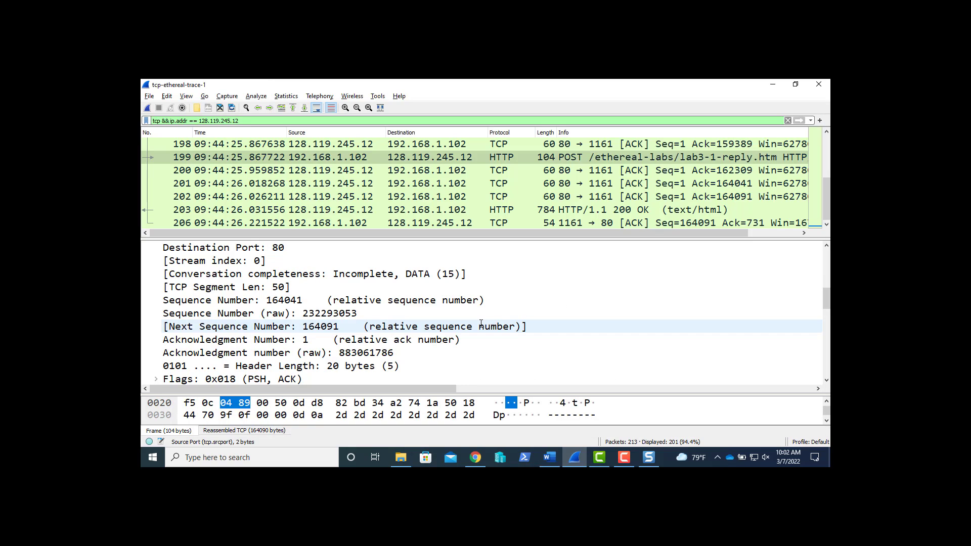
scroll(481, 326, up, 2)
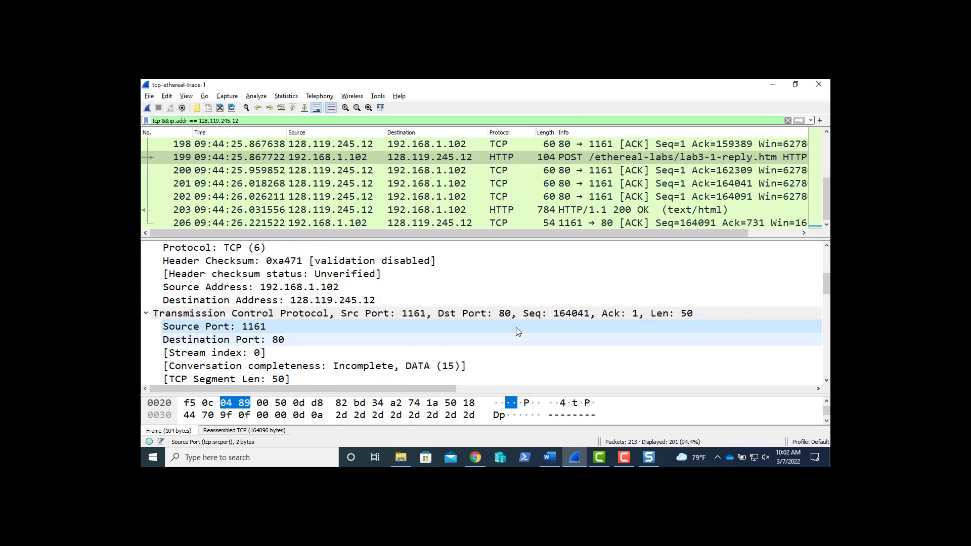
click(345, 302)
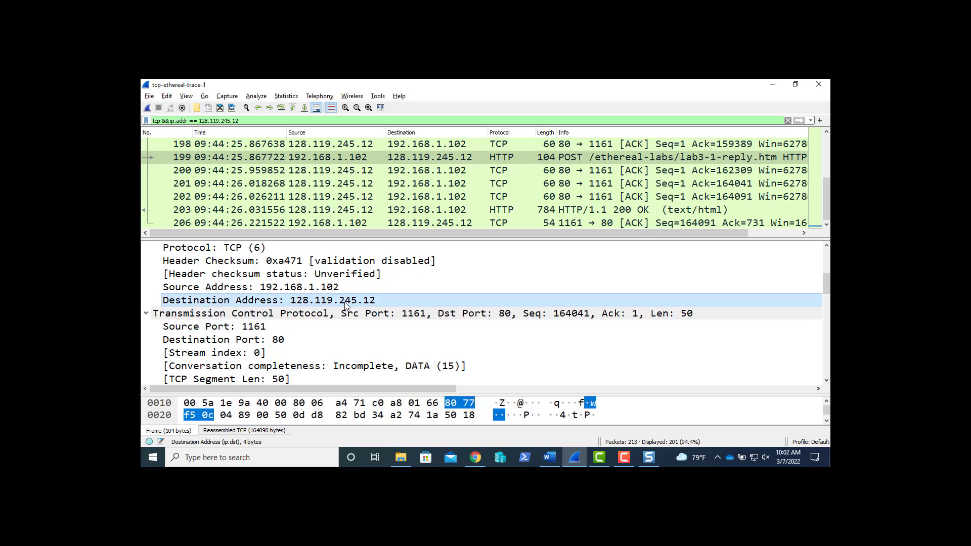
key(alt+Tab)
text(Destination Address: 128.119.245.12)
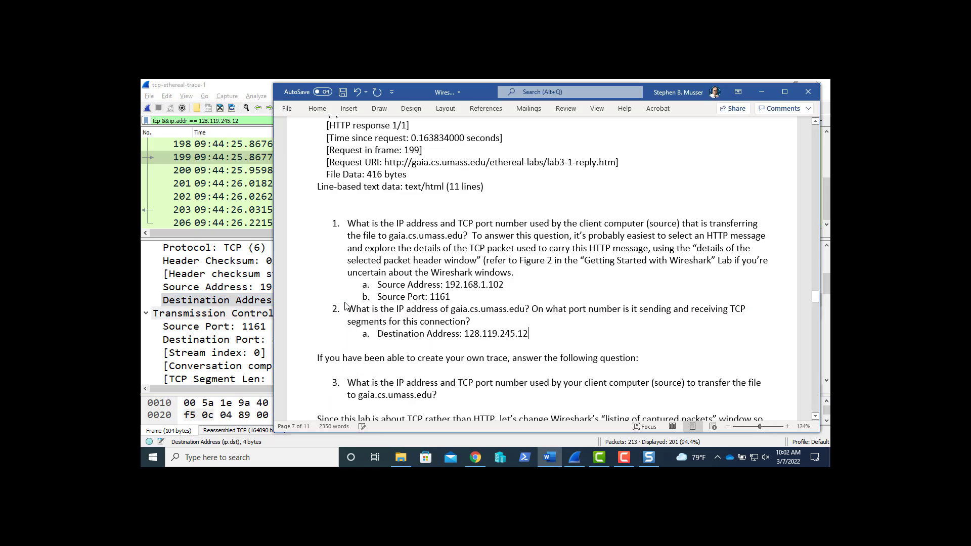
key(Return)
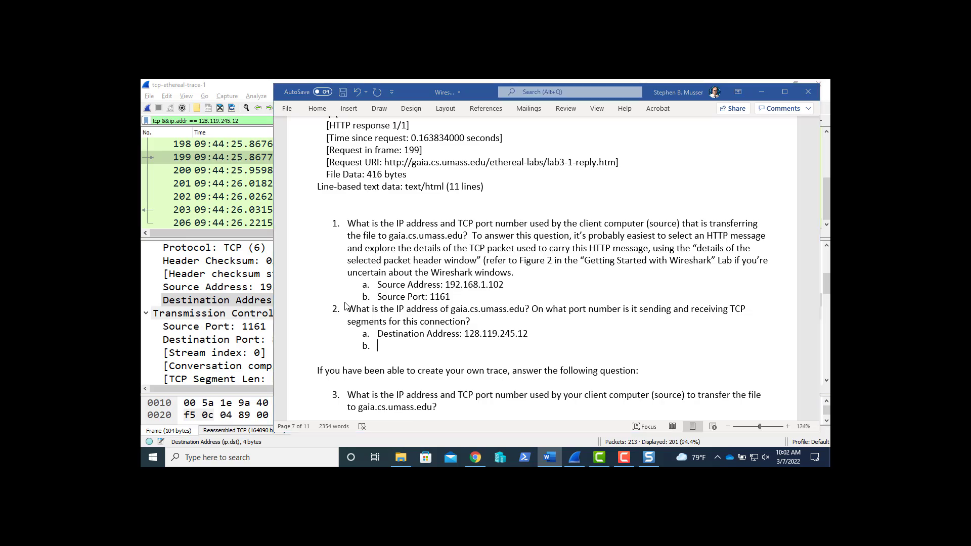
Locate packet 199's TCP destination port in Wireshark and enter "Destination Port: 80" as answer b to question 2 in Word
key(alt+Tab)
scroll(345, 305, up, 3)
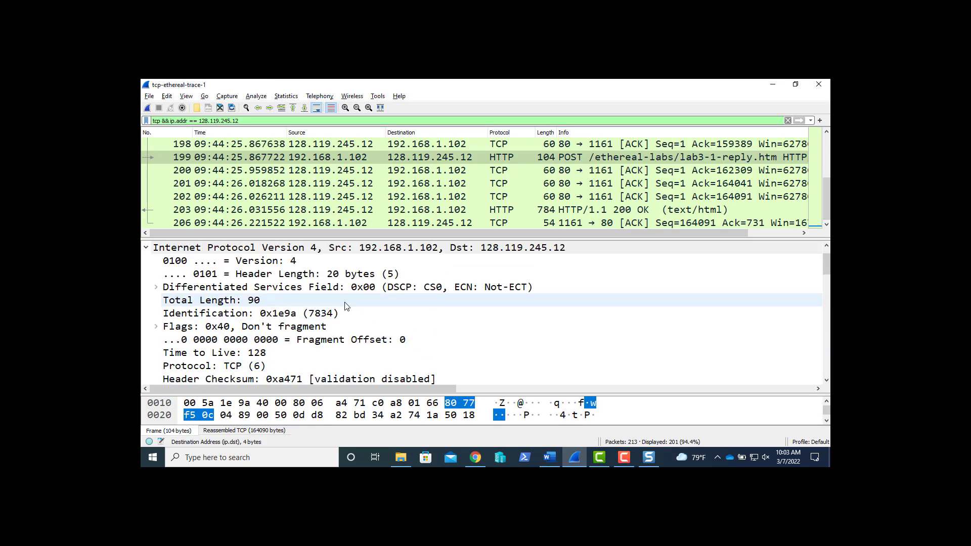
scroll(345, 306, down, 6)
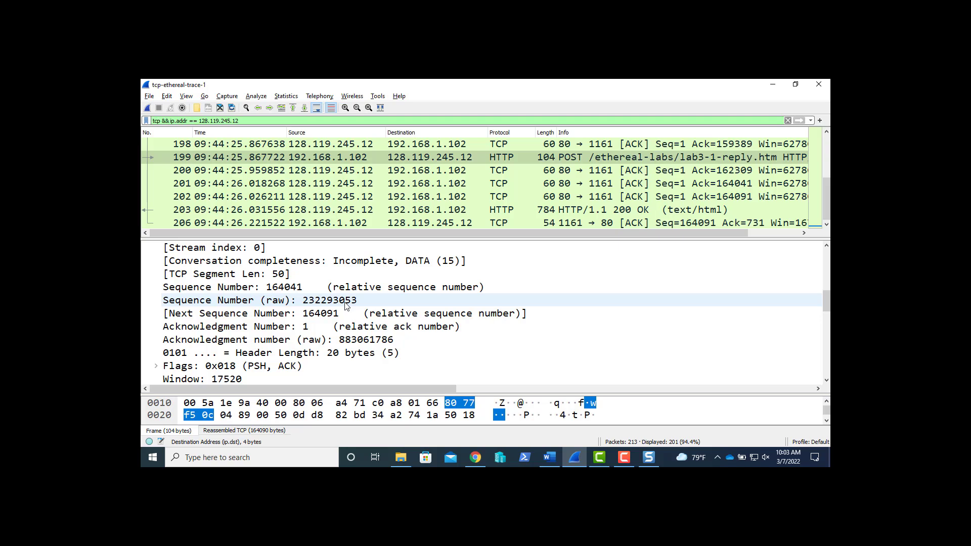
scroll(345, 306, down, 2)
scroll(345, 305, up, 4)
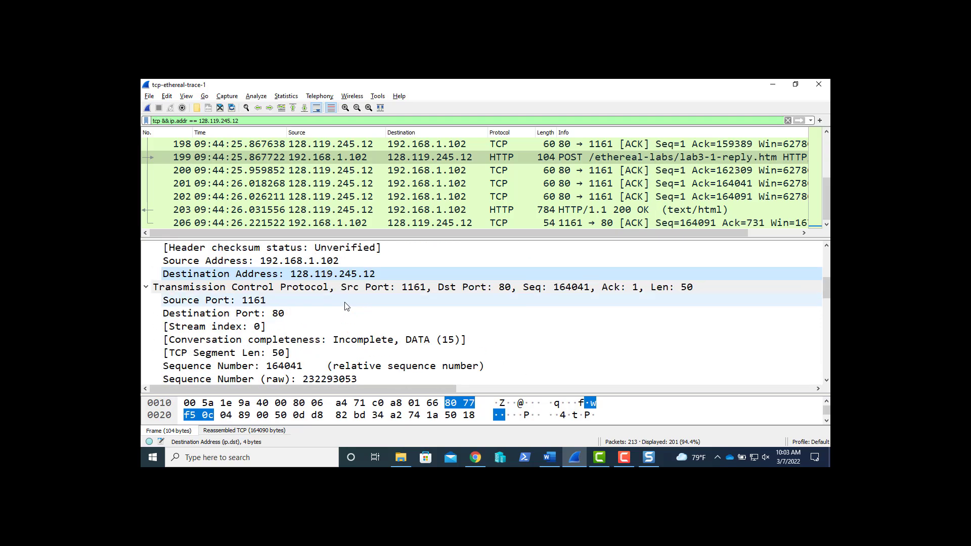
scroll(345, 306, down, 4)
scroll(344, 305, down, 2)
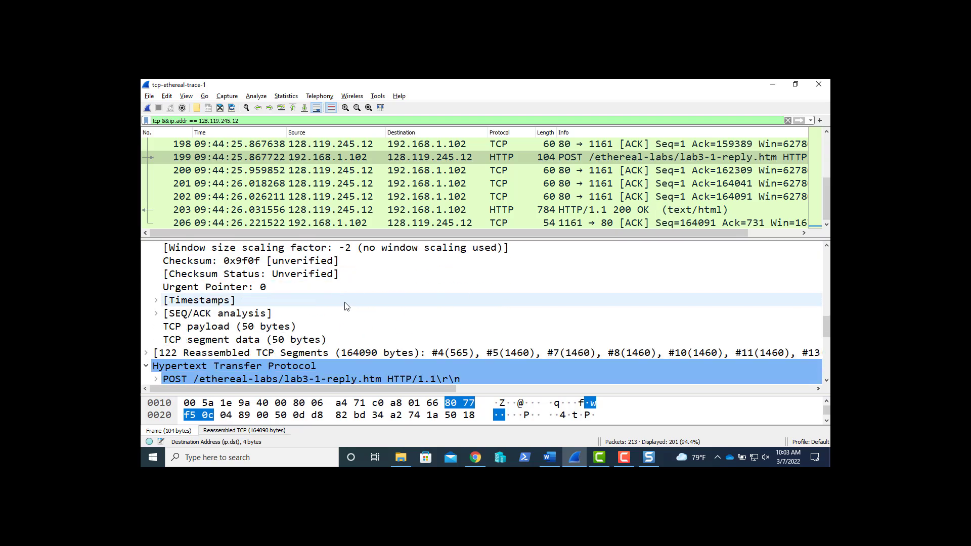
scroll(345, 305, up, 7)
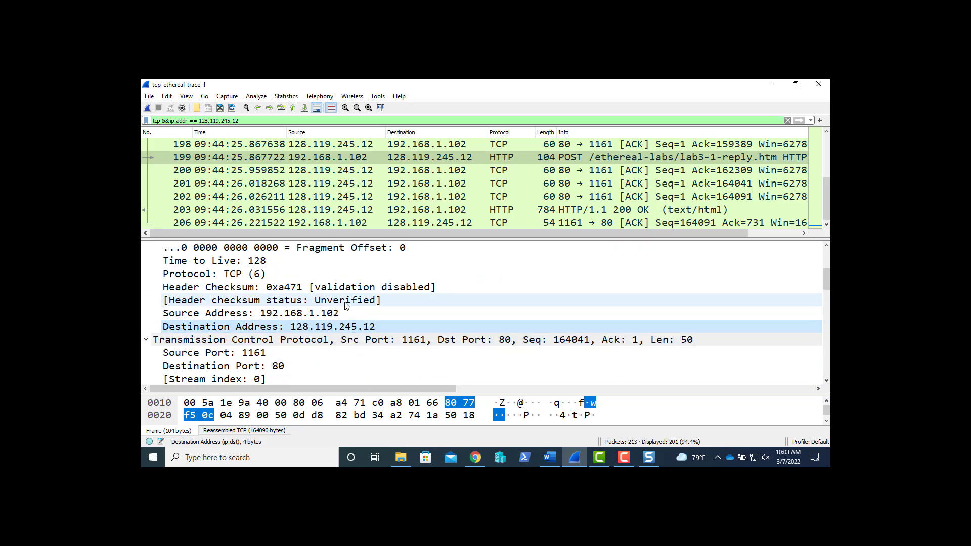
click(232, 369)
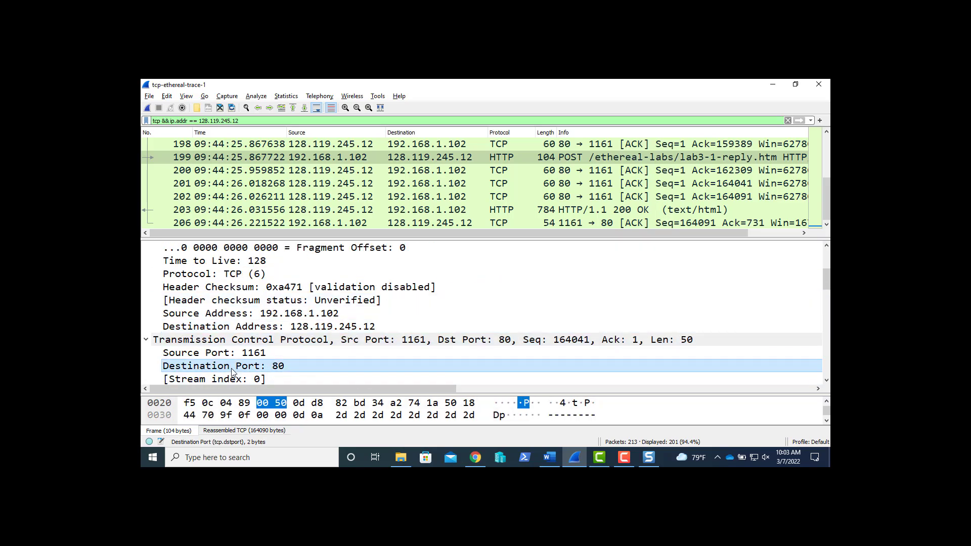
key(alt+Tab)
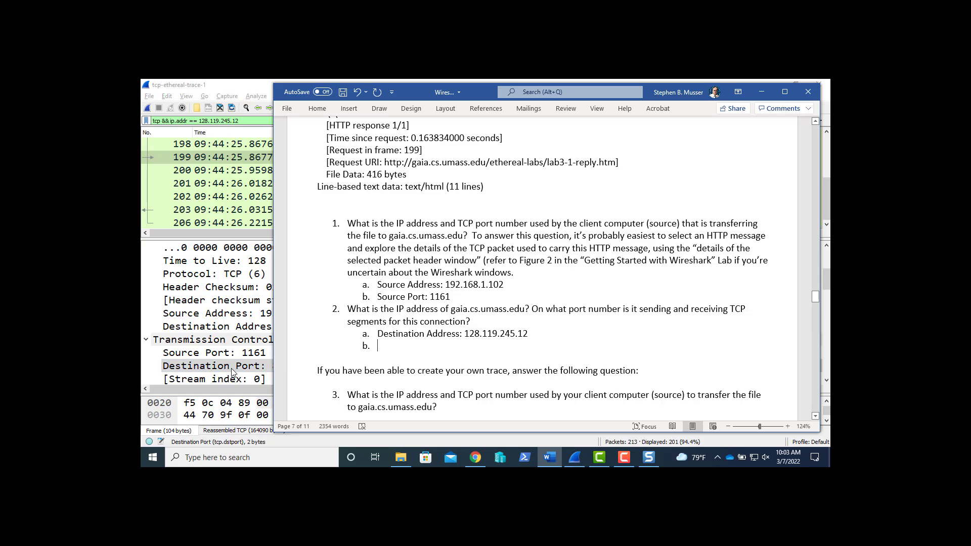
text(Destination Port: 80)
Read the worksheet instructions after question 3 and disable the HTTP protocol in Wireshark's Enabled Protocols, finding it with the search "http"
scroll(232, 372, down, 1)
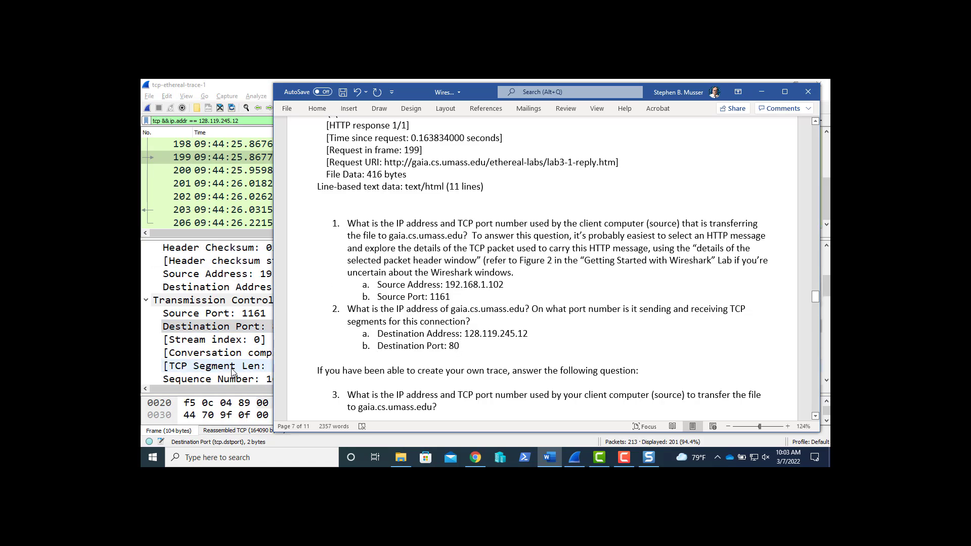
scroll(442, 388, down, 1)
scroll(441, 387, down, 3)
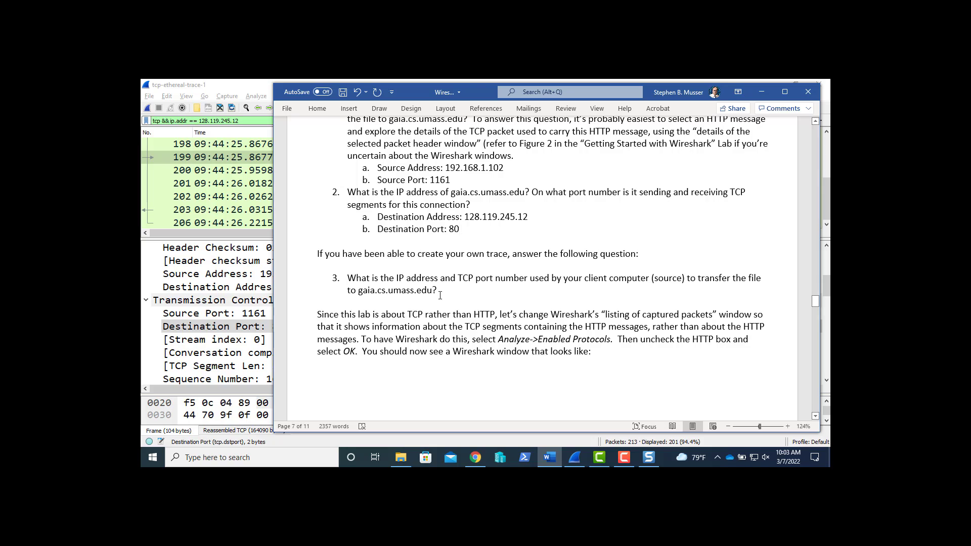
scroll(461, 352, down, 2)
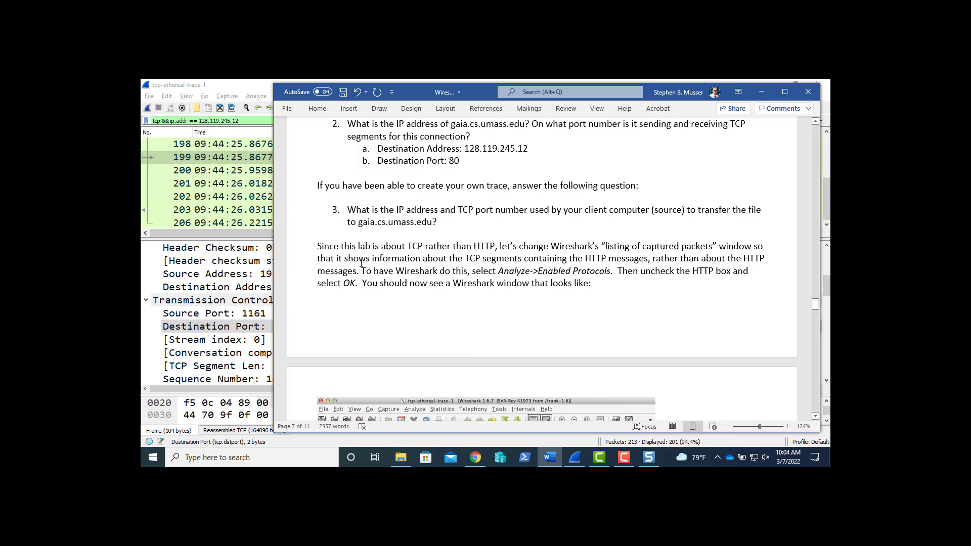
click(255, 93)
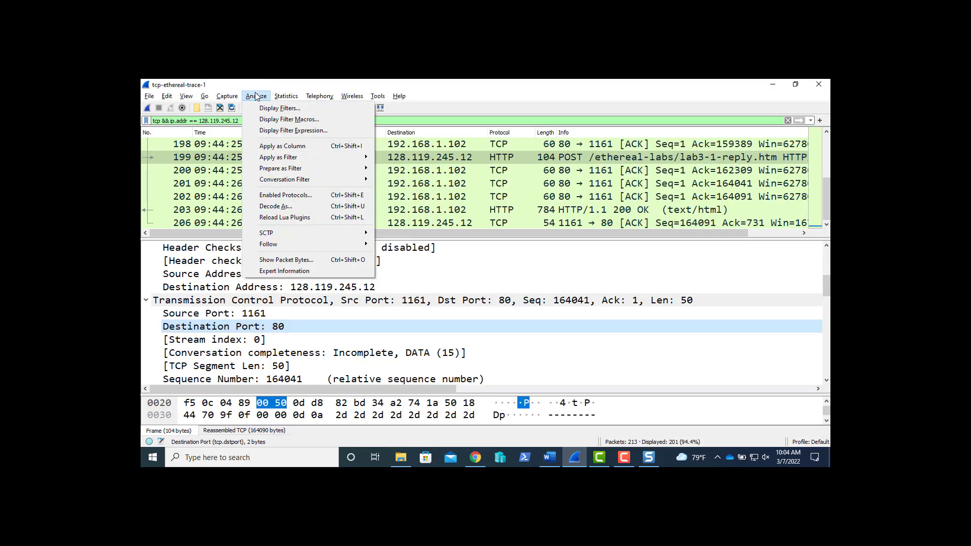
click(273, 196)
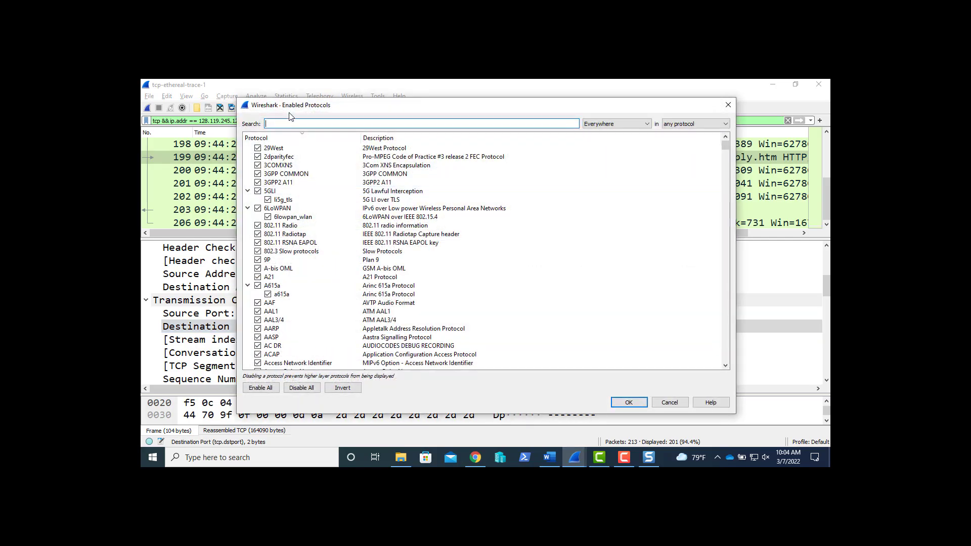
text(http)
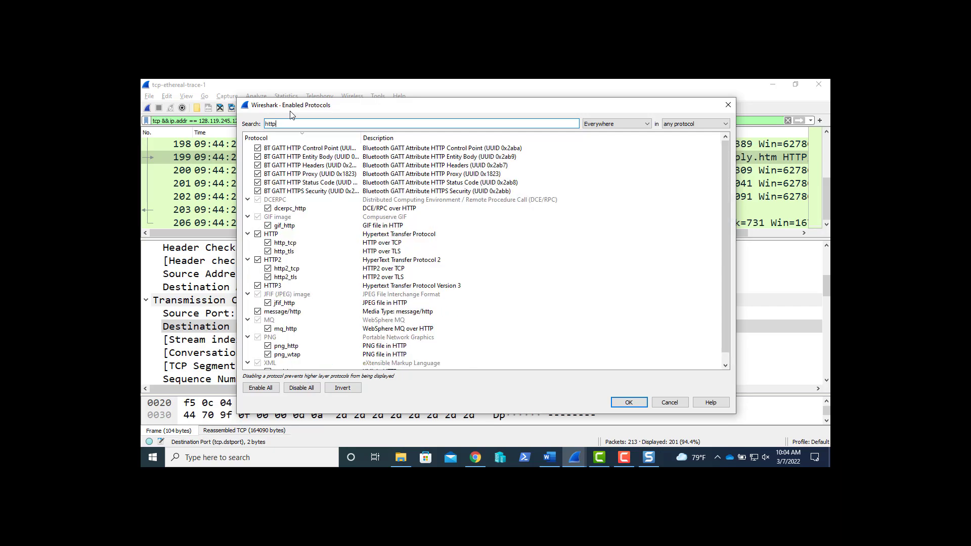
click(258, 234)
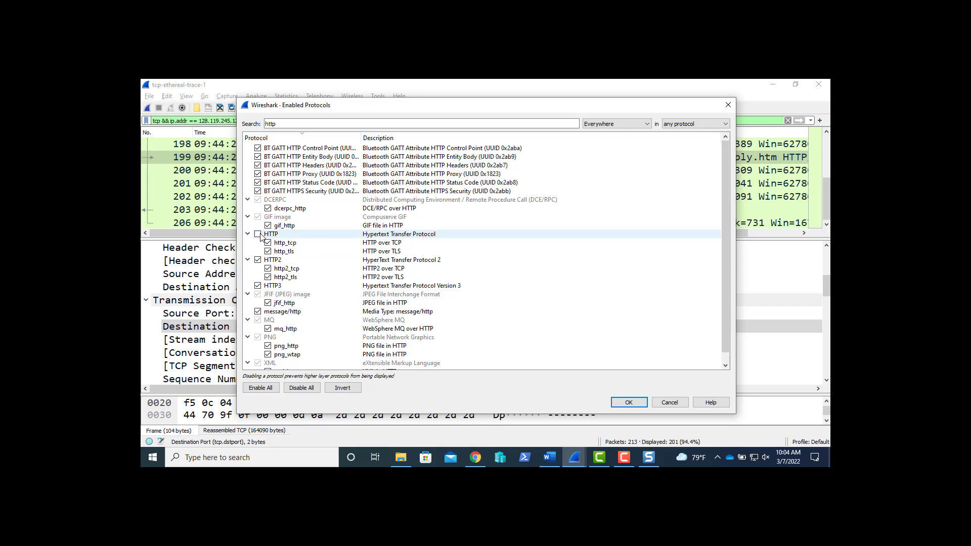
click(628, 403)
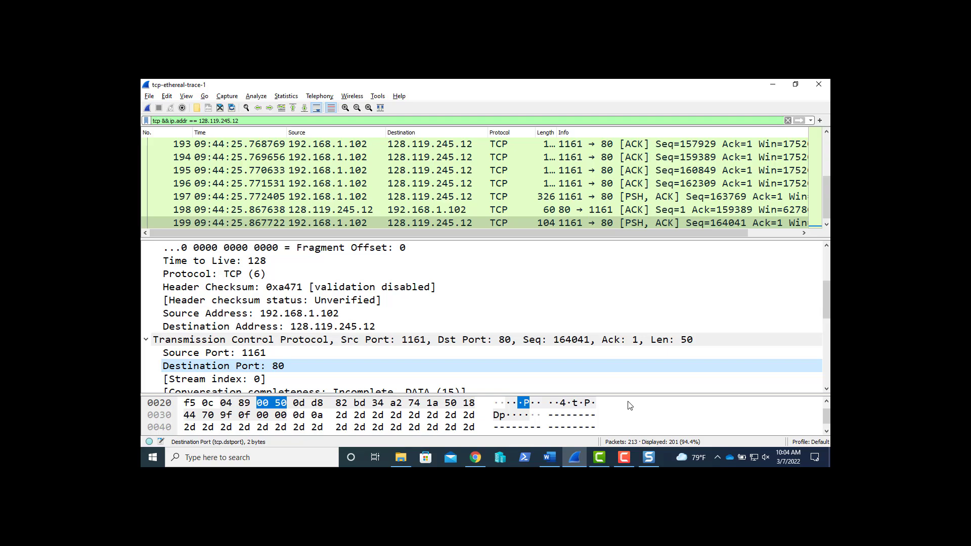
Compare Wireshark's packet list with the worksheet's example, read the TCP Basics questions, and review the pasted packet 199 and 203 details in Word
key(alt+Tab)
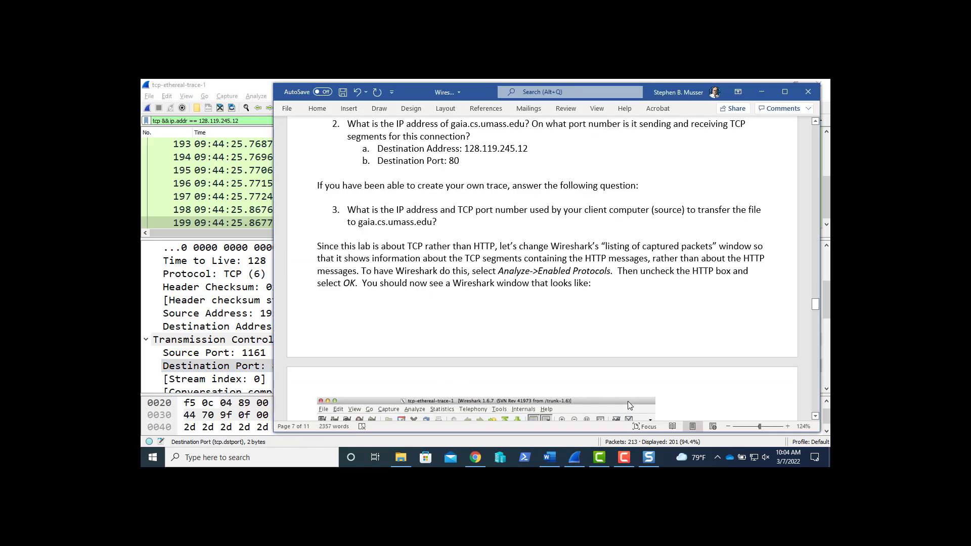
scroll(627, 401, down, 5)
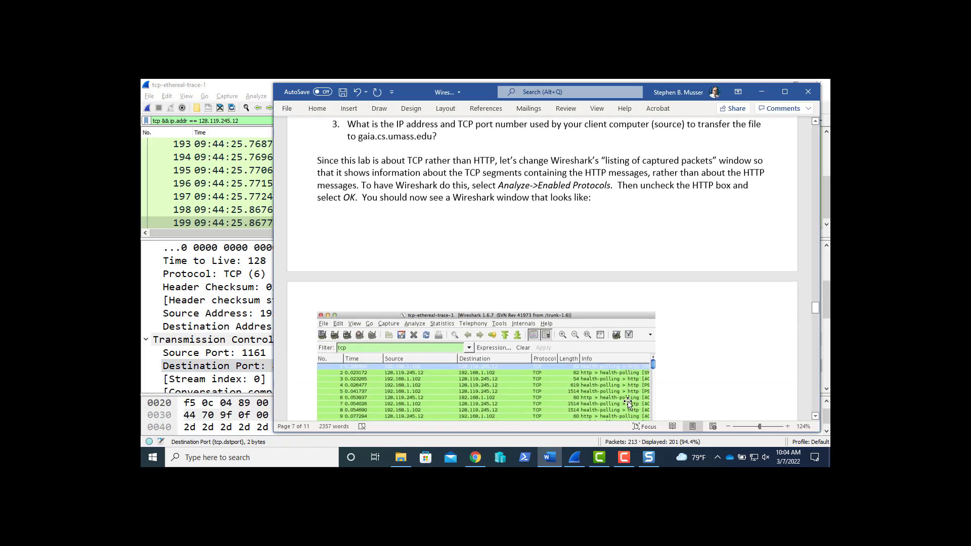
scroll(628, 401, down, 5)
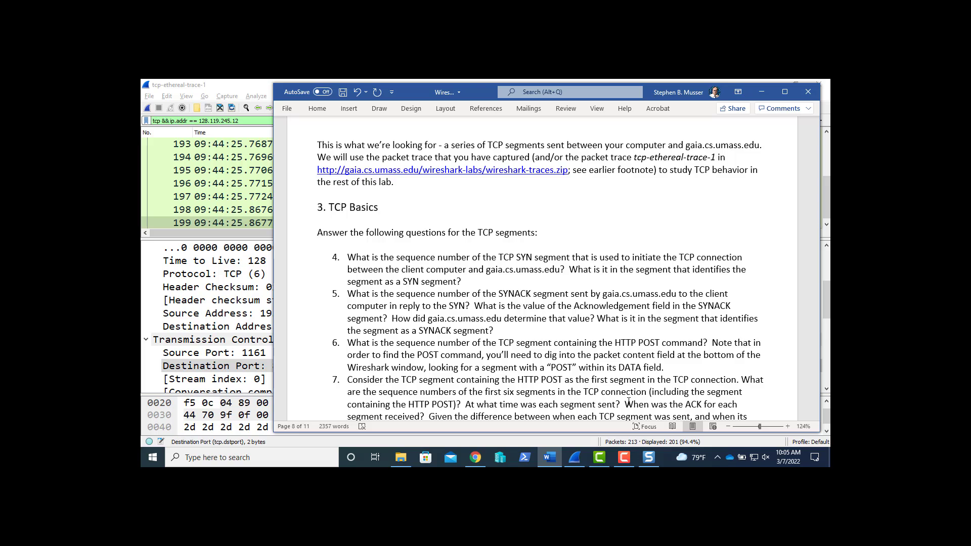
key(alt+Tab)
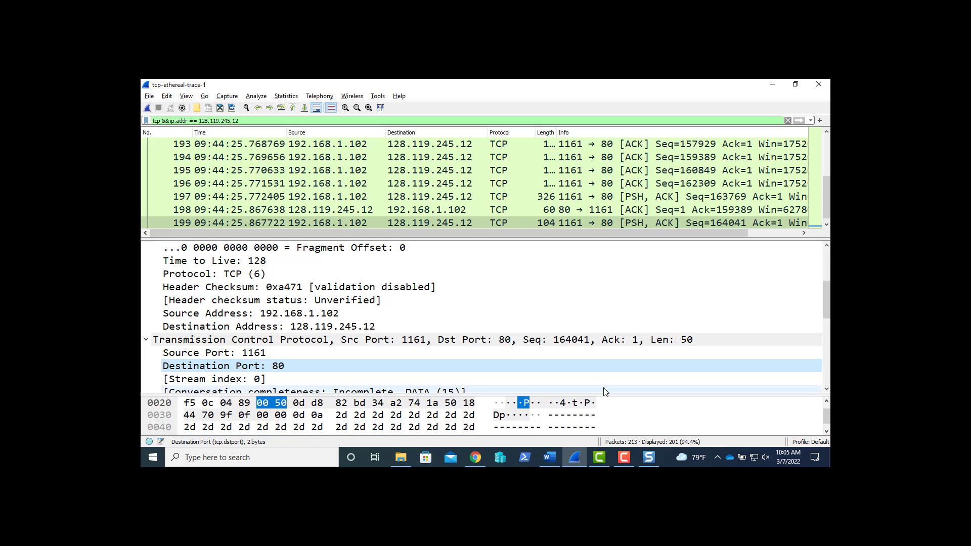
key(alt+Tab)
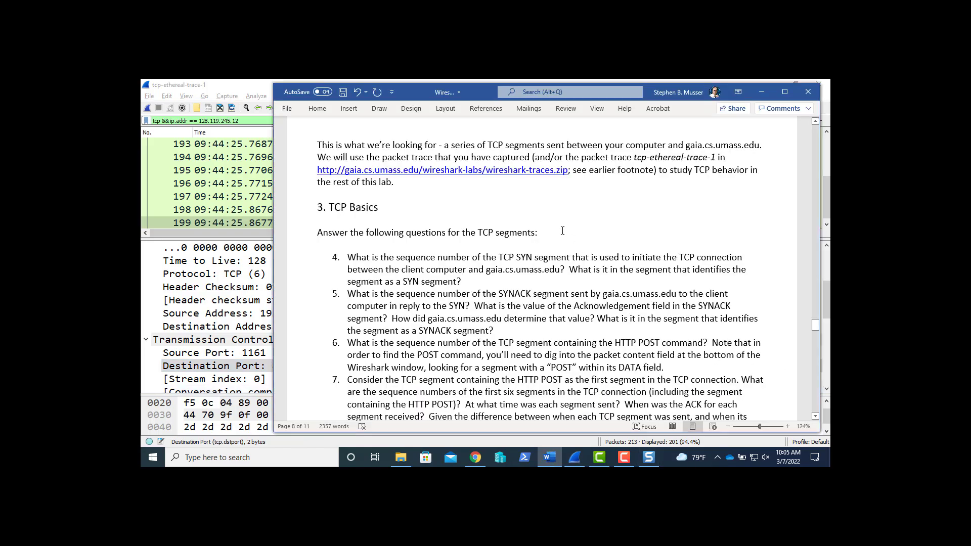
scroll(562, 231, up, 10)
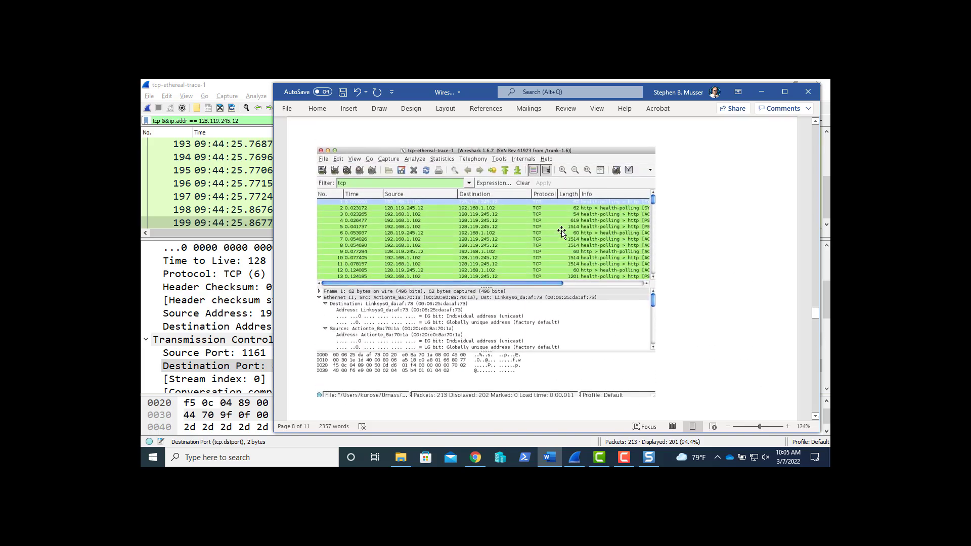
scroll(562, 231, up, 15)
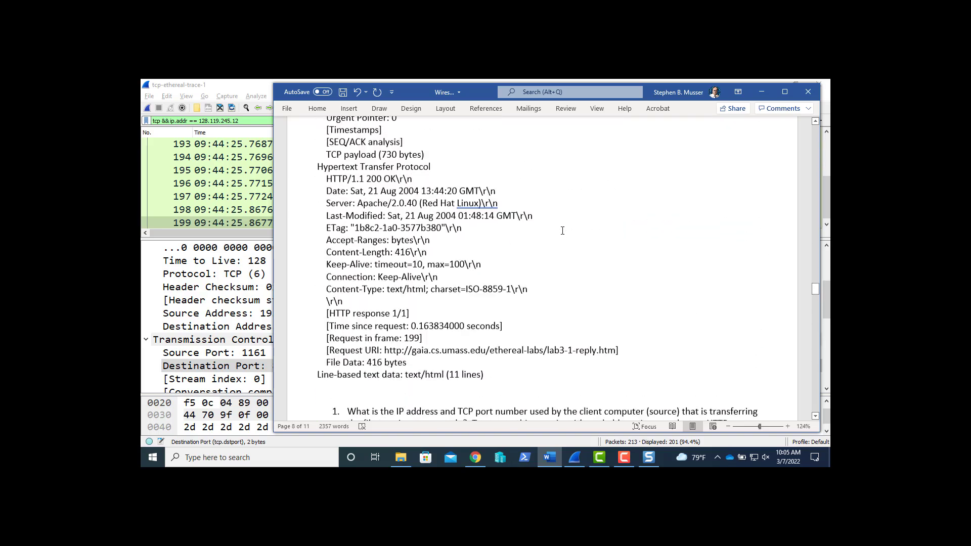
scroll(563, 230, up, 8)
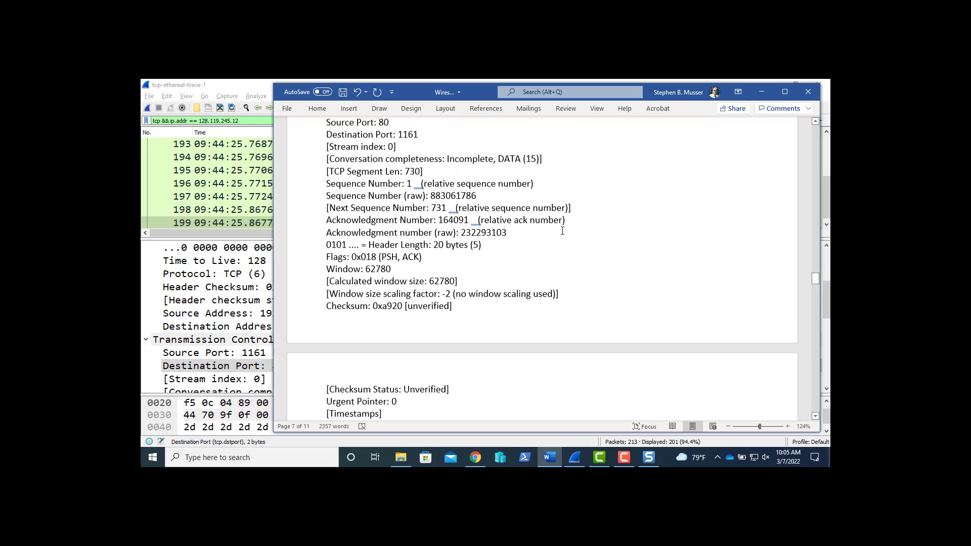
scroll(562, 231, up, 8)
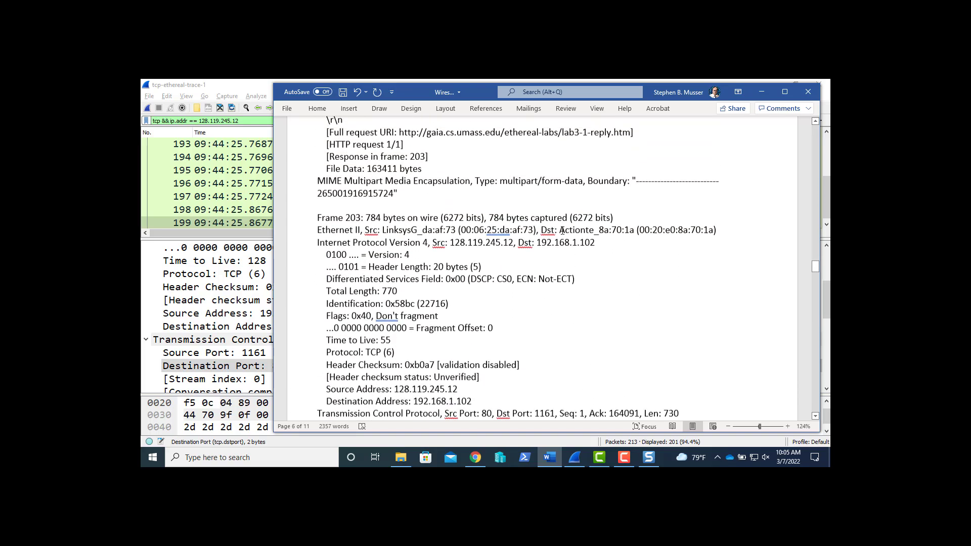
scroll(563, 231, up, 6)
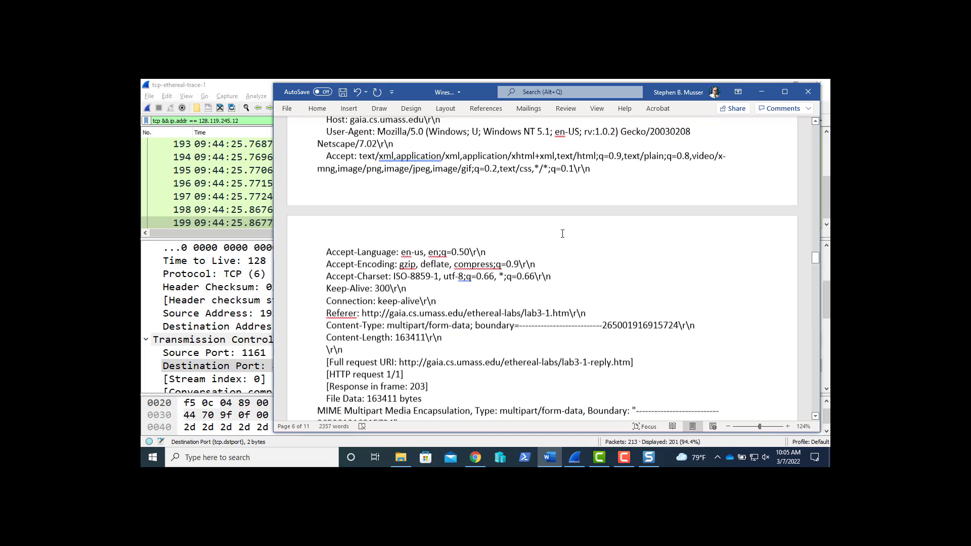
scroll(562, 233, up, 5)
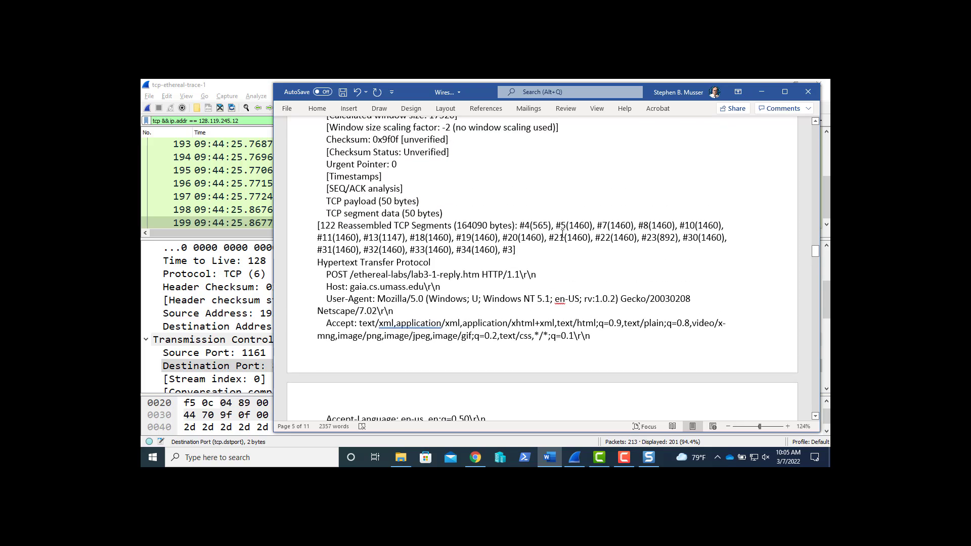
scroll(563, 233, down, 4)
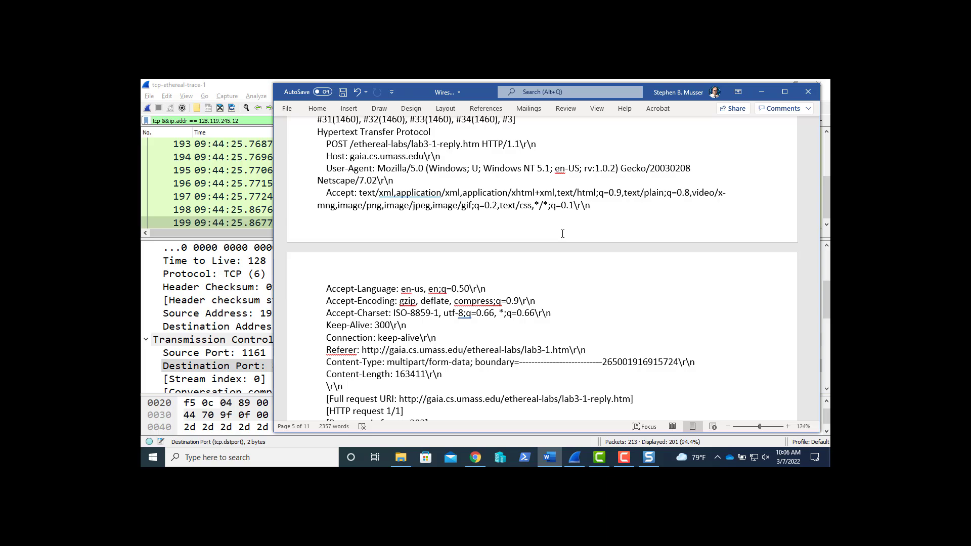
Examine the list of 122 reassembled TCP segments in the pasted packet 199 details in Word
scroll(562, 233, up, 5)
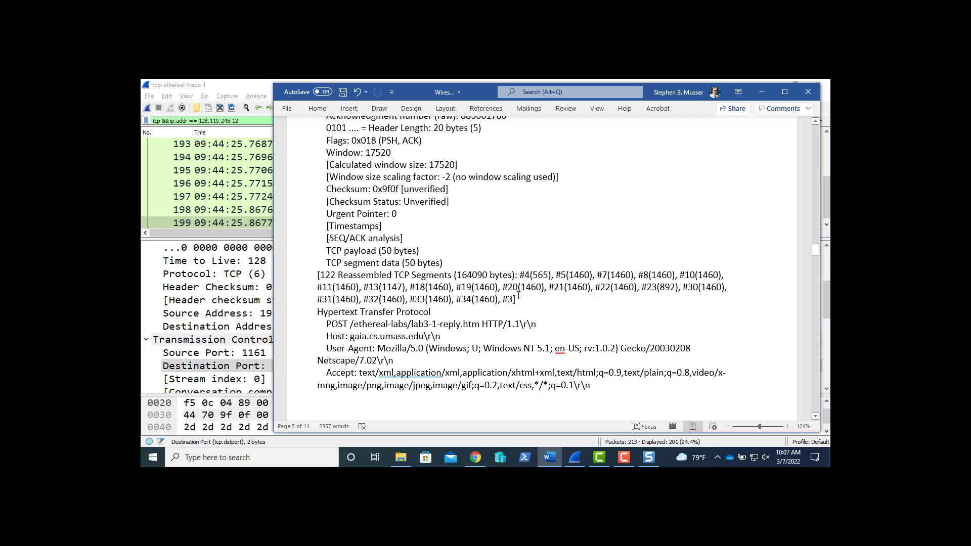
drag(518, 296, 316, 276)
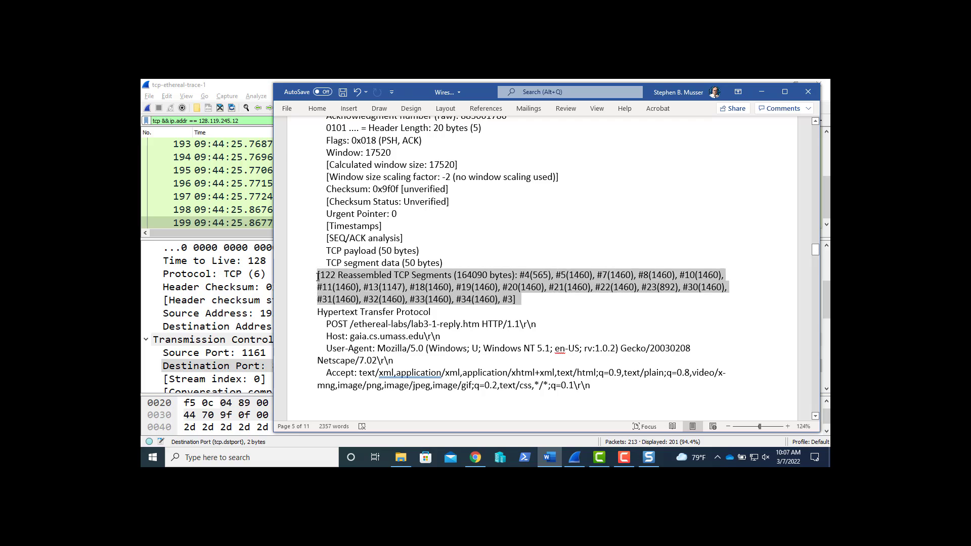
click(551, 297)
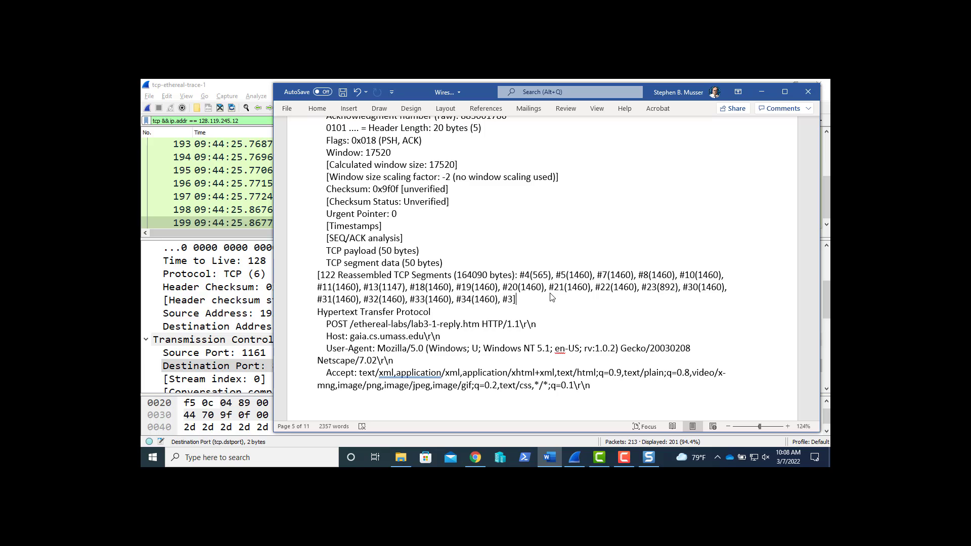
Start answer line a under question 4 in the TCP Basics section of the Word worksheet
scroll(551, 297, down, 15)
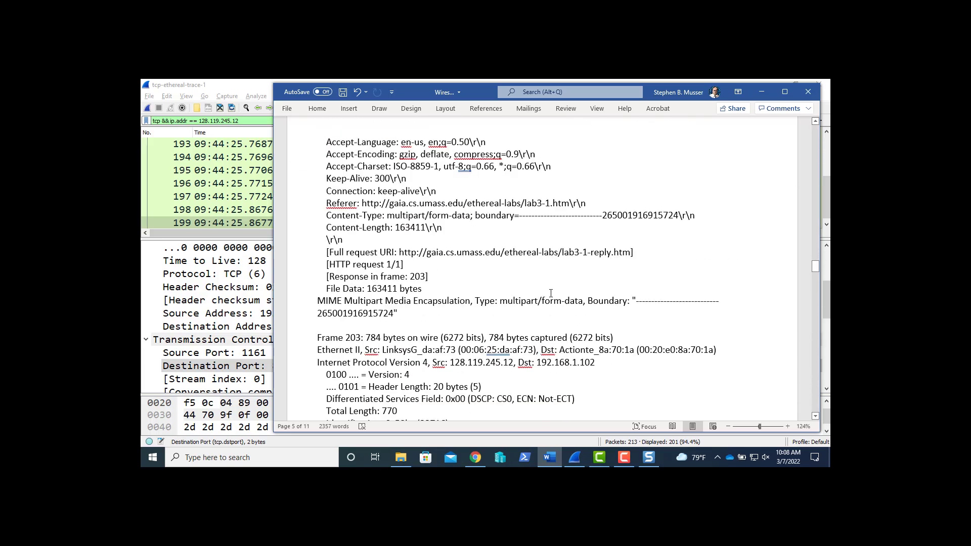
scroll(551, 294, down, 20)
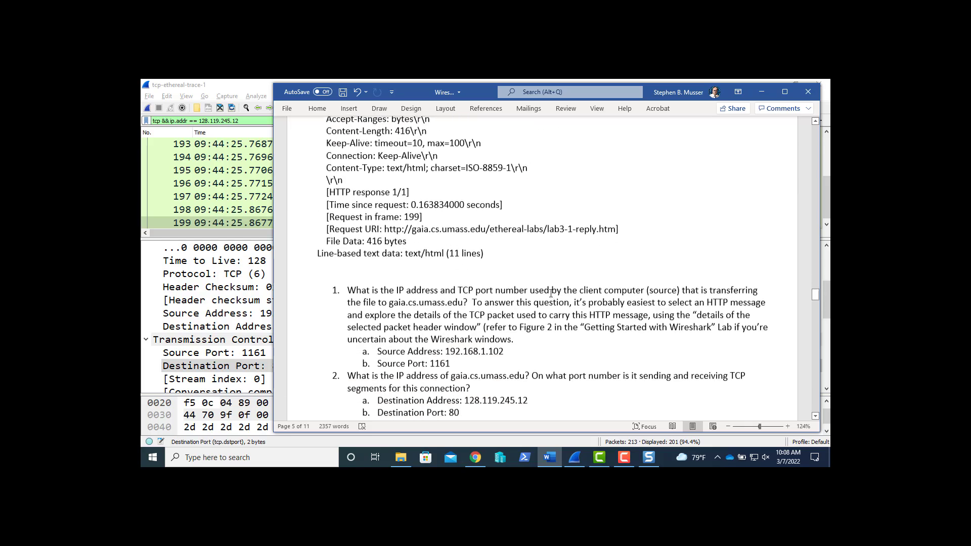
scroll(550, 293, down, 12)
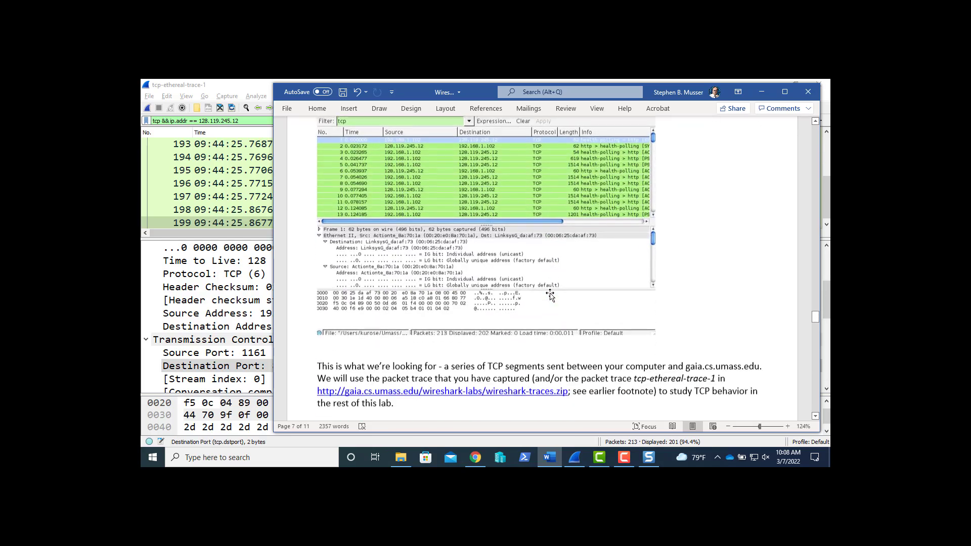
scroll(550, 293, down, 3)
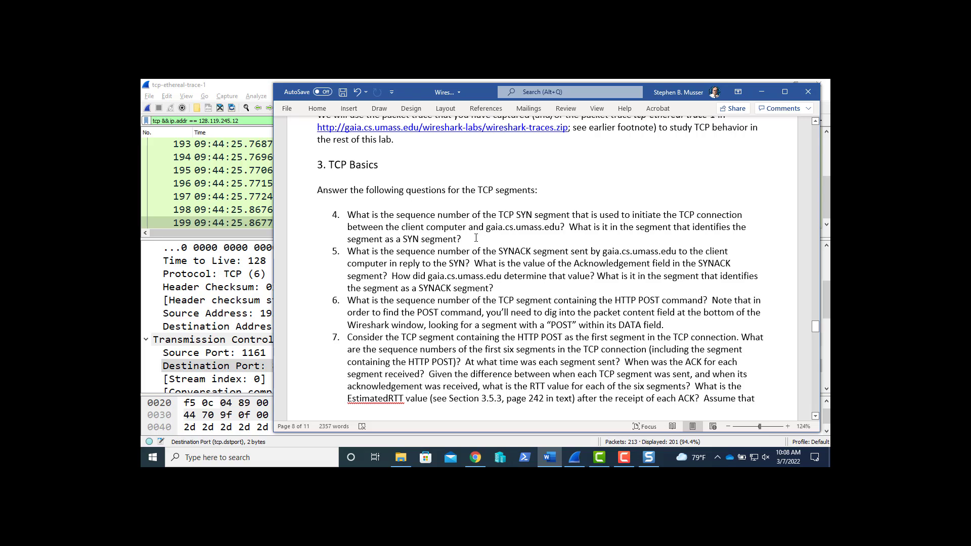
key(Return)
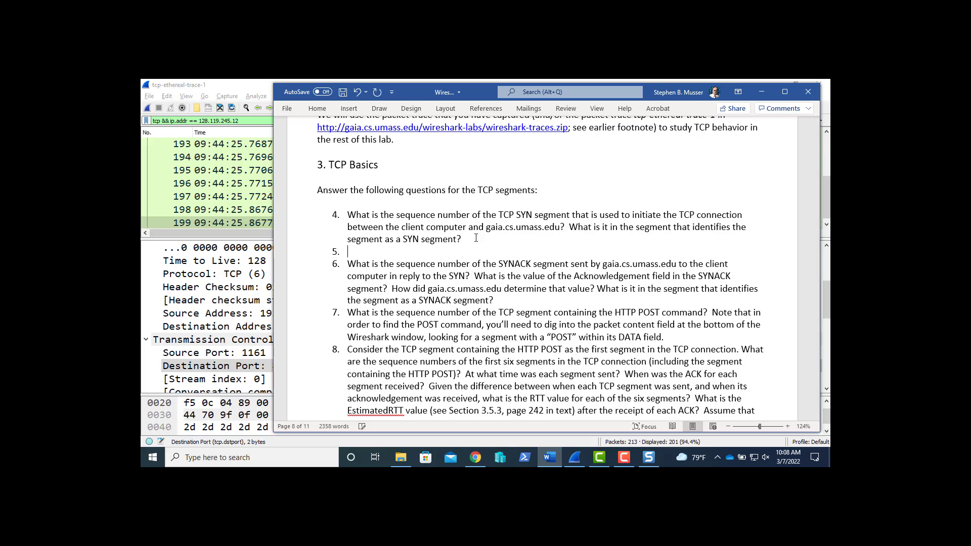
key(Tab)
Find the TCP SYN segment that initiates the connection in Wireshark's packet list and recheck question 4 in Word
key(alt+Tab)
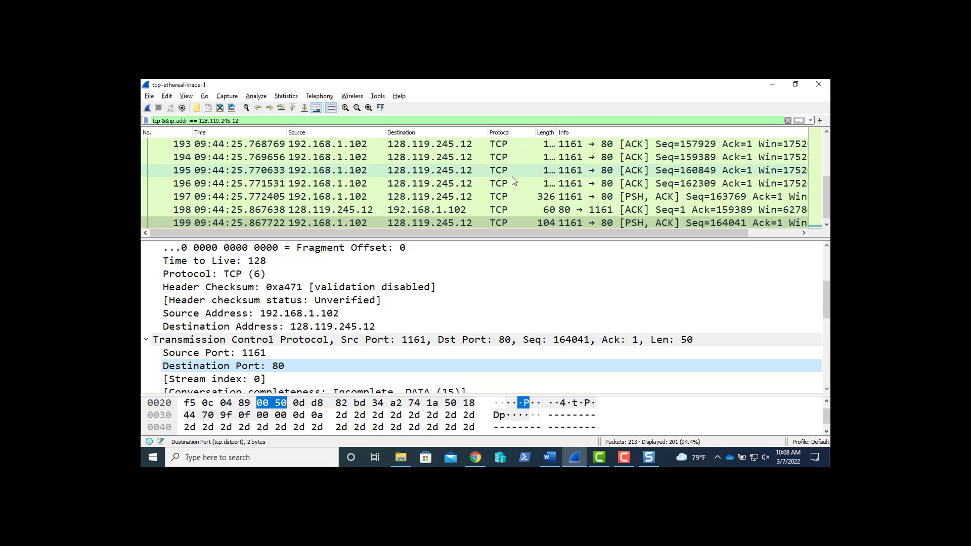
scroll(511, 177, up, 2)
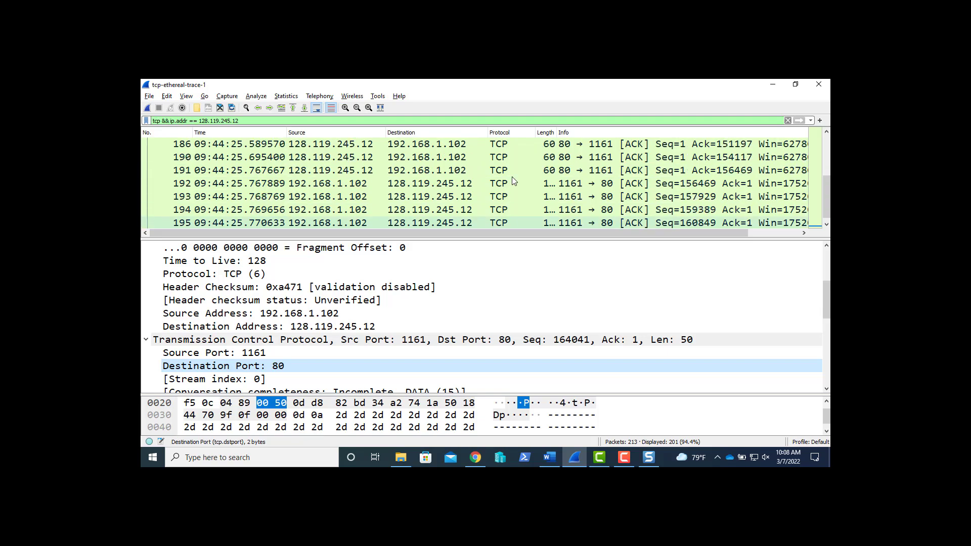
scroll(512, 181, up, 1)
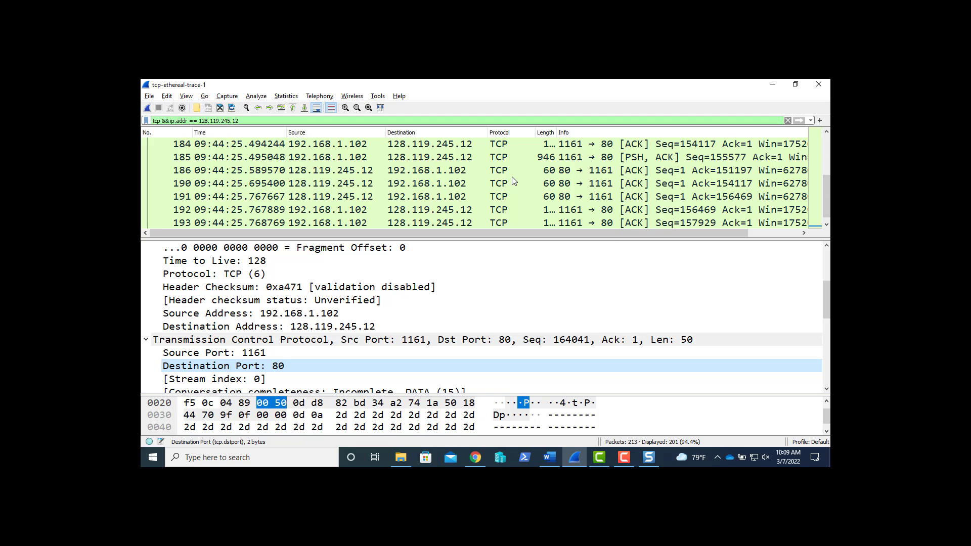
scroll(512, 180, up, 3)
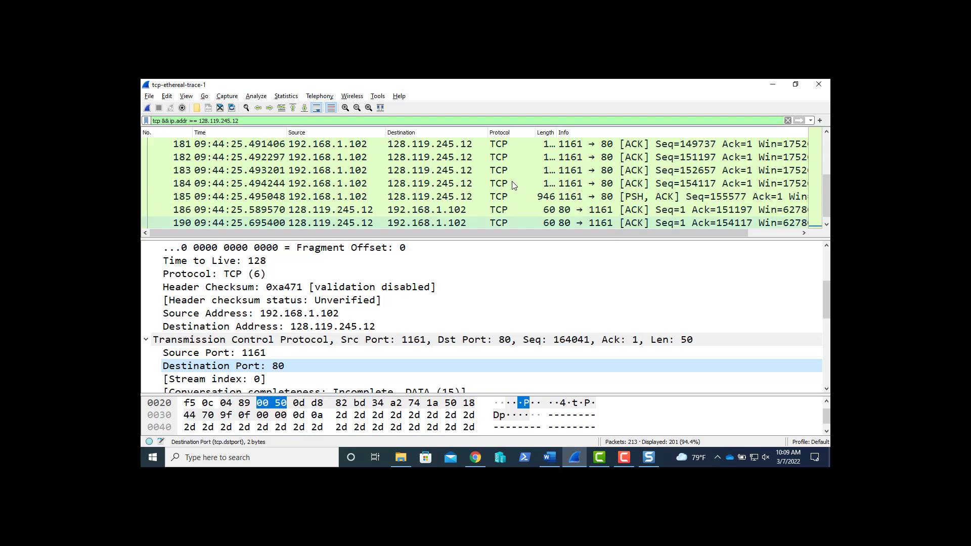
scroll(512, 182, up, 8)
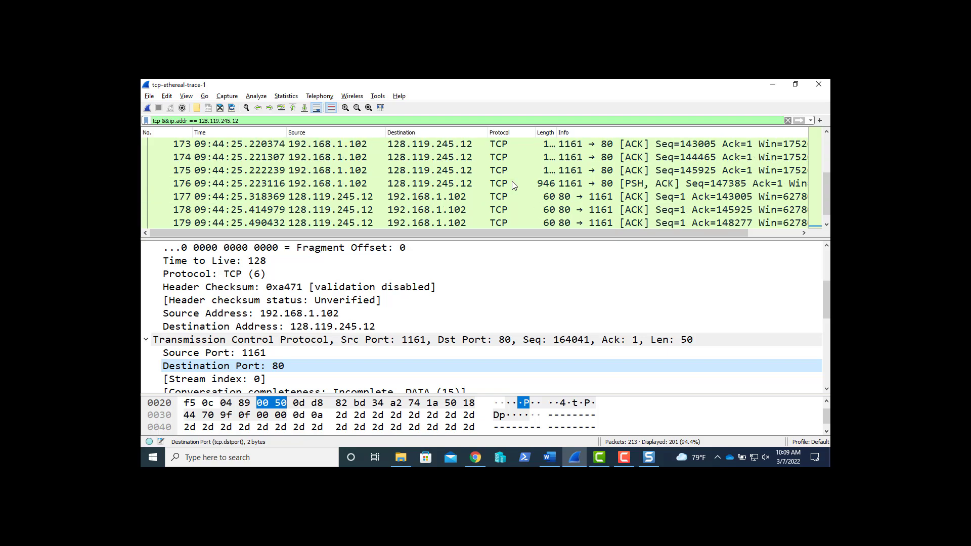
scroll(512, 184, up, 10)
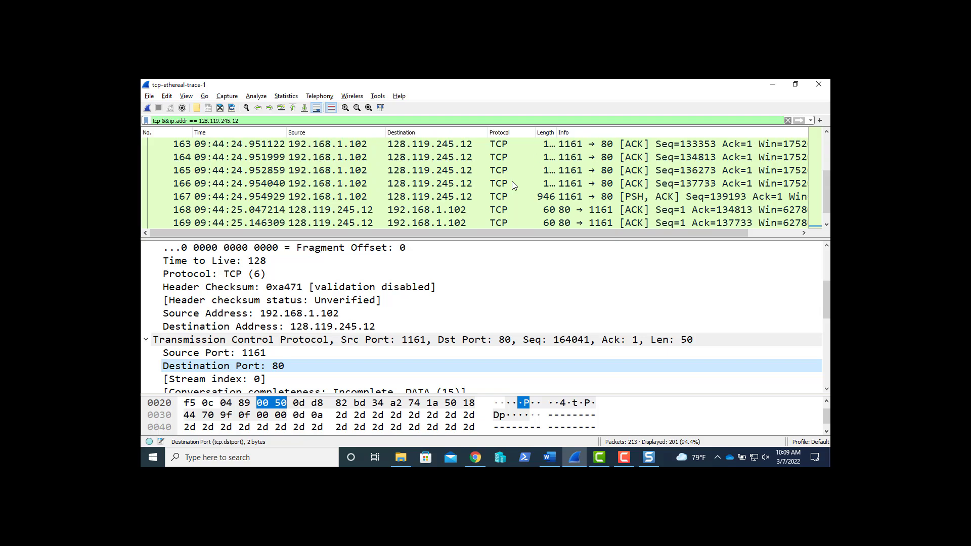
scroll(512, 185, up, 11)
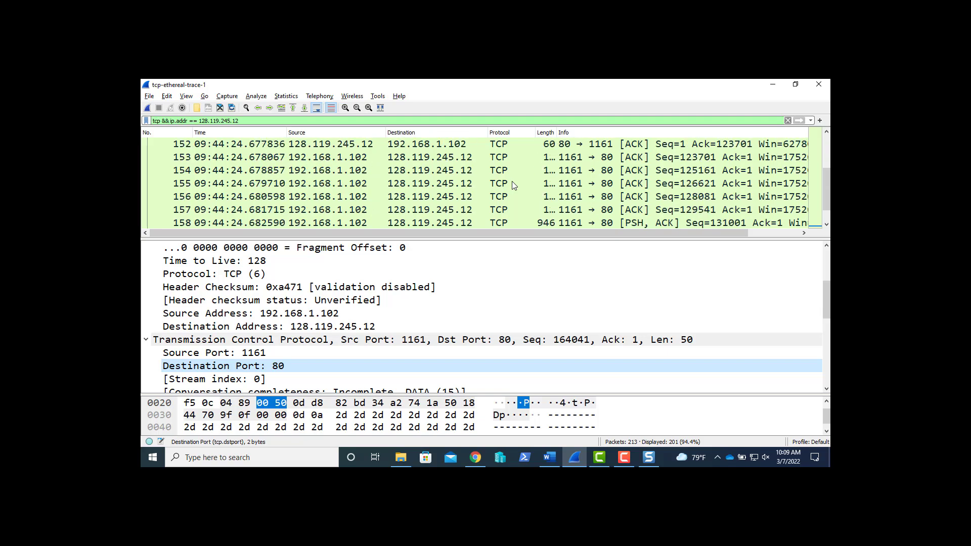
scroll(511, 184, up, 17)
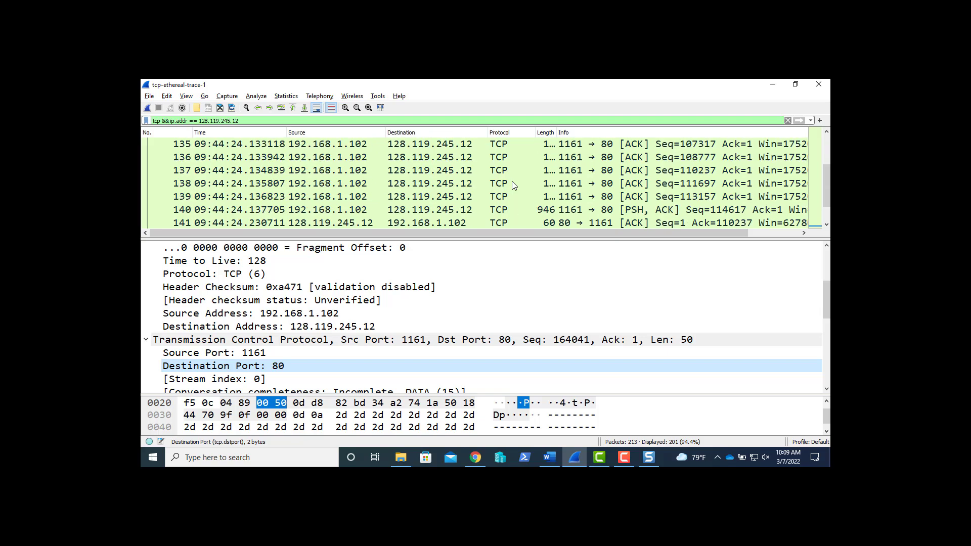
scroll(512, 184, up, 8)
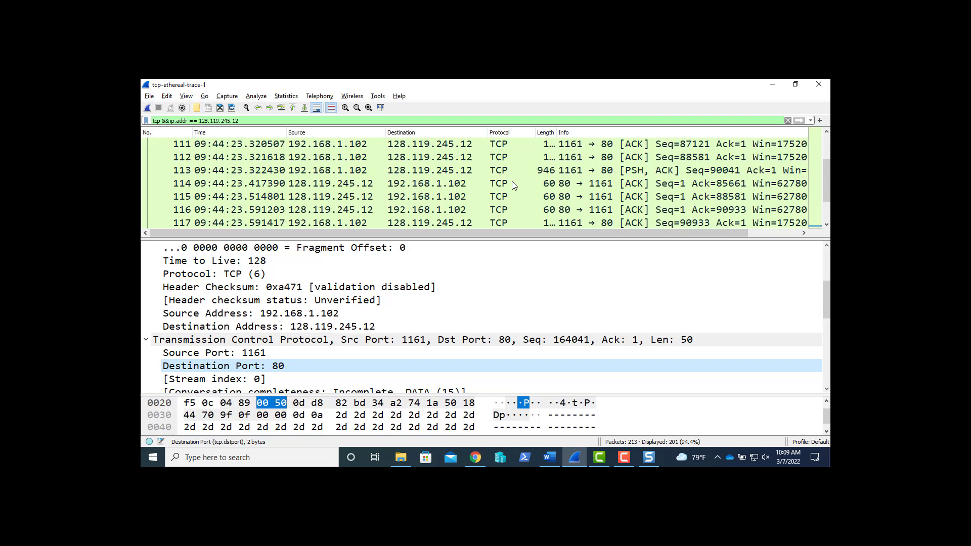
scroll(512, 184, up, 6)
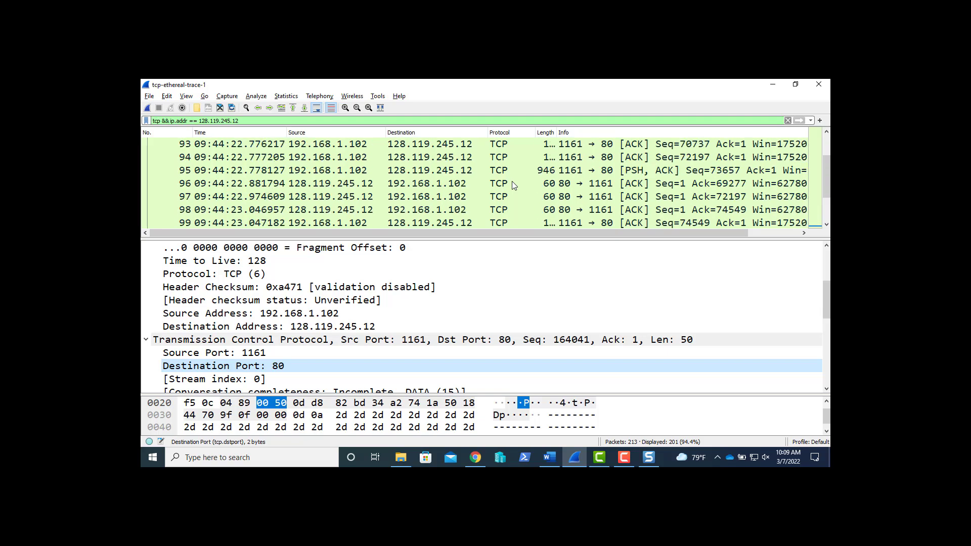
scroll(512, 182, up, 5)
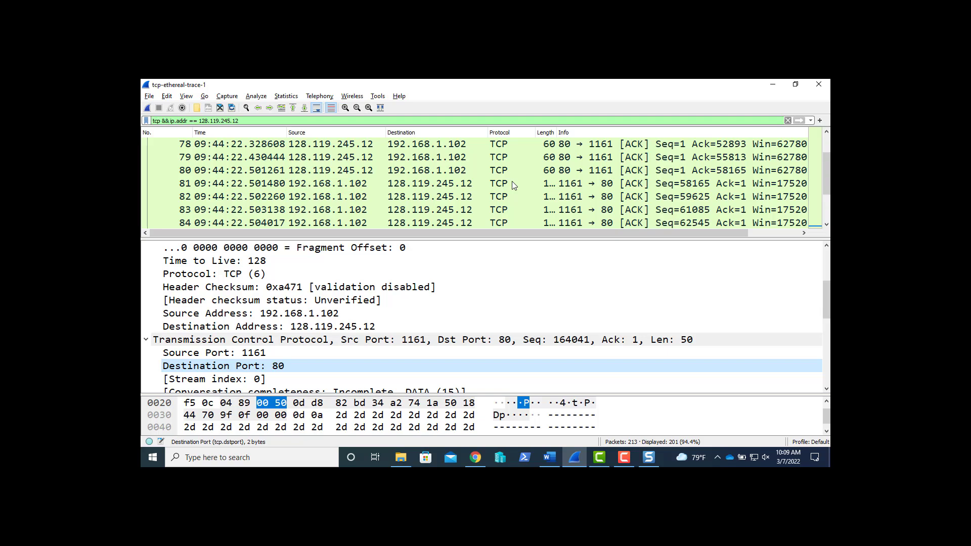
scroll(512, 183, up, 7)
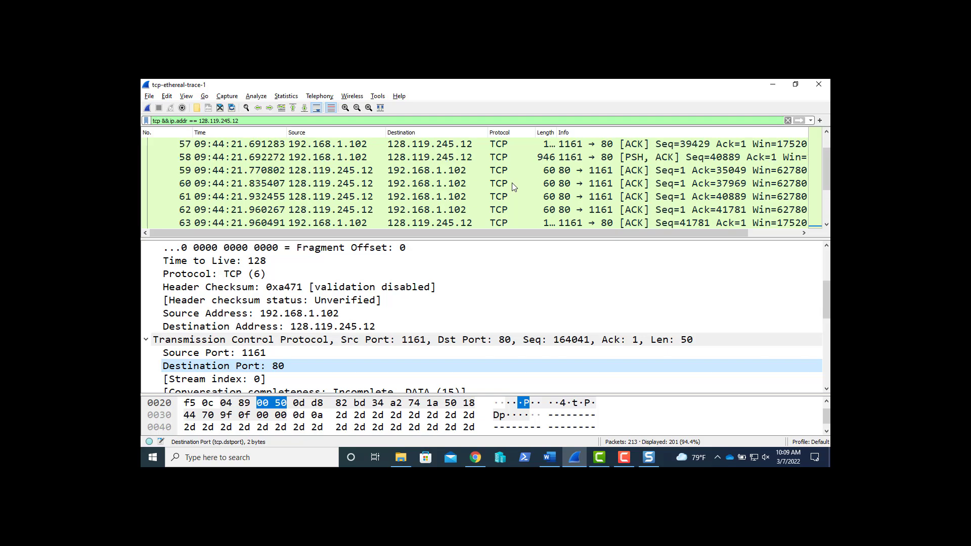
scroll(512, 183, up, 9)
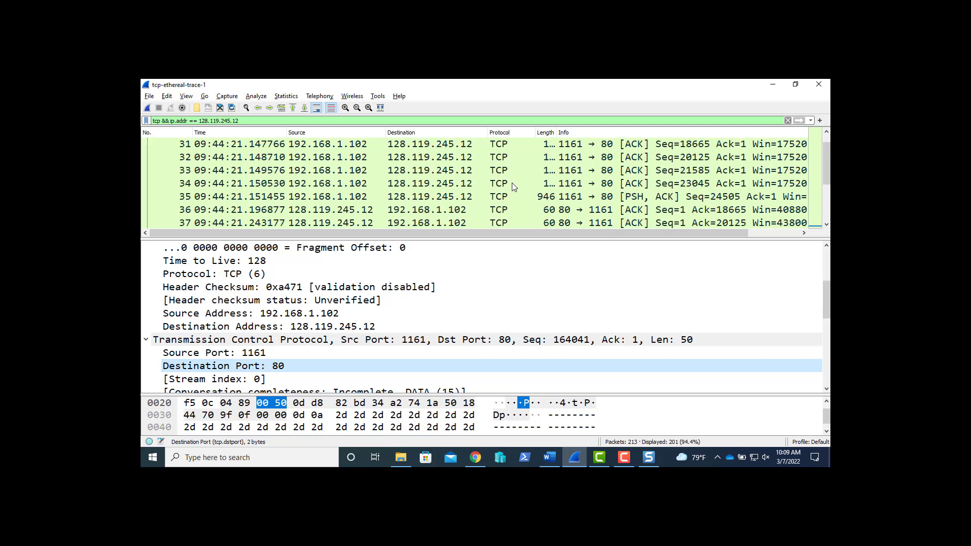
scroll(512, 183, up, 10)
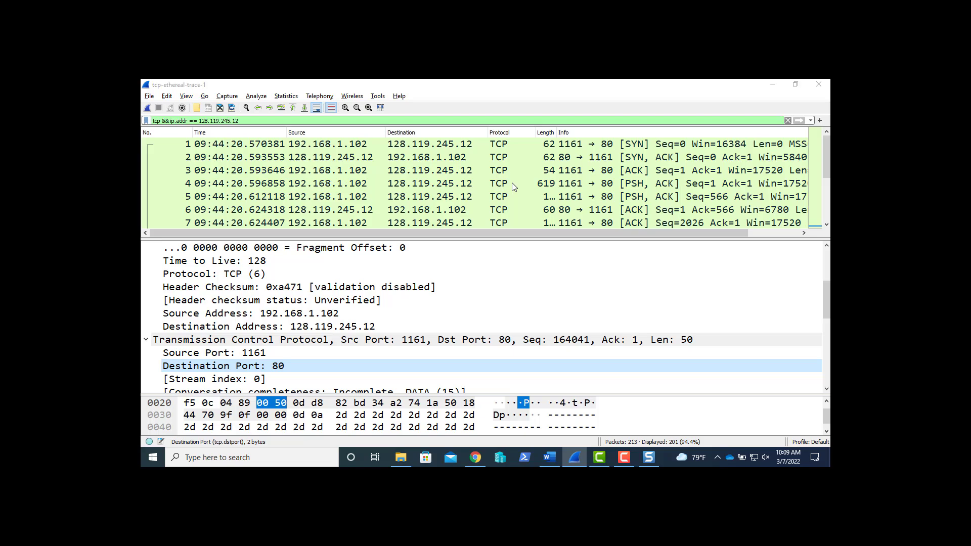
key(alt+Tab)
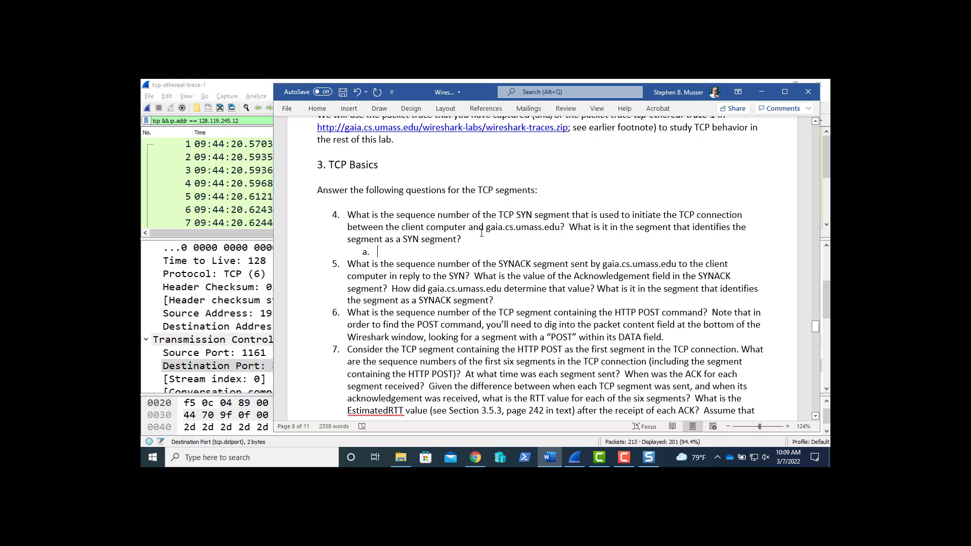
key(alt+Tab)
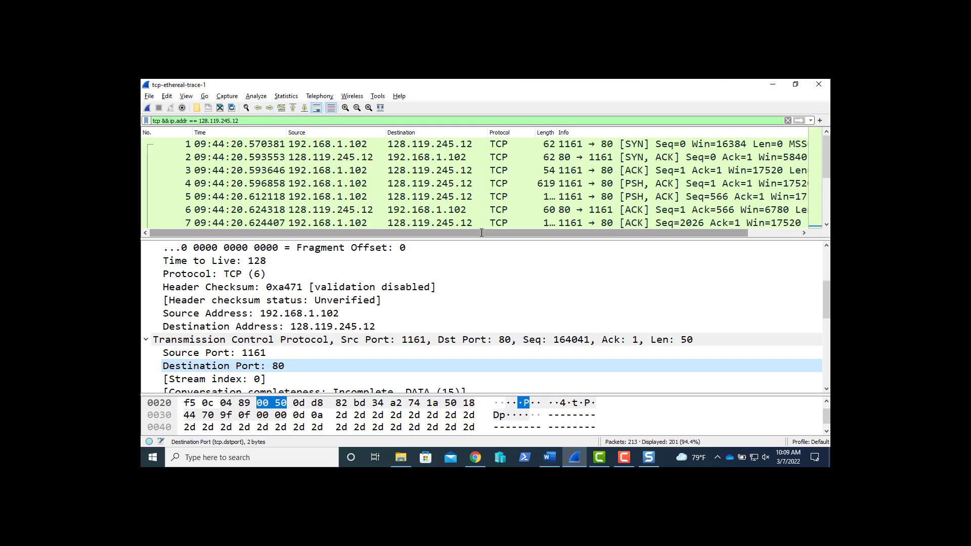
Locate packet 1's sequence number in Wireshark and enter "Sequence Number: 0 (relative sequence number)" as answer a to question 4 in Word, starting line b
click(469, 144)
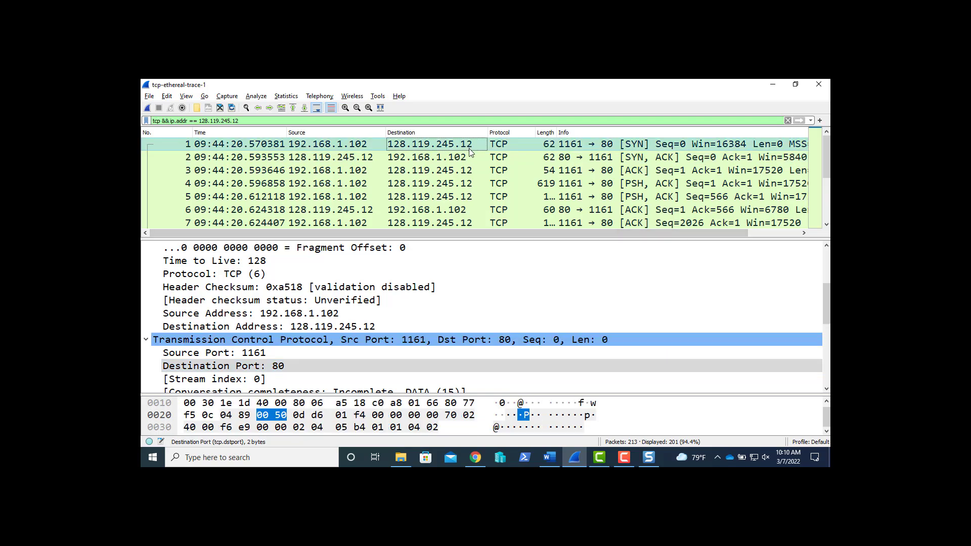
scroll(470, 299, down, 2)
scroll(470, 302, down, 2)
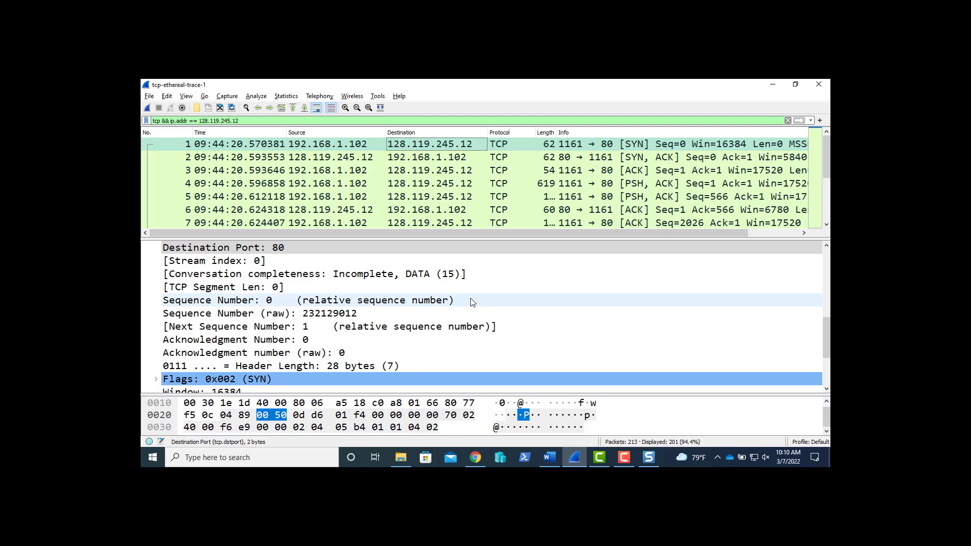
click(262, 304)
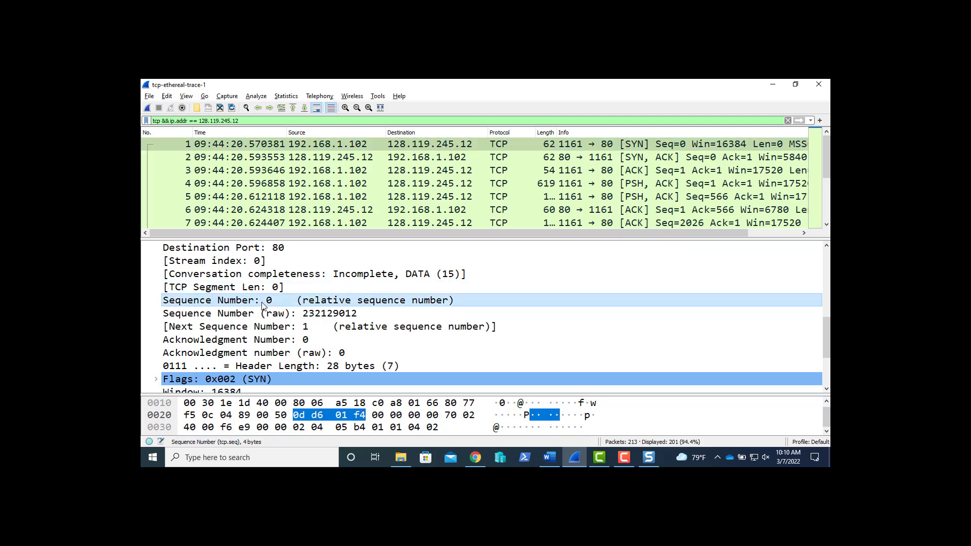
key(alt+Tab)
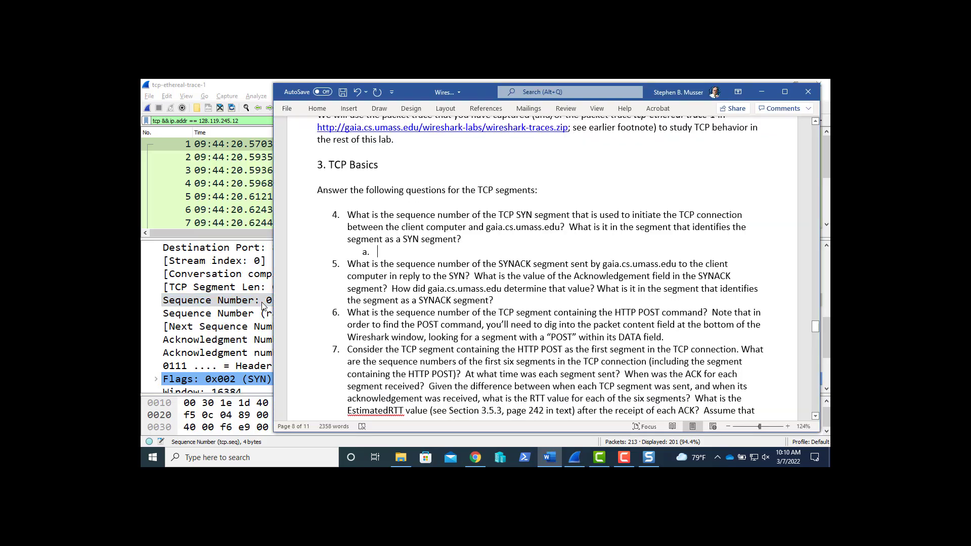
text(Sequence Number: 0    (relative sequence number))
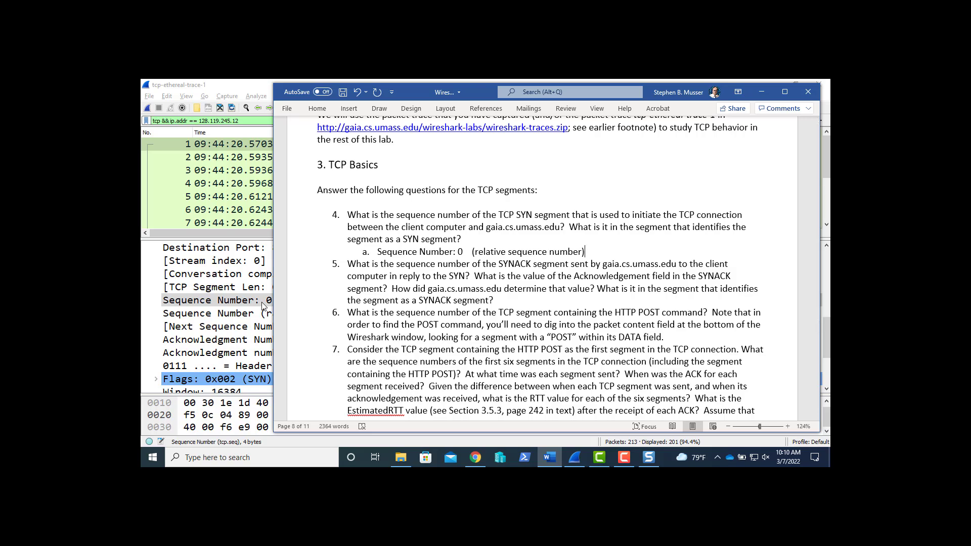
key(Return)
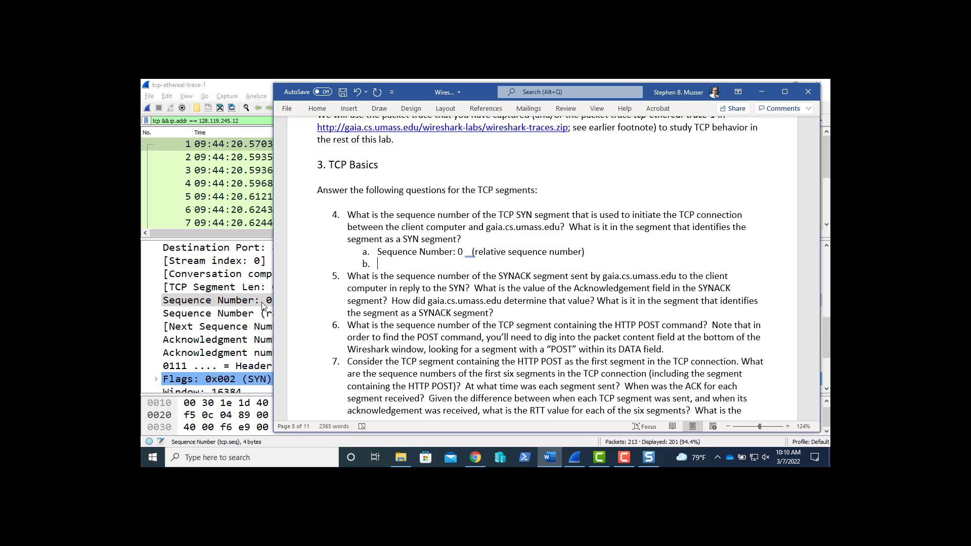
Expand packet 1's TCP flags in Wireshark and enter "Flags: 0x002 (SYN)" as answer b to question 4 in Word
click(262, 306)
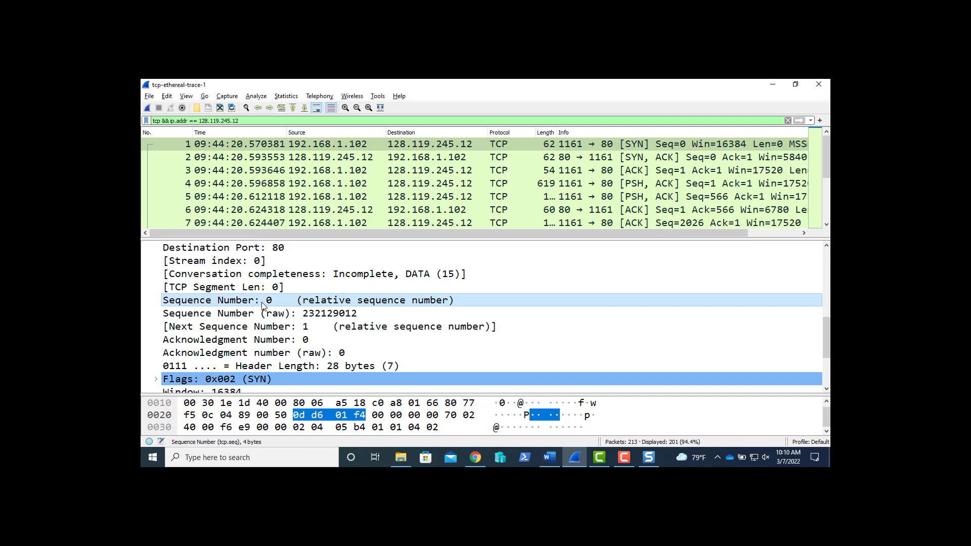
scroll(297, 315, down, 3)
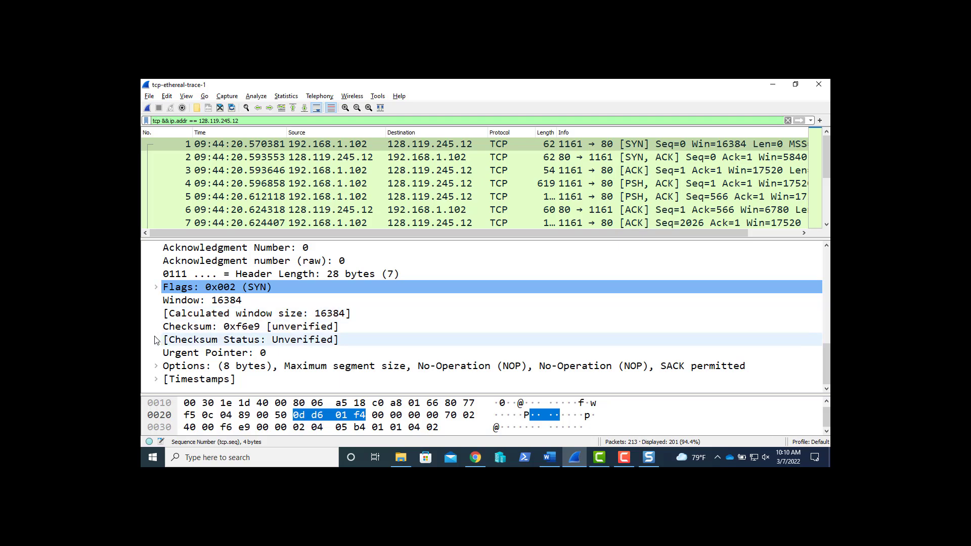
click(156, 287)
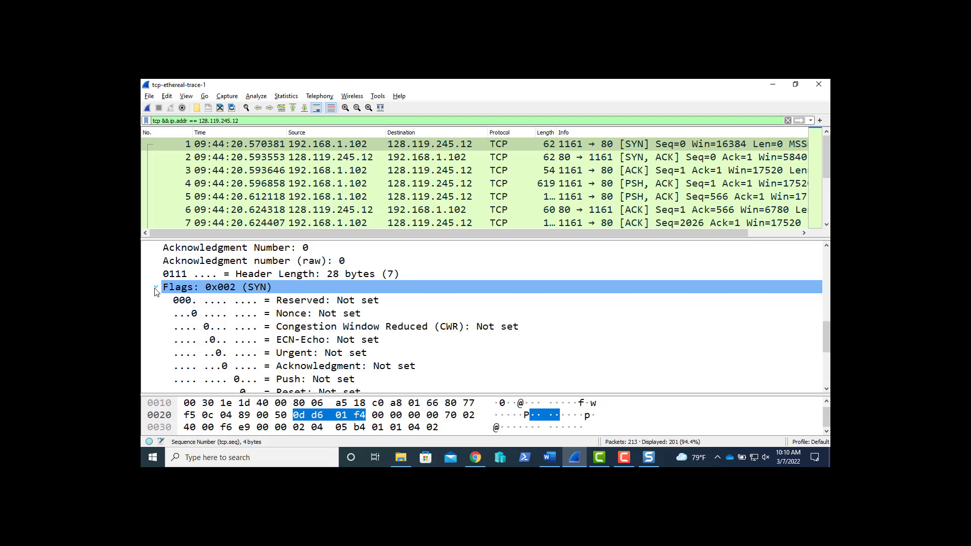
scroll(176, 358, down, 1)
scroll(176, 358, down, 1)
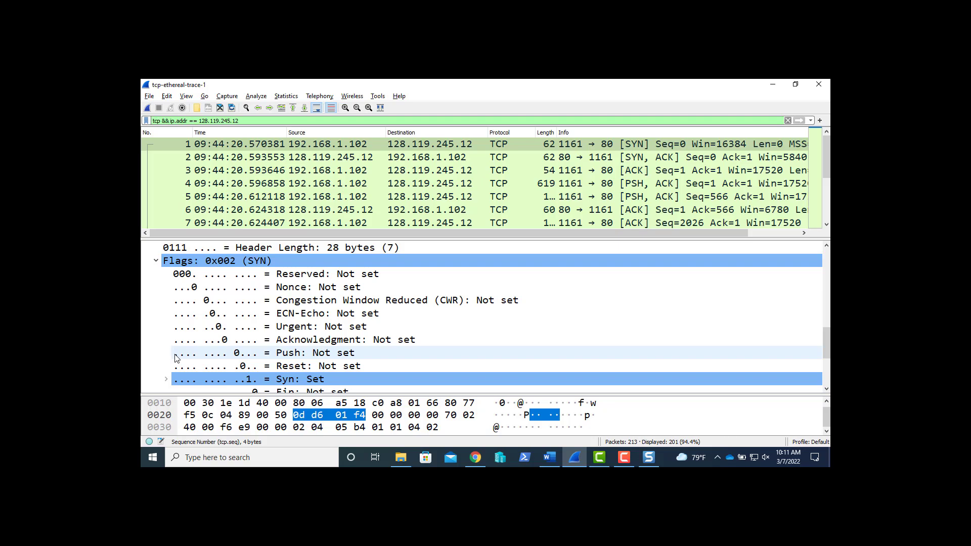
click(281, 265)
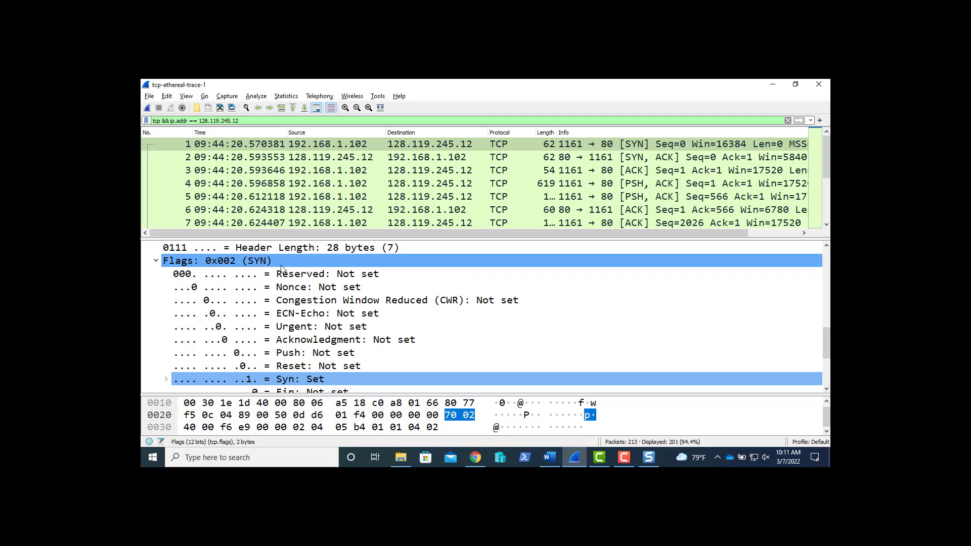
key(alt+Tab)
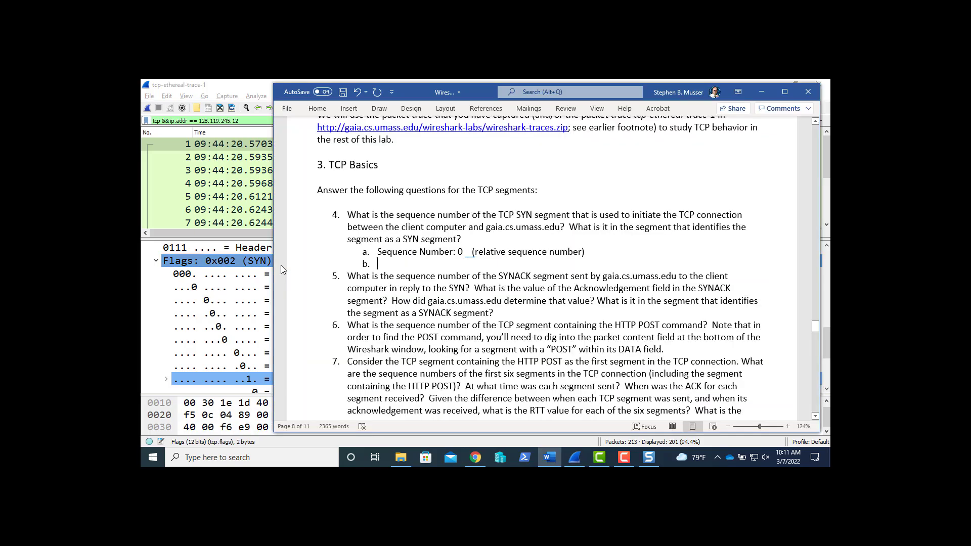
text(0x002 (SYN))
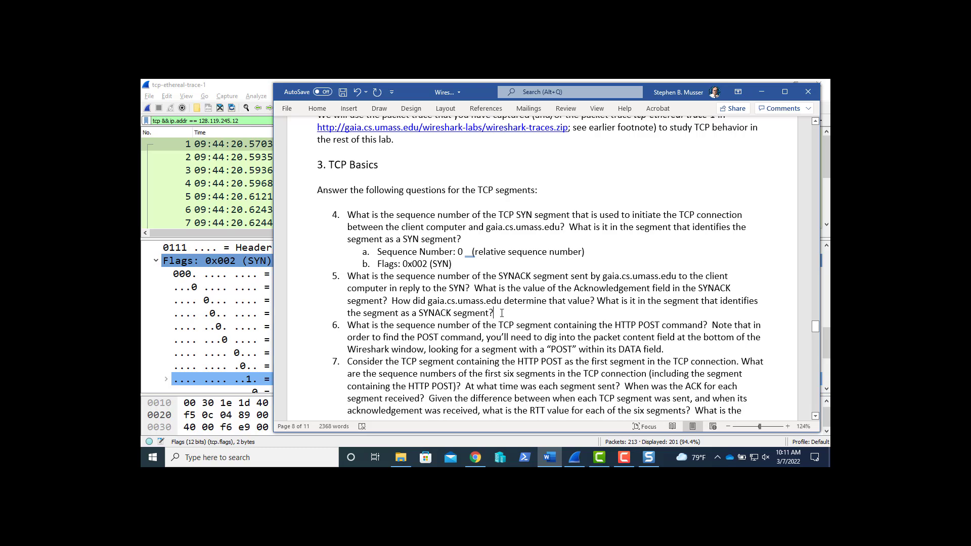
Answer question 5 in Word with packet 2's "Sequence Number: 0 (relative sequence number)" from Wireshark on line a, and start line b
key(Return)
key(Tab)
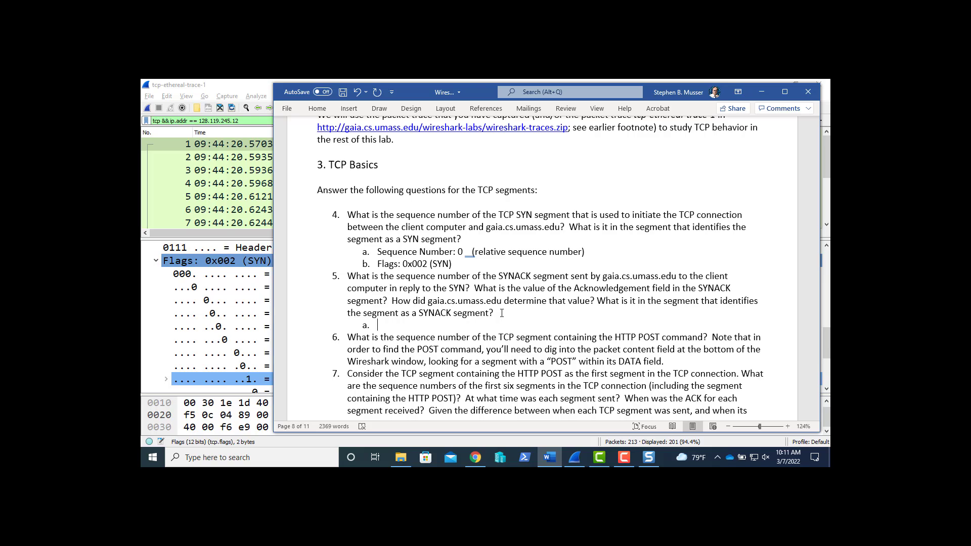
key(alt+Tab)
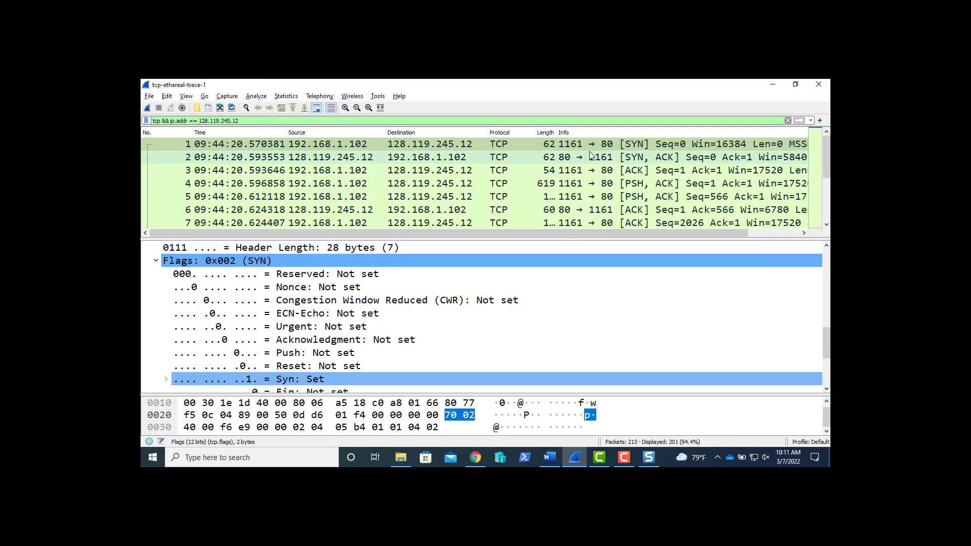
click(580, 158)
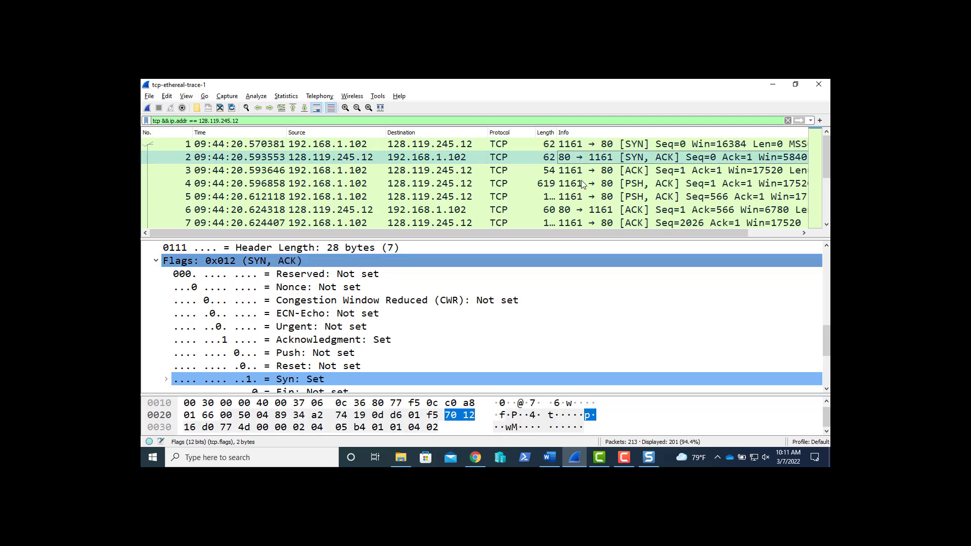
scroll(569, 311, up, 2)
scroll(569, 311, up, 1)
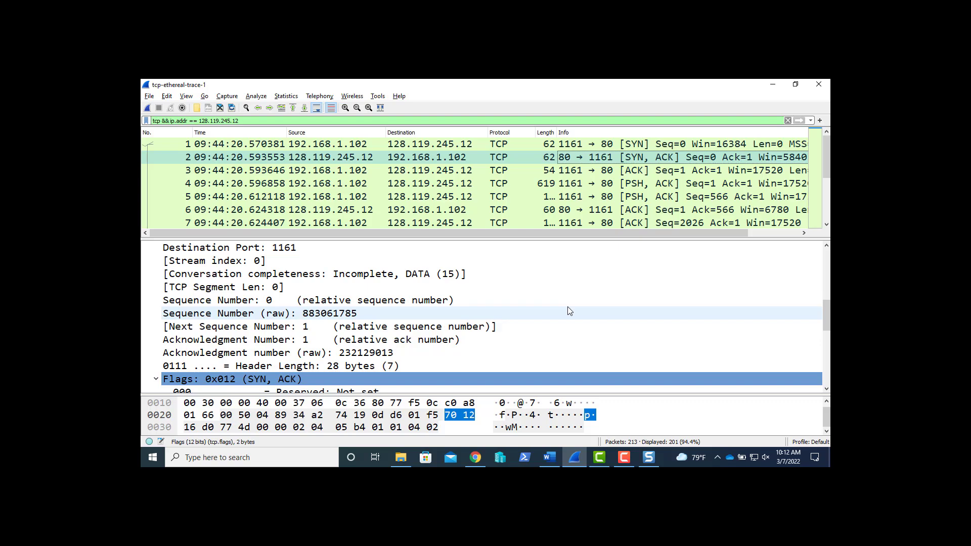
click(391, 303)
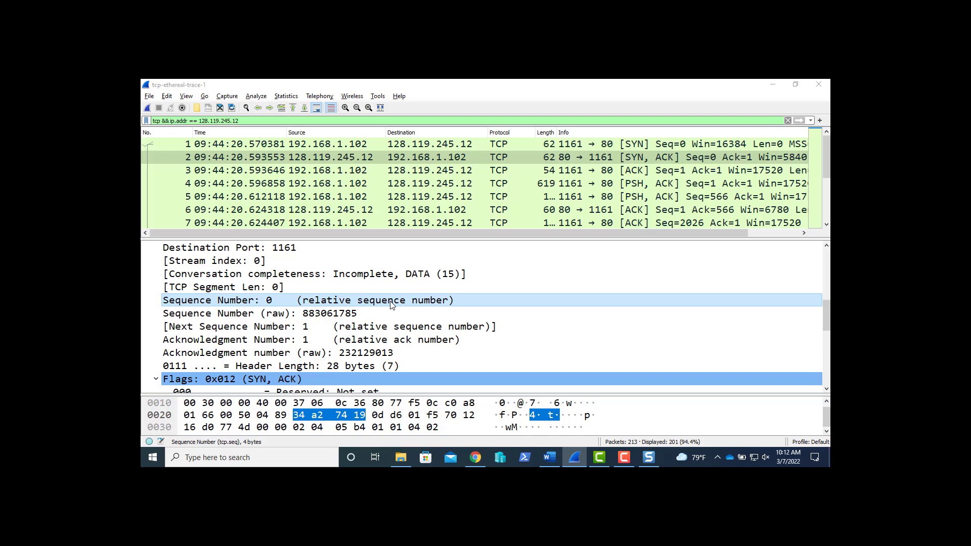
key(alt+Tab)
text(Sequence Number: 0  (relative sequence number))
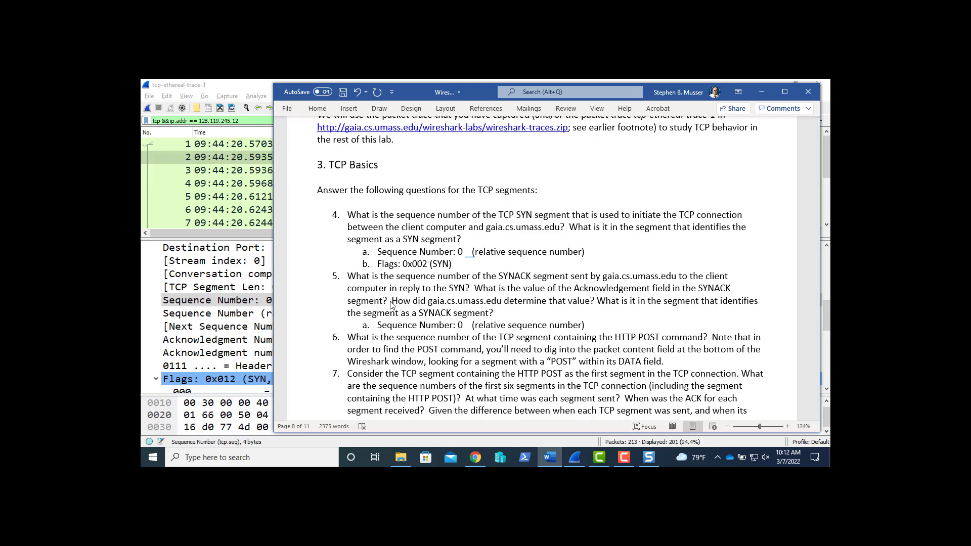
key(Return)
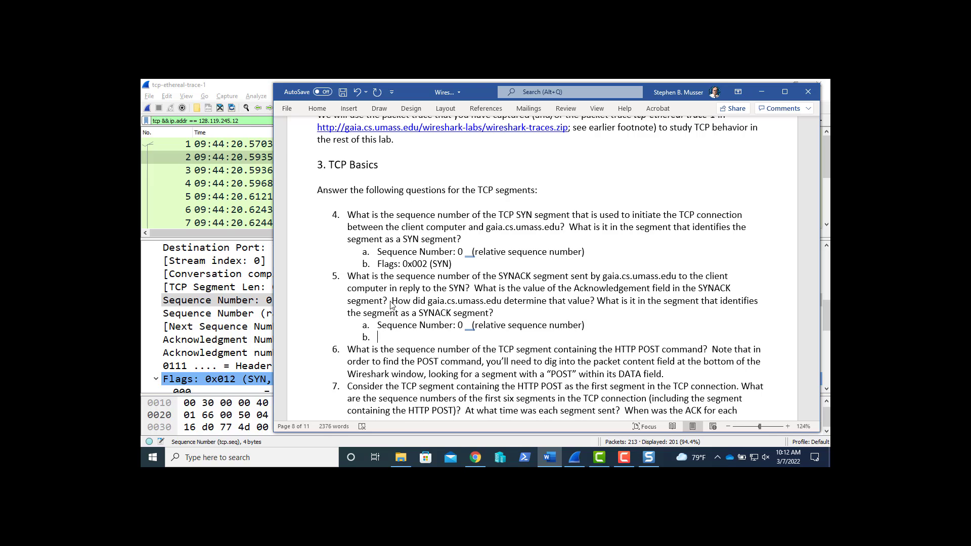
Locate packet 2's TCP flags in Wireshark and enter "Flags: 0x012 (SYN, ACK)" as answer b to question 5 in Word
key(alt+Tab)
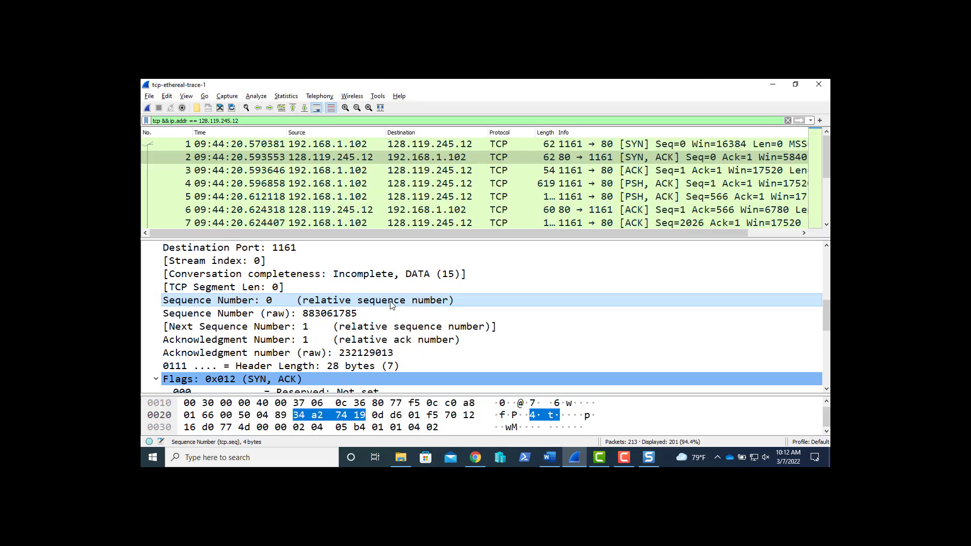
scroll(391, 305, down, 2)
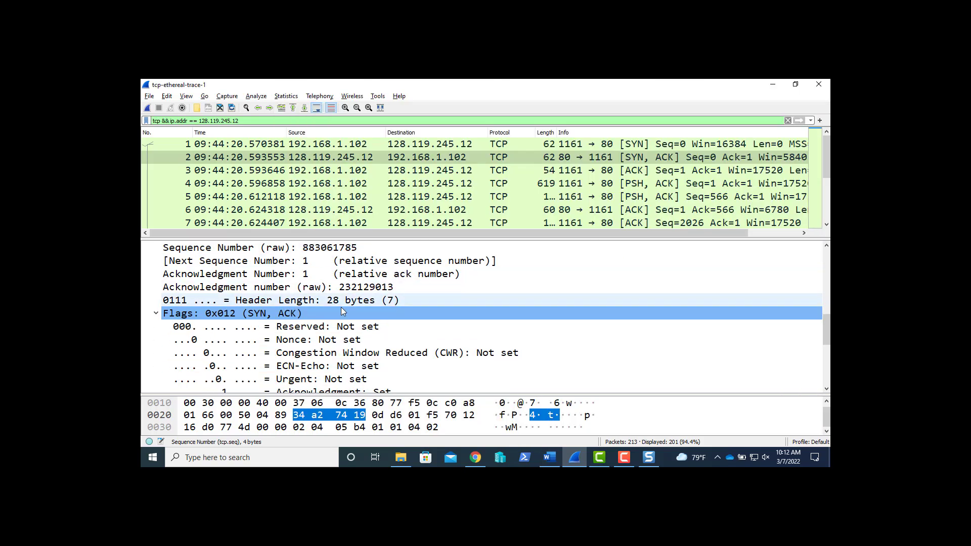
click(335, 314)
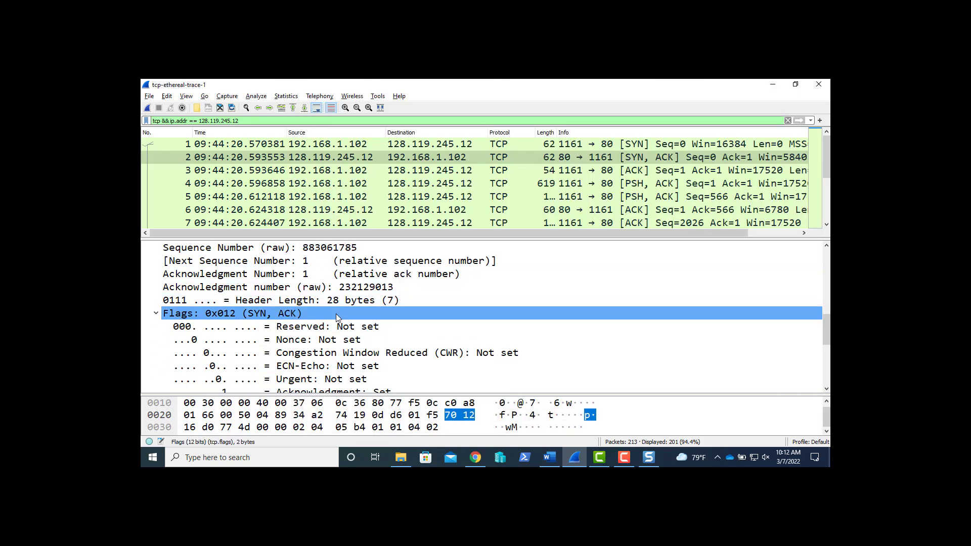
key(alt+Tab)
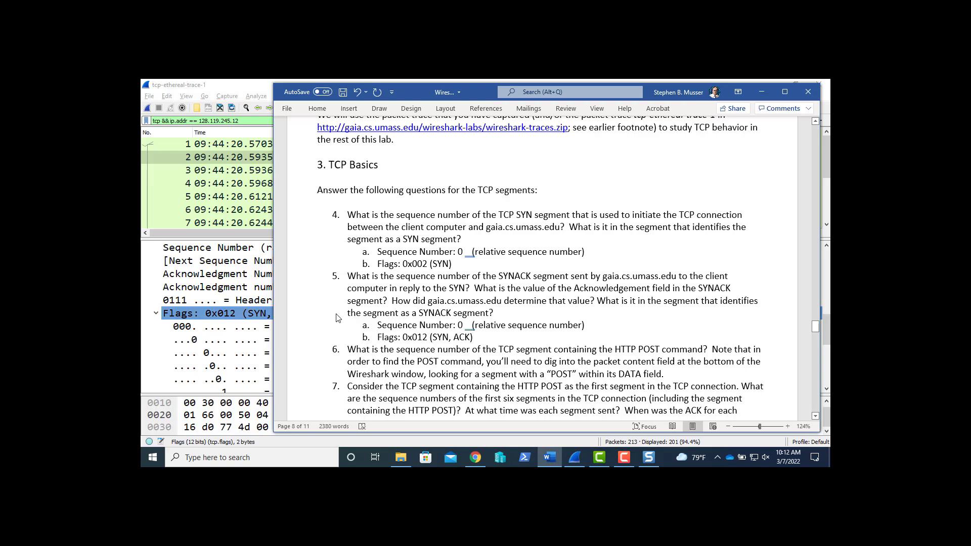
Examine packet 2's individual flag bits in Wireshark, selecting the Acknowledgment flag
key(alt+Tab)
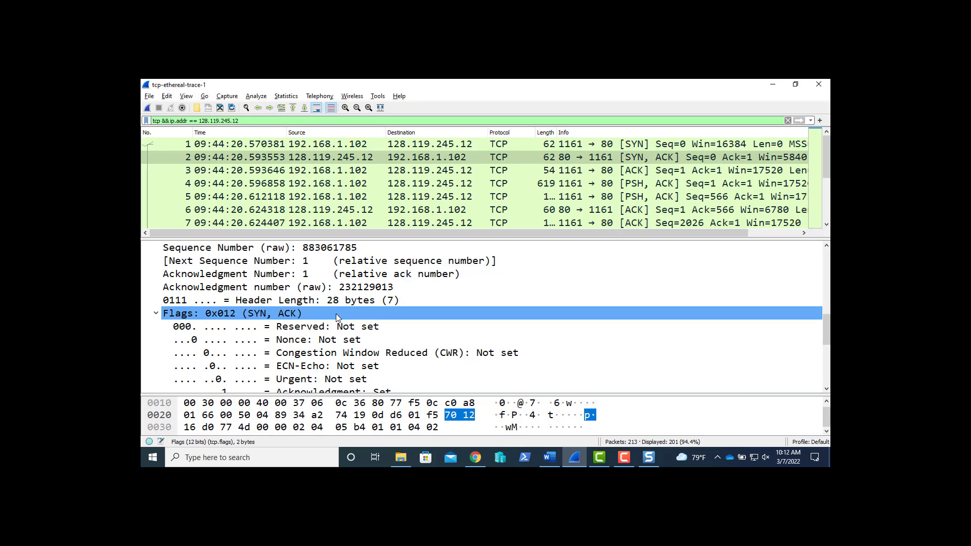
scroll(336, 314, down, 2)
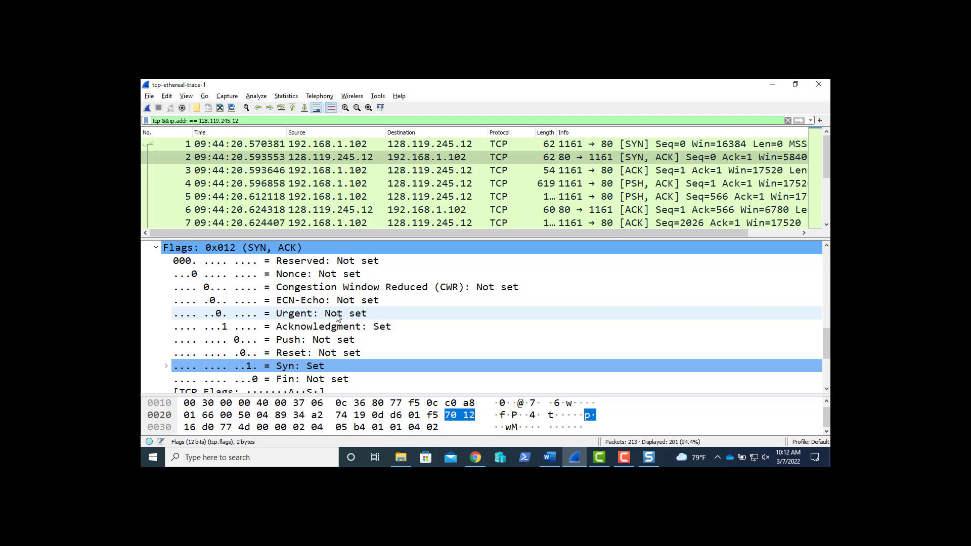
click(311, 328)
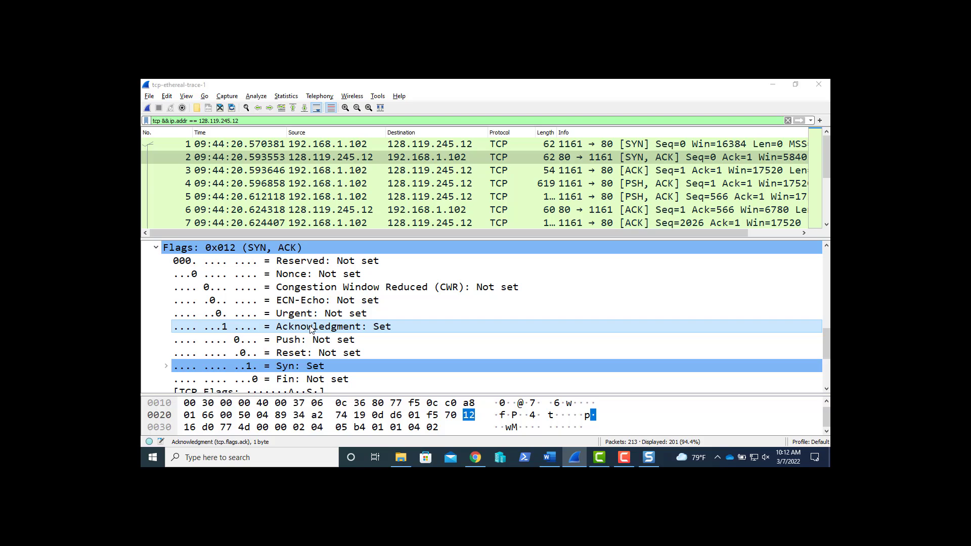
Return to the Word worksheet and start answer line a under question 6 about the HTTP POST segment
key(alt+Tab)
scroll(311, 329, down, 2)
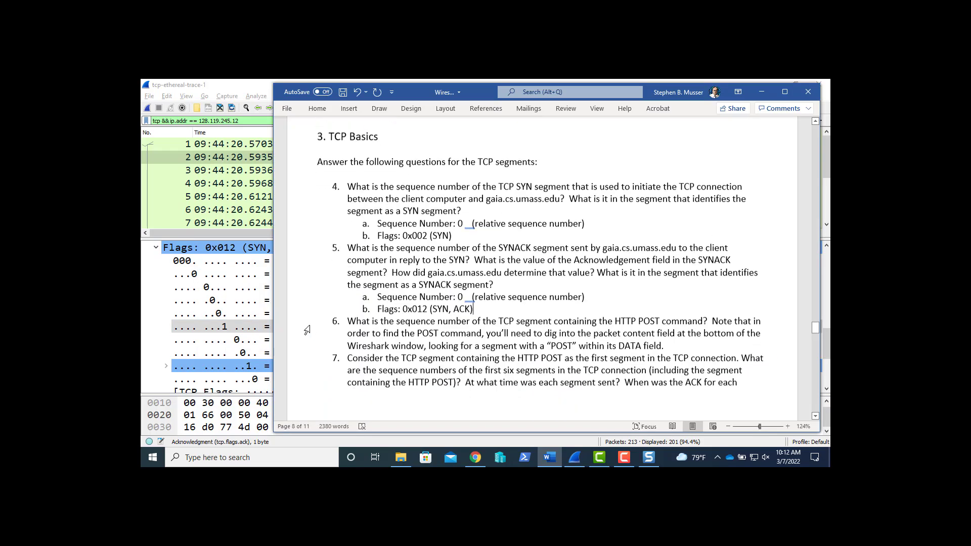
click(474, 281)
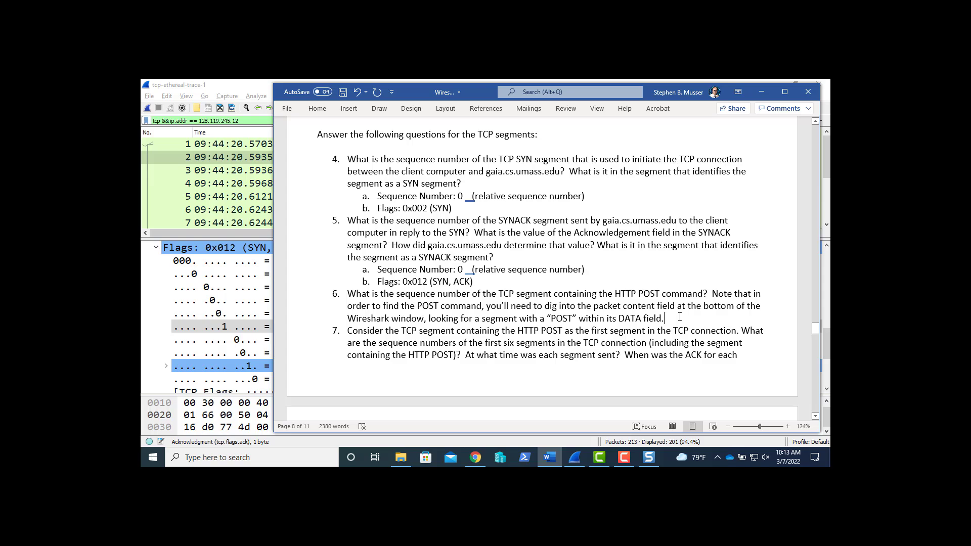
key(Return)
key(Tab)
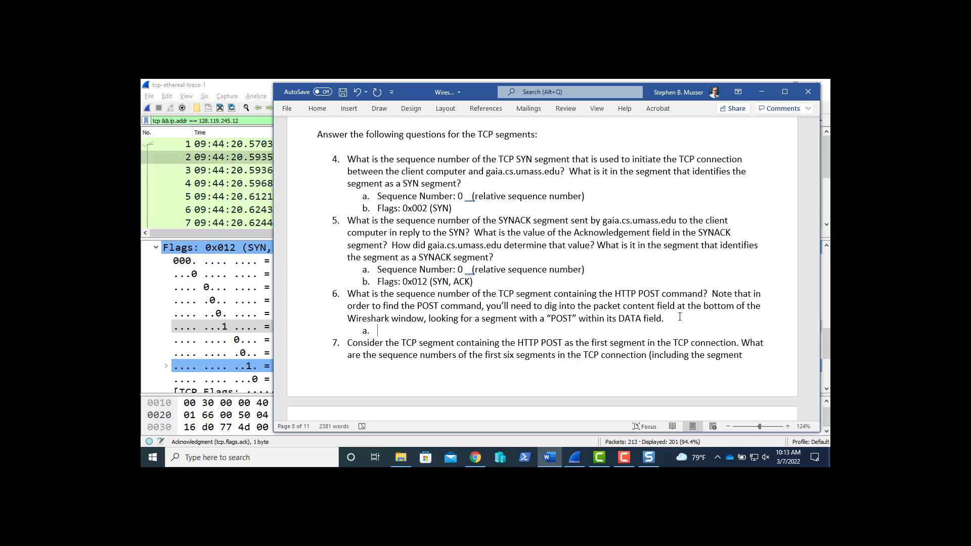
Enlarge Wireshark's packet bytes view and check packets 3 and 4 for the POST command, selecting packet 4's Data field
key(alt+Tab)
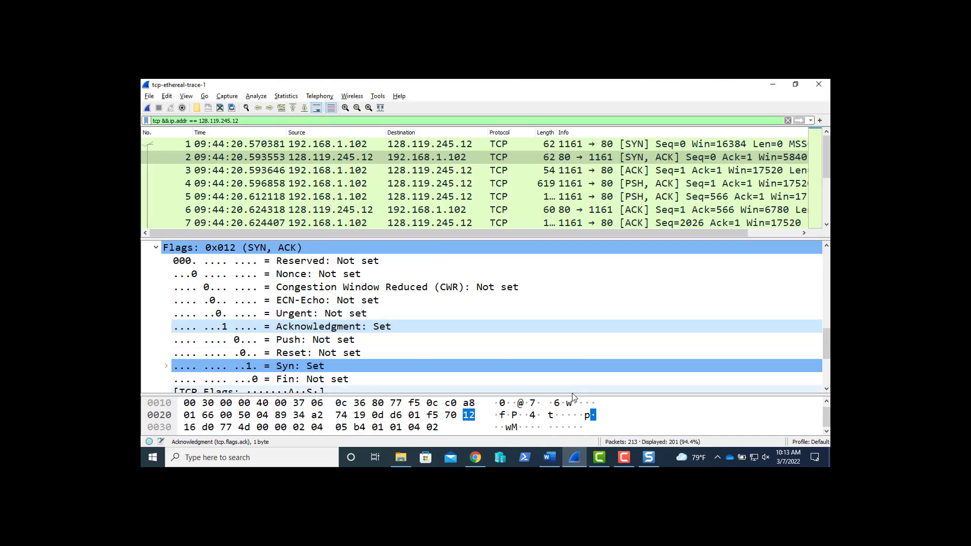
drag(572, 394, 580, 343)
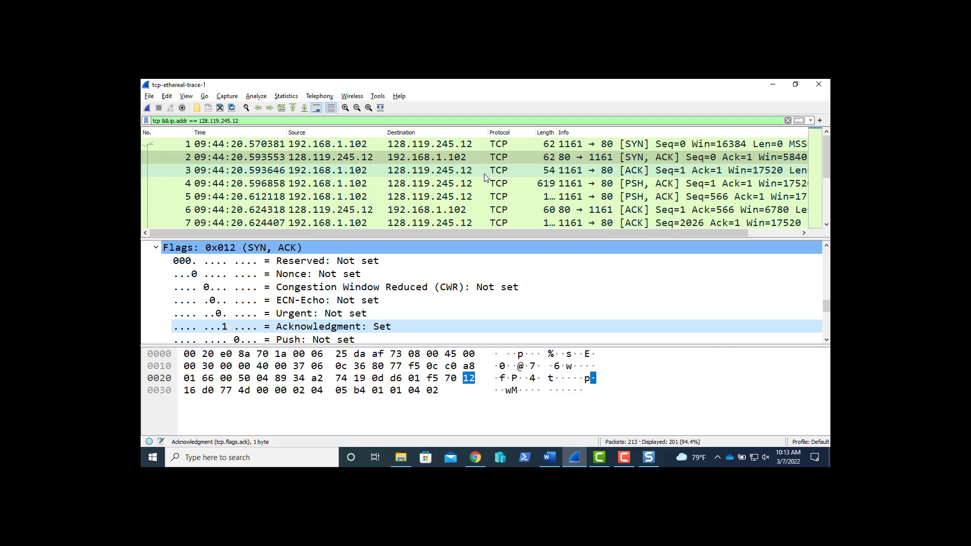
click(485, 174)
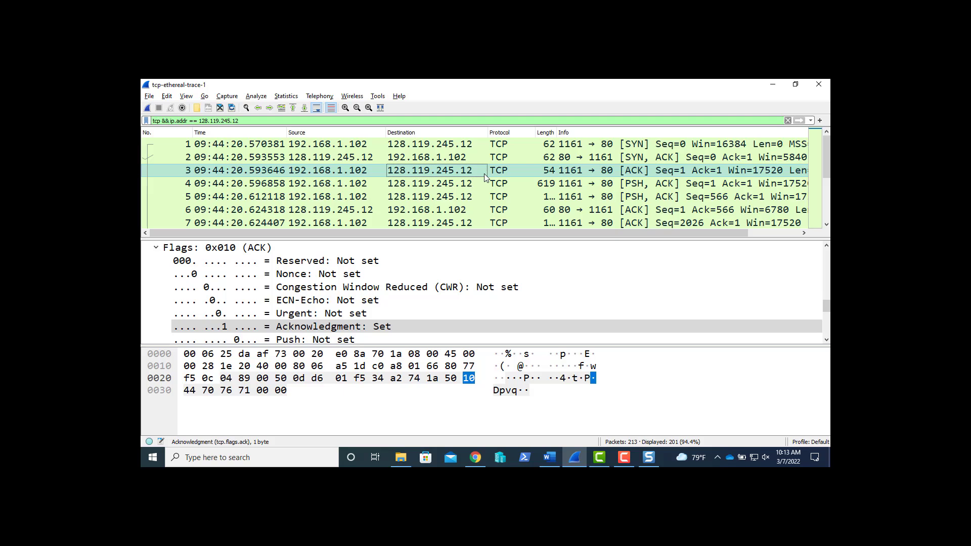
click(478, 186)
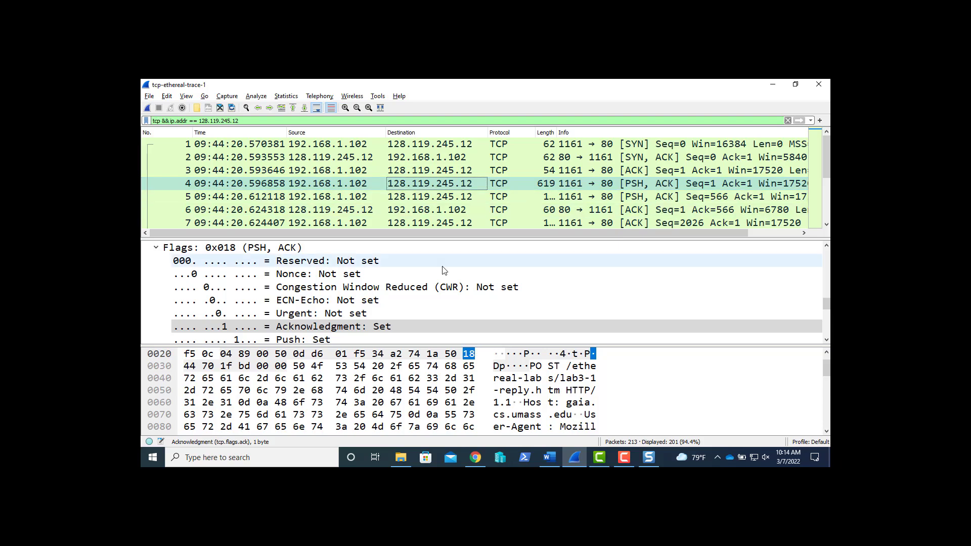
scroll(437, 275, down, 3)
scroll(438, 277, down, 3)
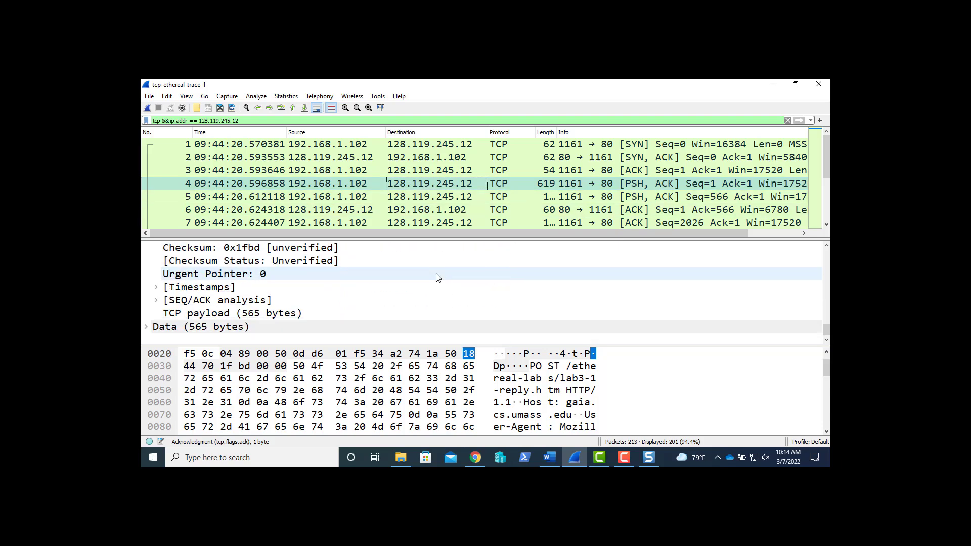
click(226, 328)
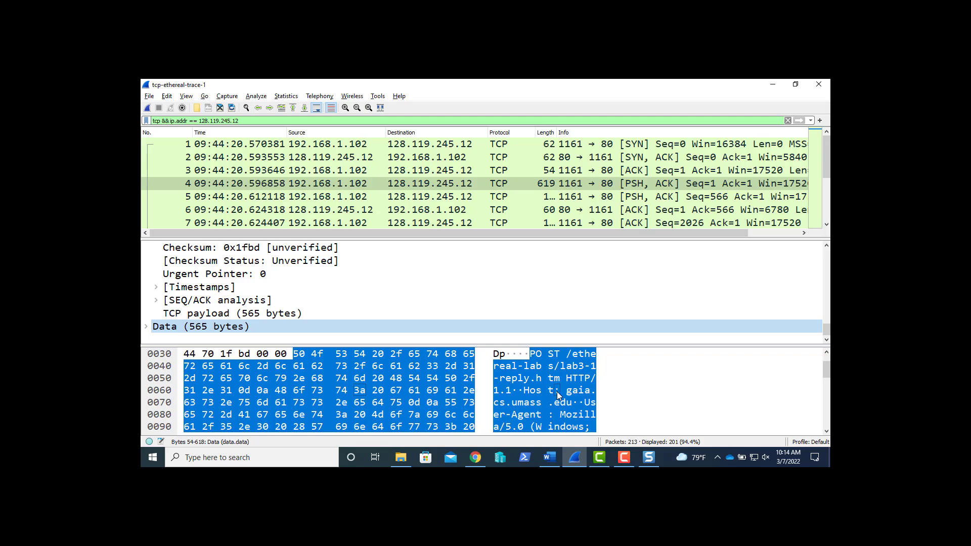
Find packet 4's relative sequence number in Wireshark and enter "Sequence Number: 1 (relative sequence number)" as answer a to question 6 in Word
key(alt+Tab)
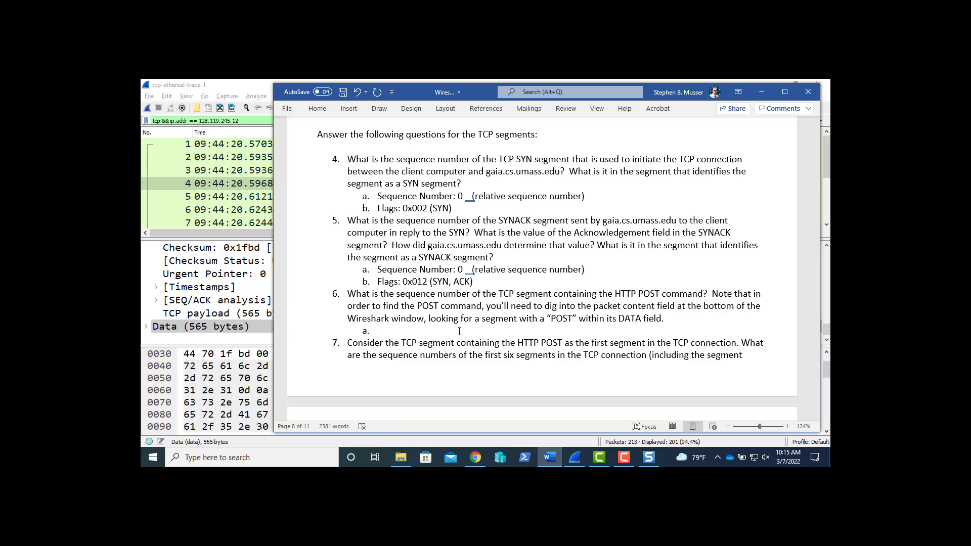
key(alt+Tab)
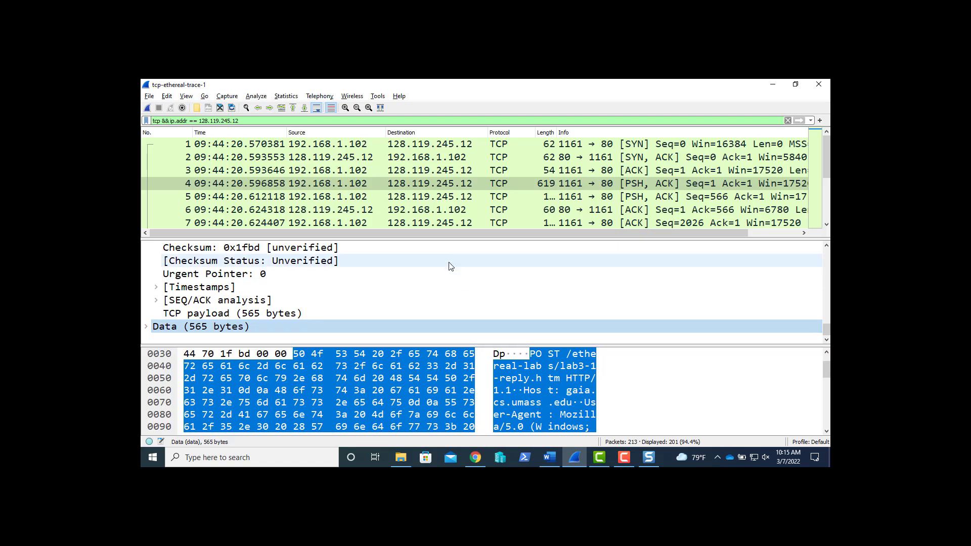
scroll(451, 267, up, 6)
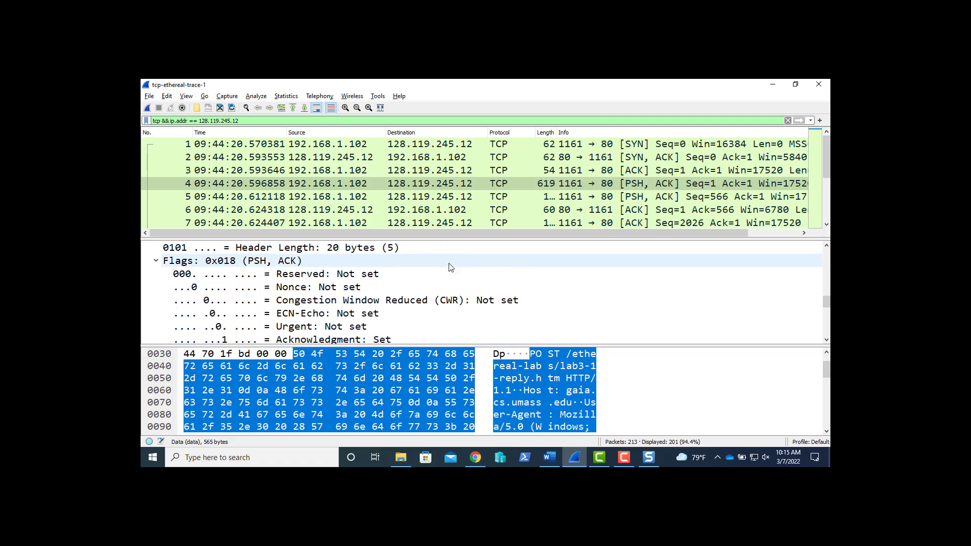
scroll(451, 266, up, 3)
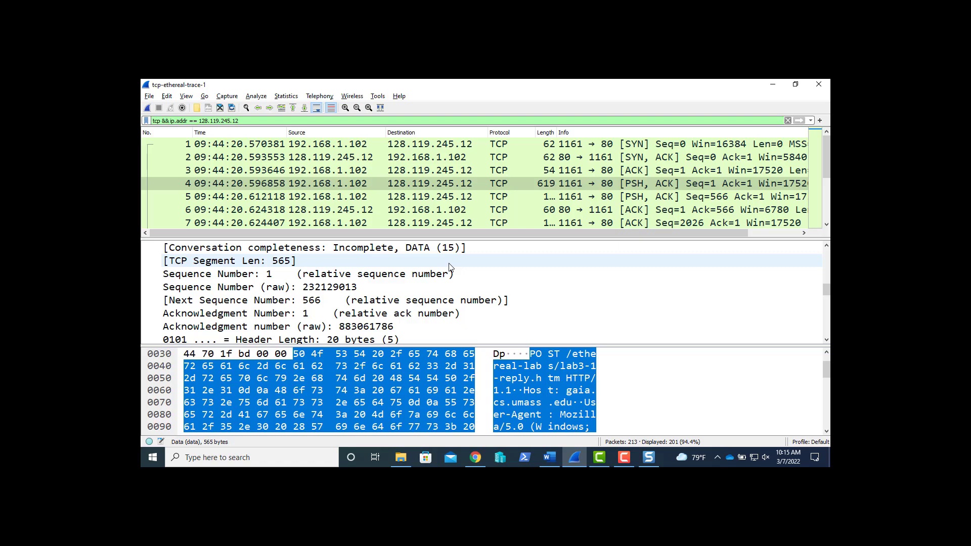
click(342, 275)
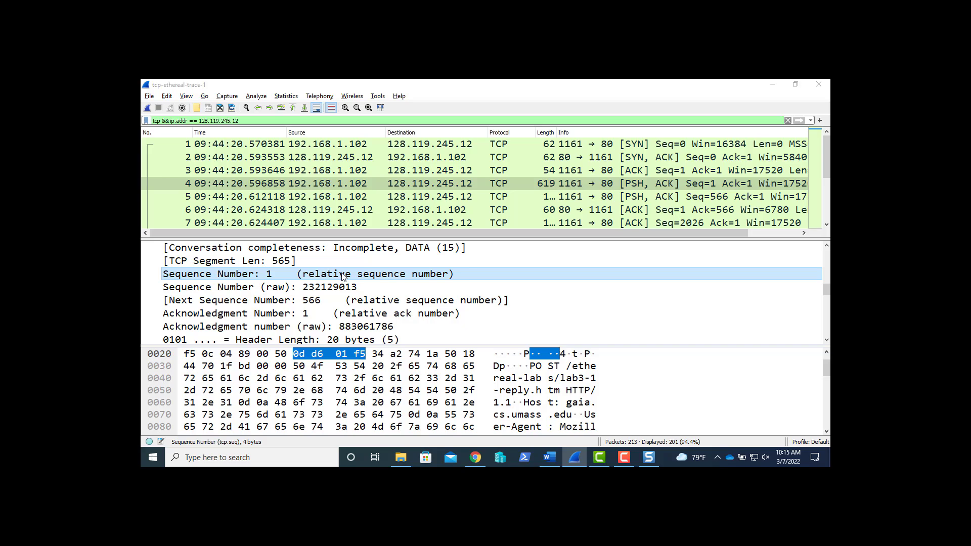
key(alt+Tab)
text(Sequence Number: 1    (relative sequence number))
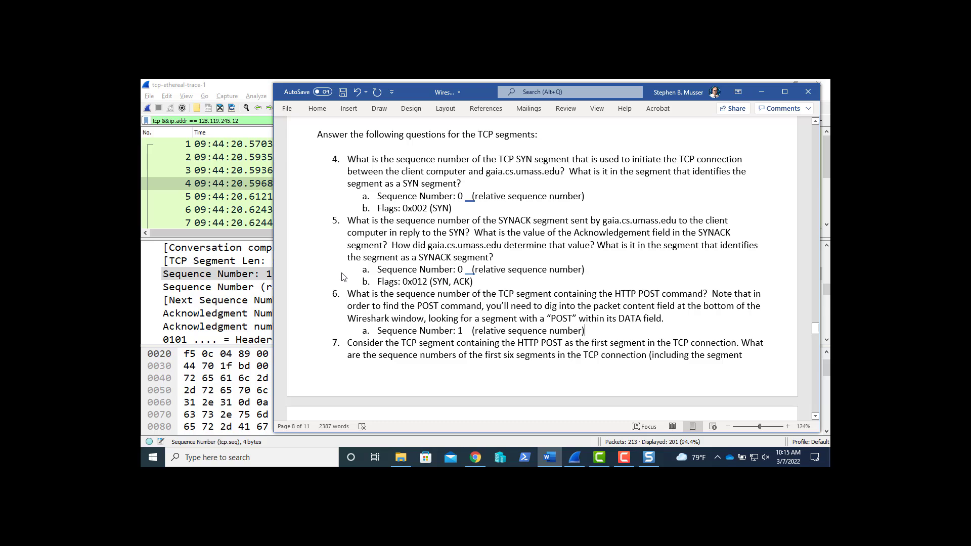
Insert answer line a in question 7 after "receipt of each ACK?", leaving the "Assume that the value" text as an unnumbered paragraph below
scroll(343, 276, down, 1)
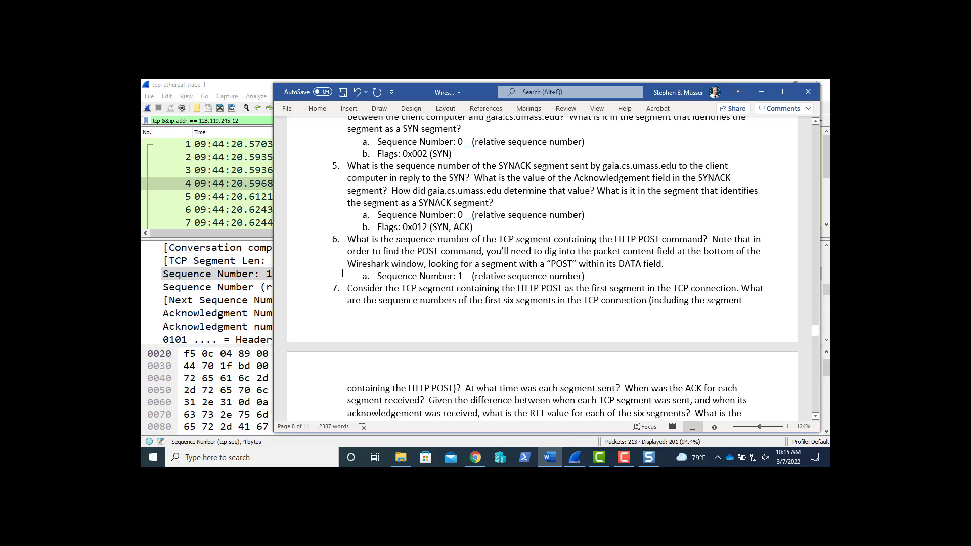
scroll(343, 273, down, 1)
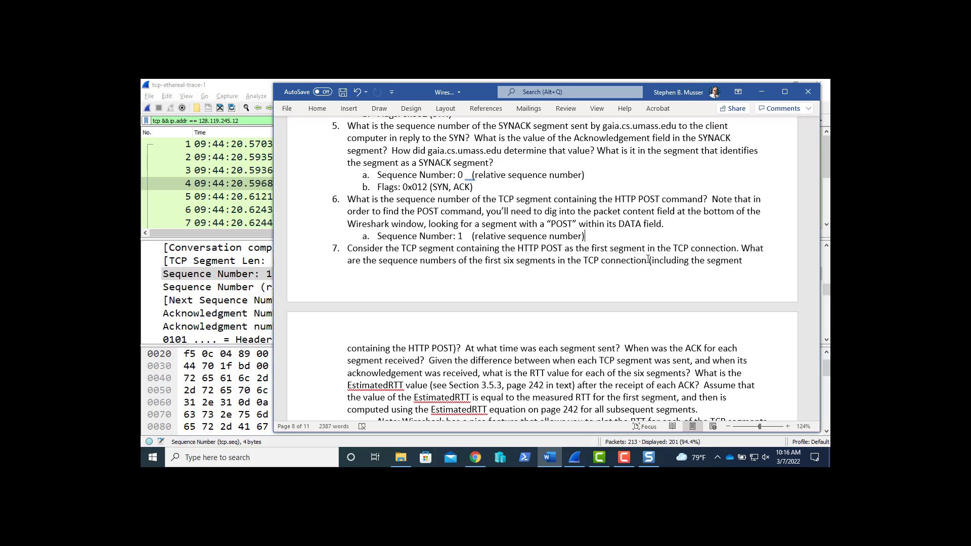
scroll(648, 259, down, 1)
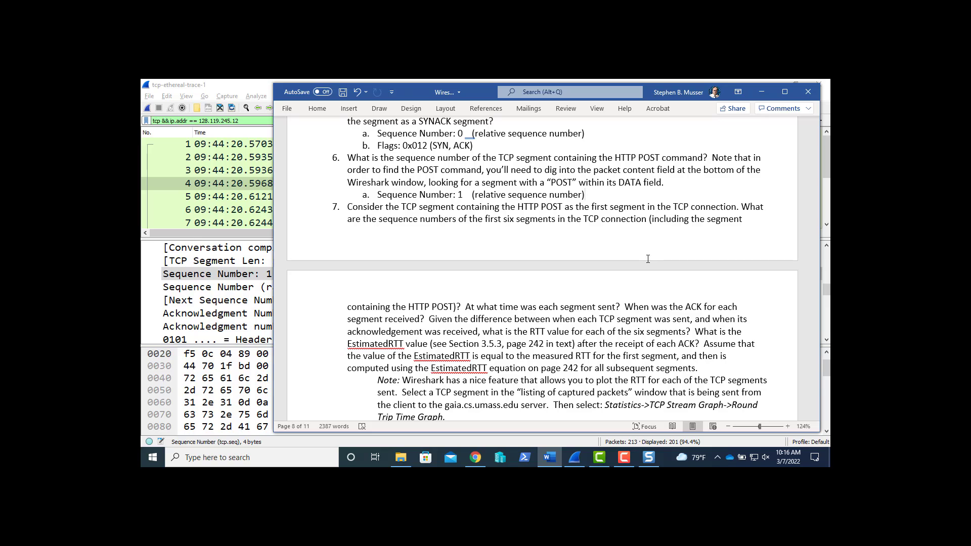
scroll(647, 259, down, 1)
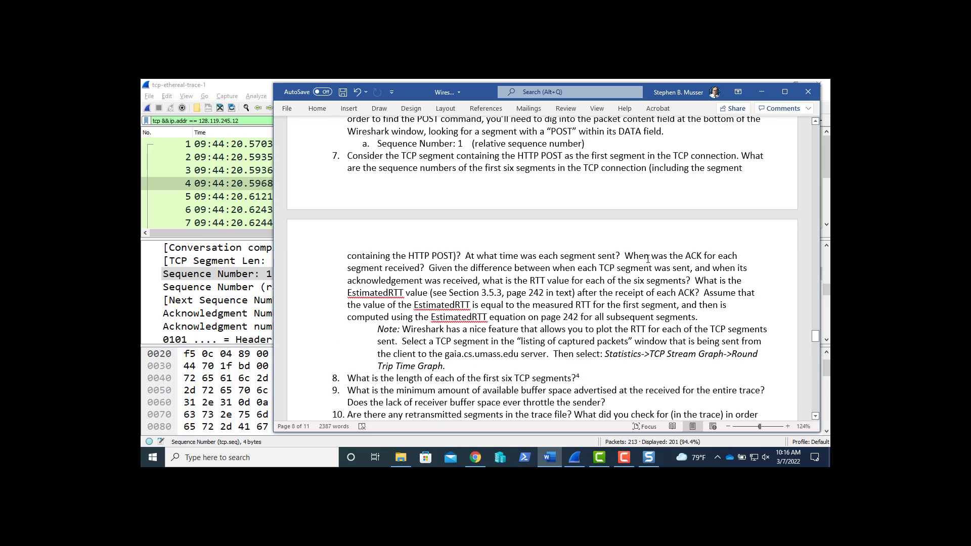
click(701, 293)
key(Return)
key(Return)
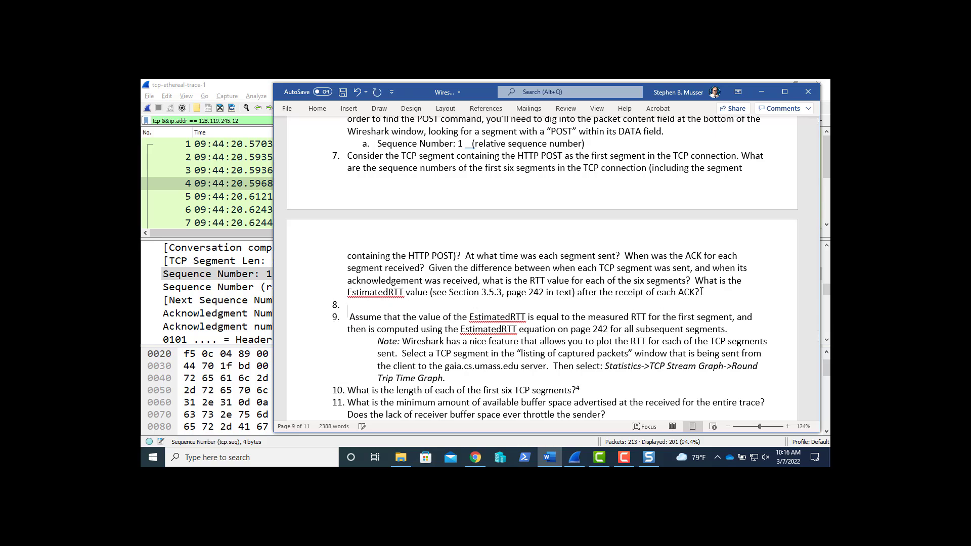
key(Up)
key(Tab)
key(Down)
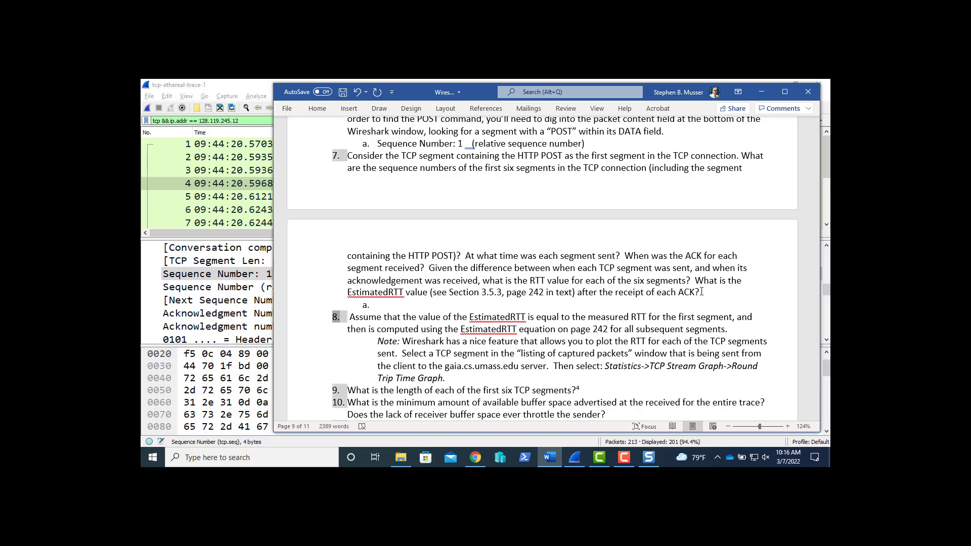
key(Right)
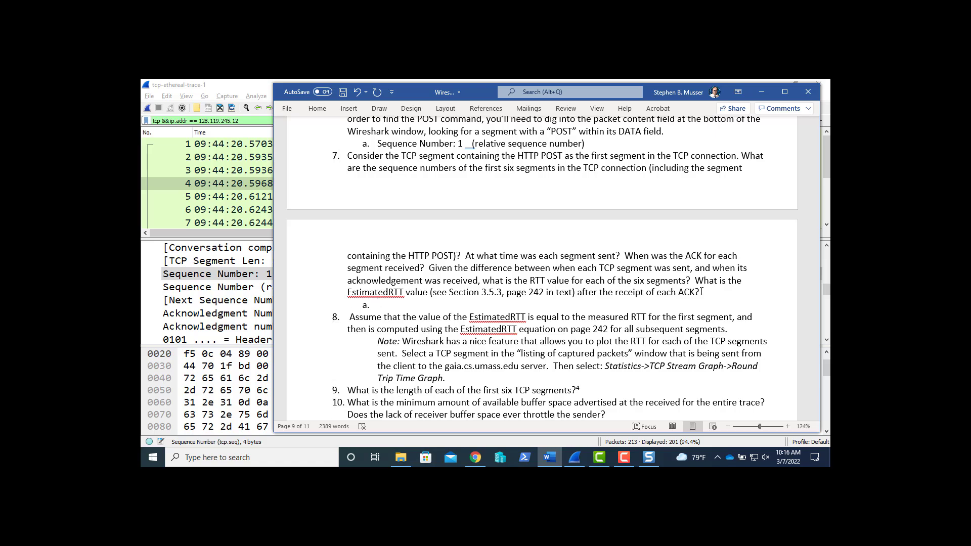
key(BackSpace)
key(Return)
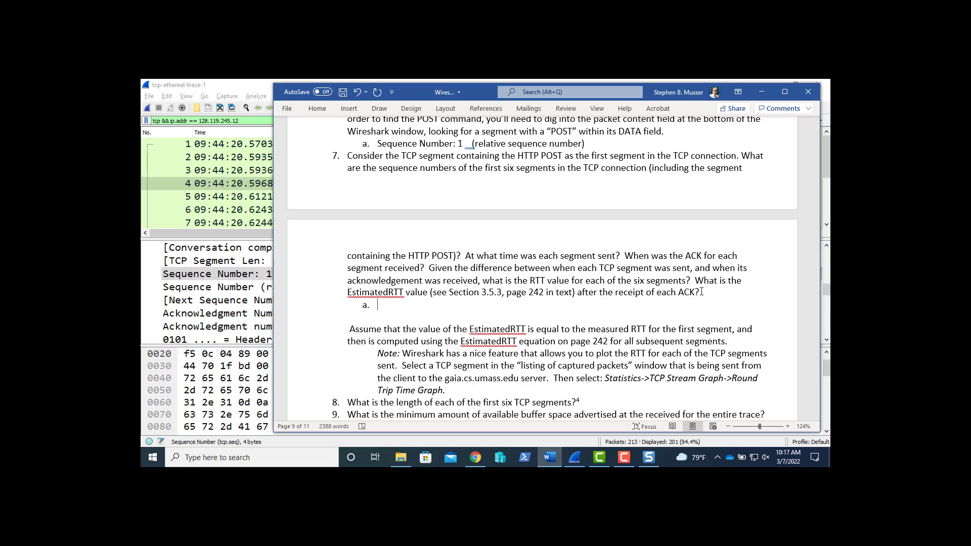
Check packet 4's sequence number in Wireshark and enter "Packet 4, seq. 1" as question 7's answer a in Word, starting line b
key(alt+Tab)
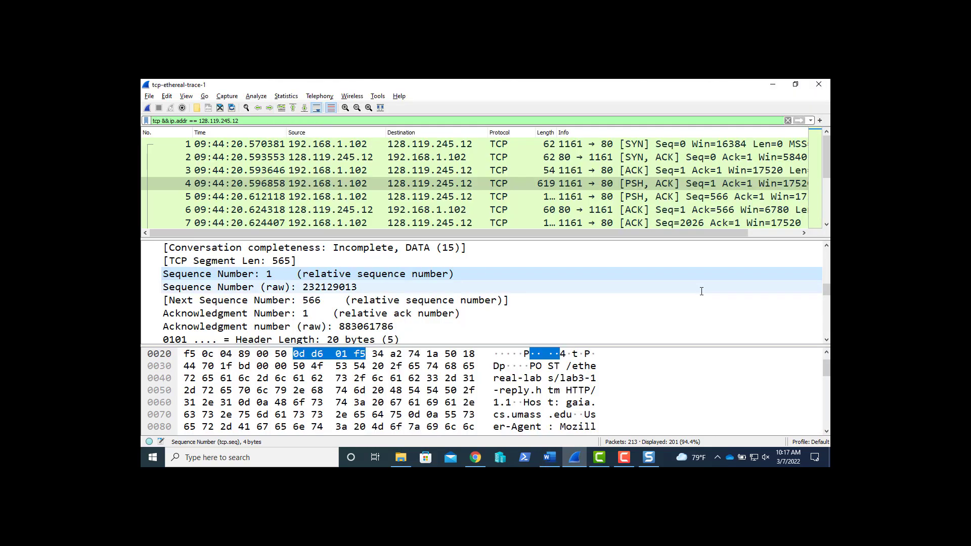
click(706, 185)
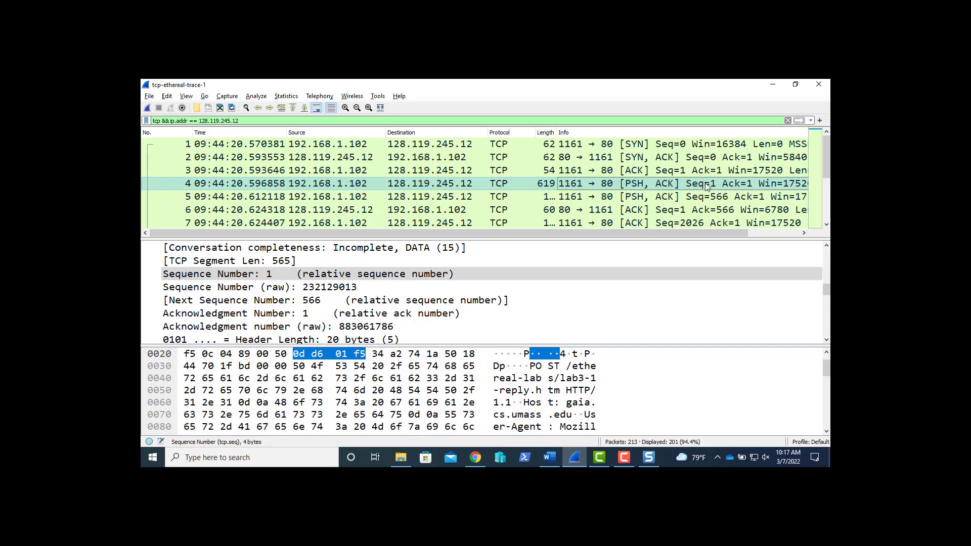
key(alt+Tab)
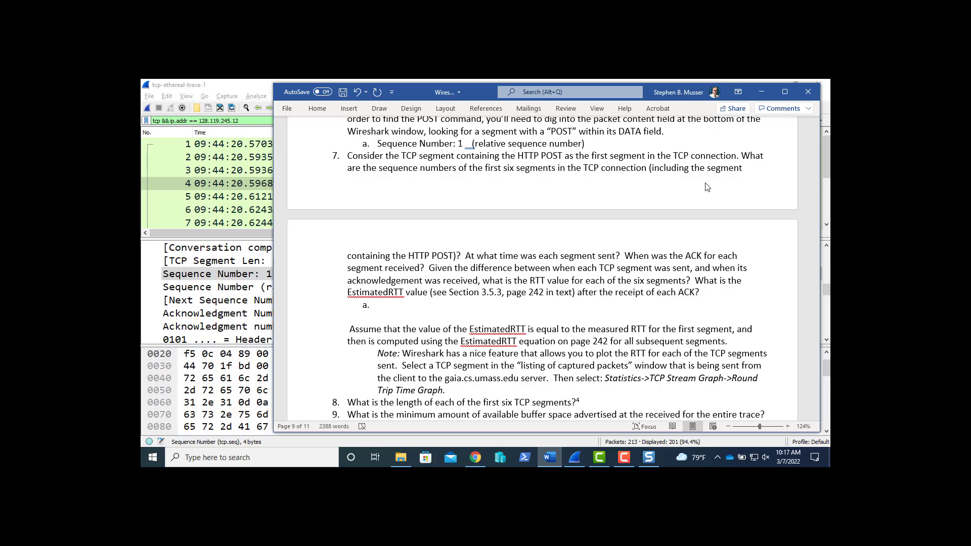
key(alt+Tab)
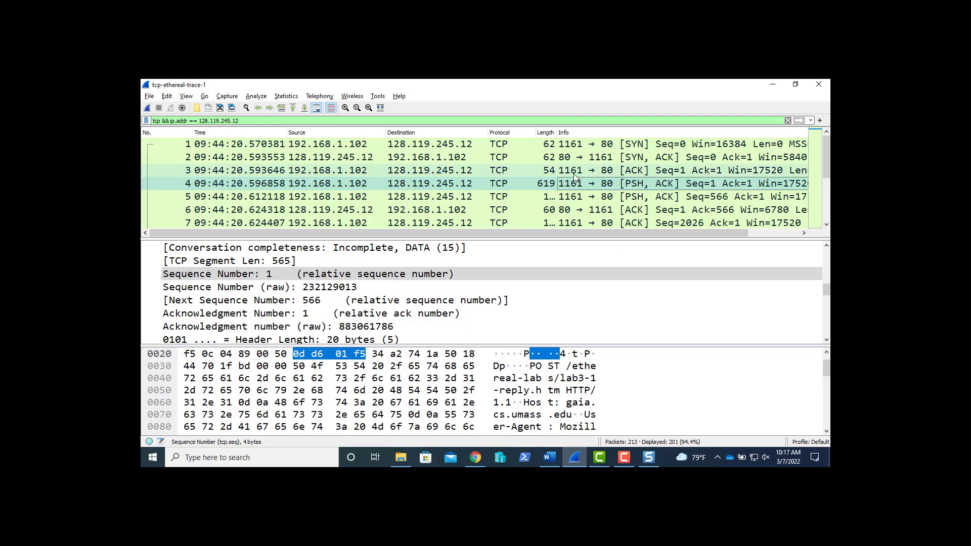
click(391, 275)
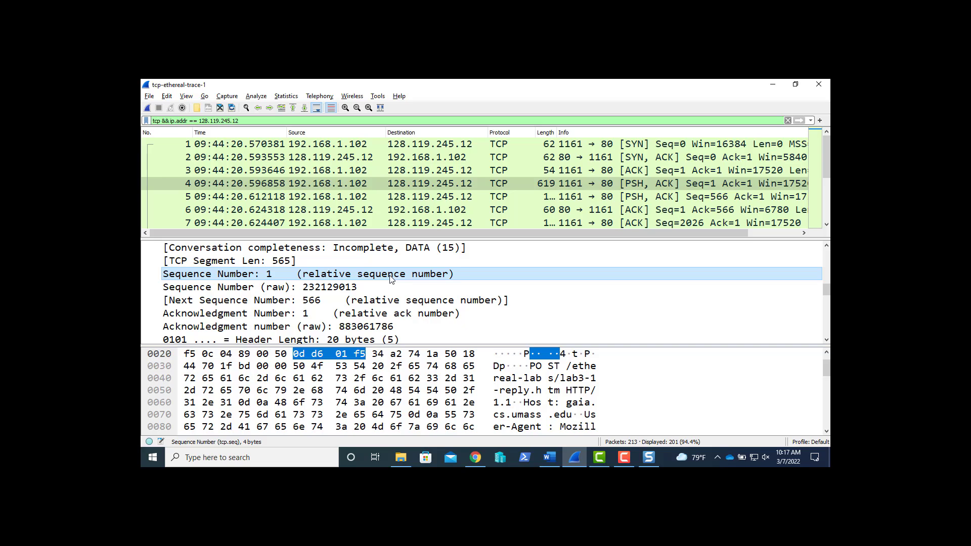
key(alt+Tab)
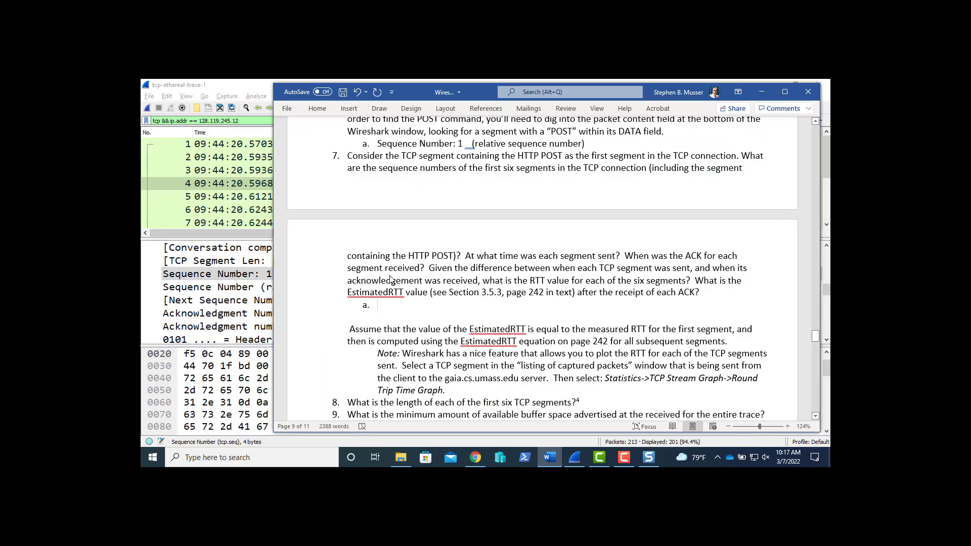
text(Packet 4)
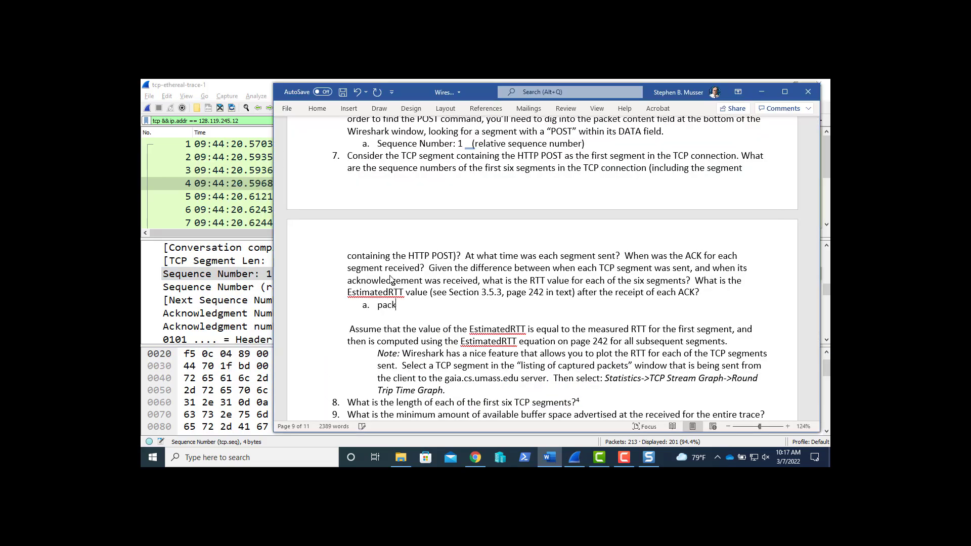
text(, seq. 1)
key(Return)
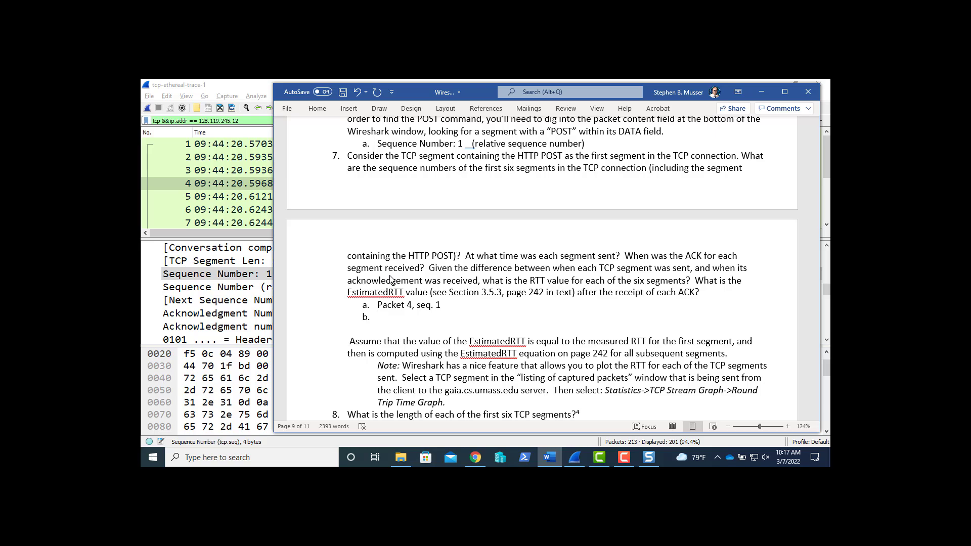
Compare the sequence numbers of packets 4 and 5 in Wireshark, and enter "Packet 5, seq. 566" as answer b in Word, starting line c
key(alt+Tab)
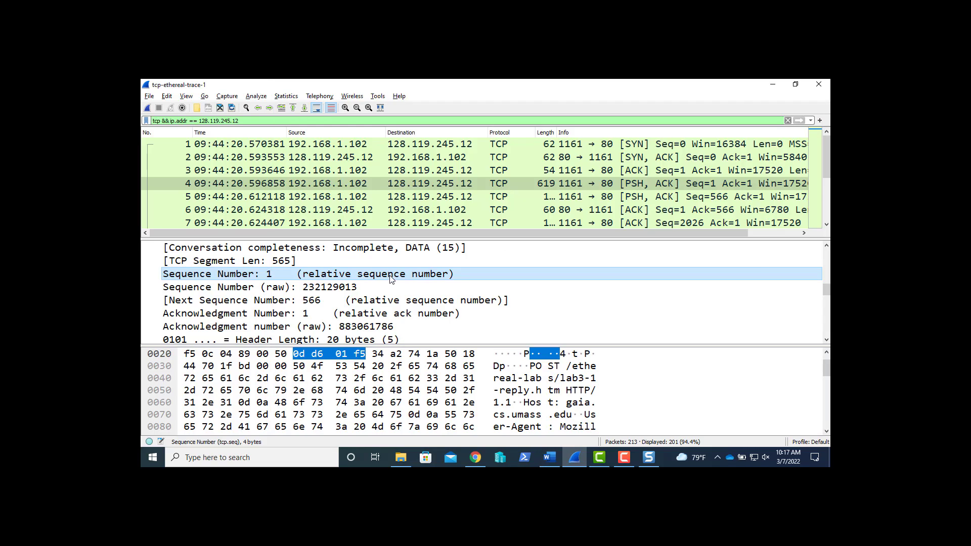
click(474, 201)
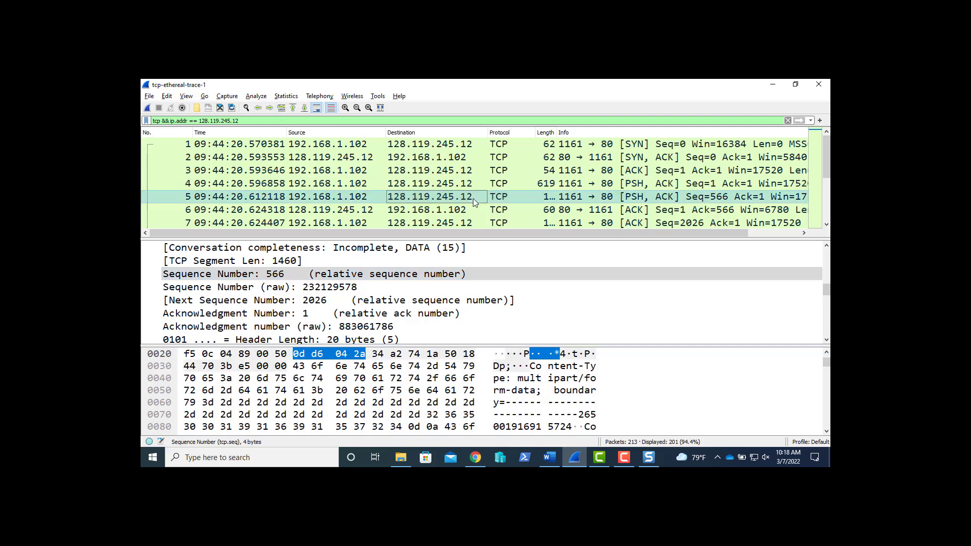
click(470, 186)
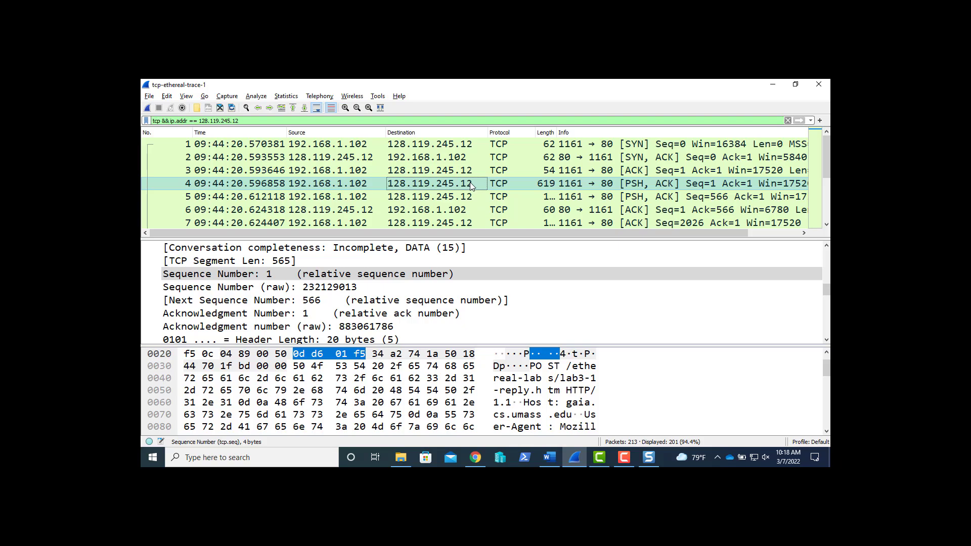
click(362, 278)
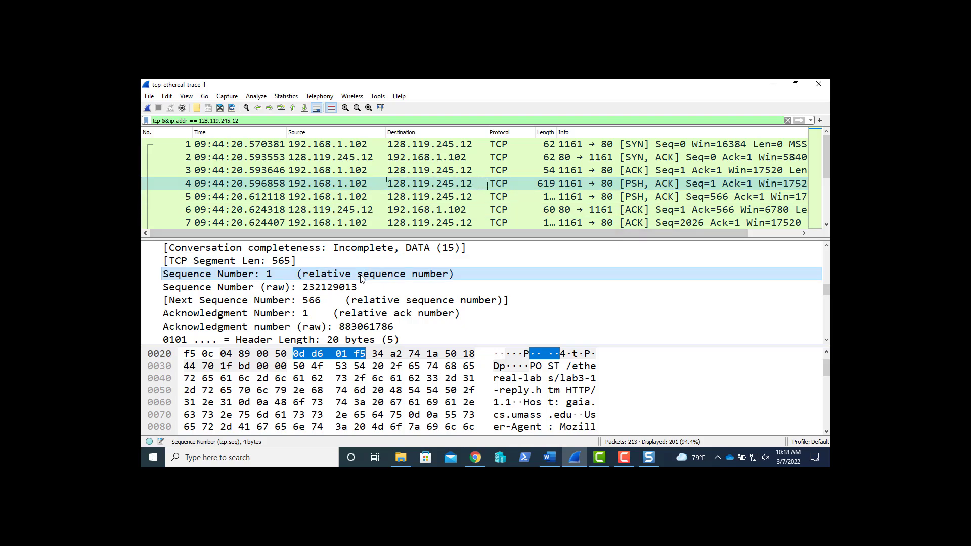
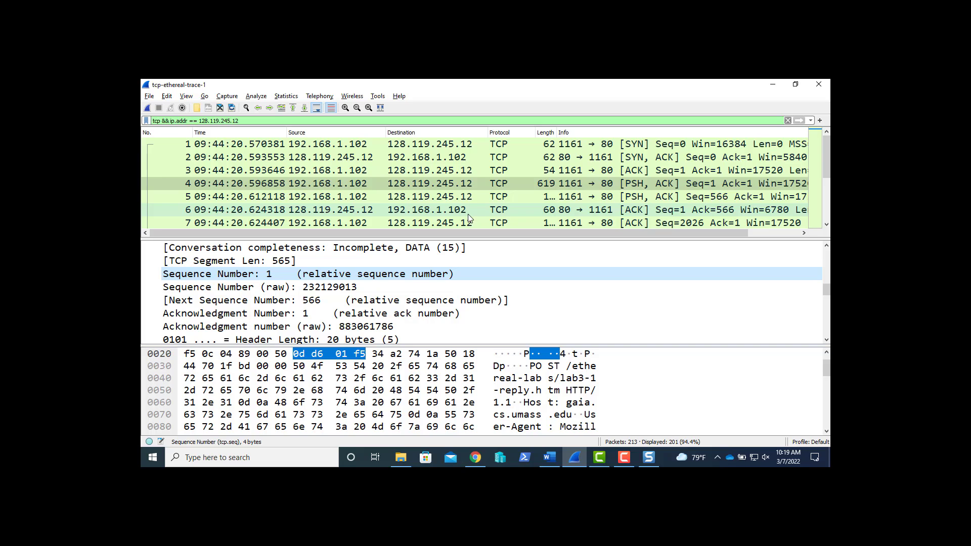
key(alt+Tab)
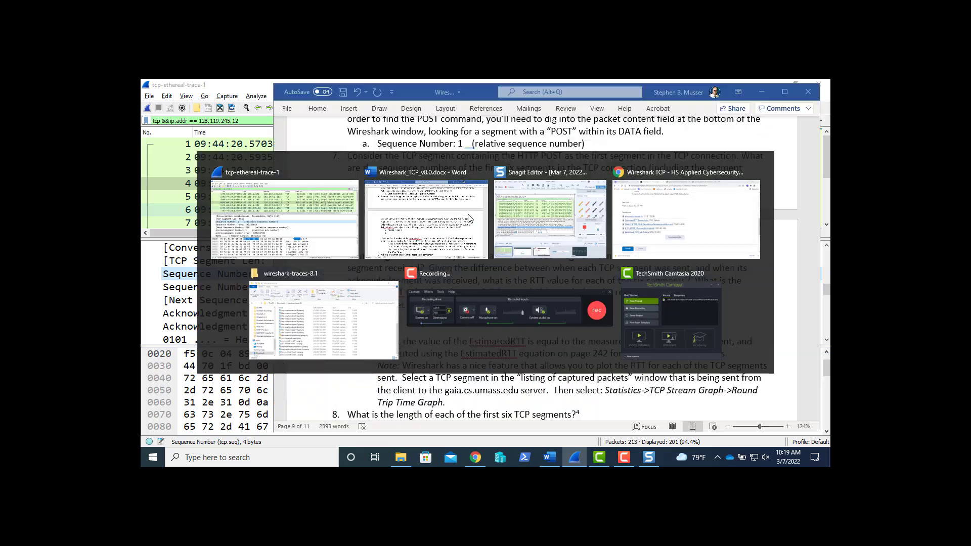
text(Packet 5,)
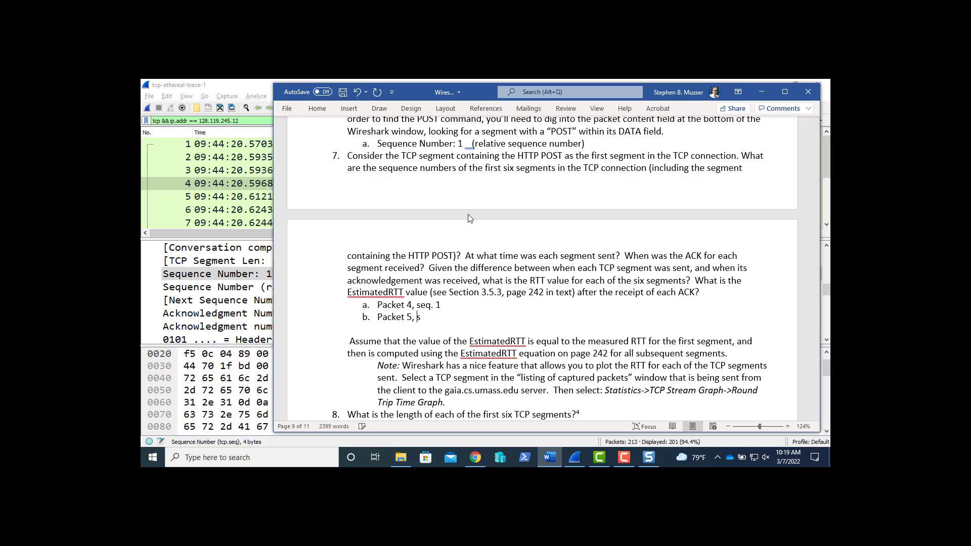
text( seq. 566)
key(Return)
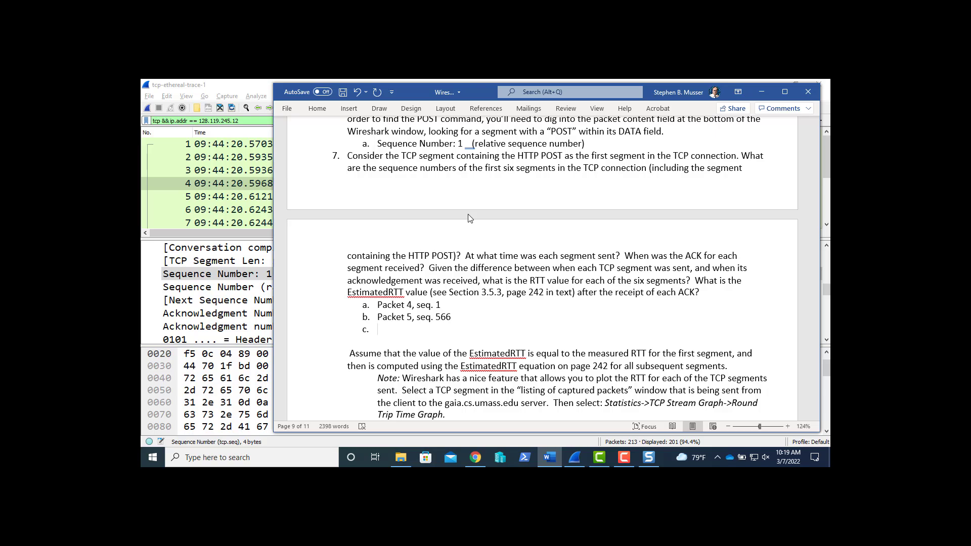
Look up the next client segment, packet 7, in Wireshark and enter "Packet 7, seq. 2026" as answer c in Word, starting line d
key(alt+Tab)
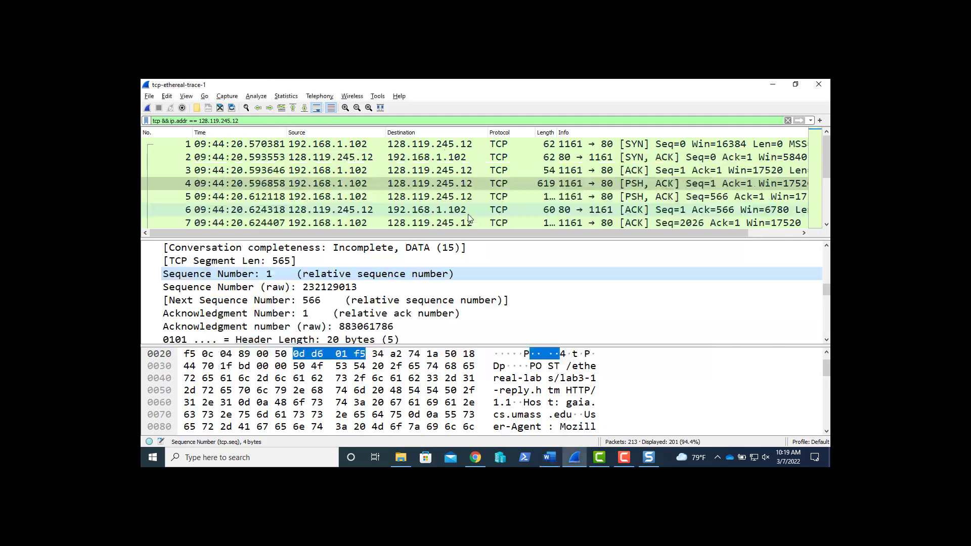
click(582, 199)
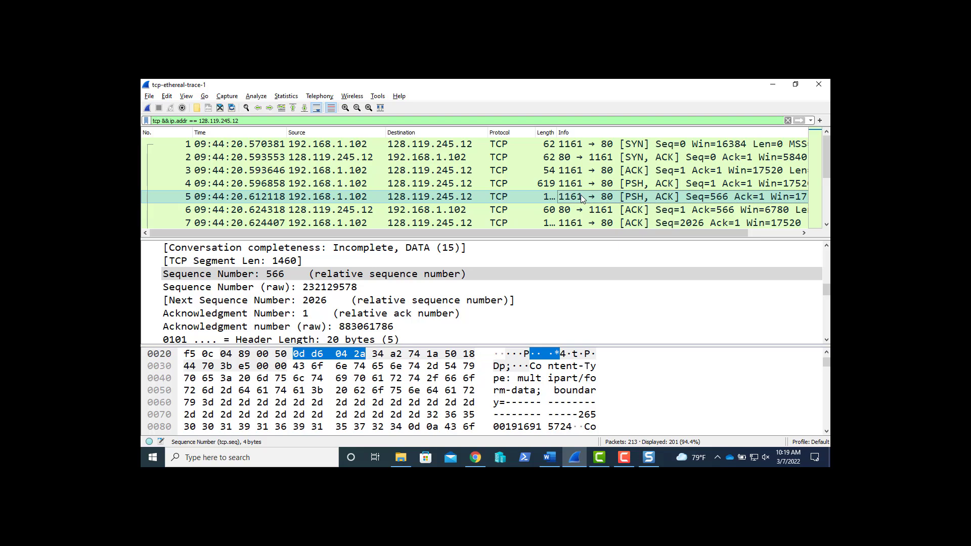
scroll(581, 199, down, 1)
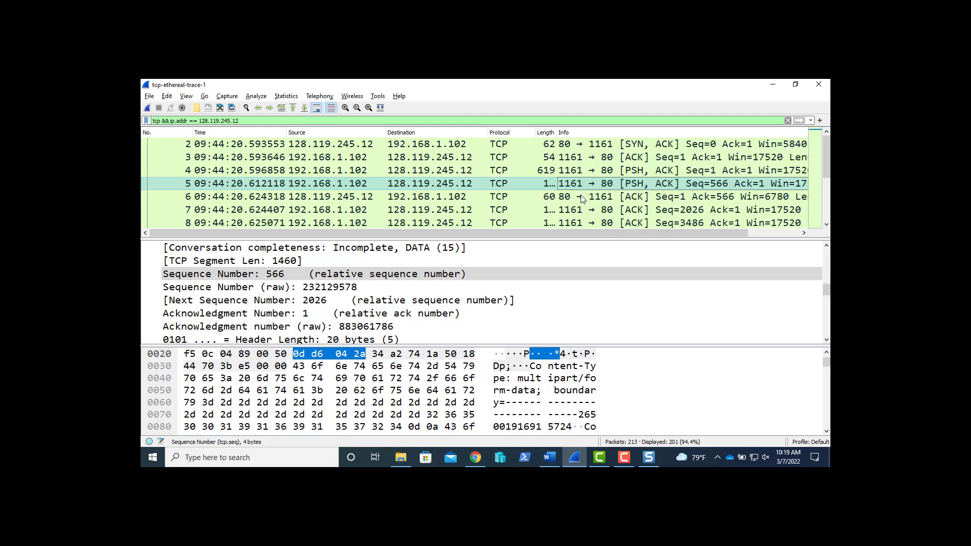
click(561, 215)
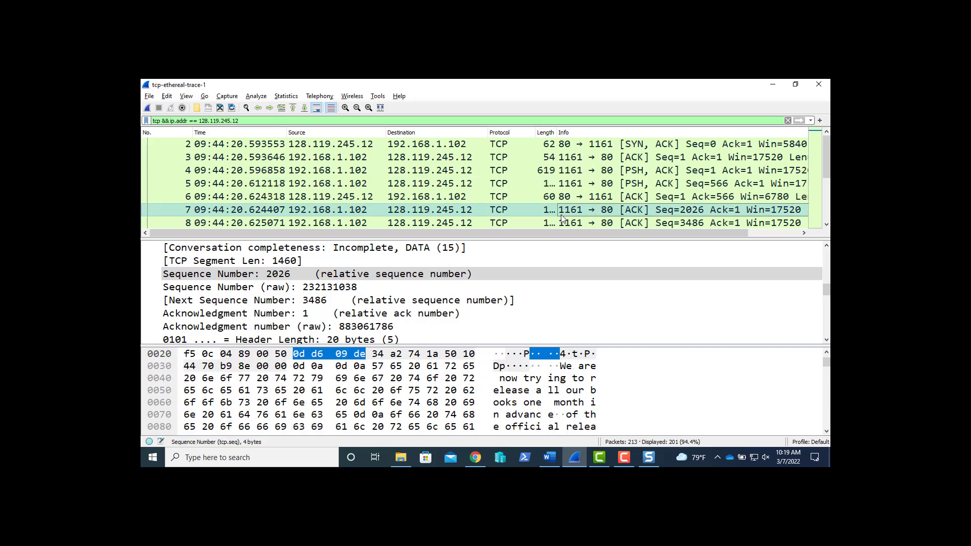
key(alt+Tab)
text(pac)
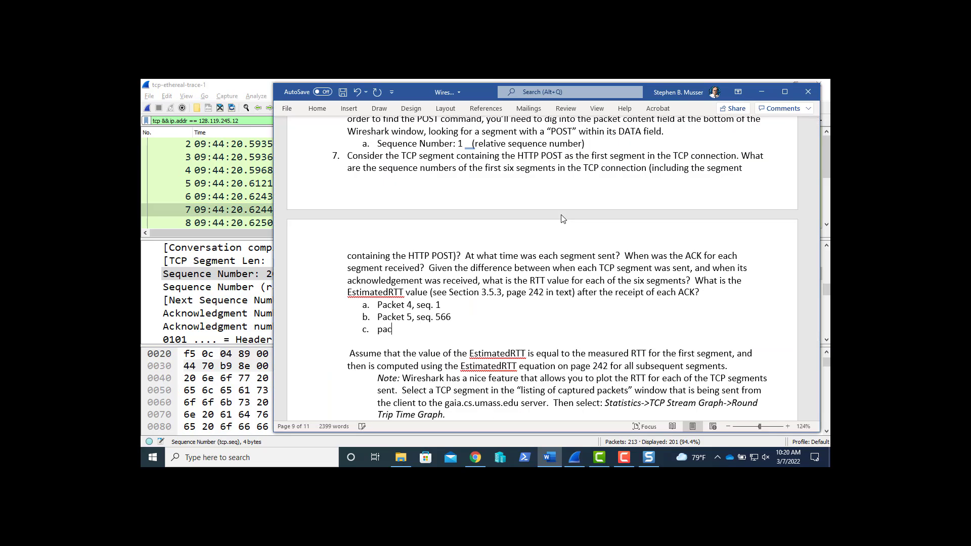
text(ket 7, seq. 2026)
key(Return)
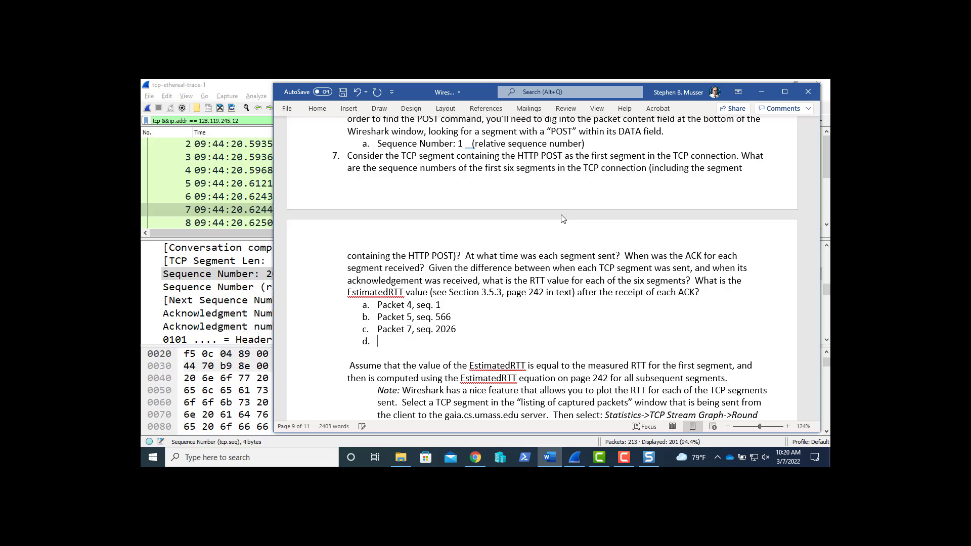
Look up packet 8's sequence number in Wireshark and begin answer d under question 7 in Word with "Packet 8"
key(alt+Tab)
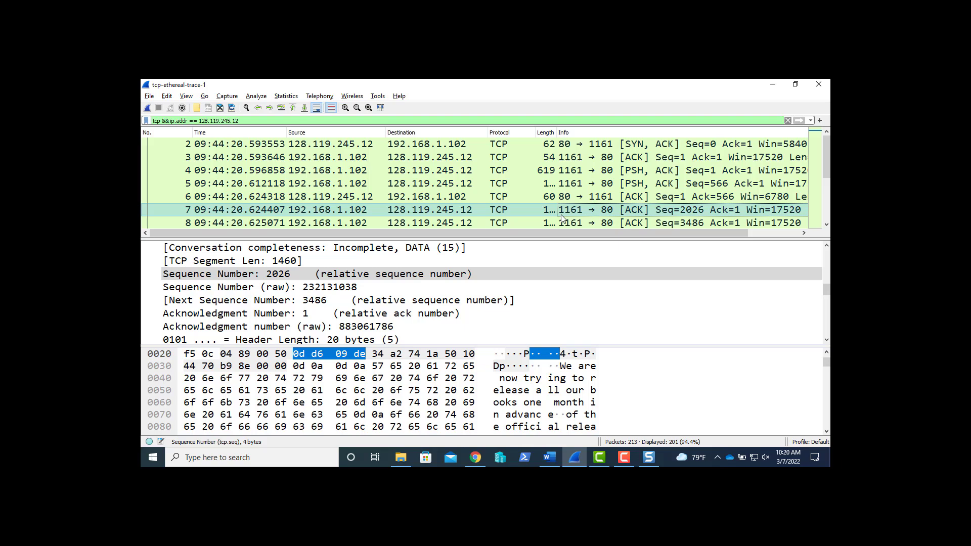
scroll(452, 194, down, 1)
click(455, 197)
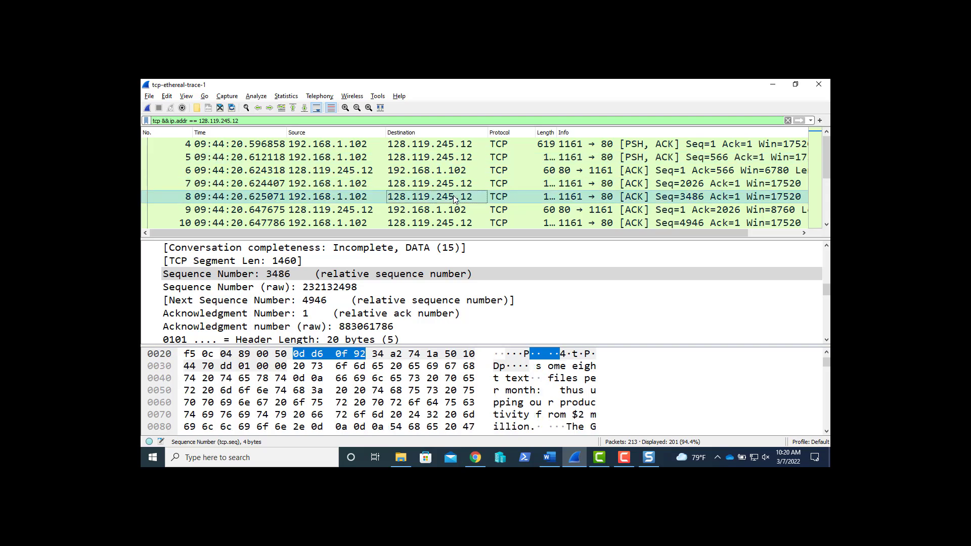
key(alt+Tab)
text(Packet 8)
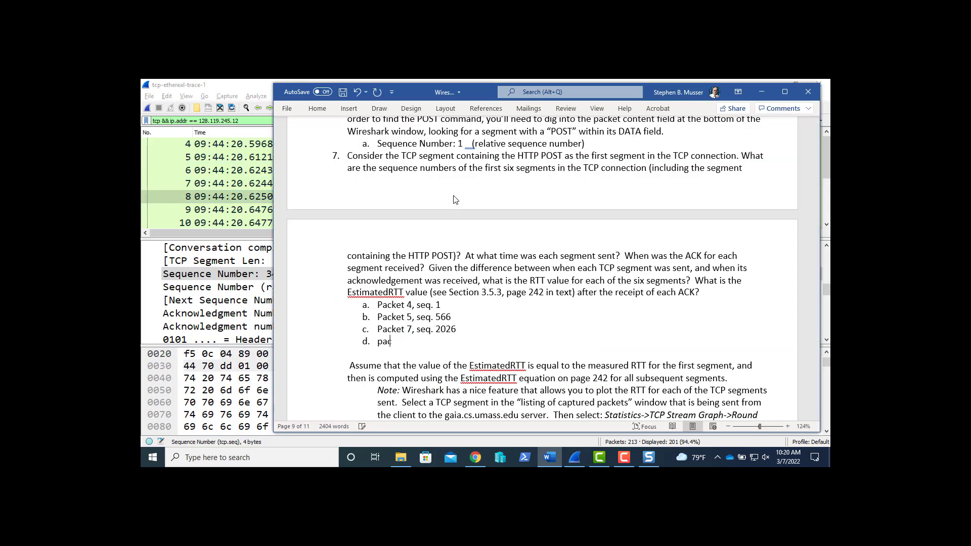
Complete item d under question 7 as "Packet 8, seq. 3486" and start the next list item
text(, seq. 3486)
key(Return)
Switch to Wireshark and select packet 10, the next TCP segment sent from 192.168.1.102 after packet 8
key(alt+Tab)
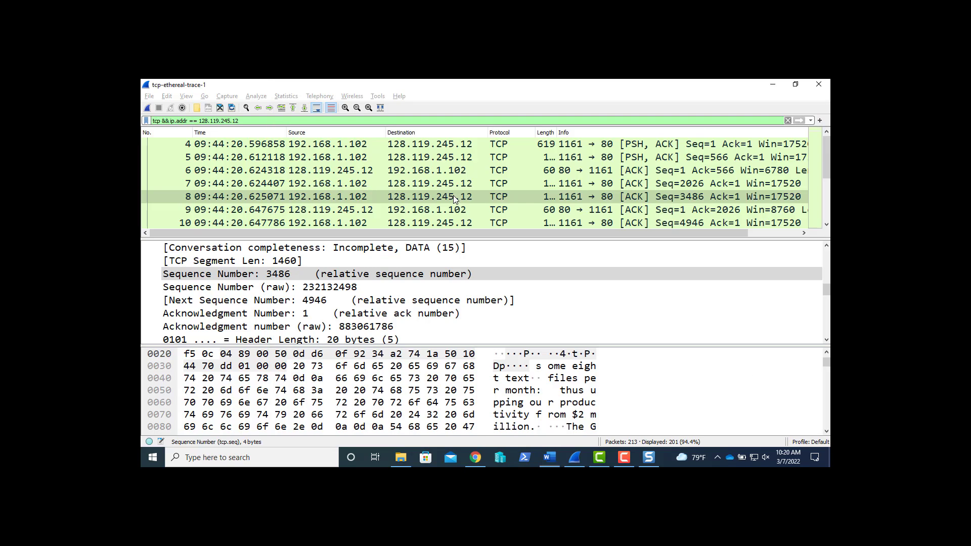
click(453, 196)
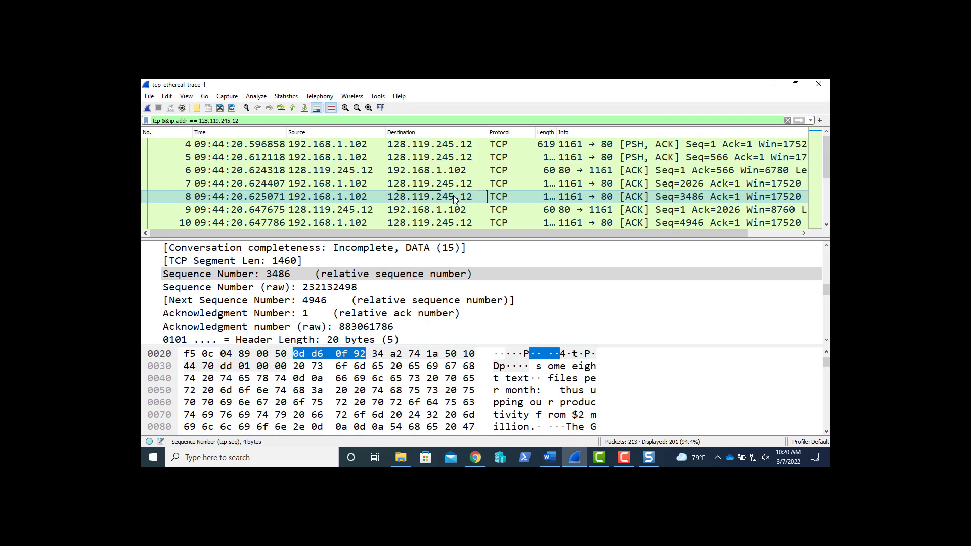
click(497, 197)
scroll(497, 197, down, 1)
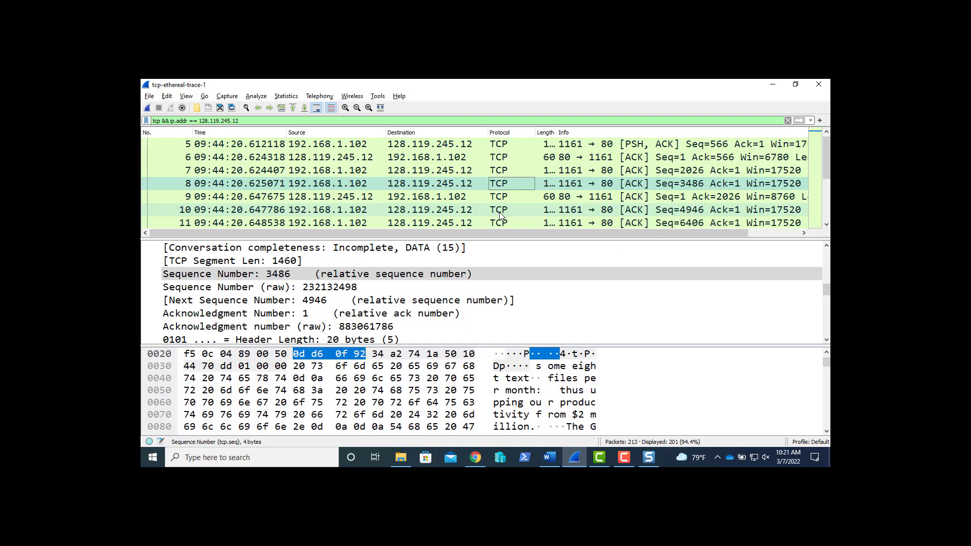
click(473, 210)
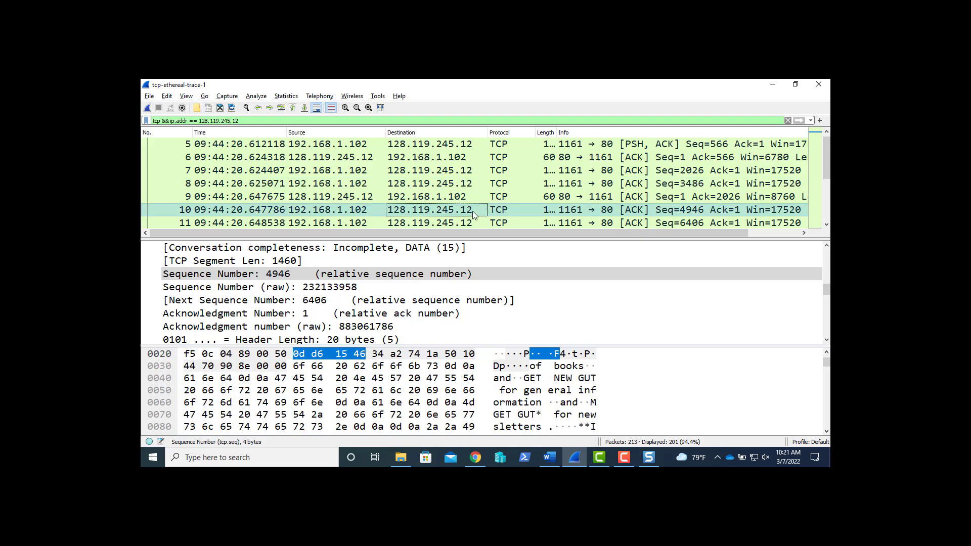
Return to the Word document, enter "Packet 10, seq. 4946" as item e and start item f
key(alt+Tab)
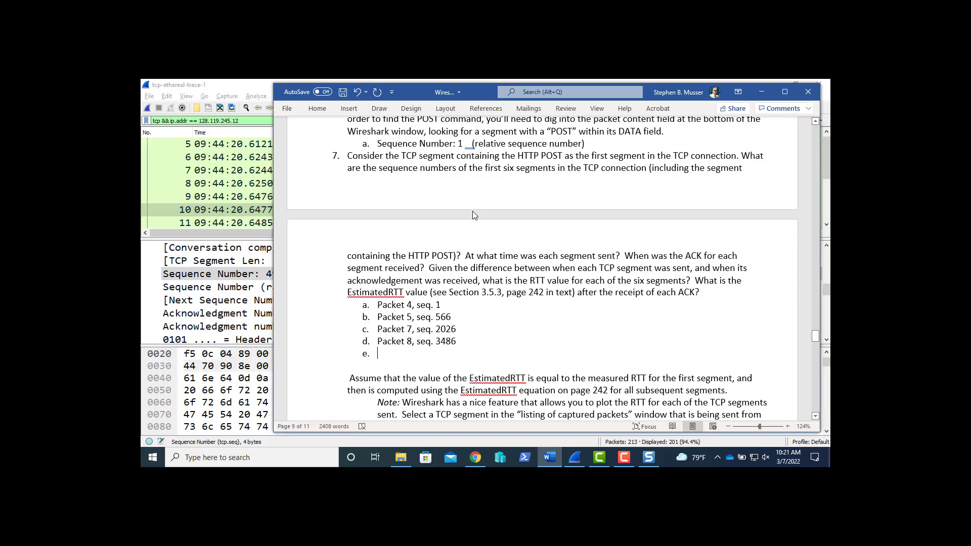
text(packet 1)
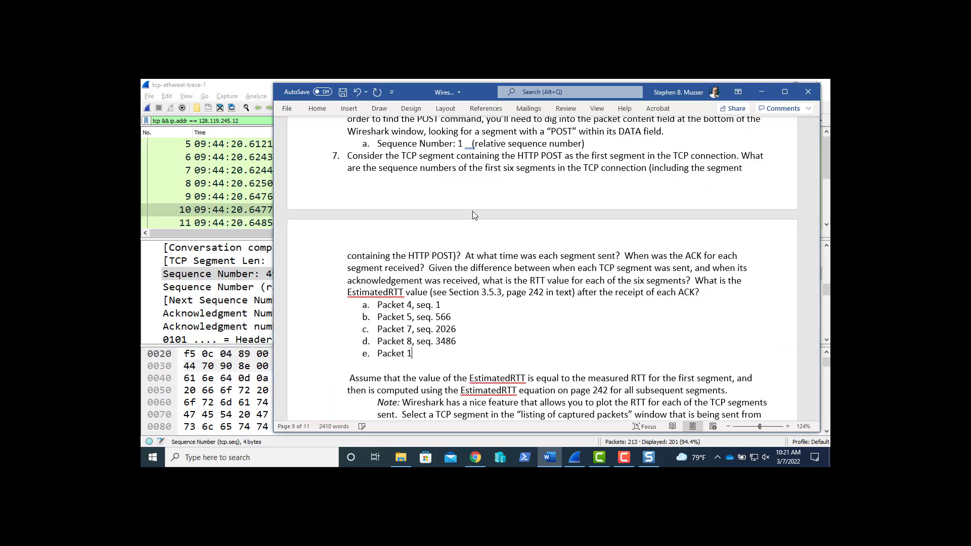
text(0,)
text(q.)
key(BackSpace)
key(BackSpace)
key(BackSpace)
key(alt+Tab)
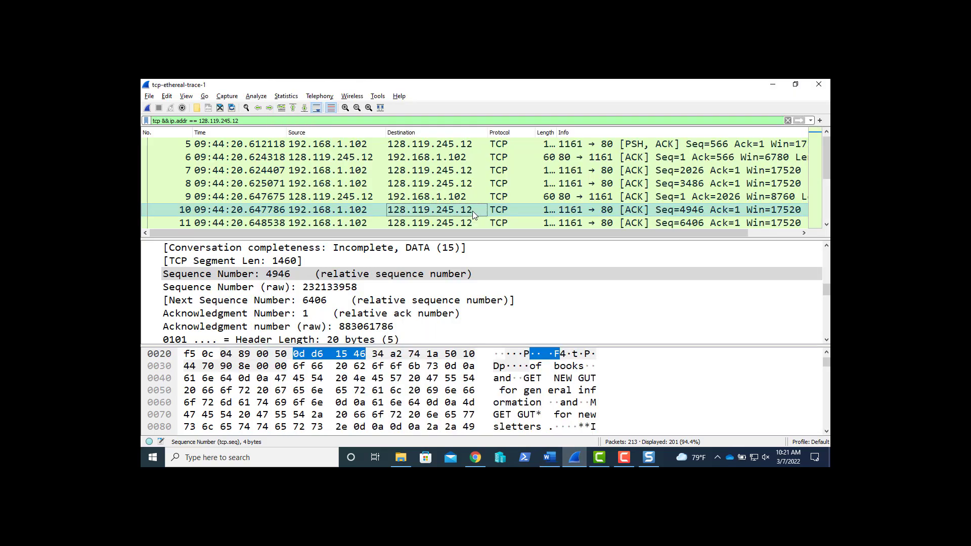
key(alt+Tab)
text(49)
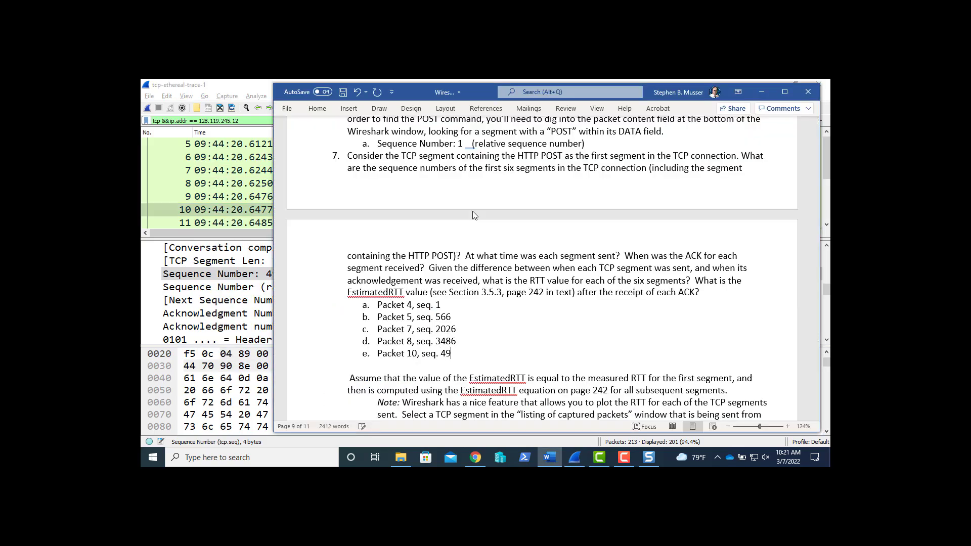
text(46)
key(Return)
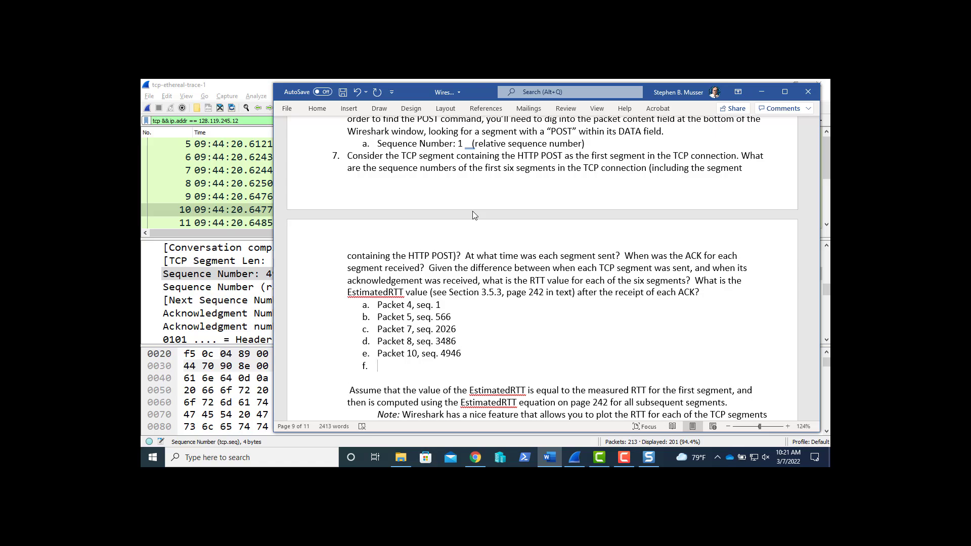
Look up packet 11's relative sequence number in Wireshark and enter "Packet 11. Seq. 6406" as item f in Word
key(alt+Tab)
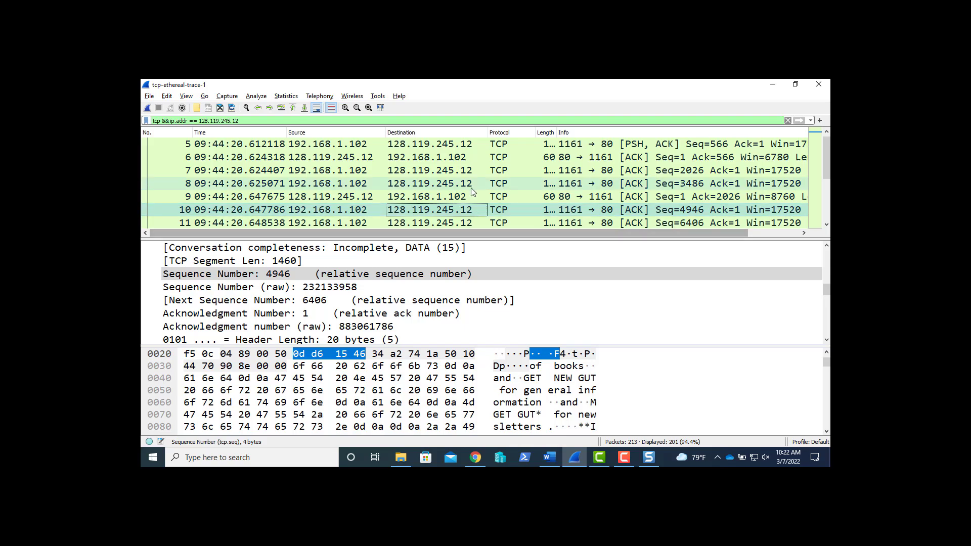
scroll(471, 187, down, 1)
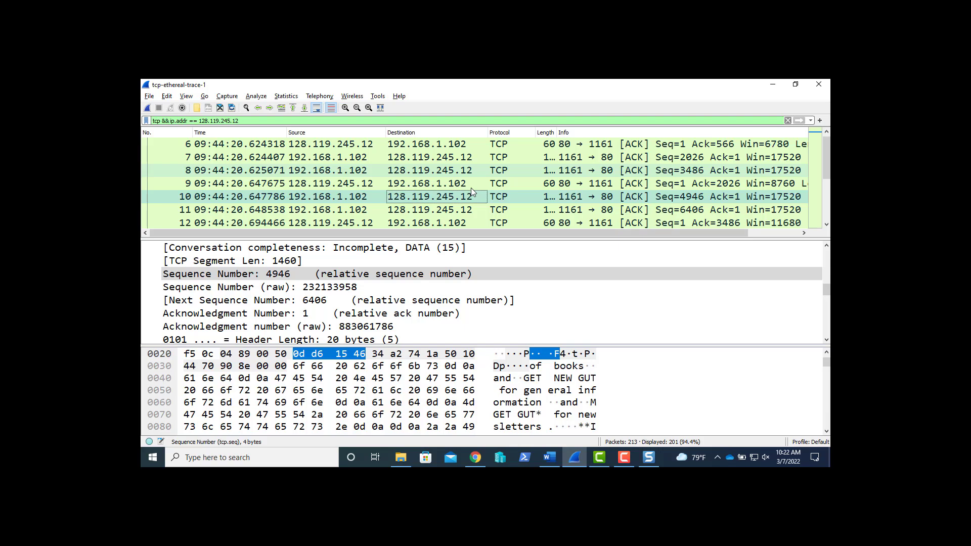
click(475, 208)
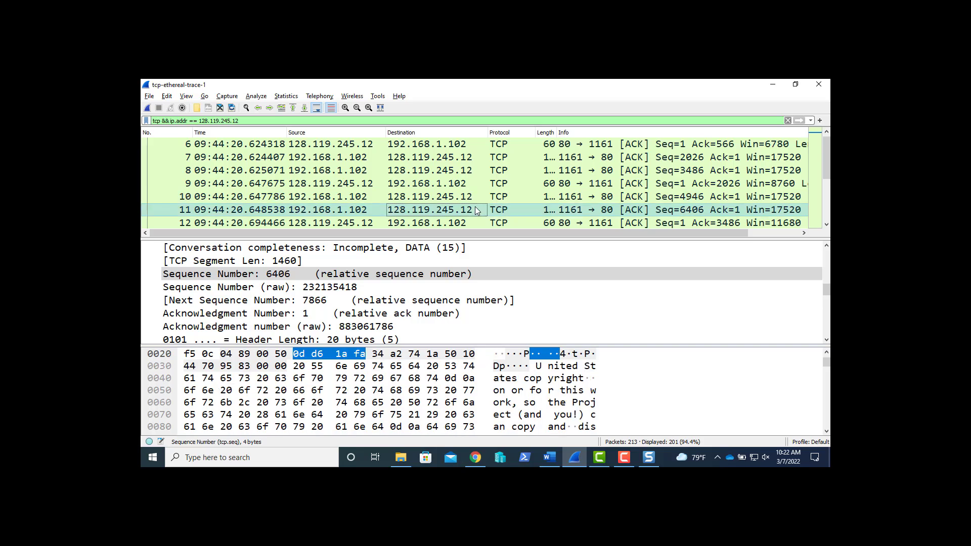
key(alt+Tab)
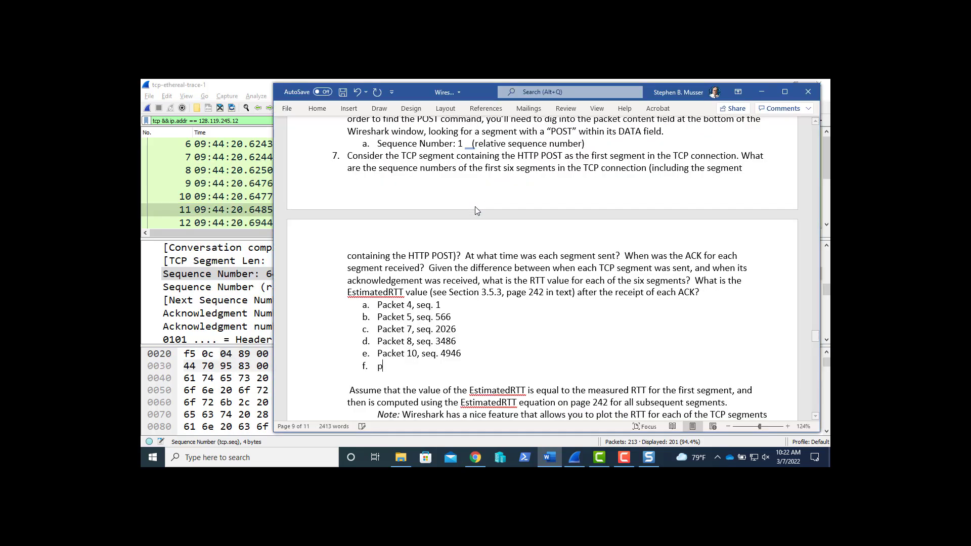
text(cket 11. seq. 6406)
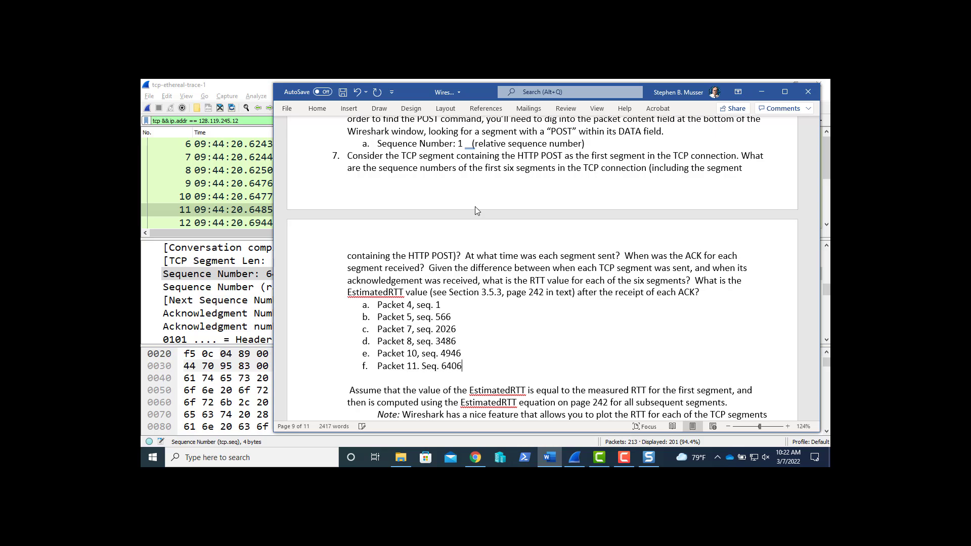
Reposition the Word window below Wireshark's packet list, with the question 7 answers in view
key(alt+Tab)
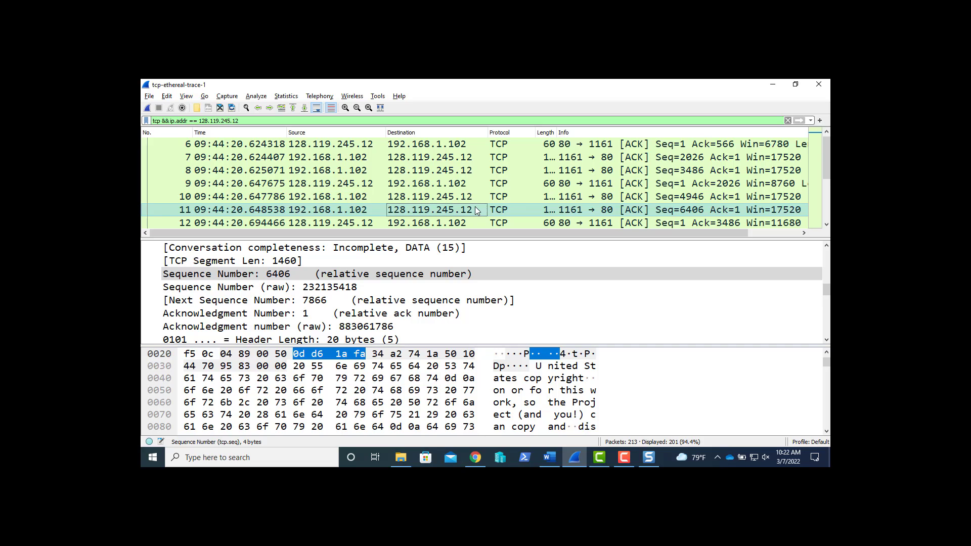
key(alt+Tab)
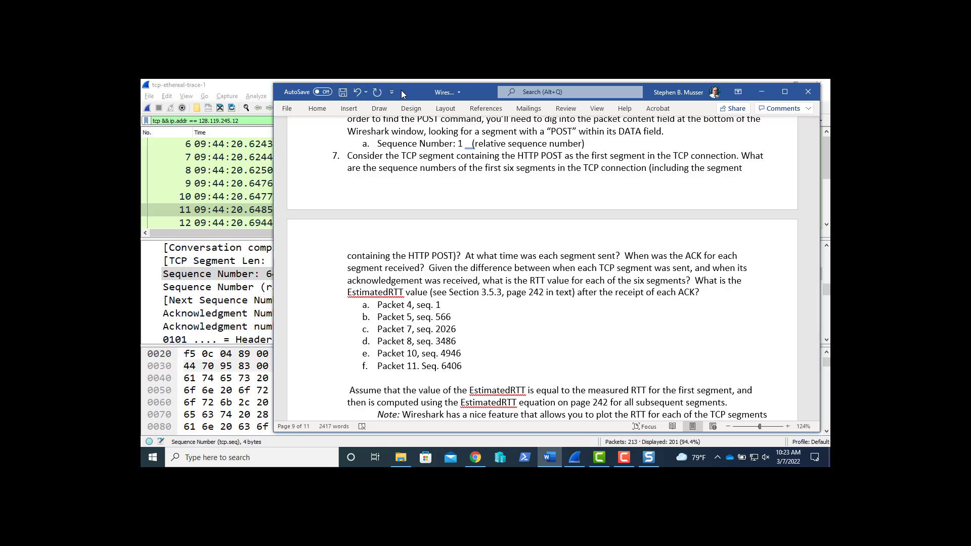
drag(408, 91, 422, 147)
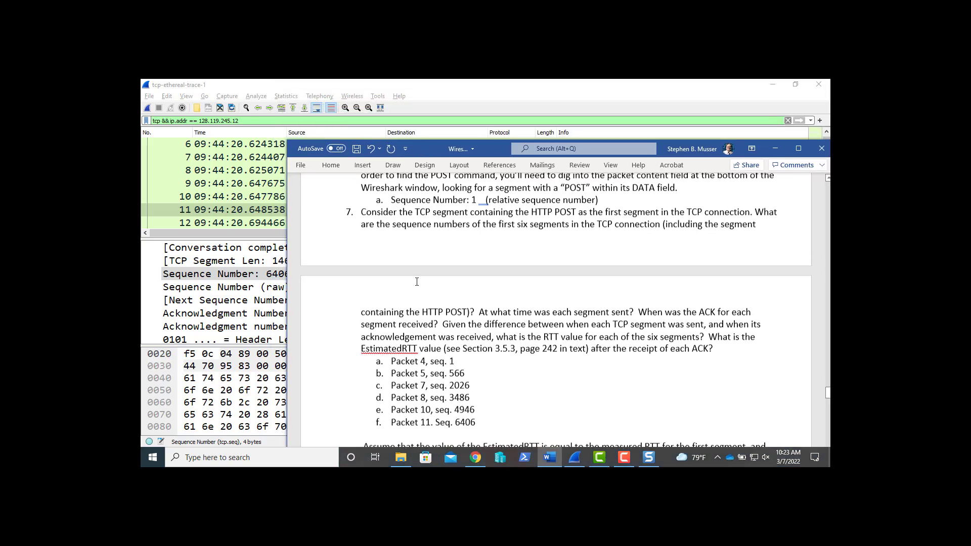
scroll(417, 282, down, 3)
scroll(417, 282, down, 1)
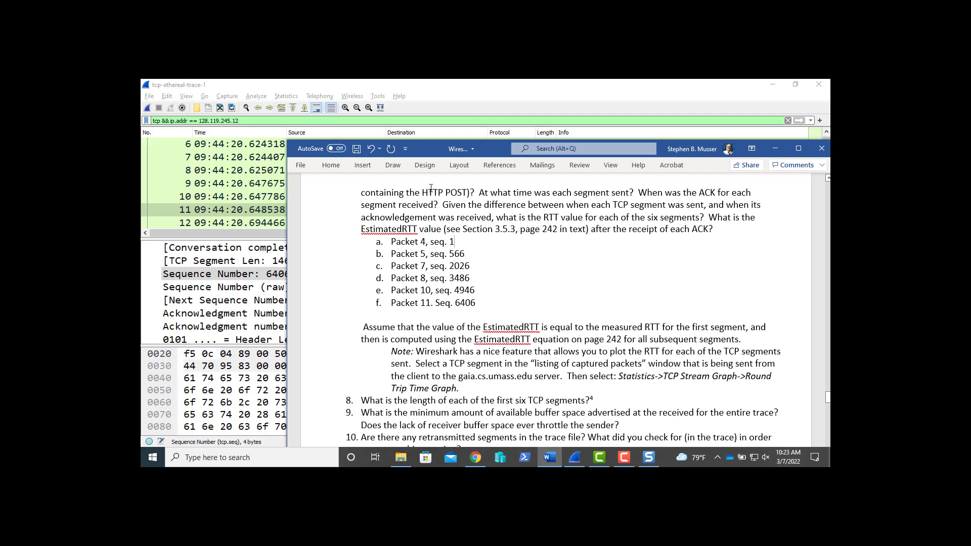
drag(429, 146, 414, 259)
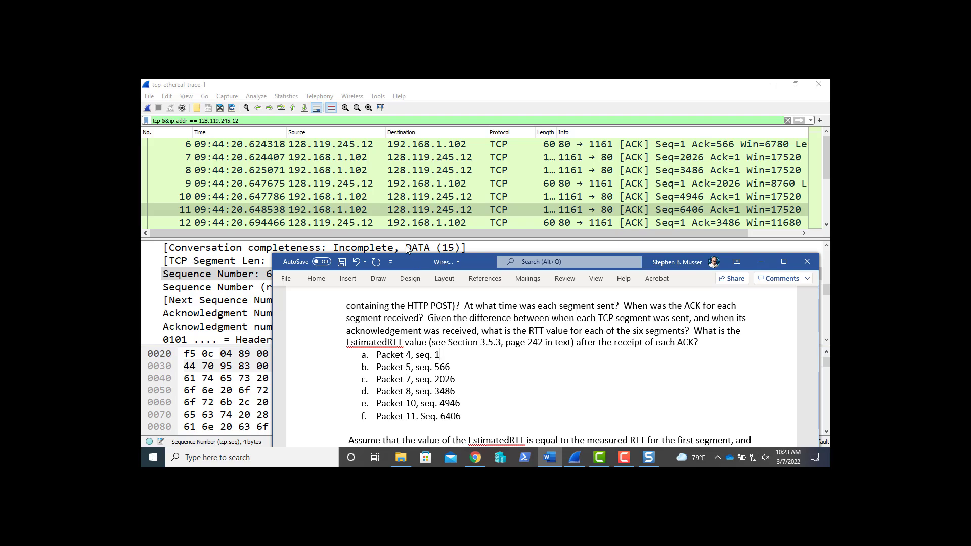
Change Wireshark's time display format to Seconds Since Beginning of Capture
scroll(347, 173, up, 1)
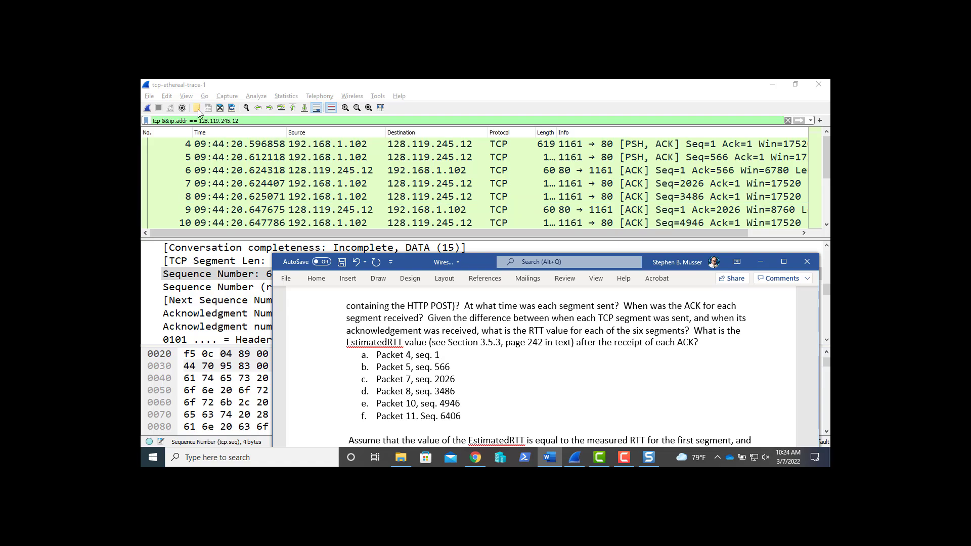
click(167, 97)
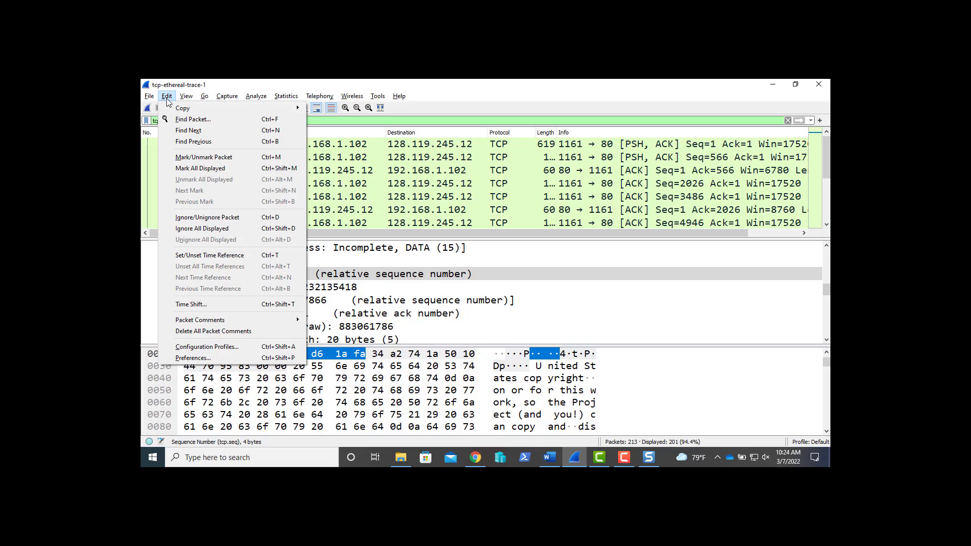
mouse_move(185, 101)
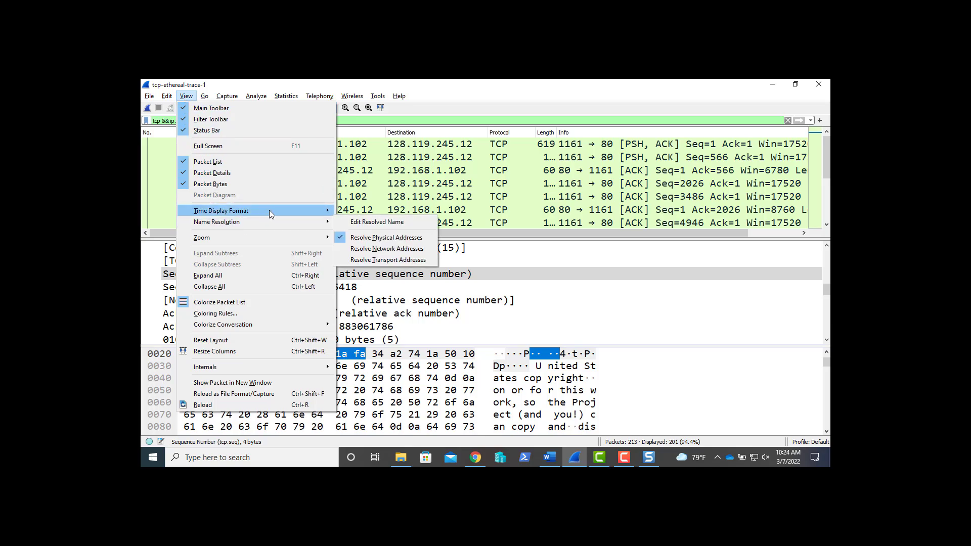
mouse_move(269, 210)
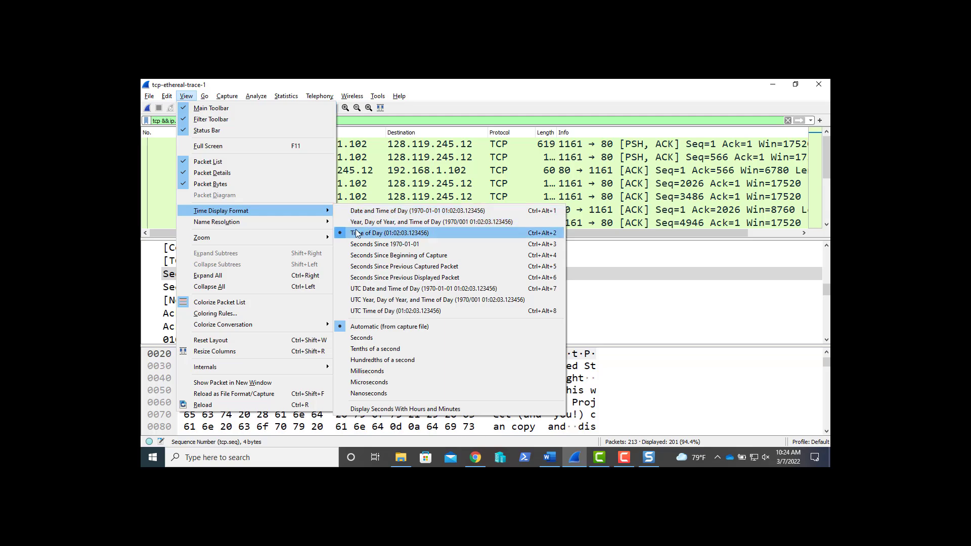
click(369, 258)
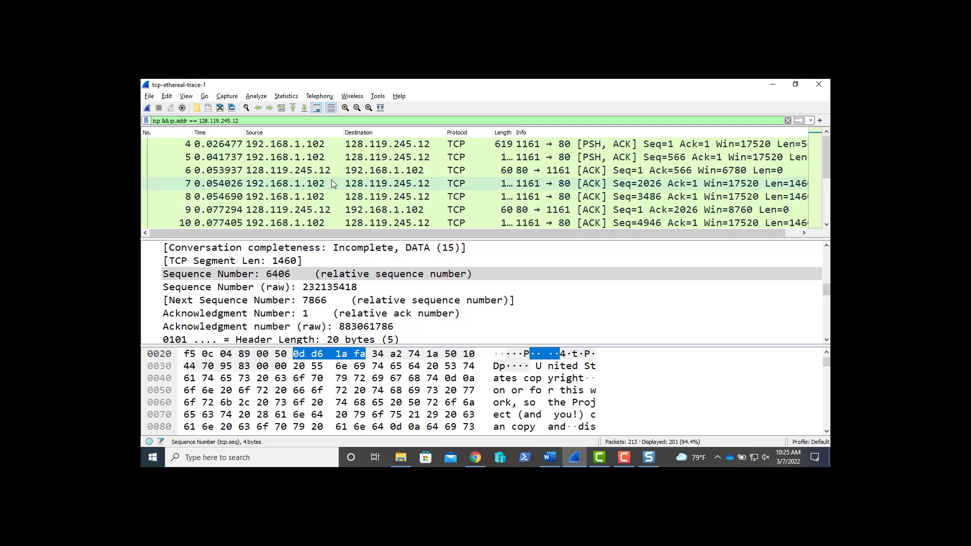
Examine the payload bytes of packets 4 and 5 to compare the HTTP POST header with the start of the file data
click(350, 147)
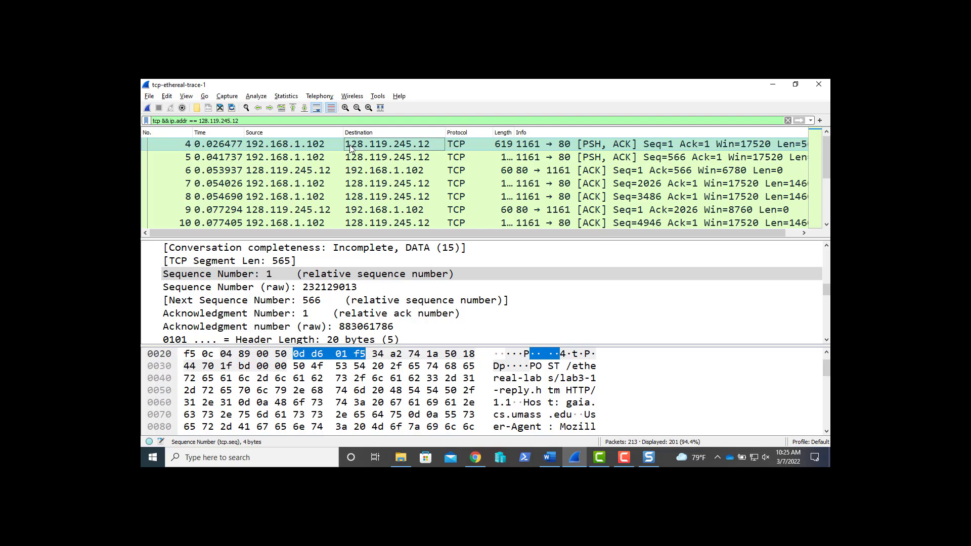
click(390, 157)
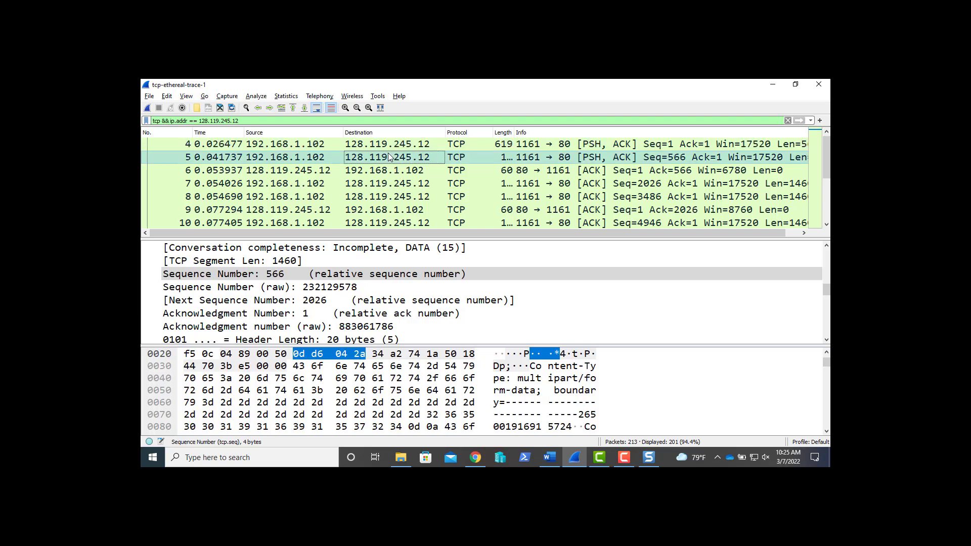
scroll(565, 403, down, 2)
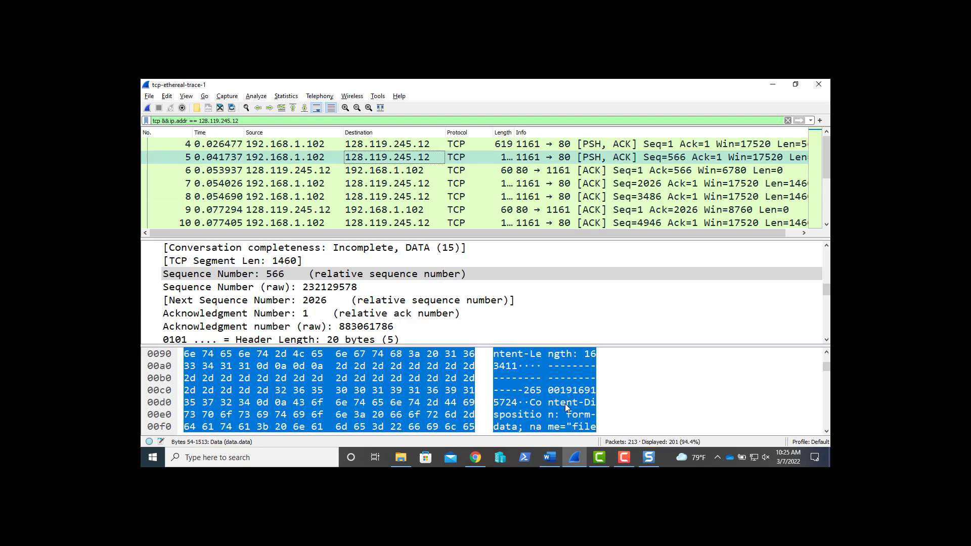
scroll(565, 403, down, 3)
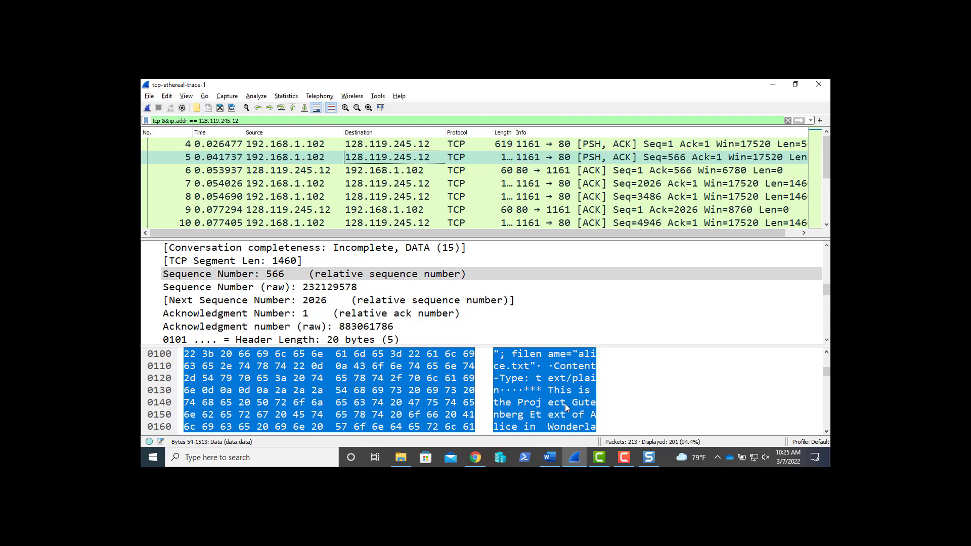
click(463, 147)
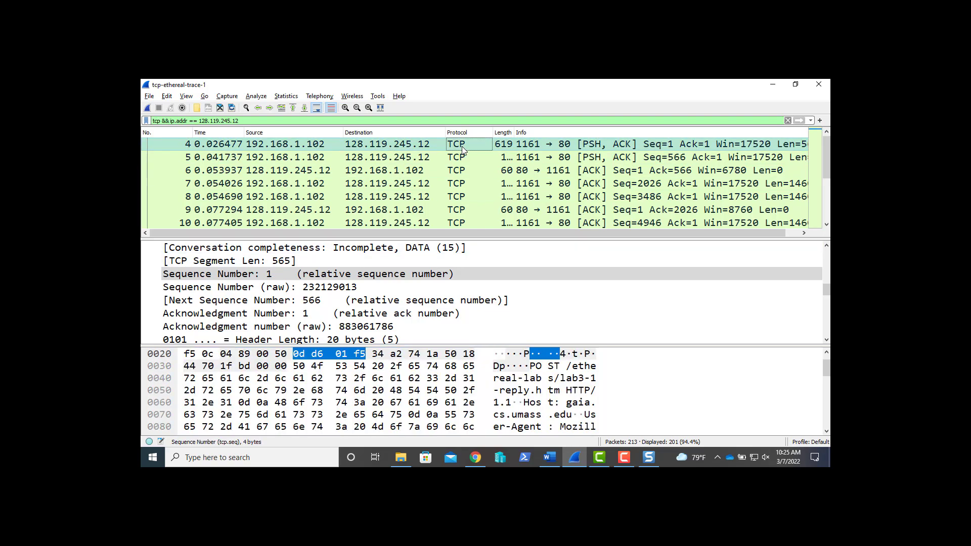
scroll(526, 379, down, 3)
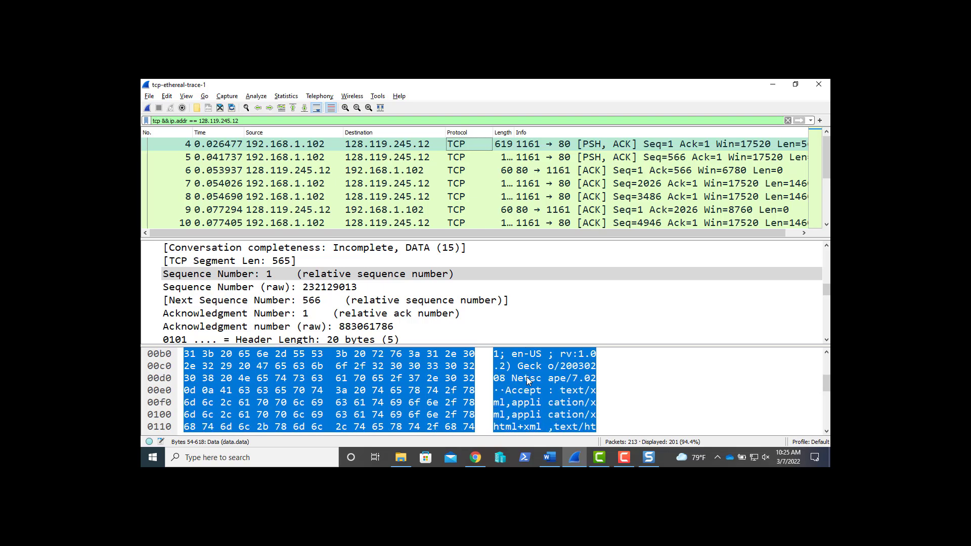
scroll(526, 378, down, 6)
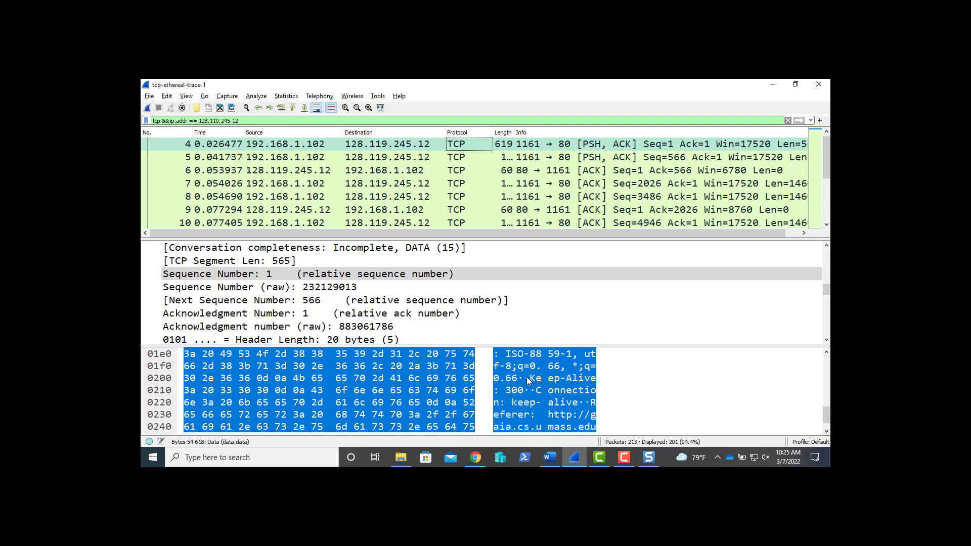
scroll(526, 377, down, 1)
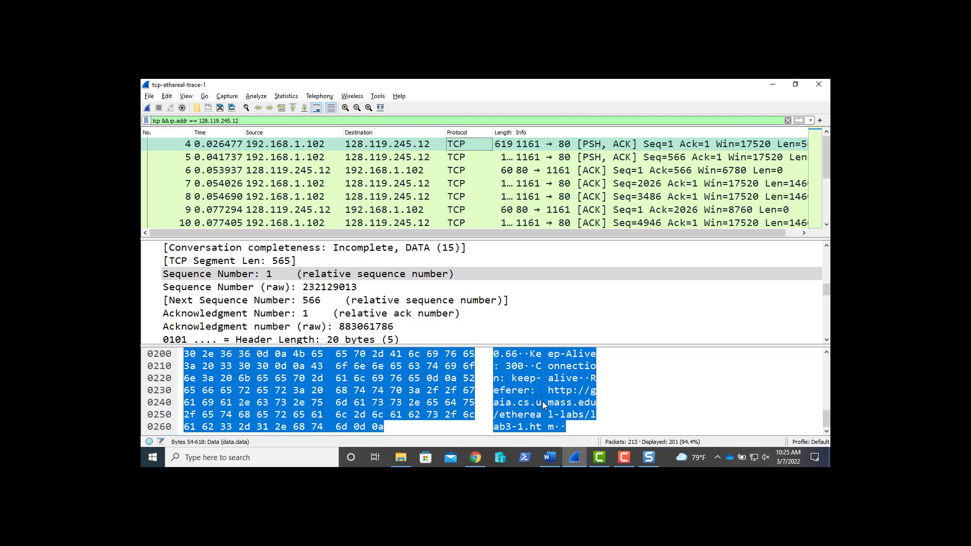
click(451, 160)
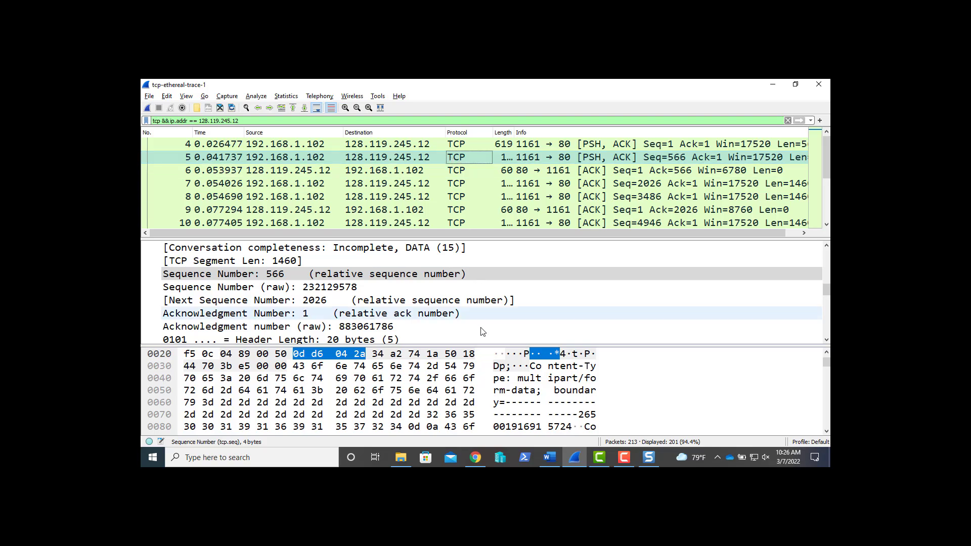
click(505, 402)
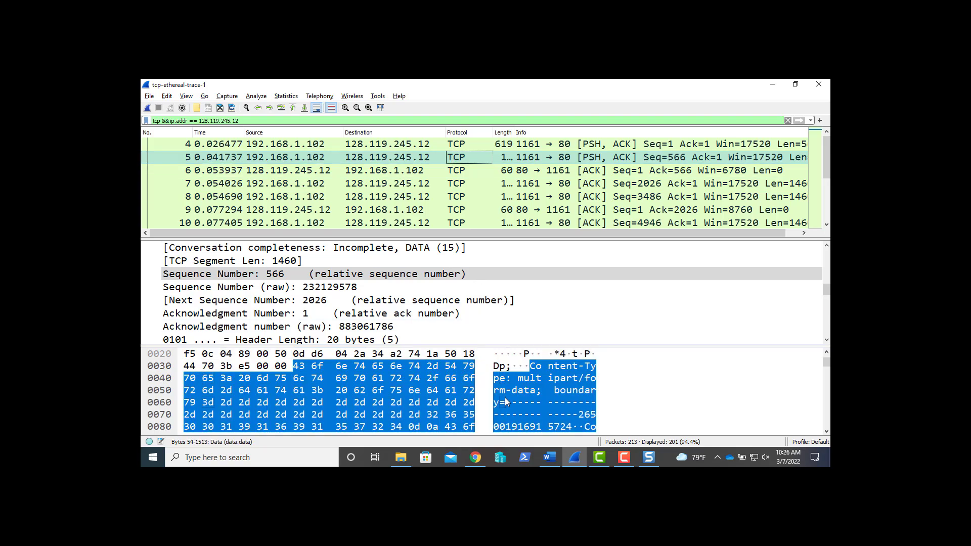
scroll(506, 402, down, 5)
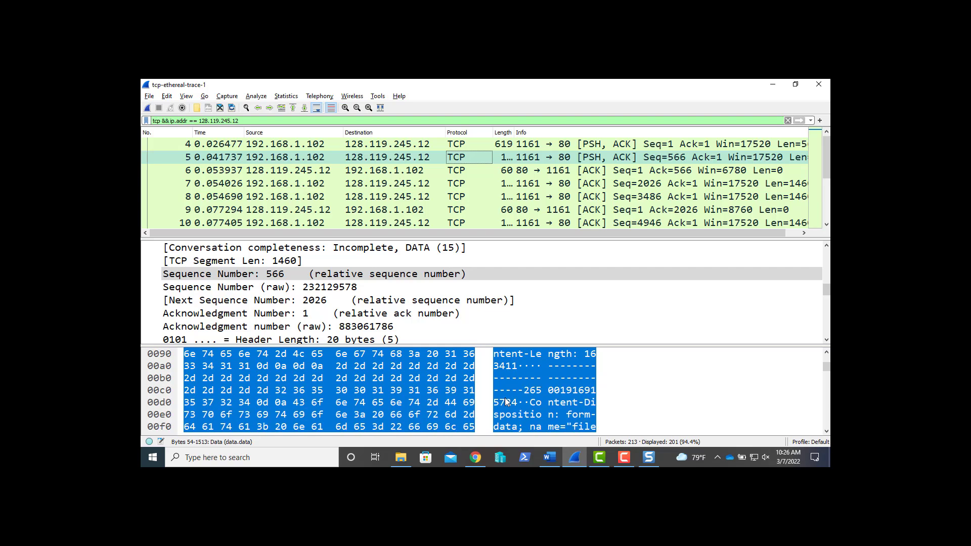
Examine the rest of packet 5's payload bytes to read the text of the uploaded file
scroll(505, 402, down, 2)
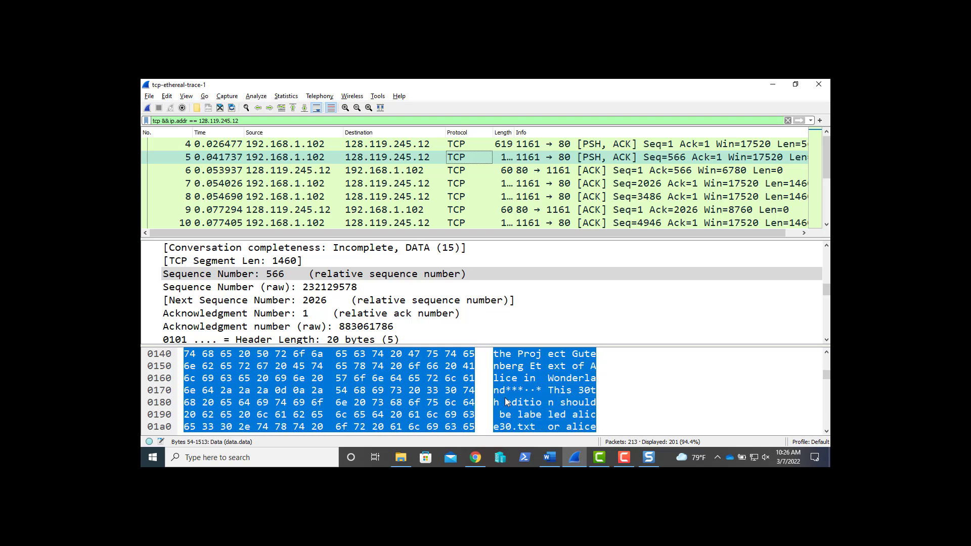
scroll(506, 401, down, 1)
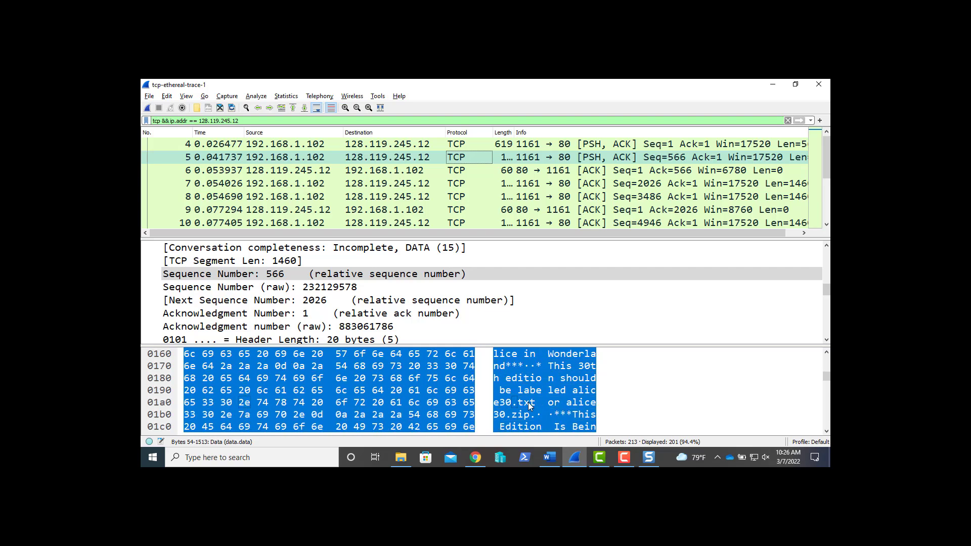
scroll(572, 414, down, 6)
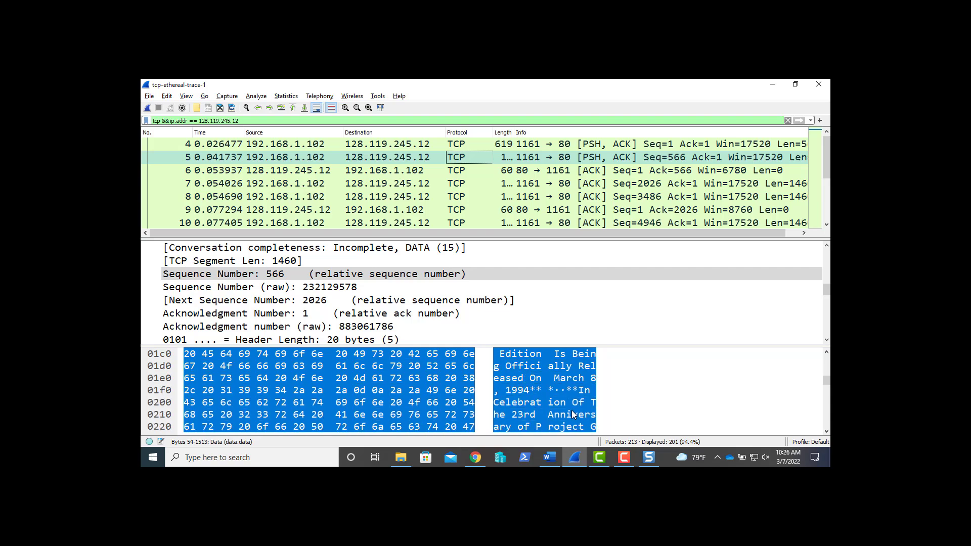
scroll(573, 415, down, 2)
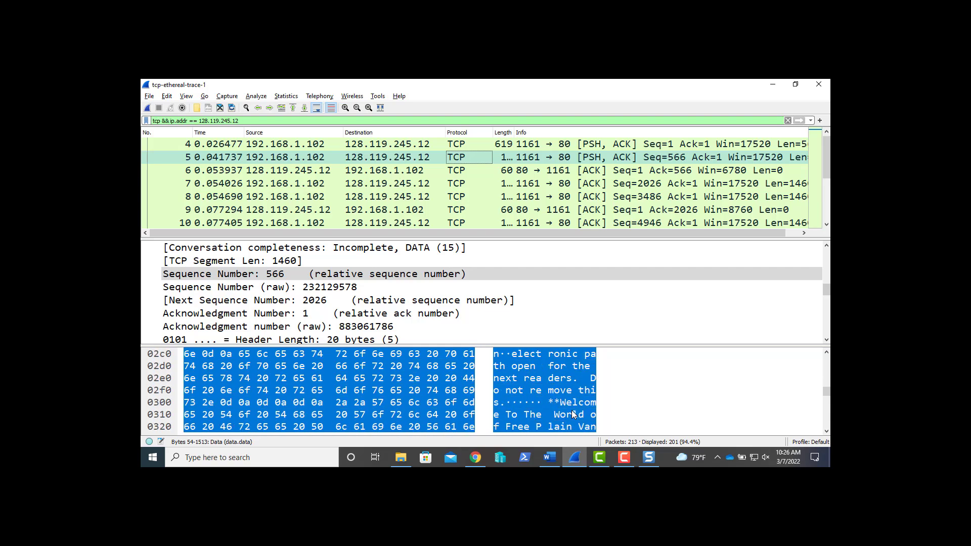
scroll(556, 389, up, 3)
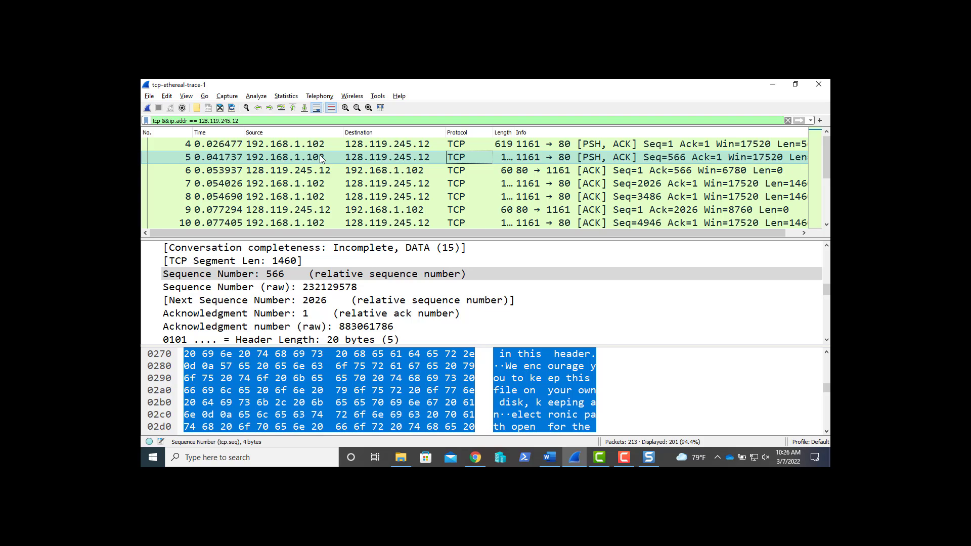
Select packet 6, the ACK for packet 5, and append "ack=.053937, seq=.041717, RTT=" to item b in Word
click(330, 173)
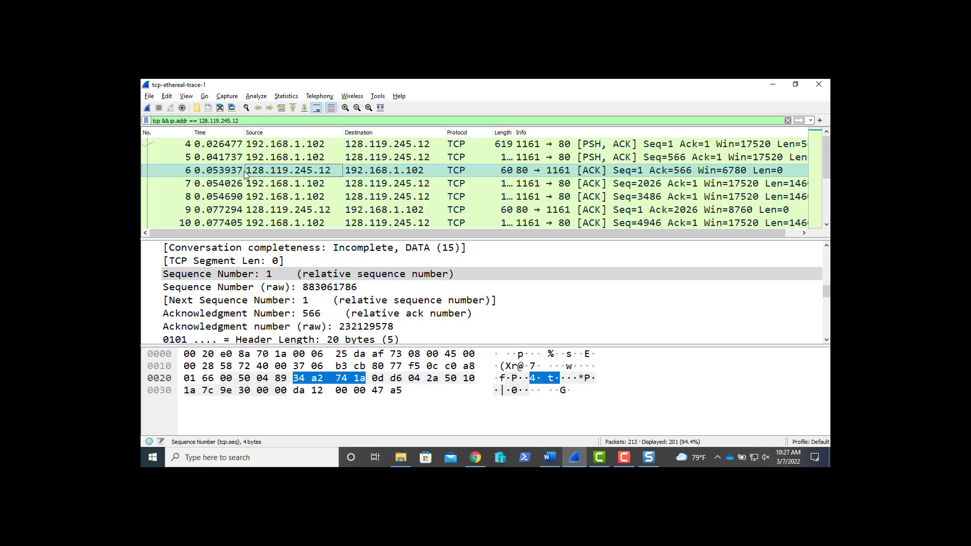
key(alt+Tab)
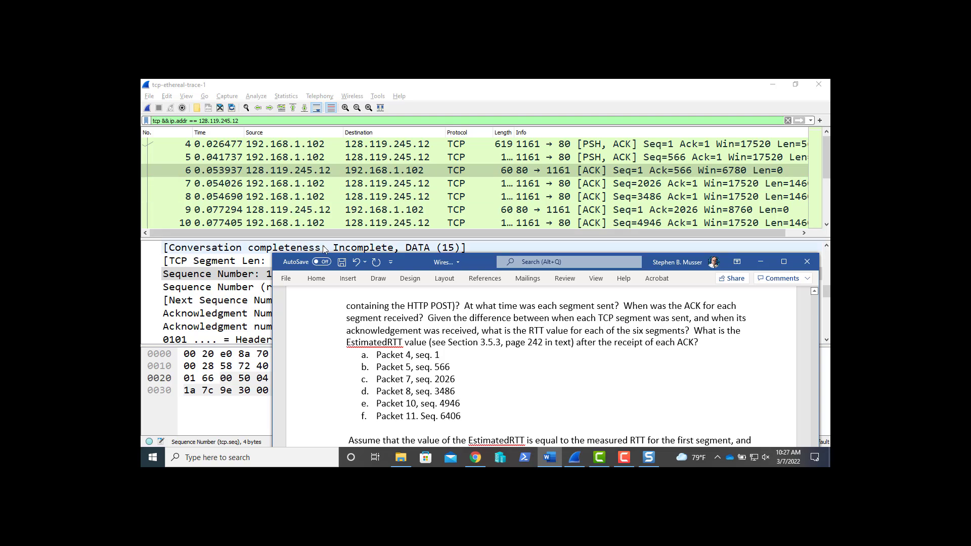
click(474, 367)
text(ack)
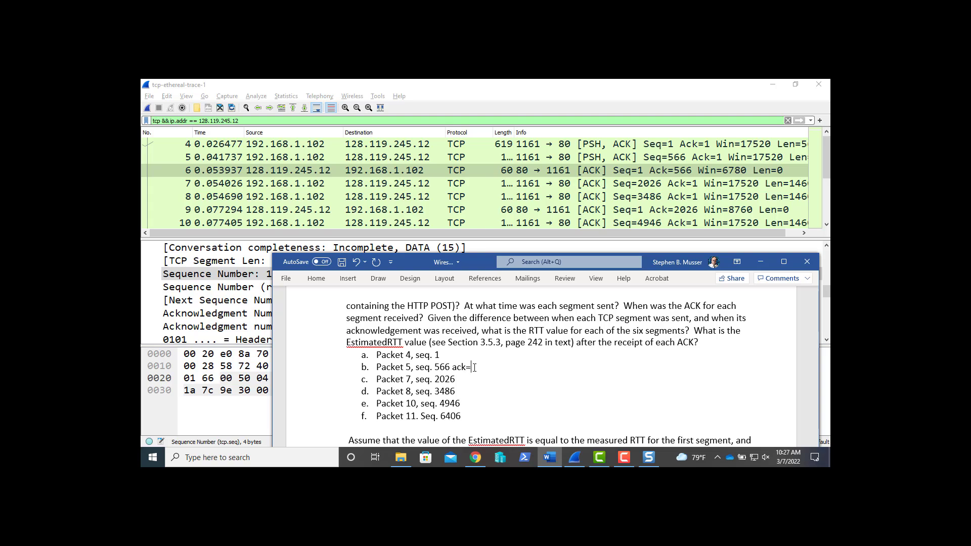
text(=.053937, seq=.041717, RTT=)
Open the Windows Calculator and subtract 0.041737 from 0.053937 to get packet 5's round-trip time
key(super)
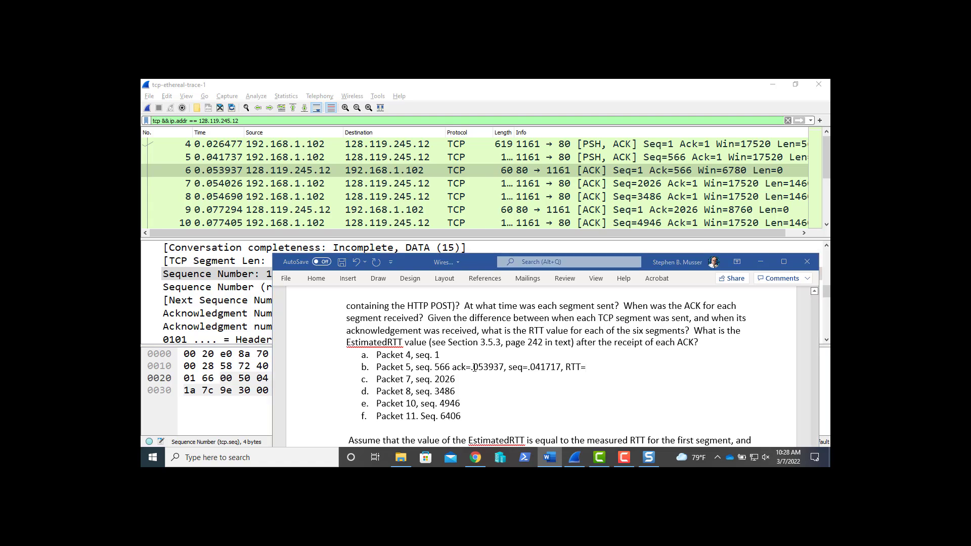
text(cal)
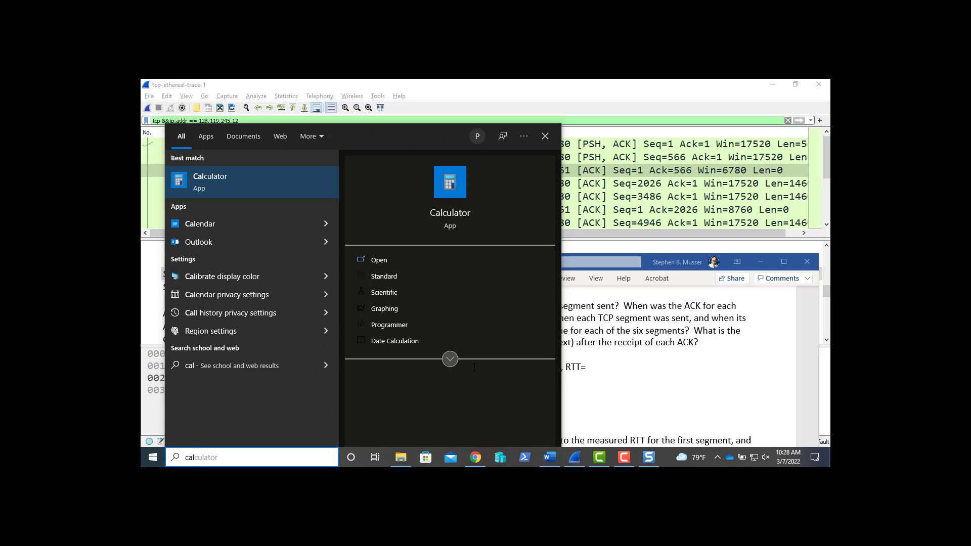
key(Return)
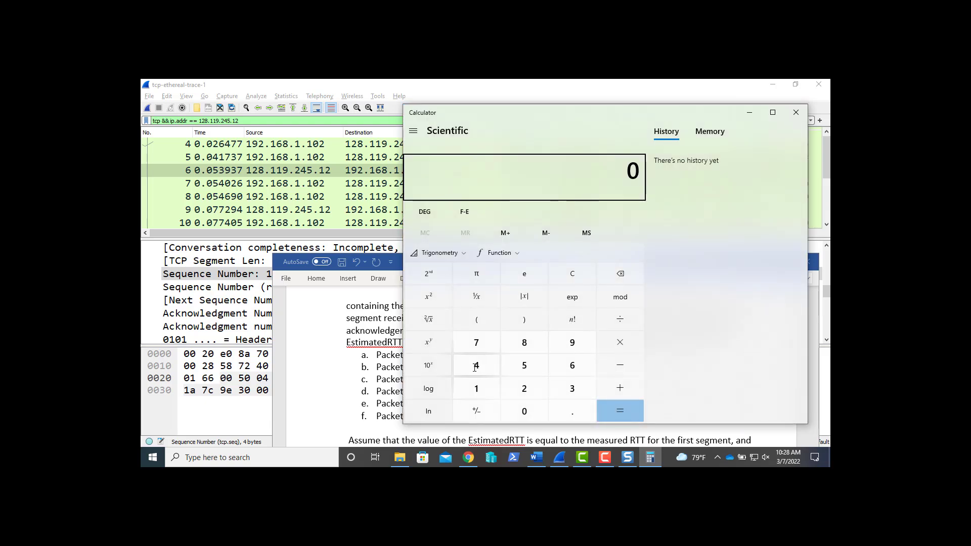
text(.0539)
text(37)
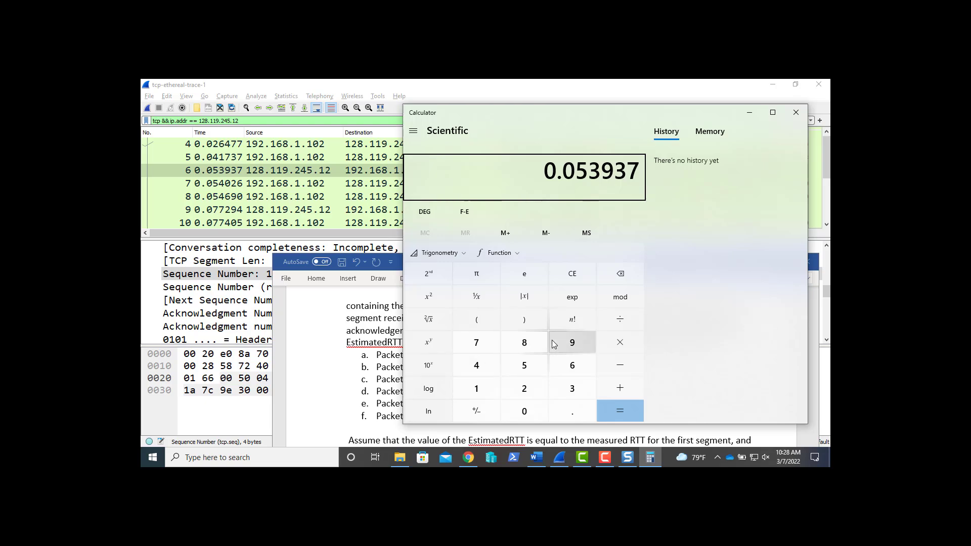
click(624, 370)
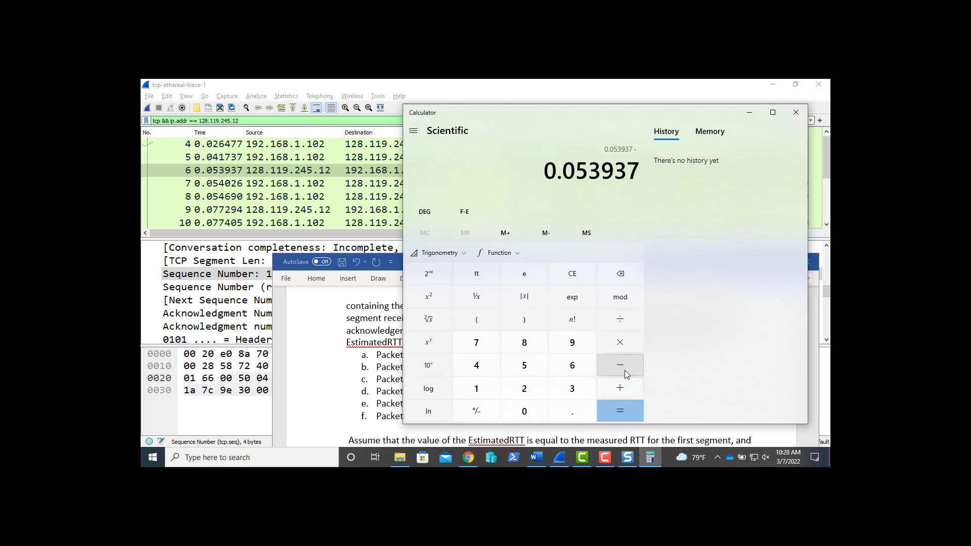
text(.04)
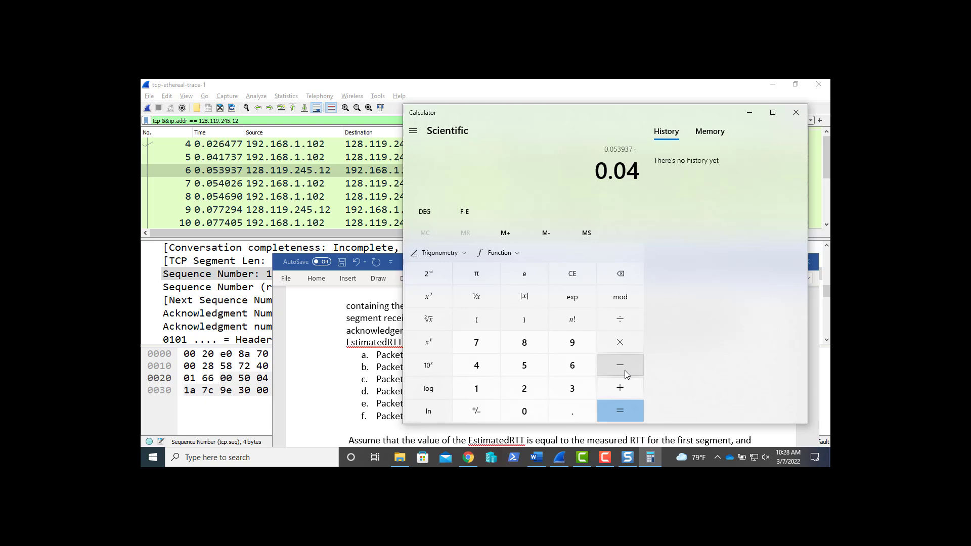
text(1737)
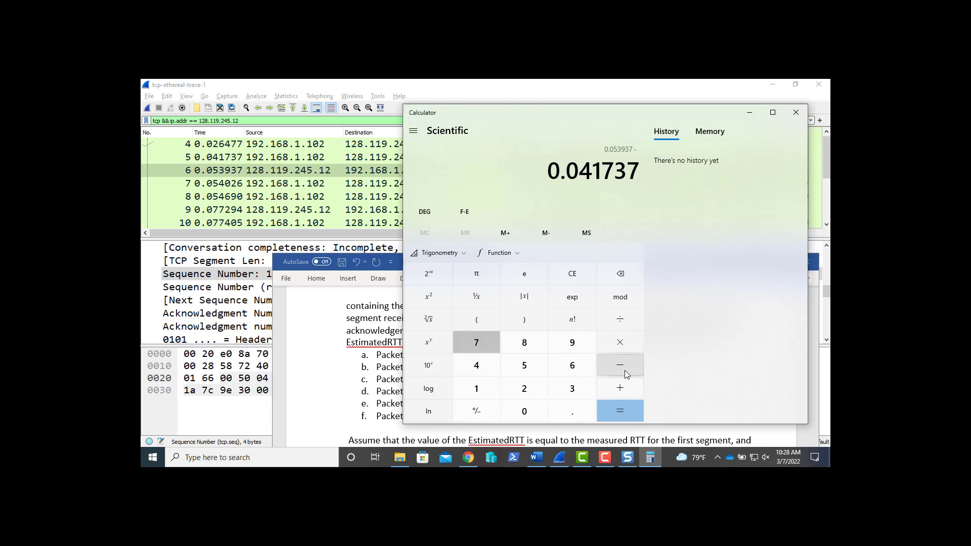
key(Return)
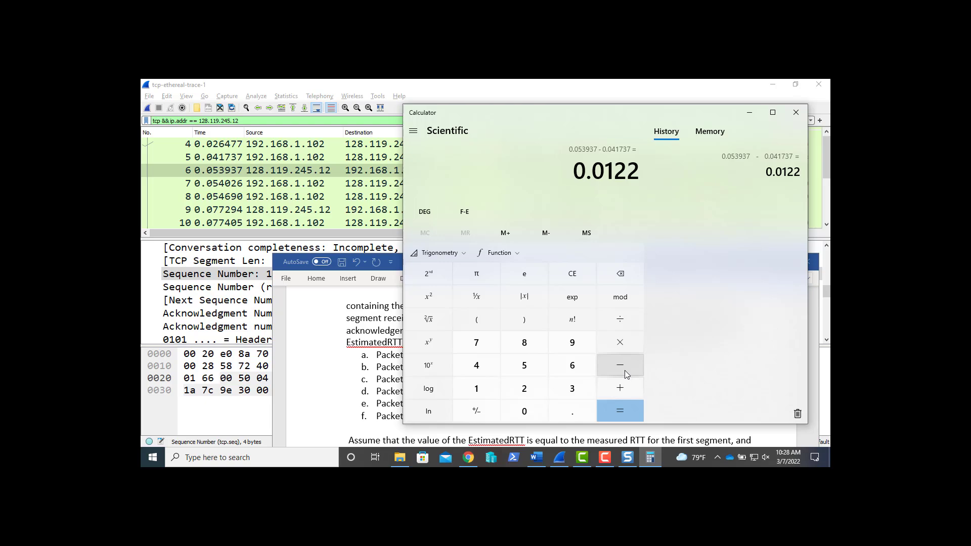
Switch back to Word and complete item b's RTT with "0.0122 seconds"
key(alt+Tab)
key(alt+Tab)
key(alt+Tab)
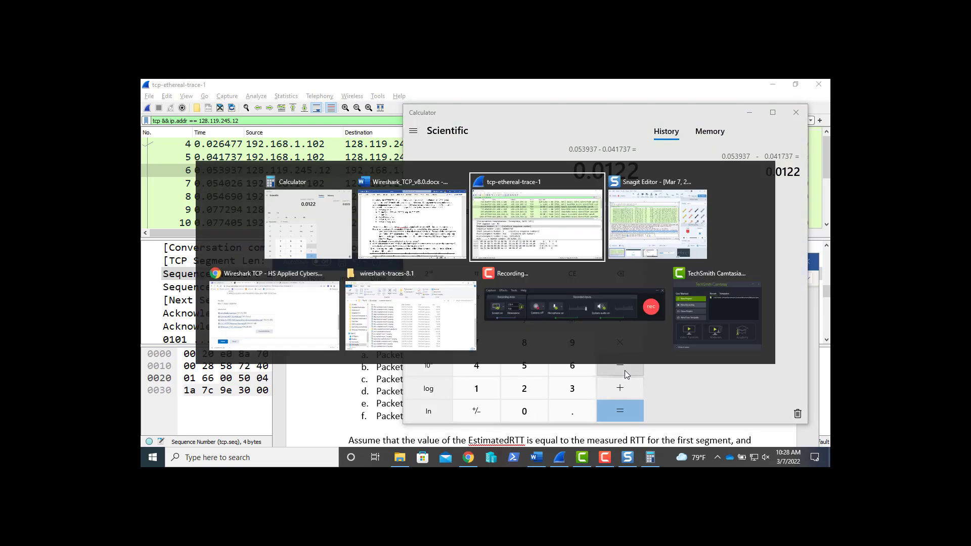
key(alt+Tab)
key(alt+Tab)
key(alt+Tab)
key(alt+Tab)
key(alt+Tab)
key(alt+Tab)
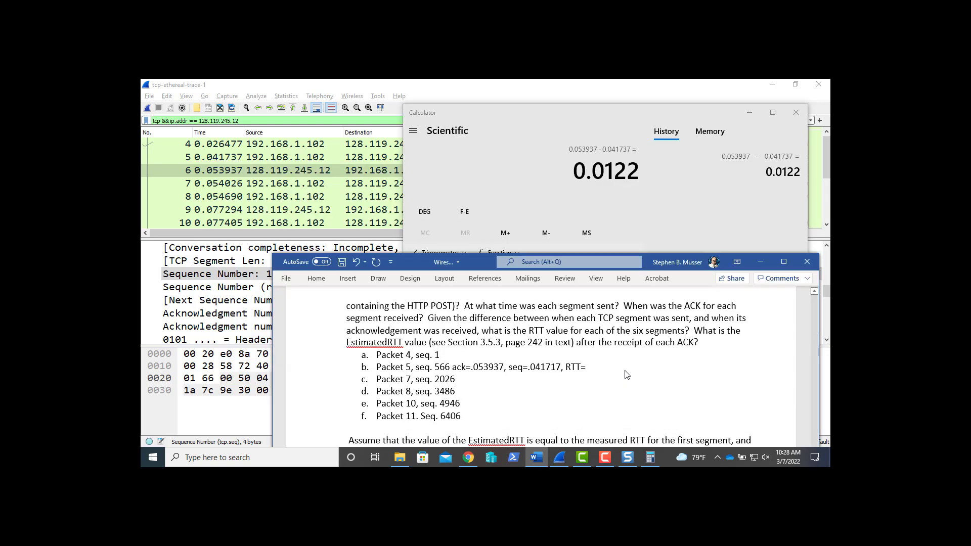
text(0.0122)
text(sec)
text(onds)
Check packet 7's send and ACK times in Wireshark and append ", ack=.077294, seq.=.054026, RTT=" to item c in Word
text(,)
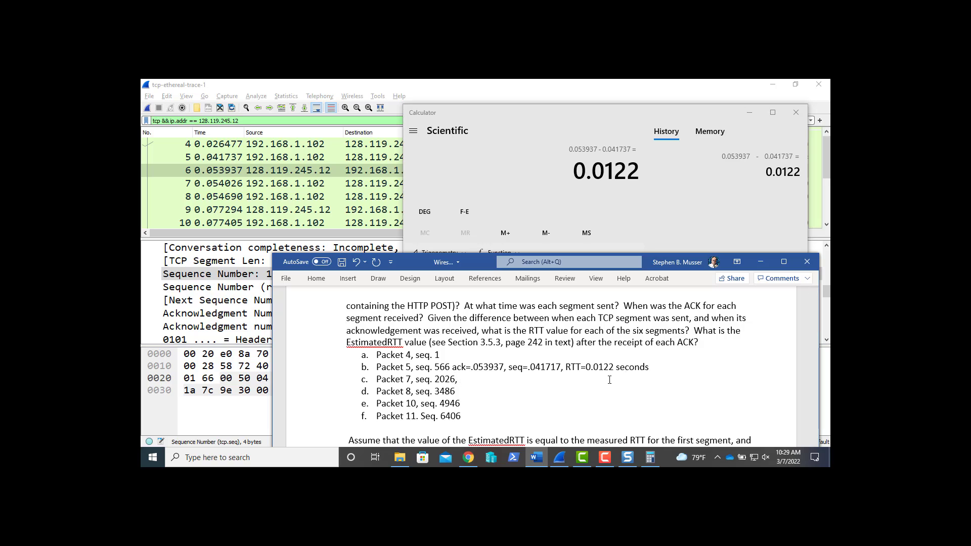
key(alt+Tab)
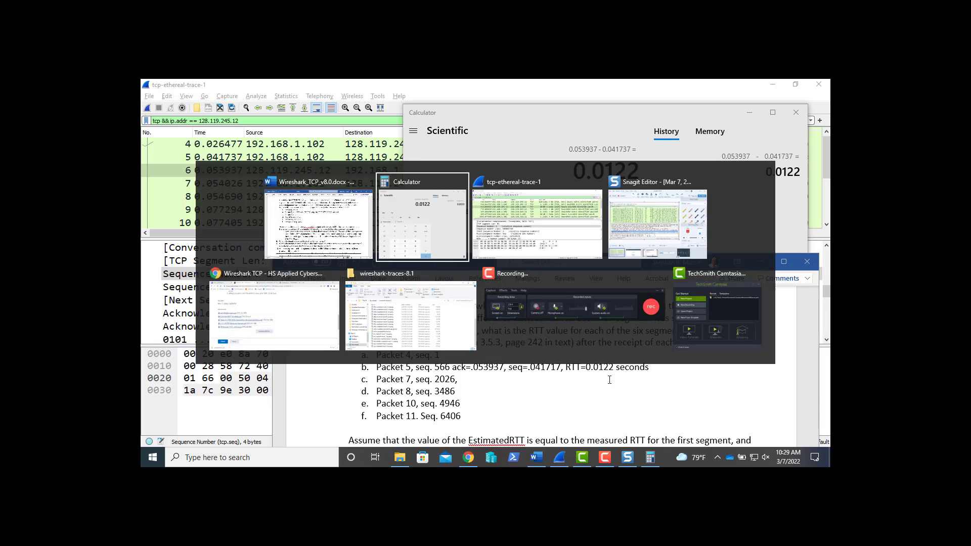
key(Tab)
key(alt+Tab)
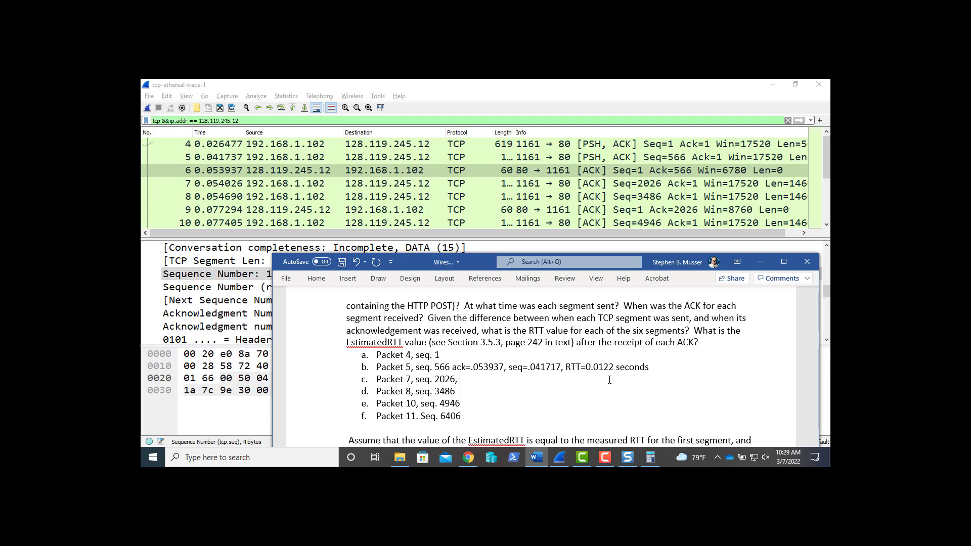
text(ack=.077294, seq.=.054026)
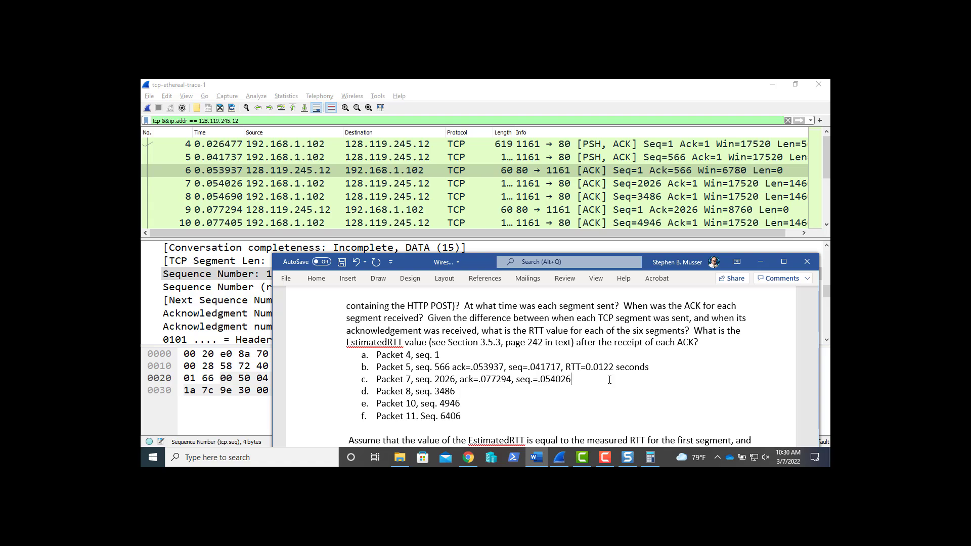
text(, RTT=)
Switch to Calculator and subtract 0.054026 from 0.077294 to get packet 7's round-trip time
key(alt+Tab)
key(alt+Tab)
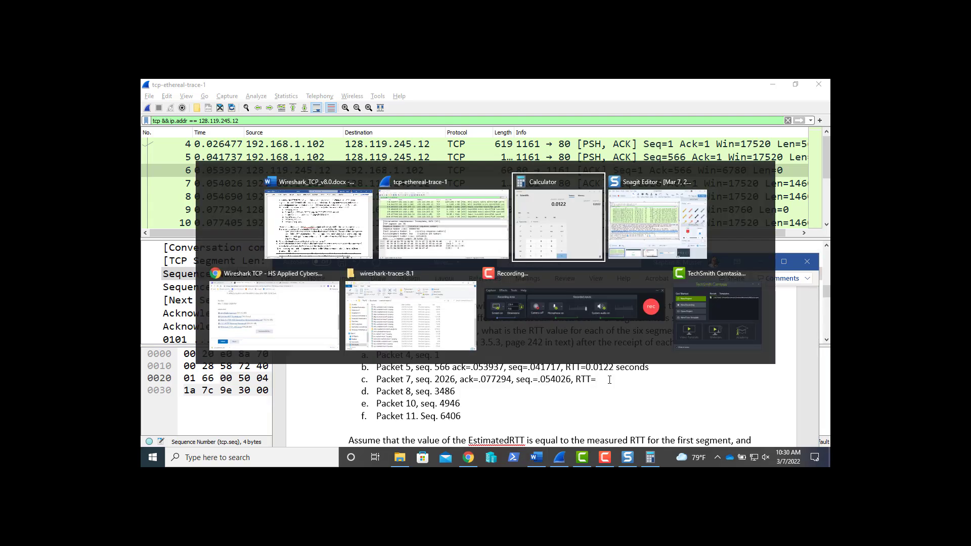
key(Escape)
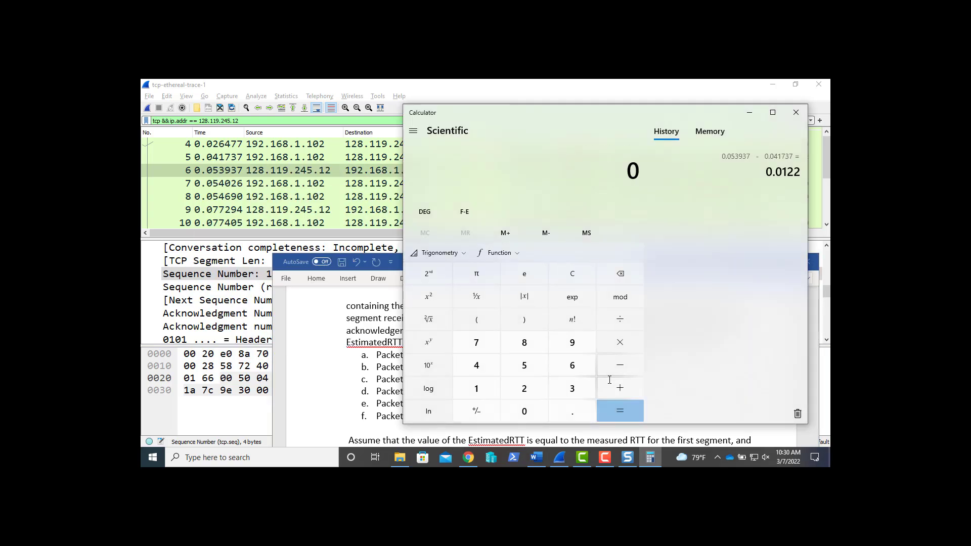
text(.077)
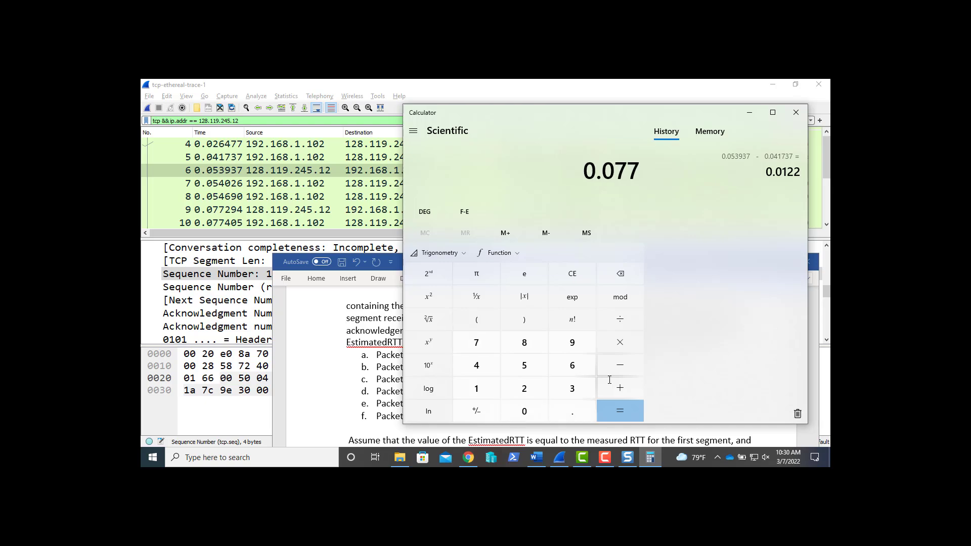
text(294)
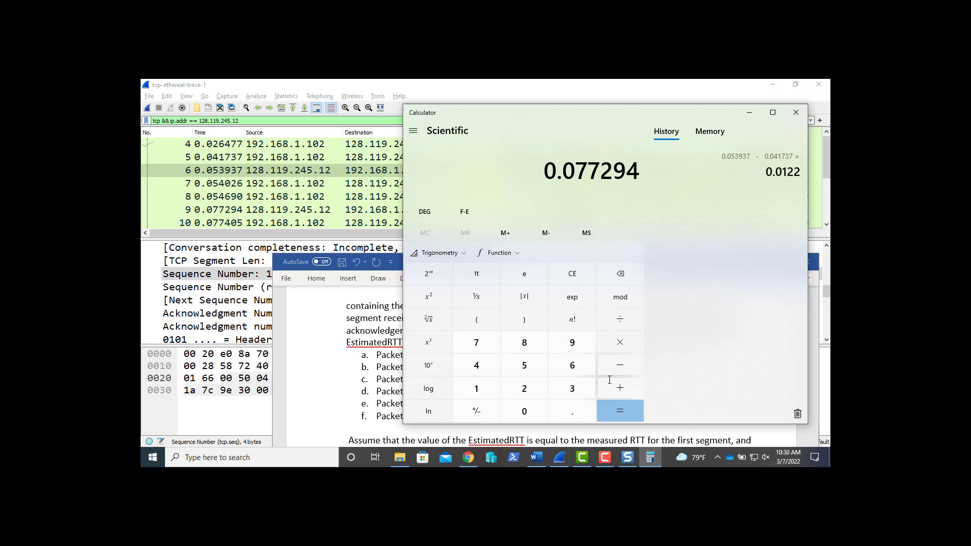
key(minus)
key(alt+Tab)
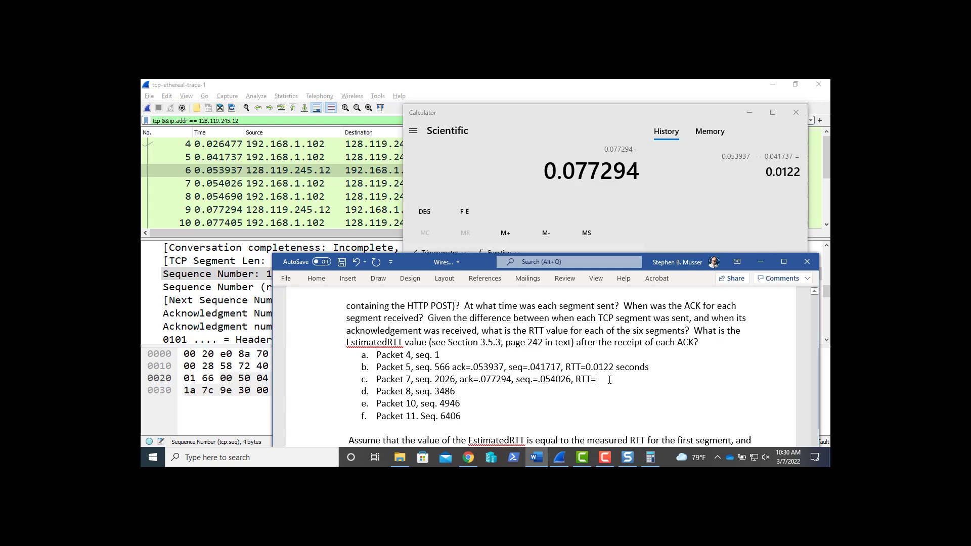
key(alt+Tab)
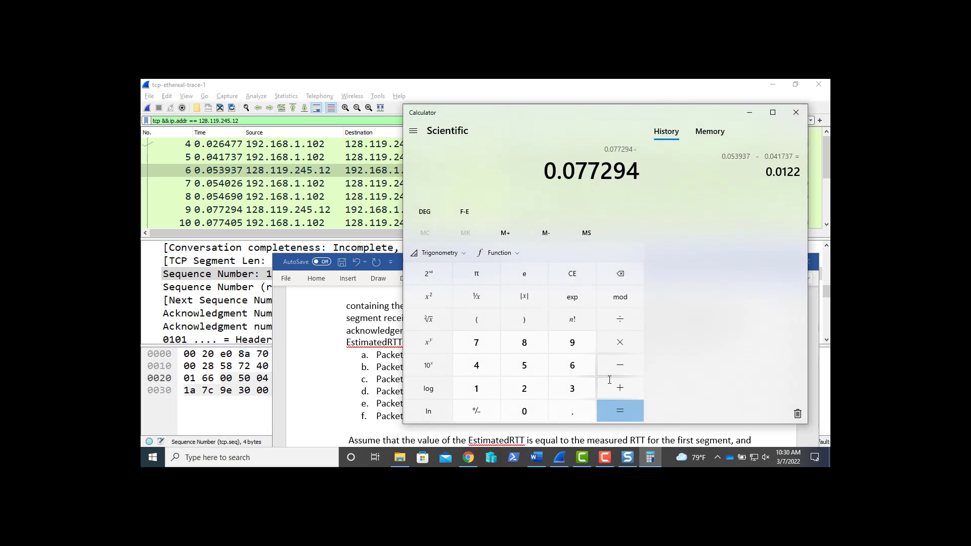
text(0.0540)
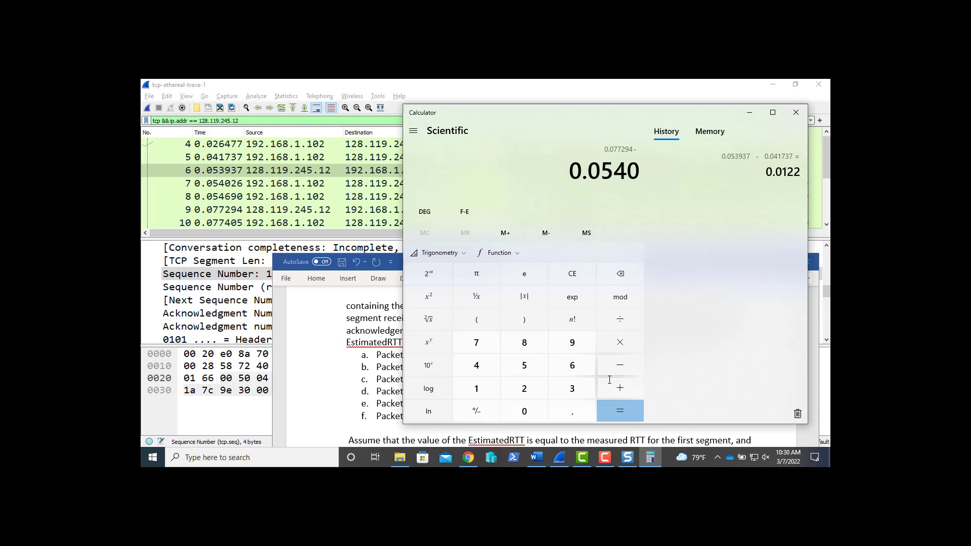
text(26)
key(Return)
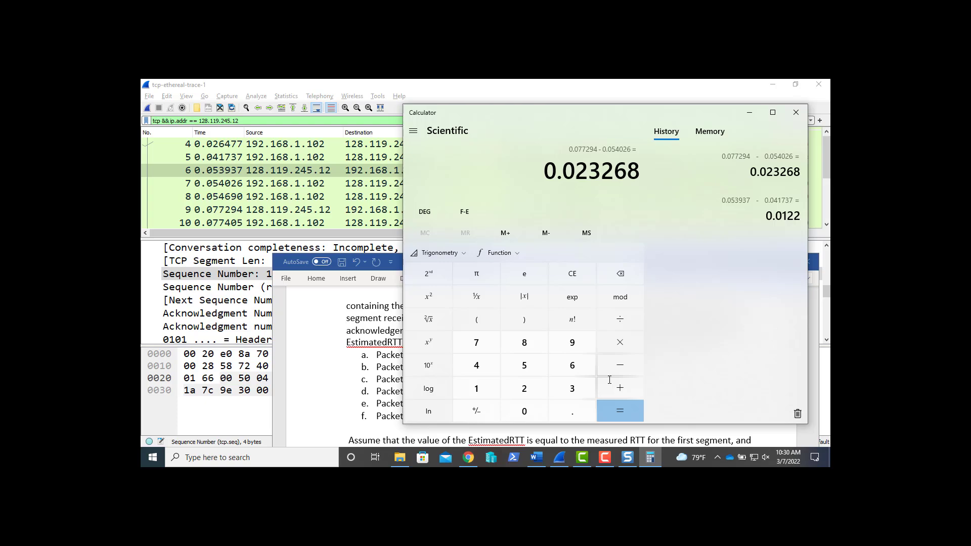
key(Up)
Return to Word and complete item c's RTT with "0.023268 seconds"
key(alt+Tab)
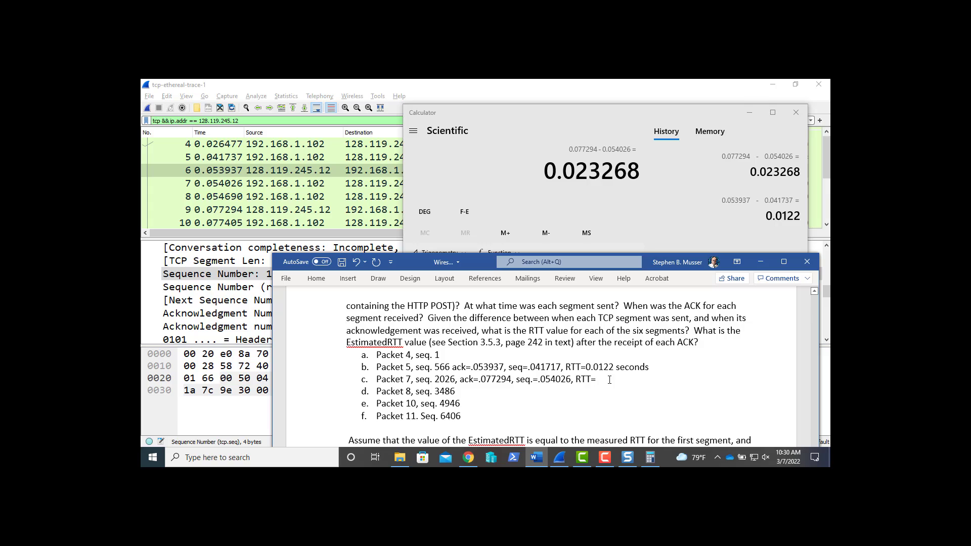
text(0.023268)
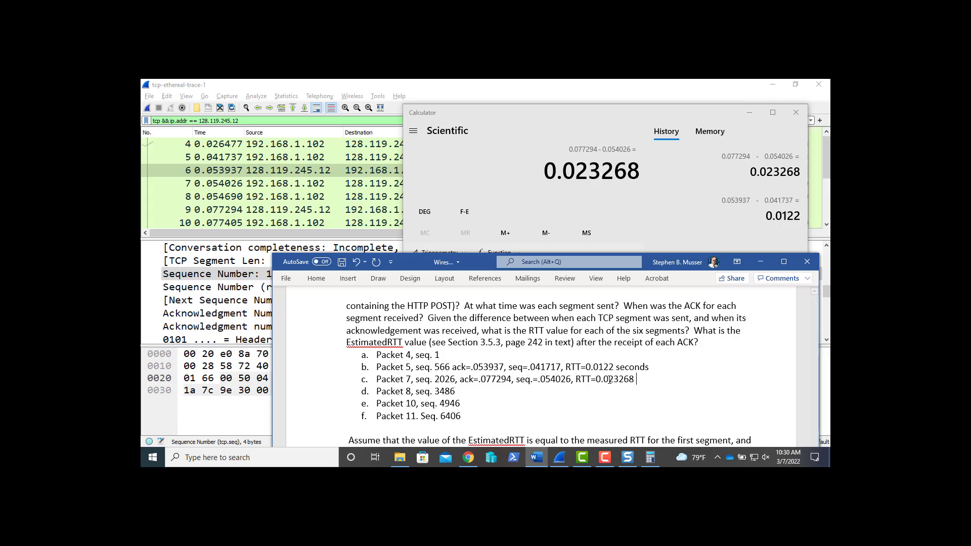
text(seconds)
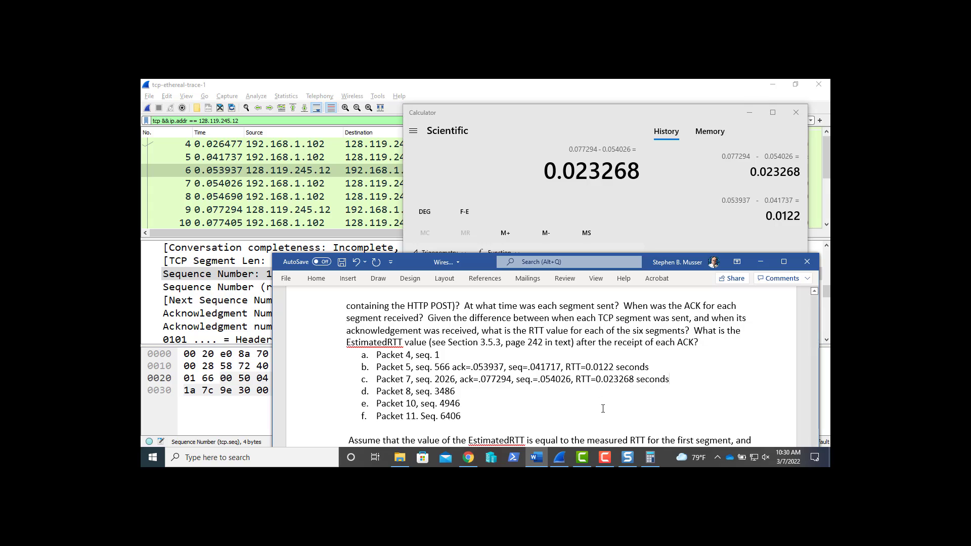
Append ", ack.=" to item d for packet 8 in the Word answer list
click(579, 385)
text(, )
text(ac)
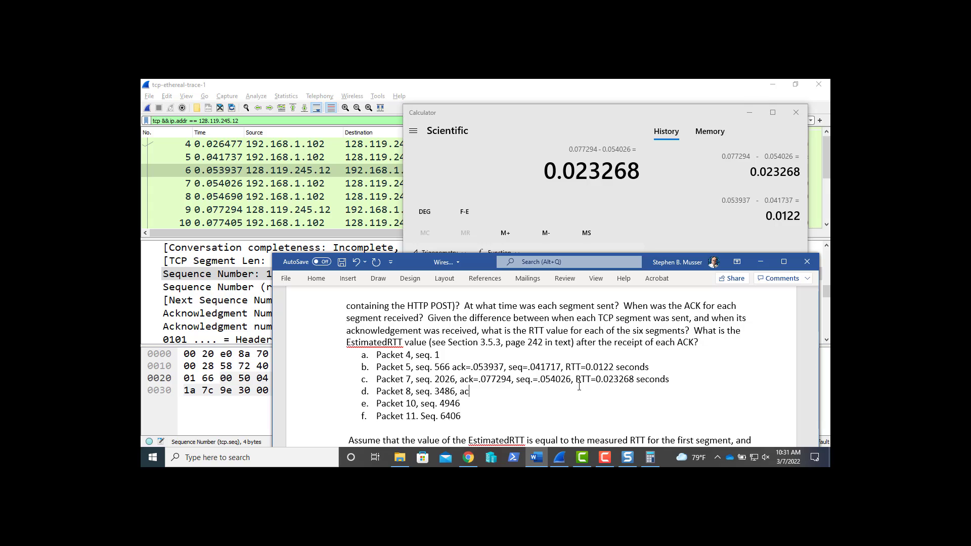
text(k.-)
key(BackSpace)
text(=)
Switch to Wireshark, enlarge the packet list and locate the ACK for packet 8's segment
key(alt+Tab)
key(Tab)
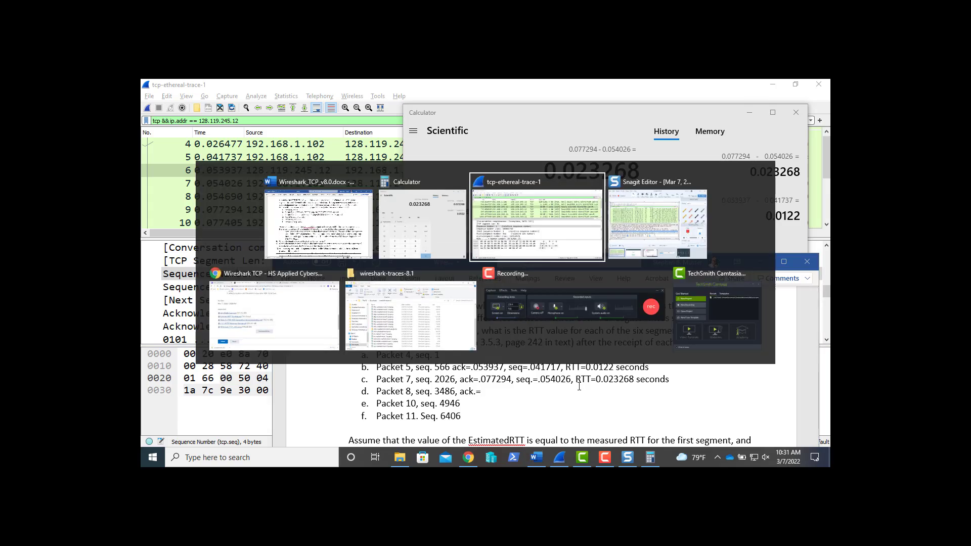
key(alt+Tab)
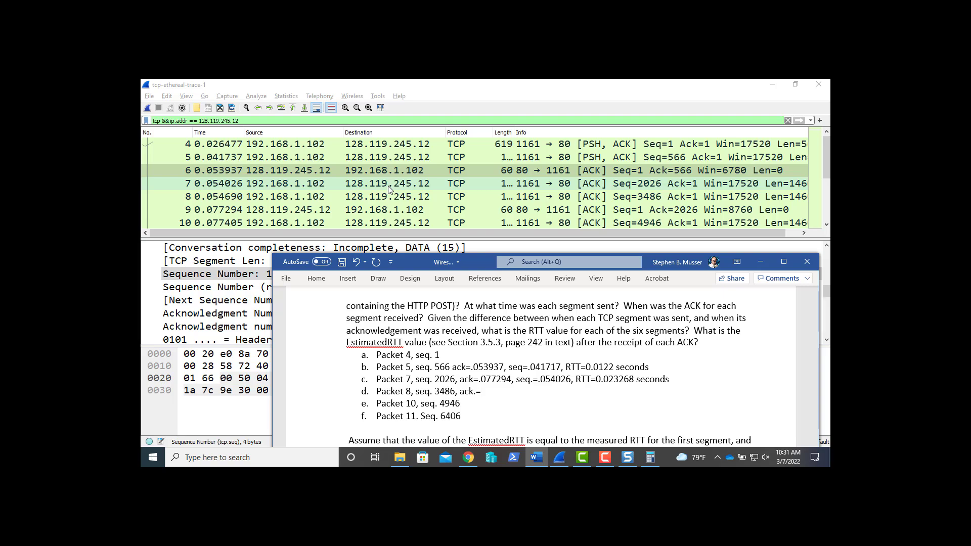
scroll(387, 186, down, 2)
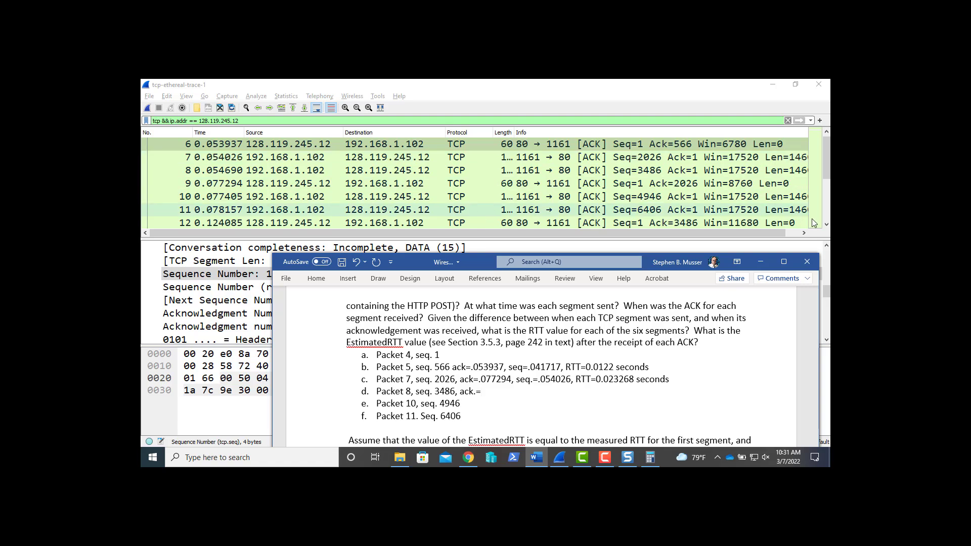
click(826, 225)
click(826, 225)
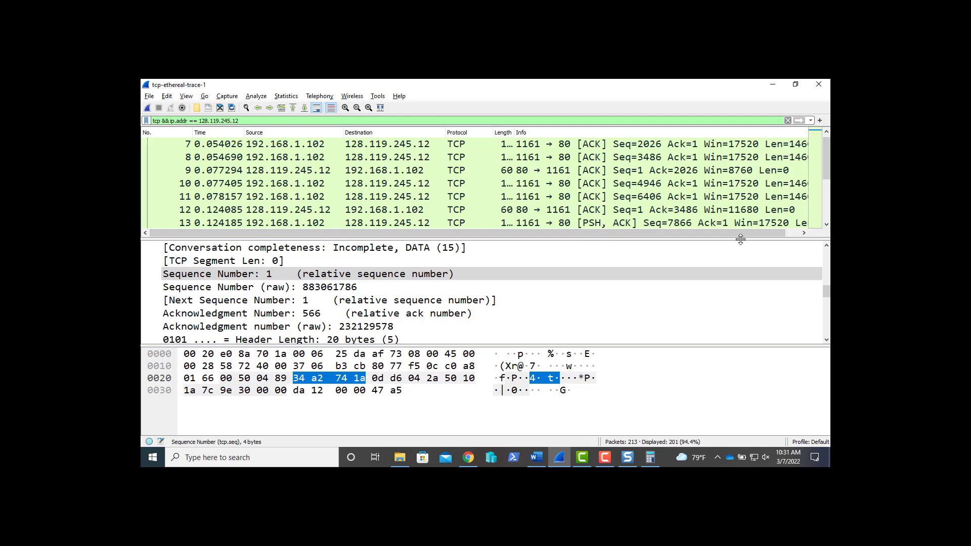
drag(740, 239, 735, 280)
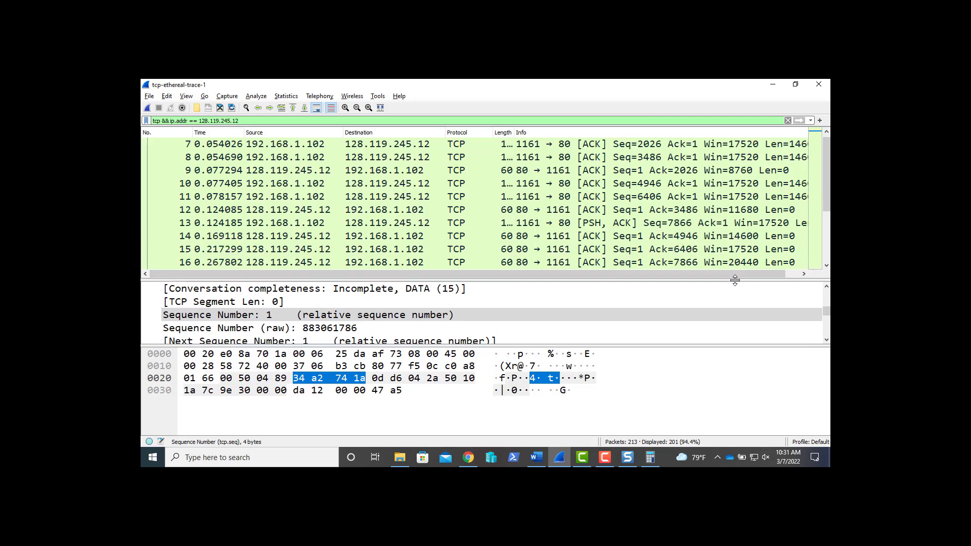
Switch back to Word and continue item d with ".124085, seq.=.054690, RTT="
key(alt+Tab)
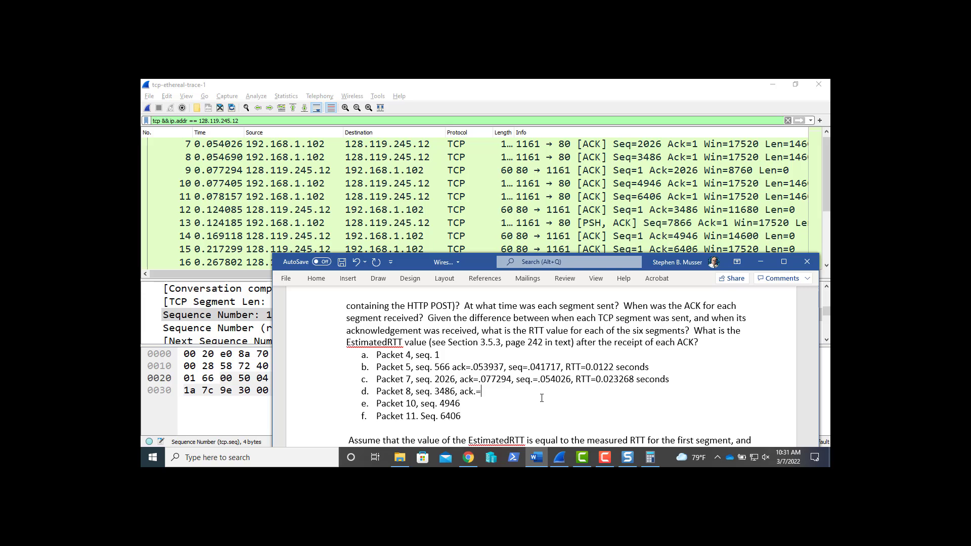
text(.124085, seq.=)
text(.054690)
text(, RTT=)
Switch to Calculator and reposition its window so it no longer covers item d's times in Word
key(alt+Tab)
key(alt+Tab)
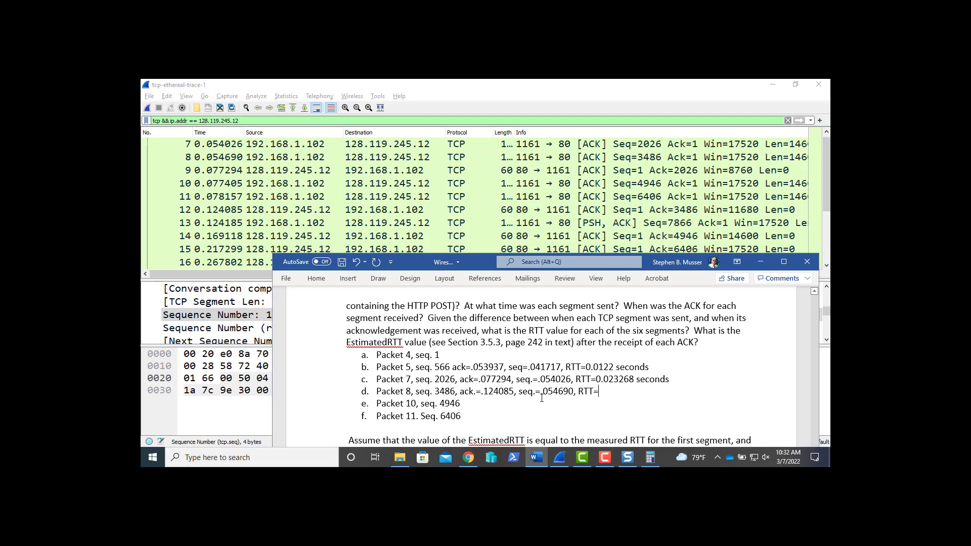
key(alt+Tab)
key(Tab)
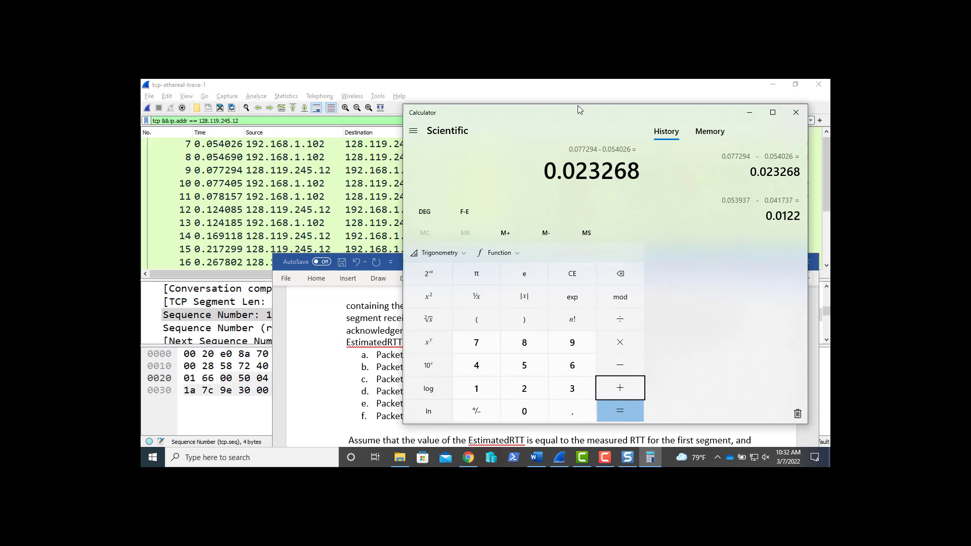
drag(577, 106, 594, 122)
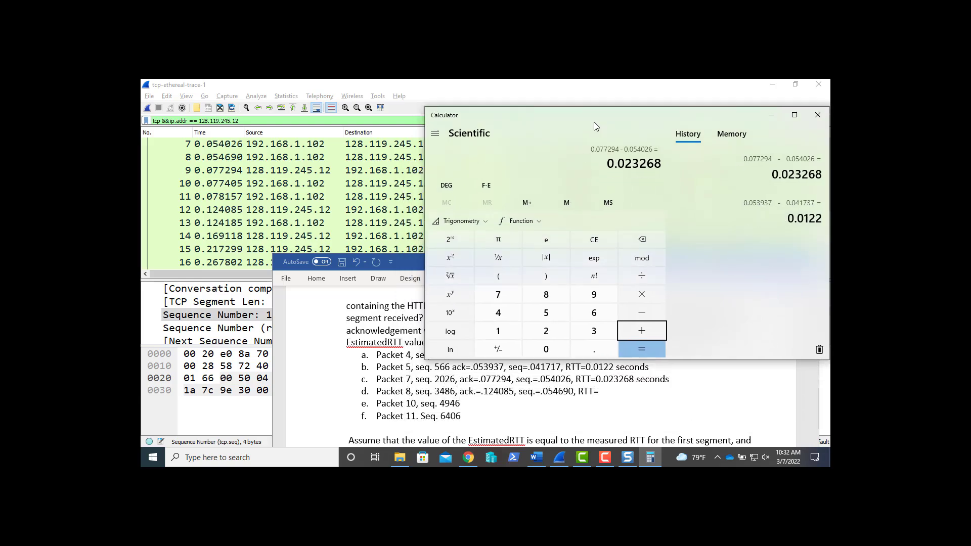
text(.)
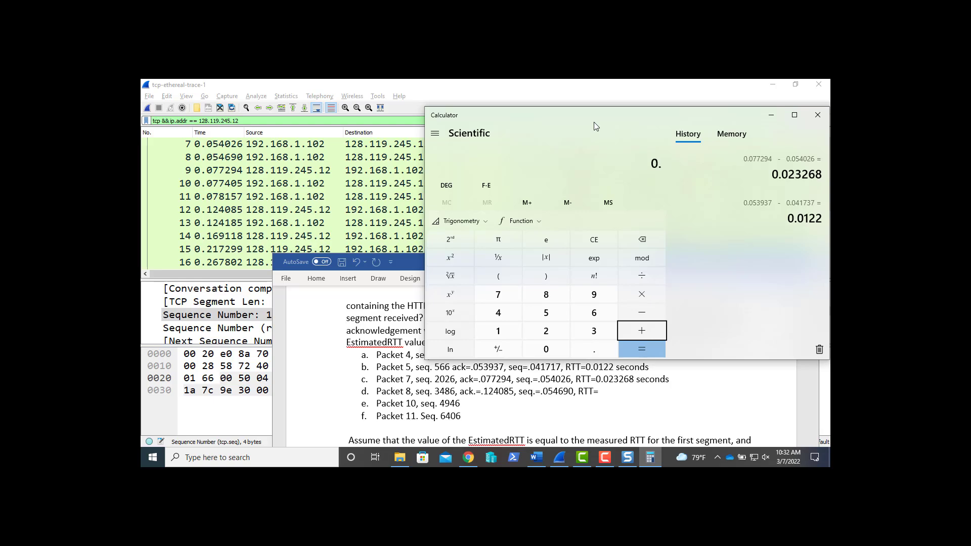
text(124085)
key(minus)
text(.0)
text(54)
text(690)
key(Return)
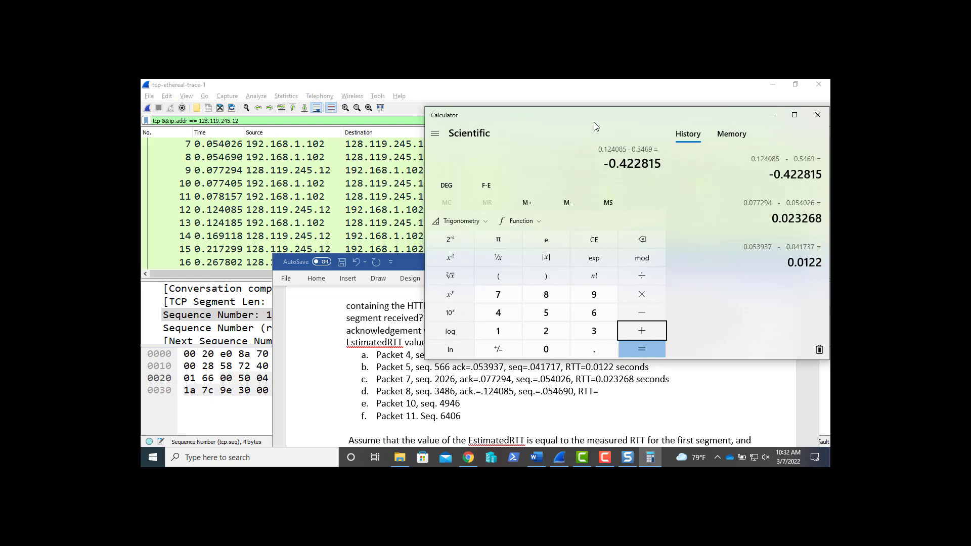
key(Escape)
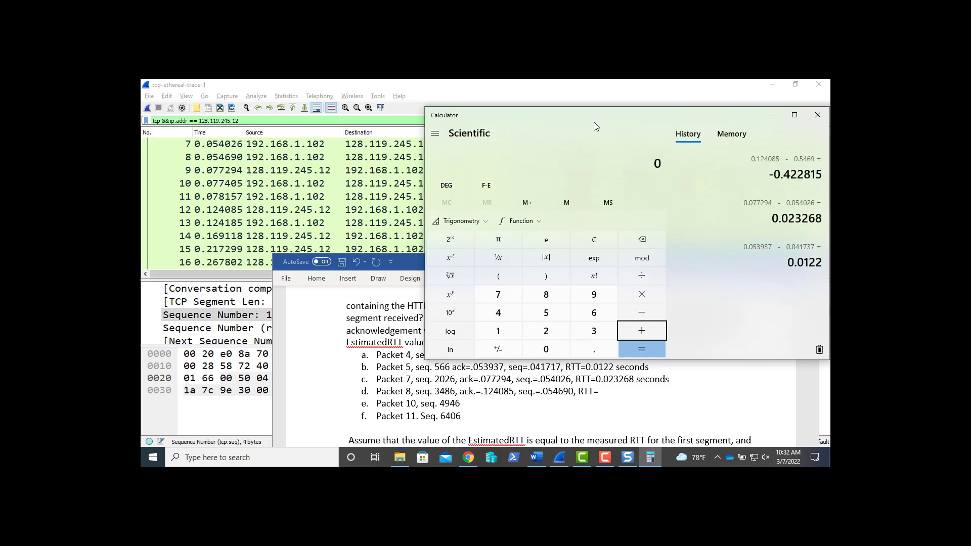
text(.12)
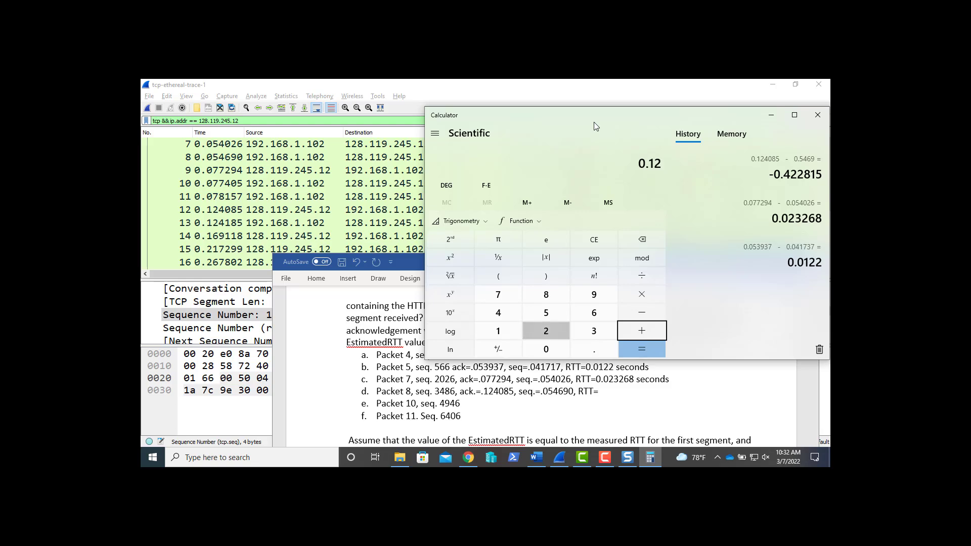
text(4085)
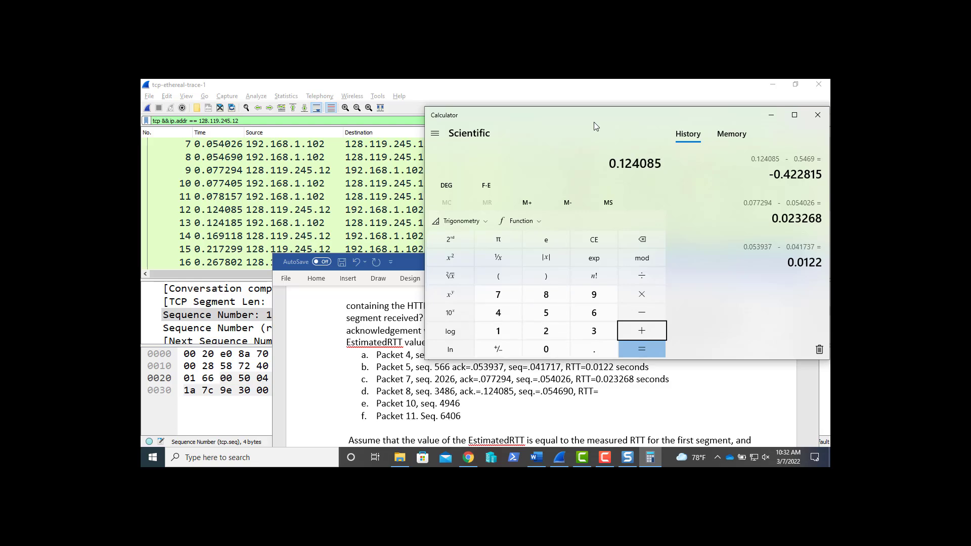
key(minus)
text(0.54690)
key(Return)
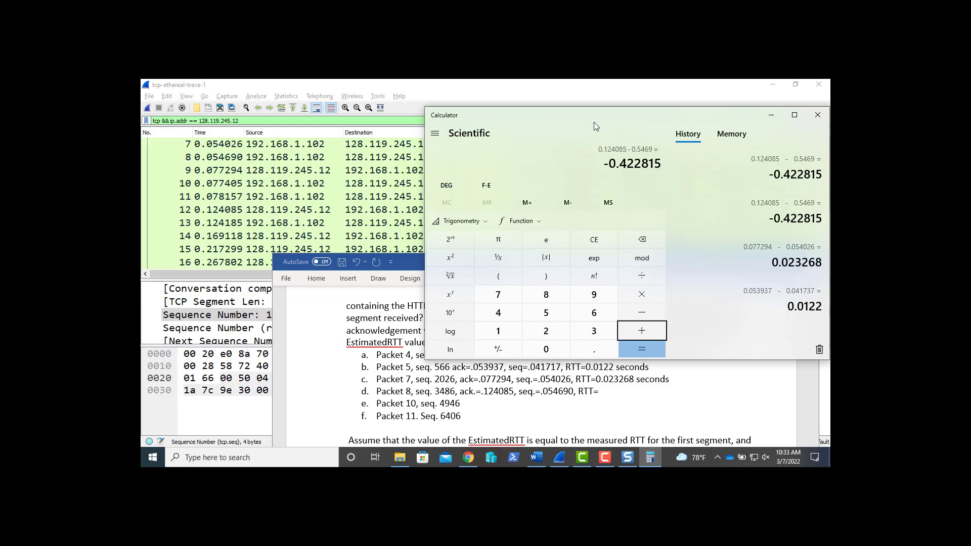
key(Escape)
Subtract 0.054690 from 0.124085 to get packet 8's round-trip time
text(.)
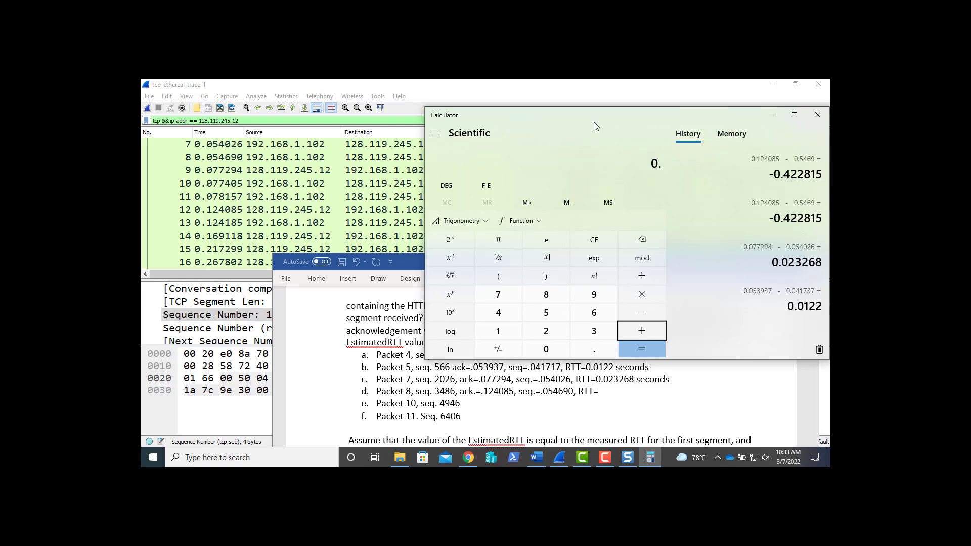
text(124085)
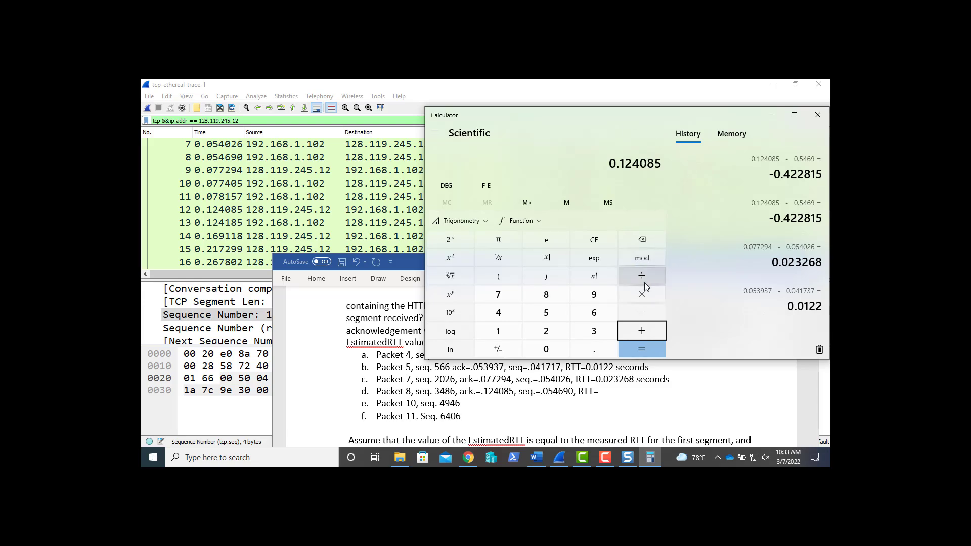
click(642, 311)
text(.)
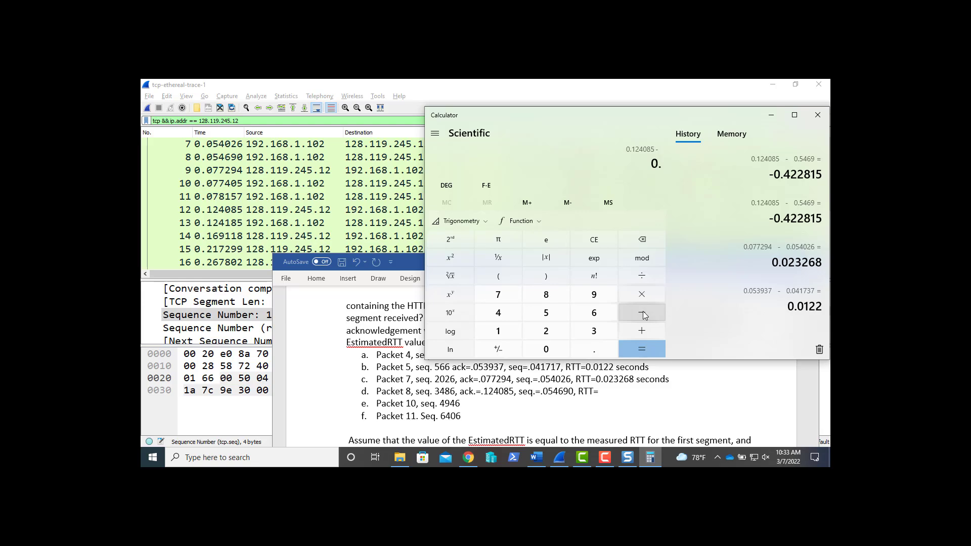
text(054690)
key(Return)
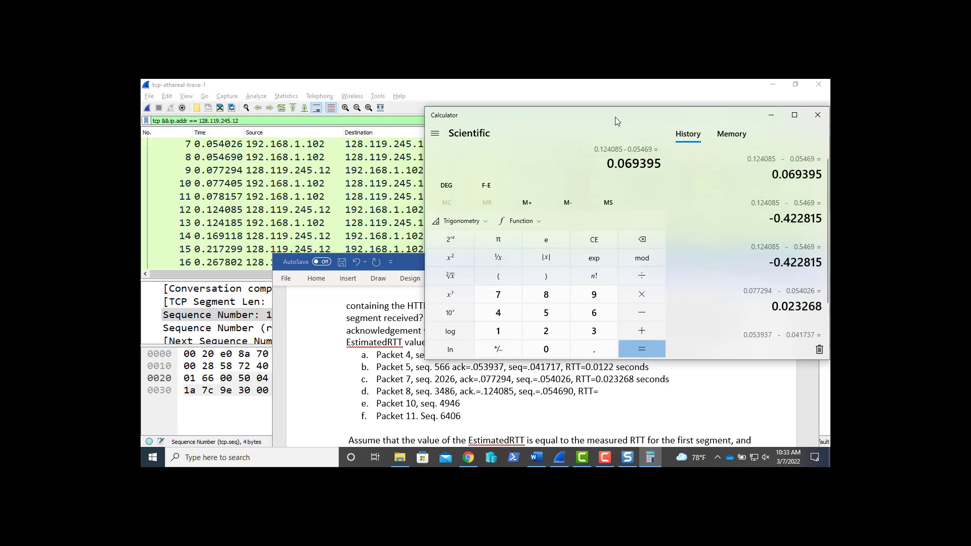
Move the Calculator window slightly, return to Word and complete item d's RTT with "0.069395 seconds"
mouse_move(615, 117)
mouse_down()
mouse_move(621, 186)
mouse_move(608, 102)
mouse_up()
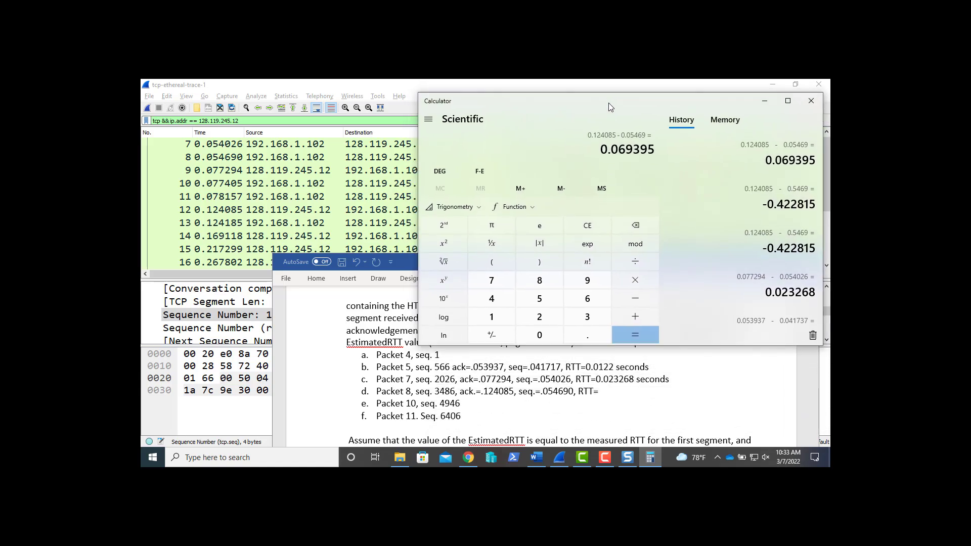
key(alt+Tab)
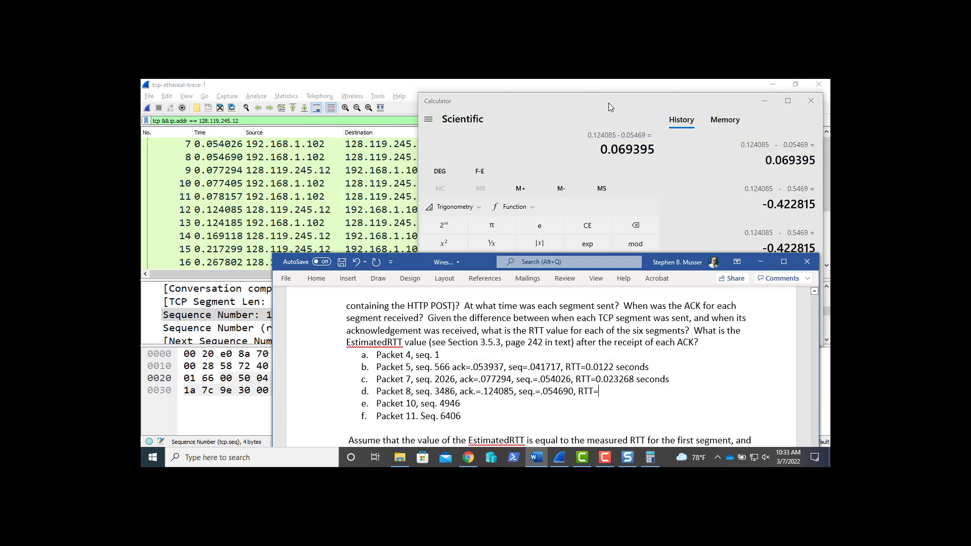
text(0.069395)
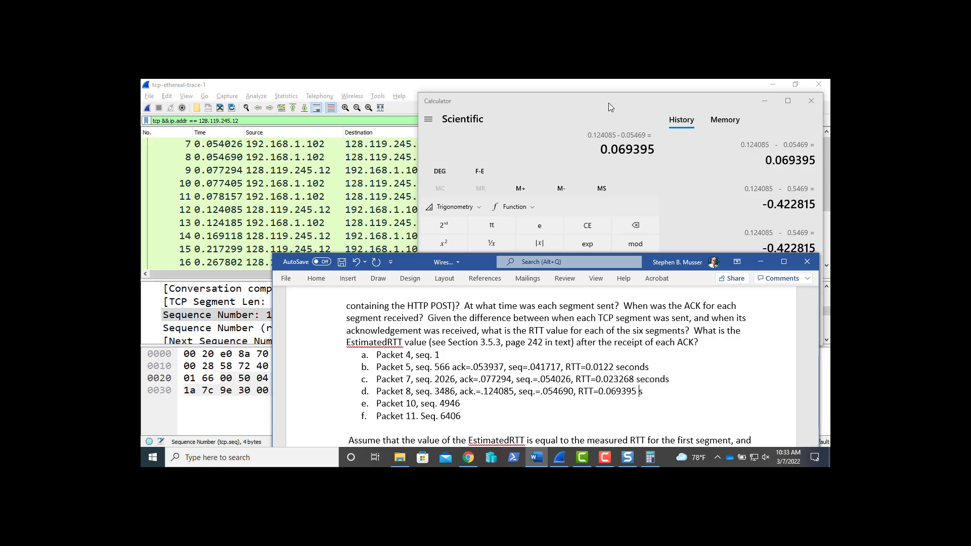
text(seconds)
Look up packet 10's send and ACK times in Wireshark and append ", ack.=.169118, seq.=.077405, RTT=" to item e in Word
click(522, 400)
text(, ack)
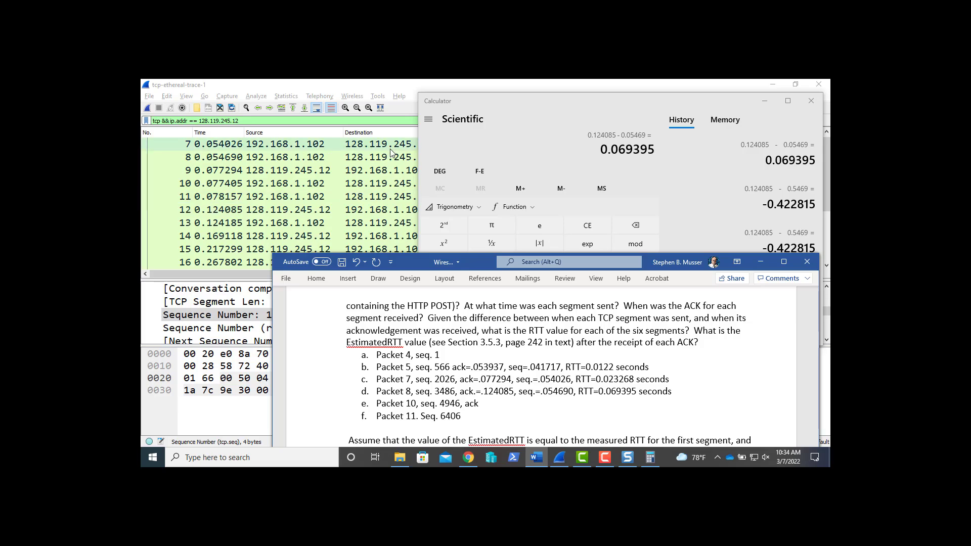
click(354, 89)
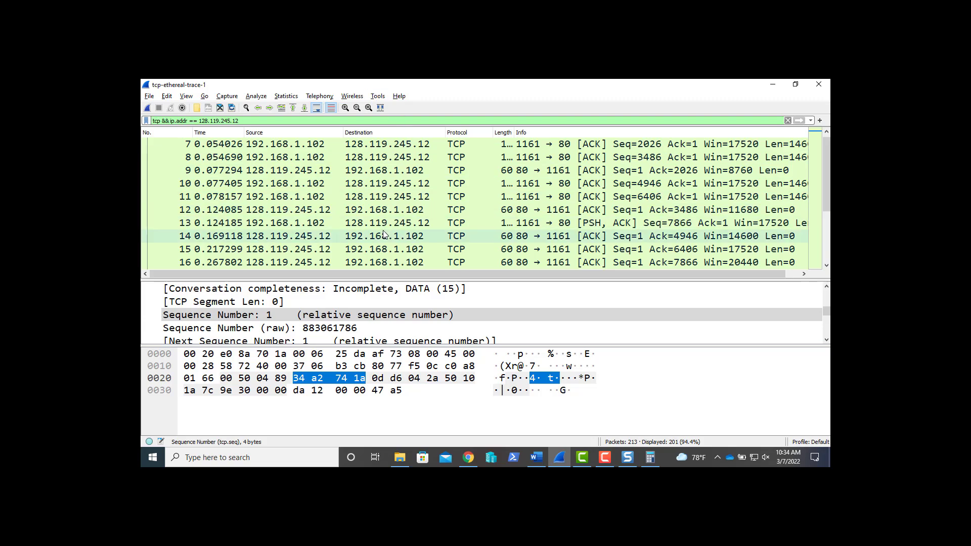
scroll(384, 234, down, 1)
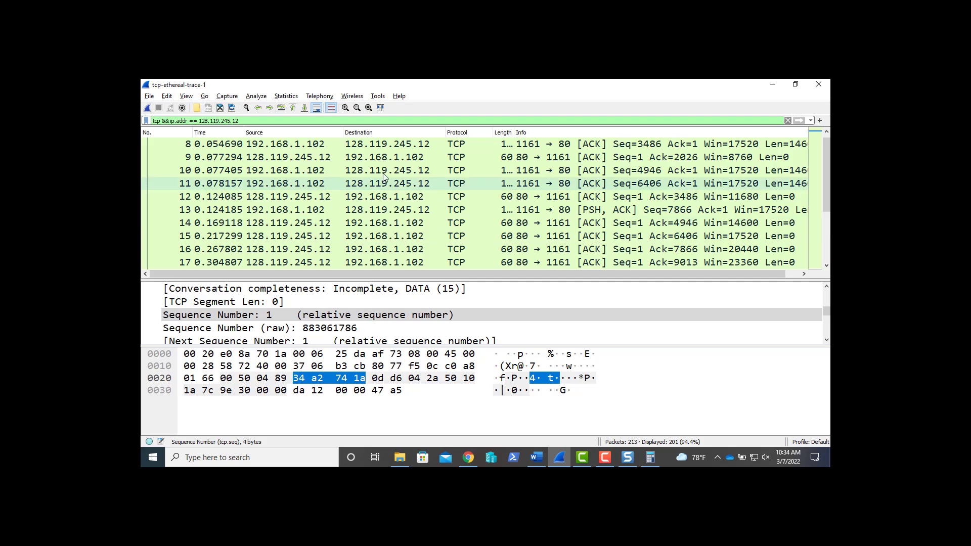
click(322, 228)
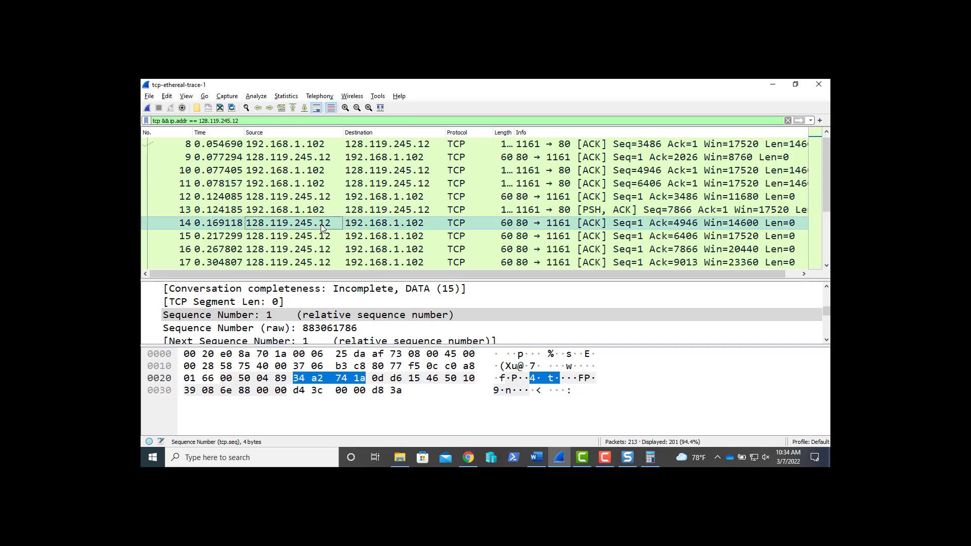
key(alt+Tab)
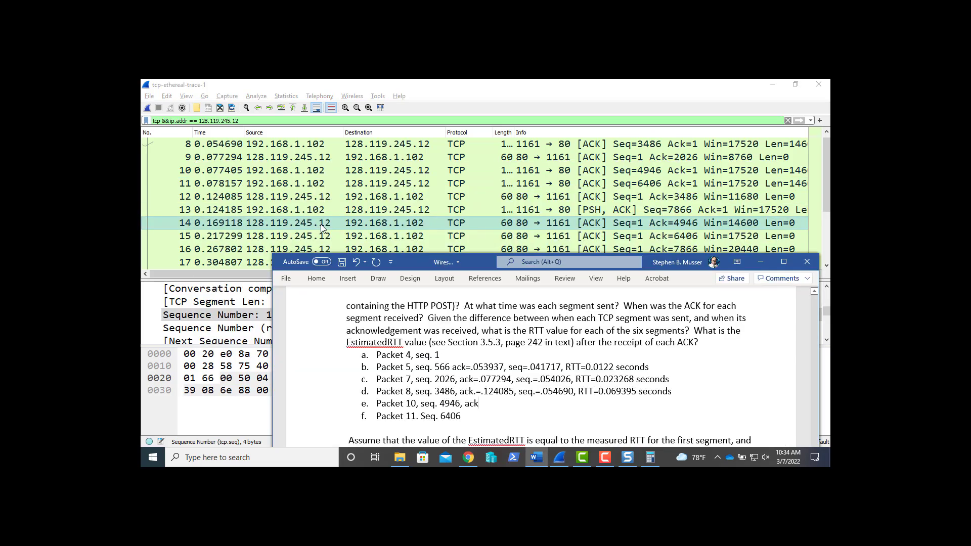
text(.=)
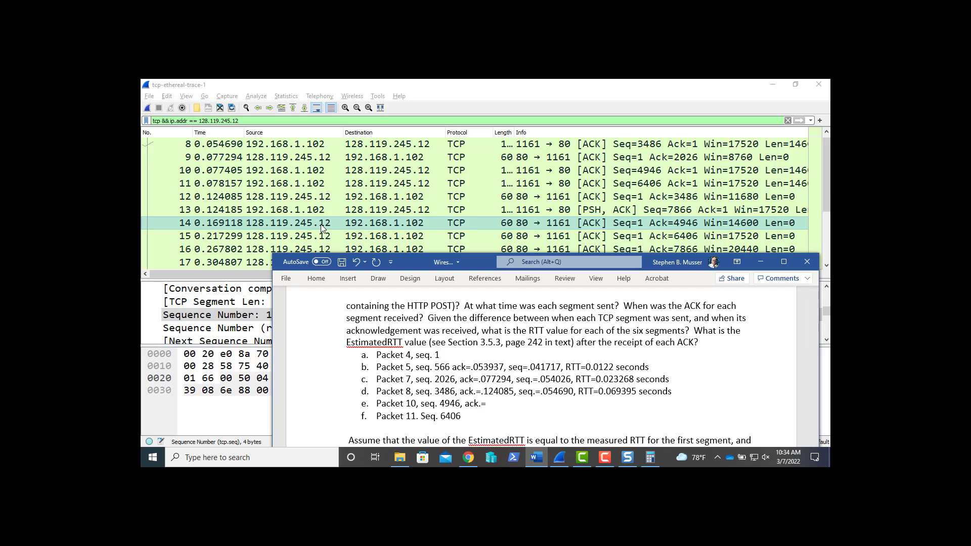
text(.169118,)
text(seq.=)
text(.077405, RTT=)
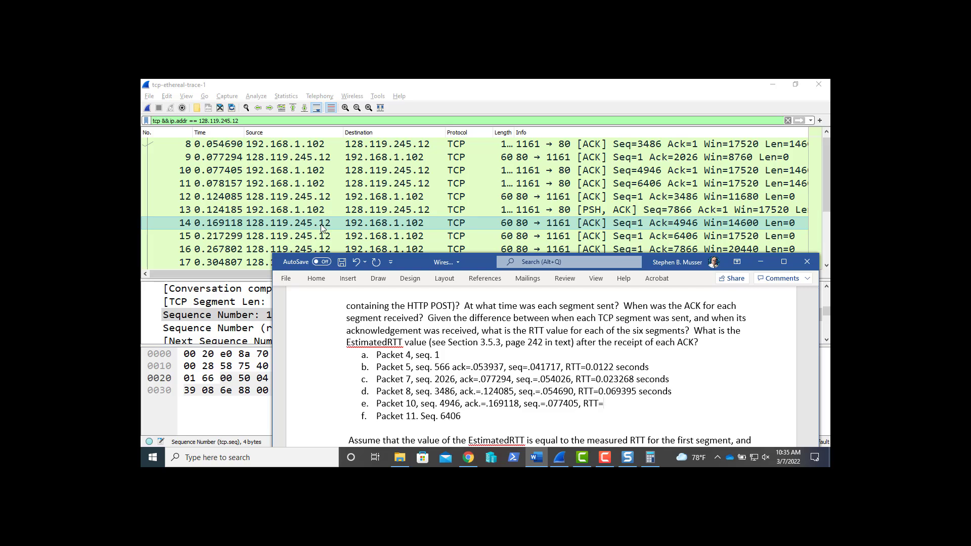
Switch to Calculator, narrow its window and subtract 0.077405 from 0.169118 to get packet 10's round-trip time
key(alt+Tab)
key(alt+Tab)
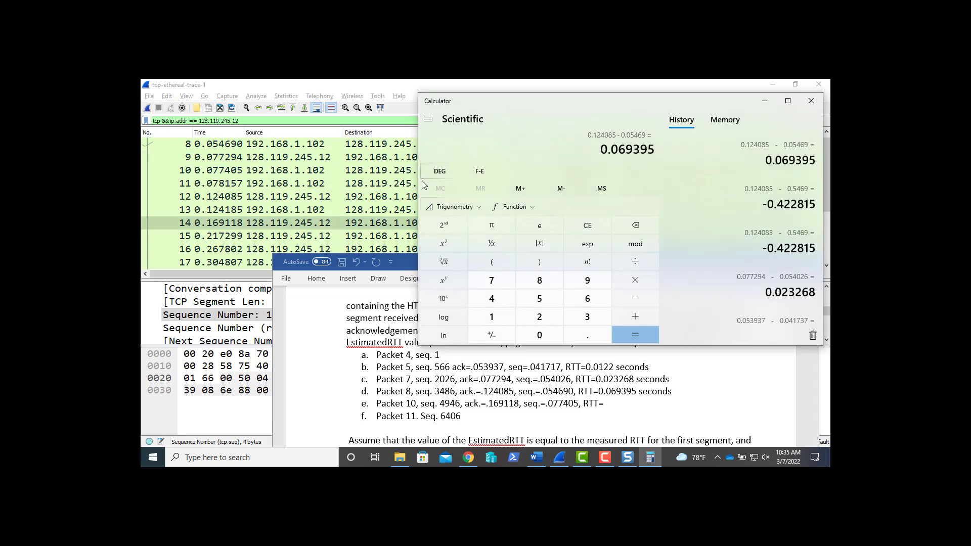
drag(416, 181, 560, 205)
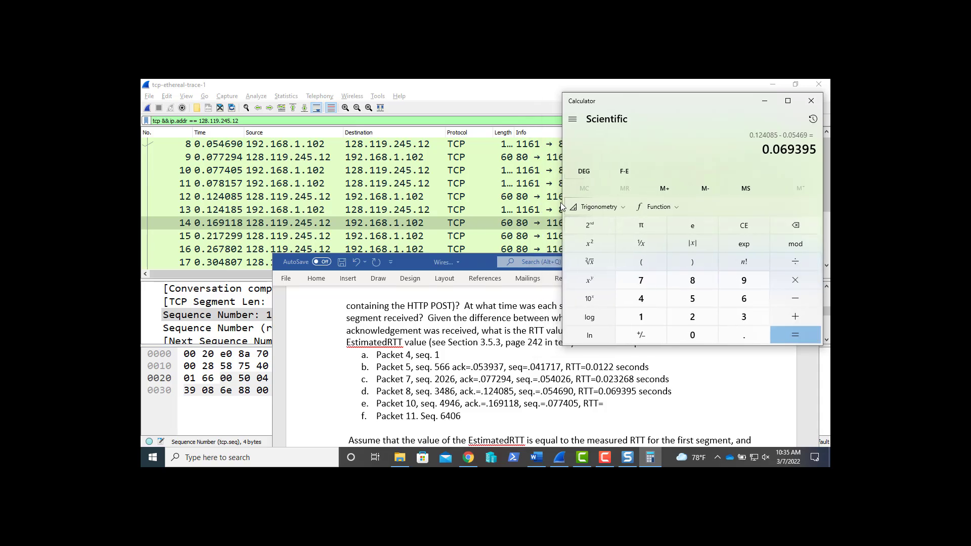
key(Escape)
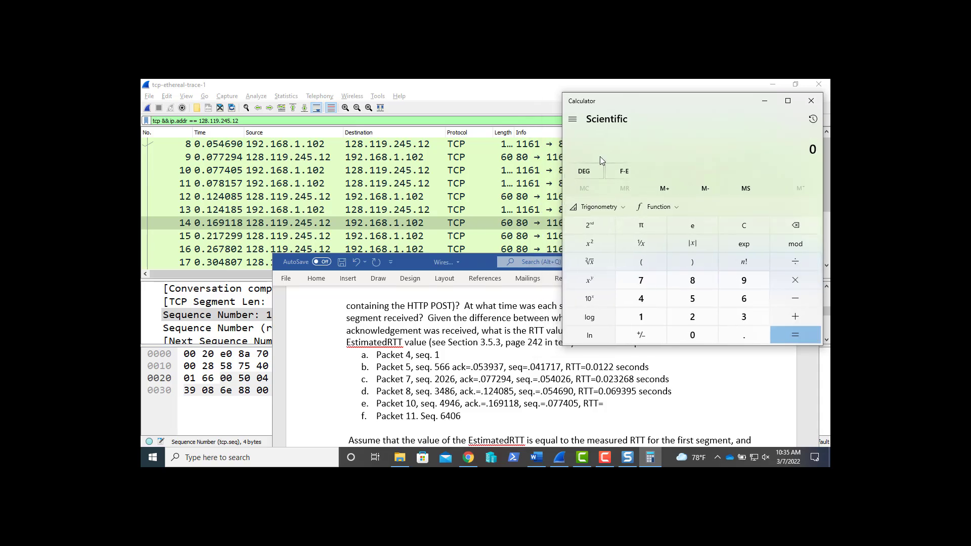
text(.169118)
click(795, 299)
text(.)
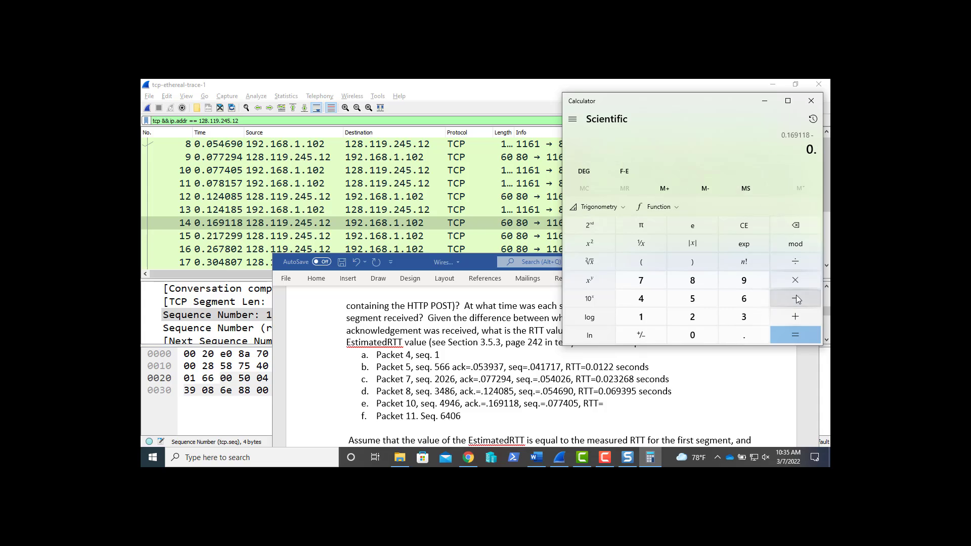
text(077405)
key(Return)
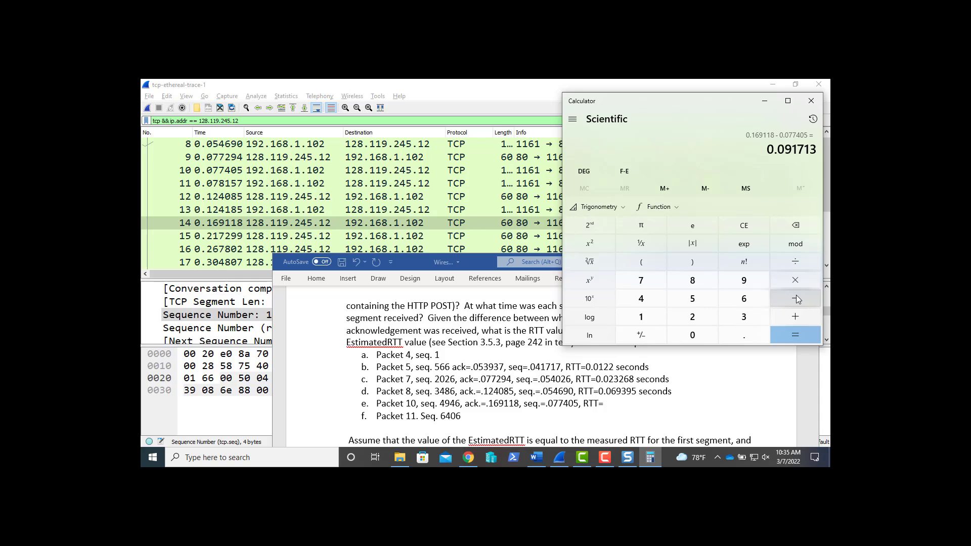
Return to Word and complete item e's RTT with "0.091713 seconds"
key(alt+Tab)
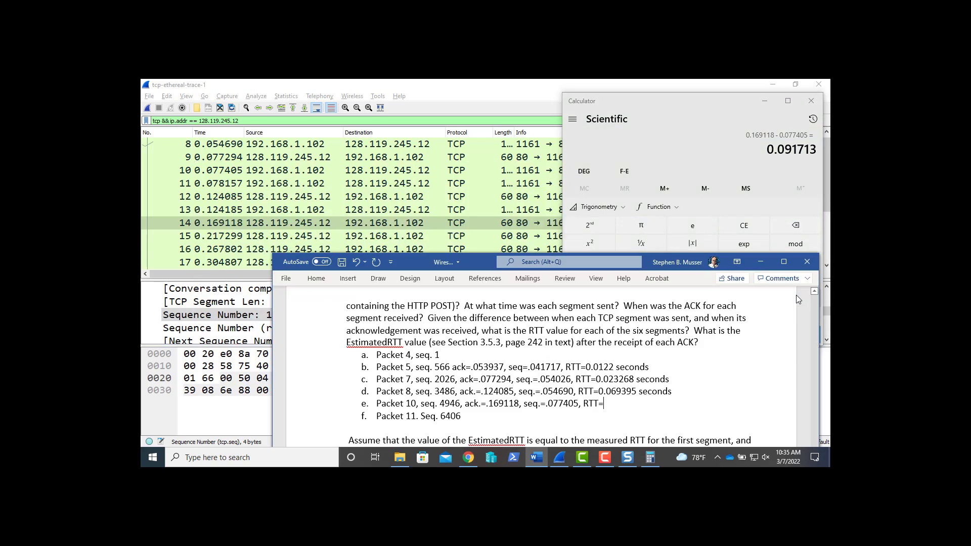
text(0.091713)
text(seconds)
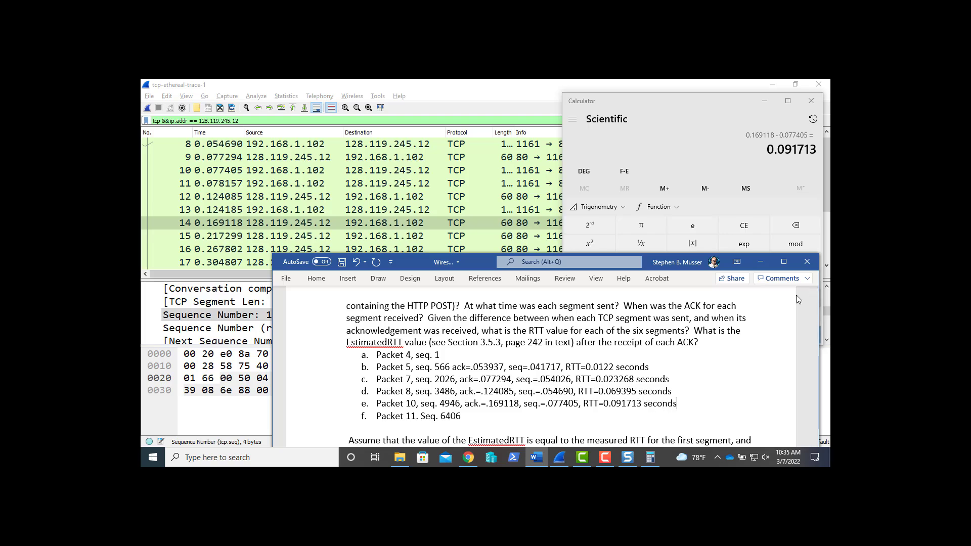
Look up packet 11's ACK in Wireshark, append ", ack.=.217299, seq.=.078157, RTT=" to item f in Word, and switch to Calculator
key(Down)
text(, ack.=)
key(alt+Tab)
key(alt+Tab)
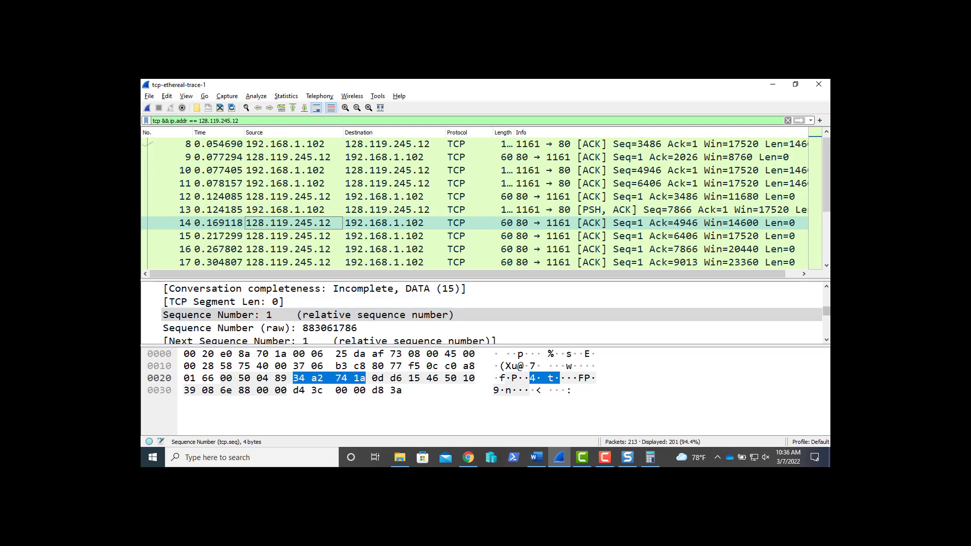
click(606, 239)
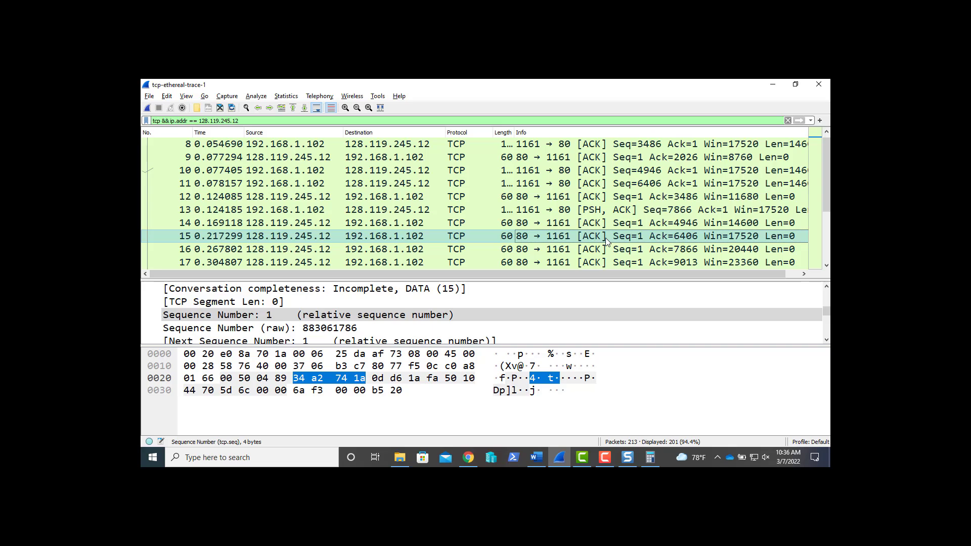
key(alt+Tab)
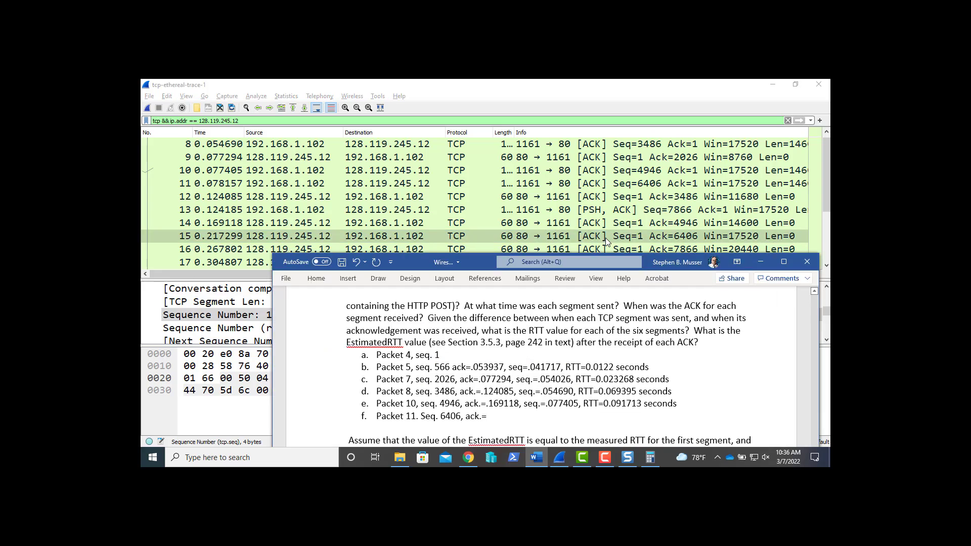
text(21)
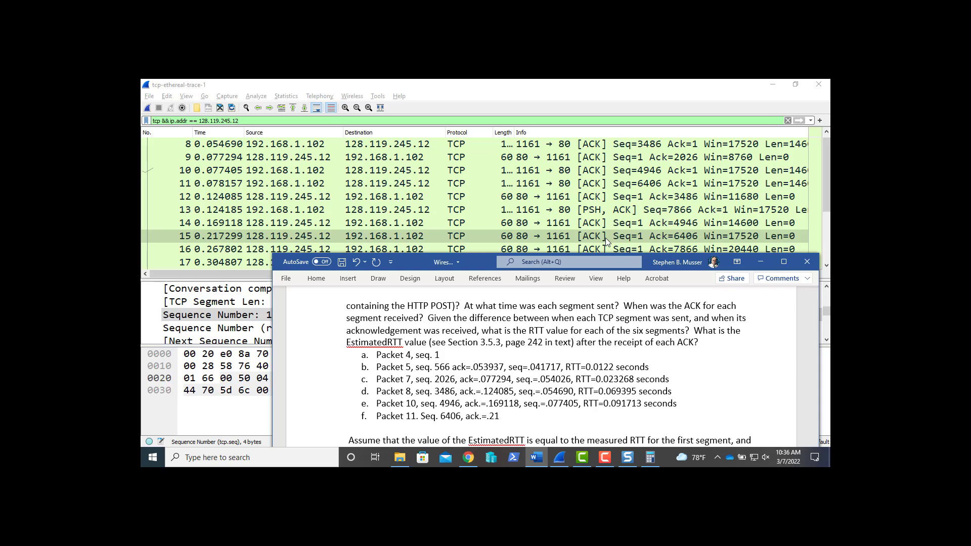
text(7299, seq.)
text(.078157, RTT=)
key(alt+Tab)
key(alt+Tab)
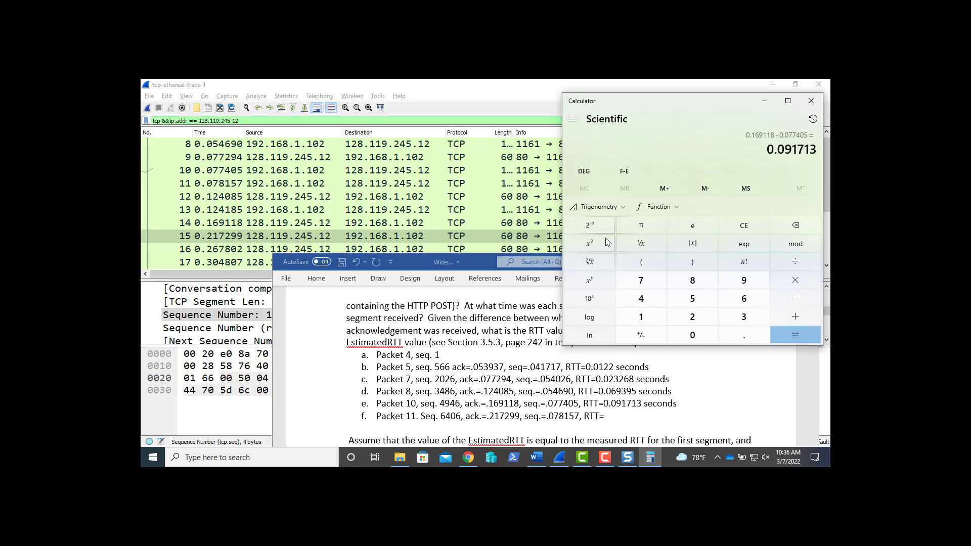
key(Escape)
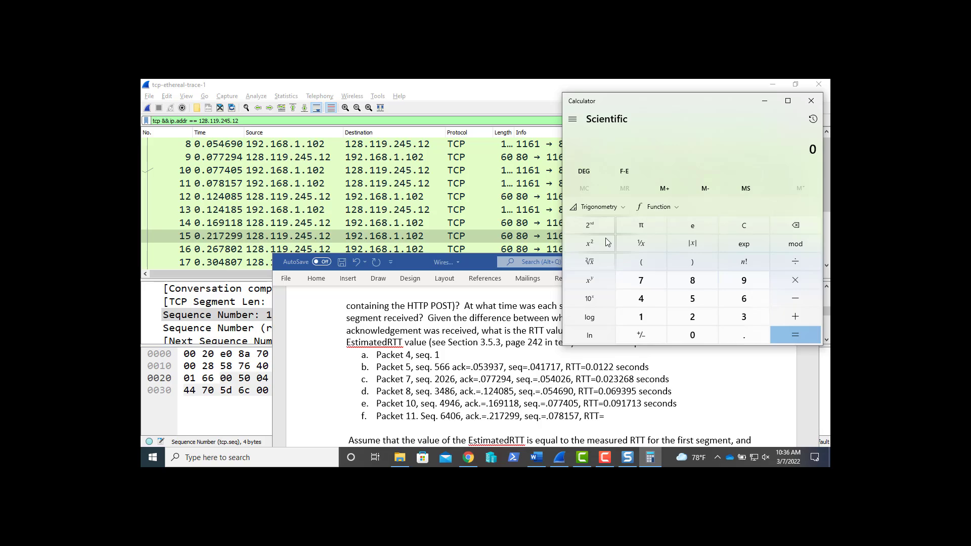
text(.217299)
click(787, 295)
text(.)
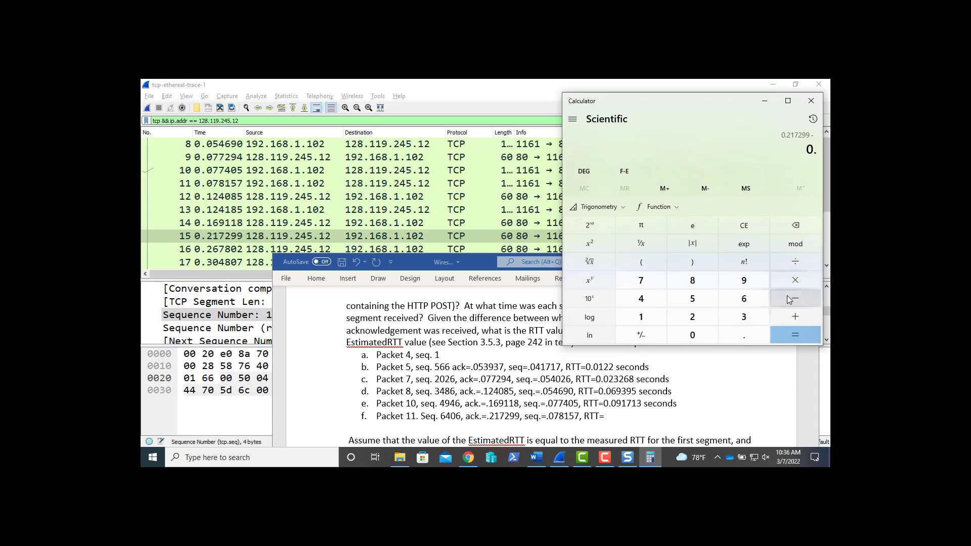
text(78157)
key(Return)
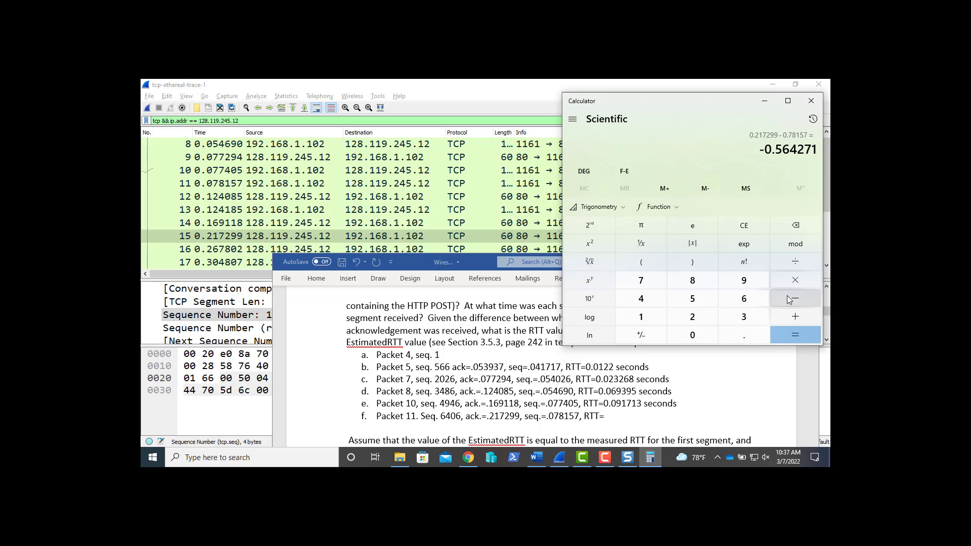
key(Escape)
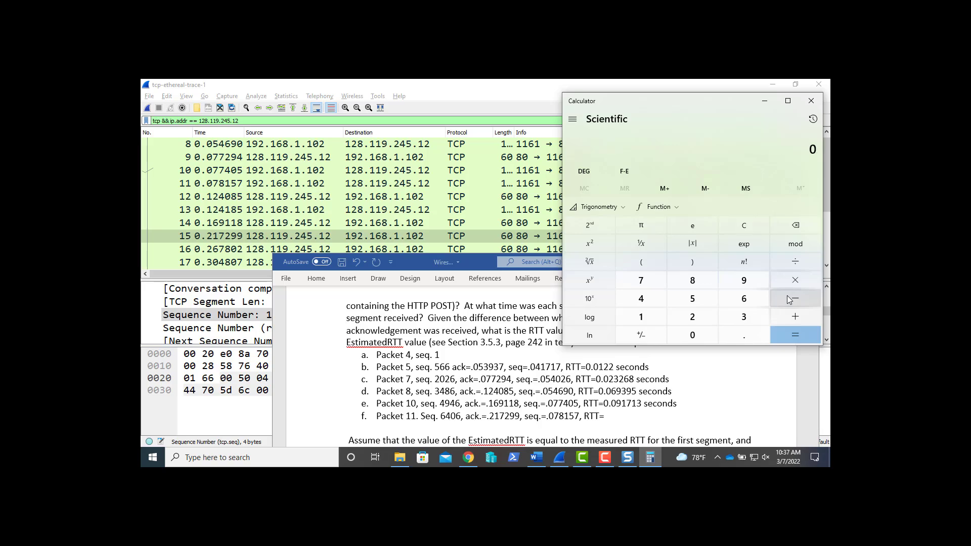
Subtract 0.078157 from 0.217299 to get packet 11's round-trip time
text(.21)
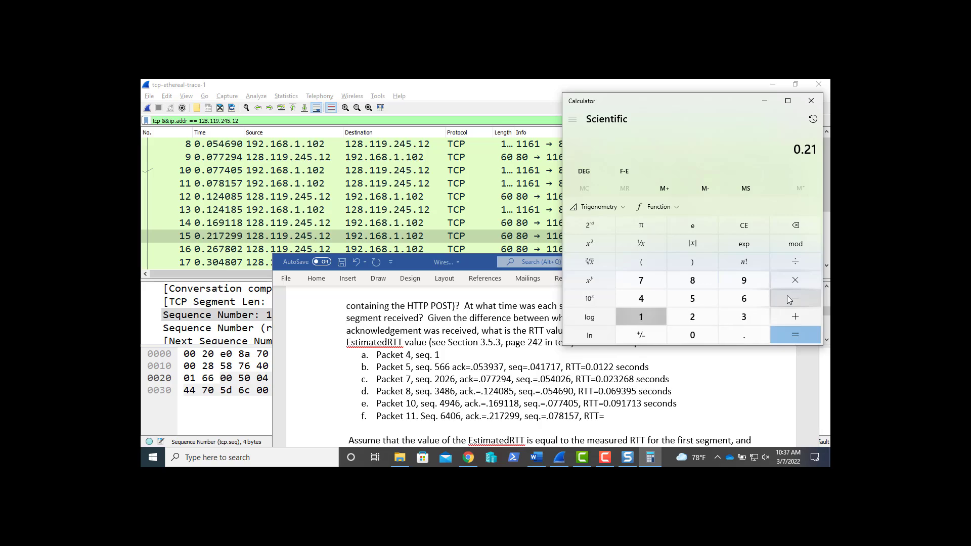
text(7299)
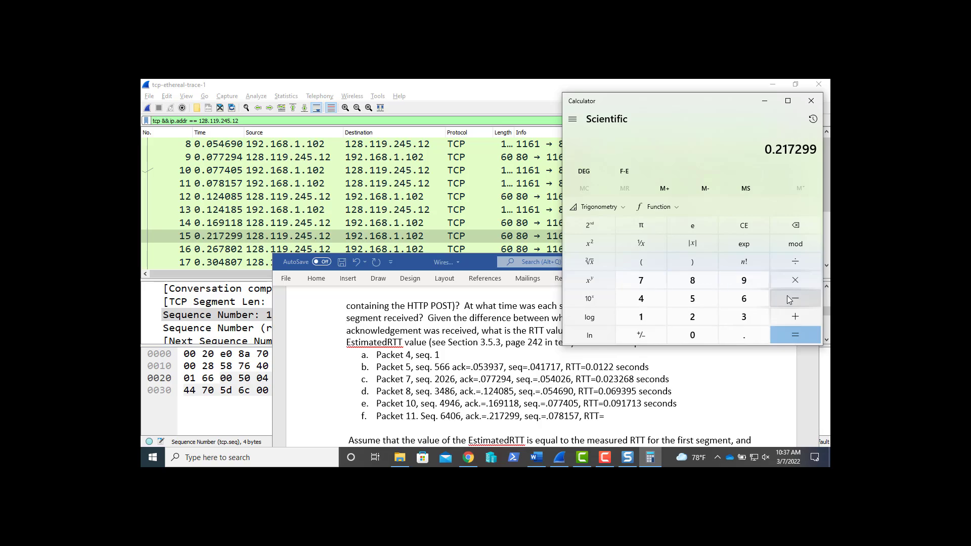
click(793, 299)
text(.78)
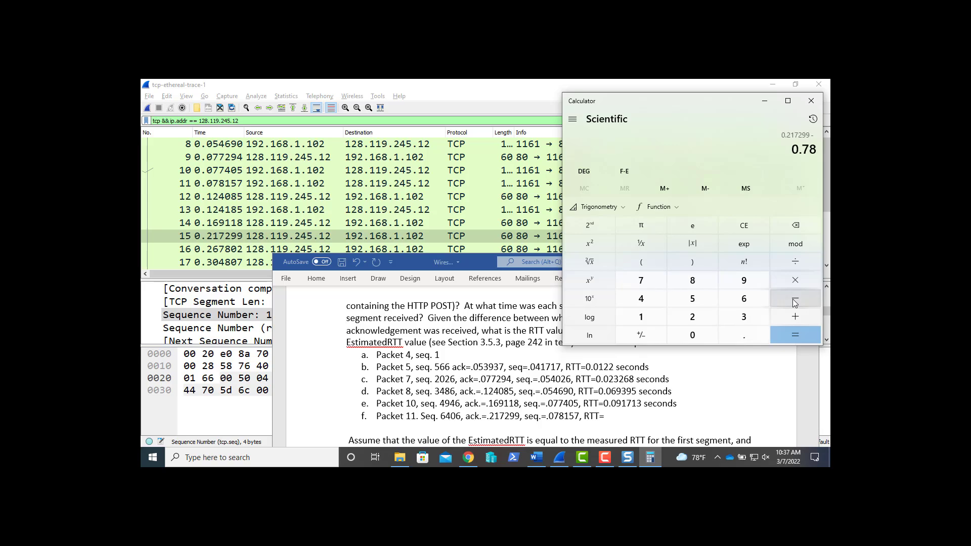
key(BackSpace)
key(BackSpace)
text(0)
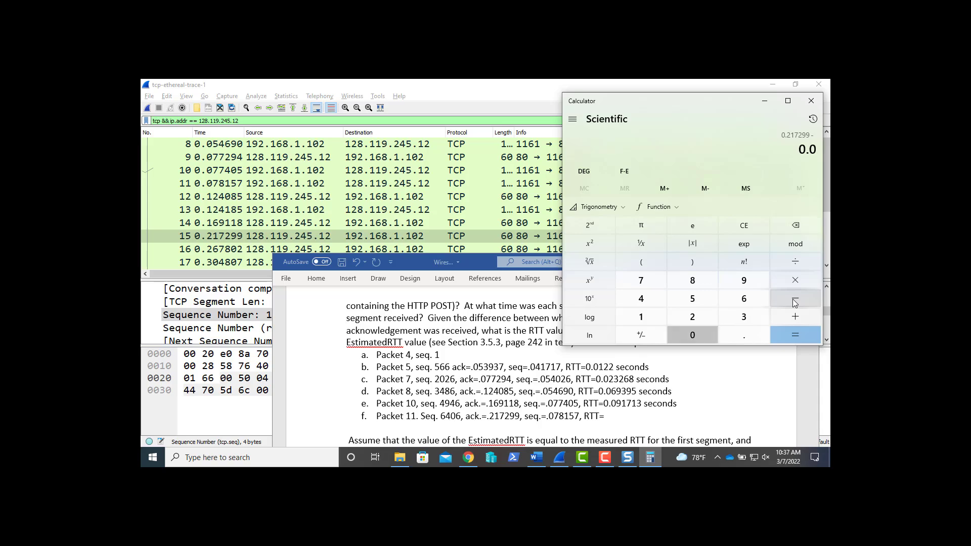
text(78157)
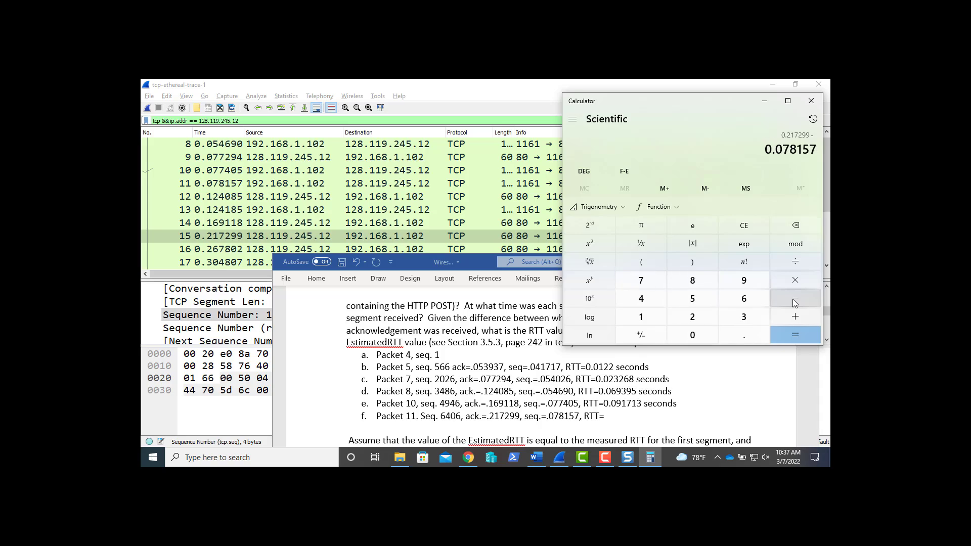
key(Return)
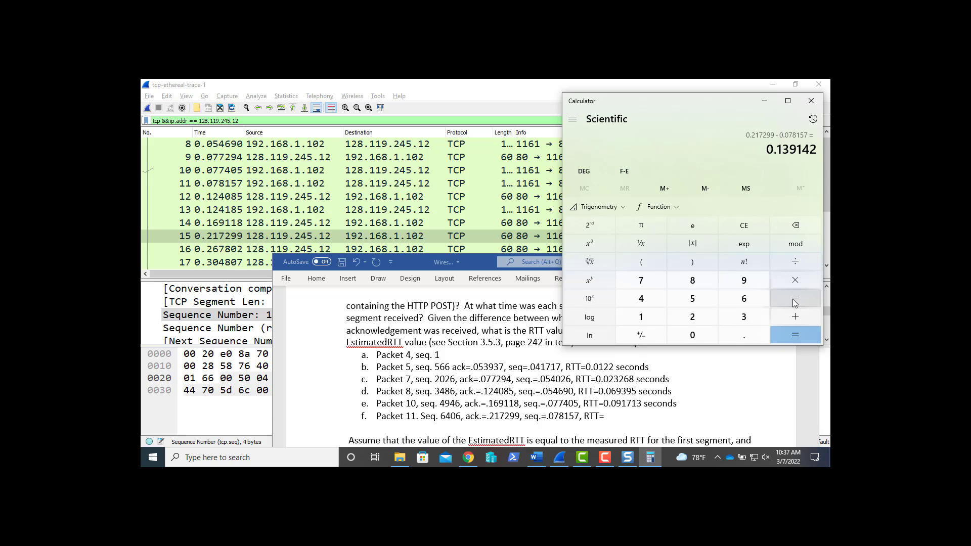
Return to Word, complete item f's RTT with "0.139142 seconds" and move the Word window up to reveal the following questions
key(alt+Tab)
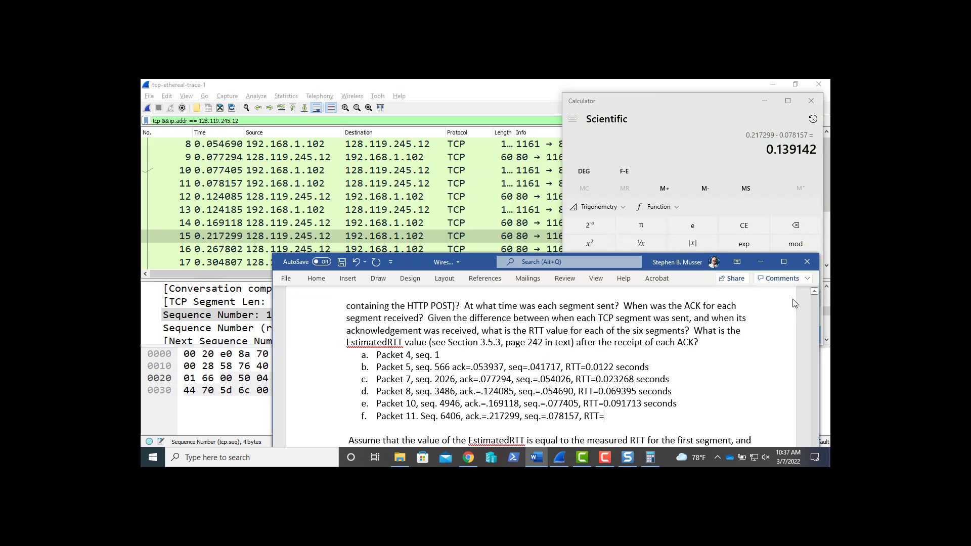
text(0.139142)
text(seconds)
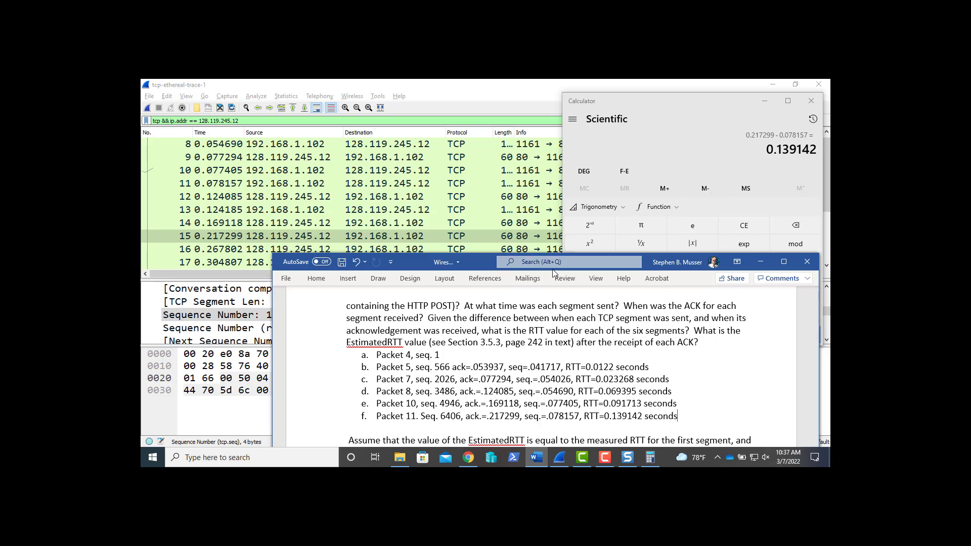
drag(482, 260, 478, 93)
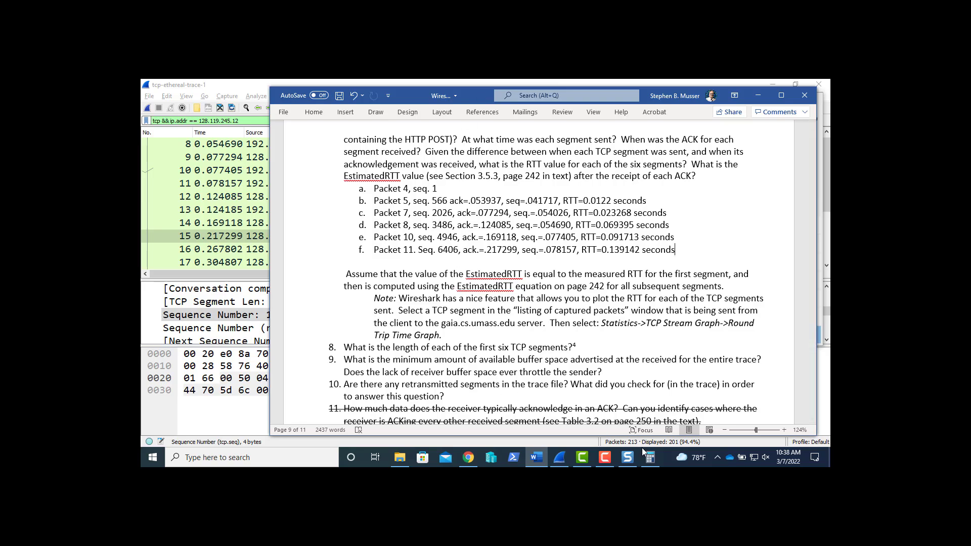
mouse_move(582, 459)
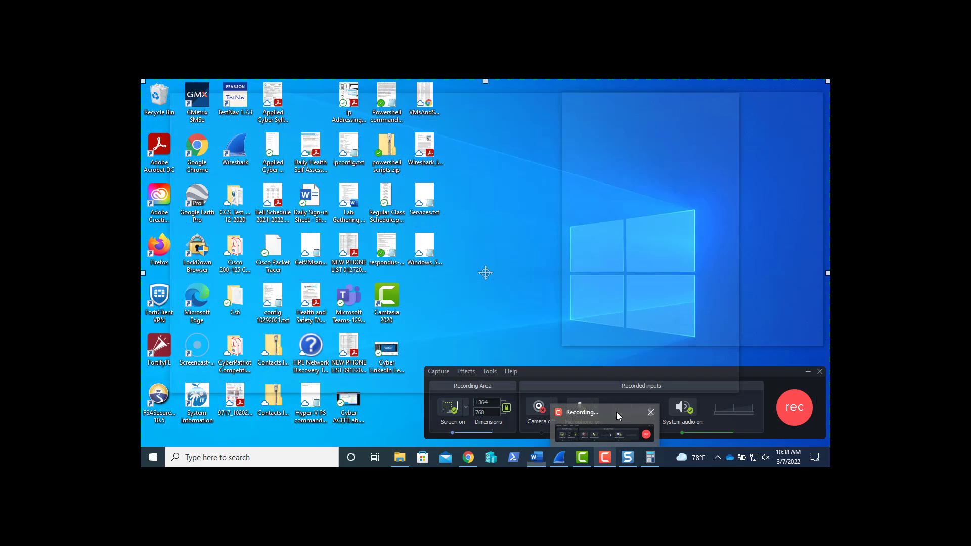
click(617, 412)
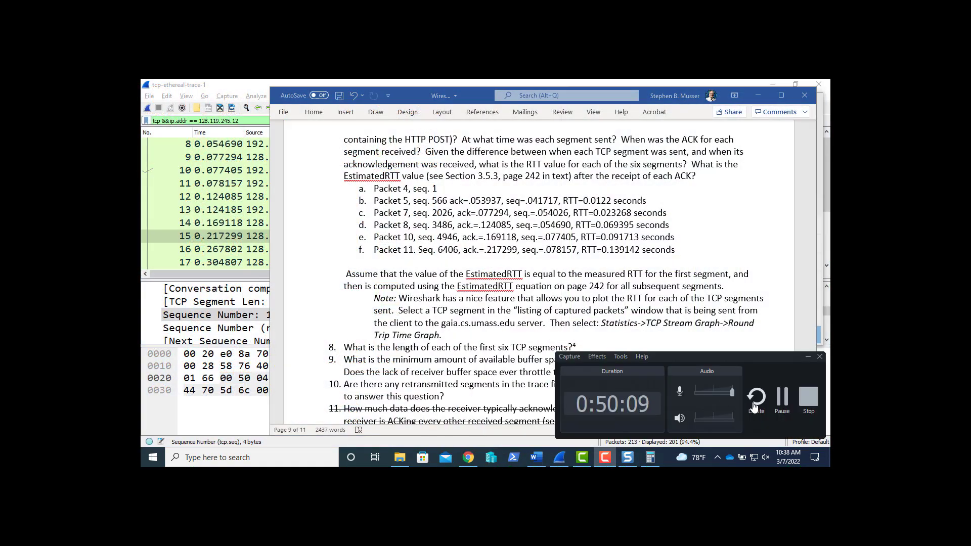
click(782, 405)
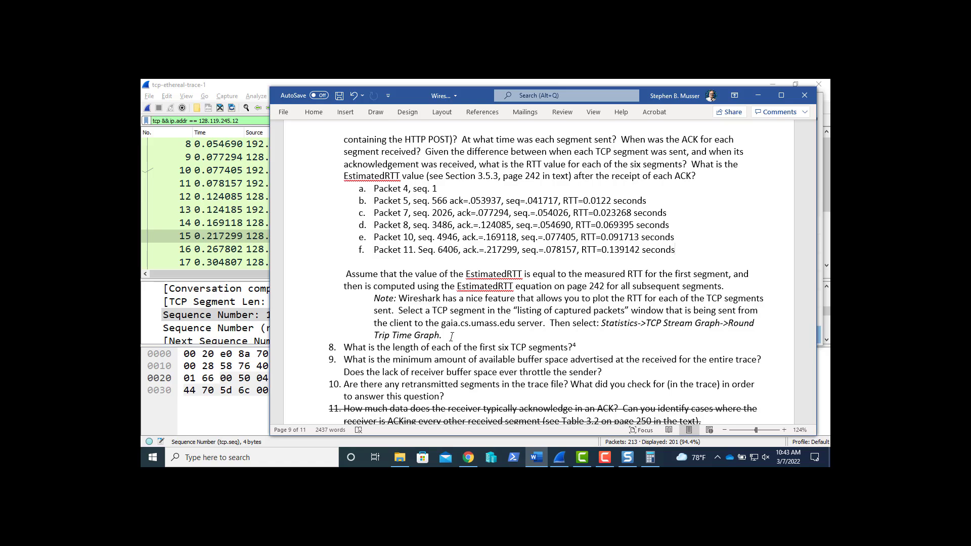
Insert three blank lines between the Round Trip Time Graph note and question 8
key(Return)
key(Return)
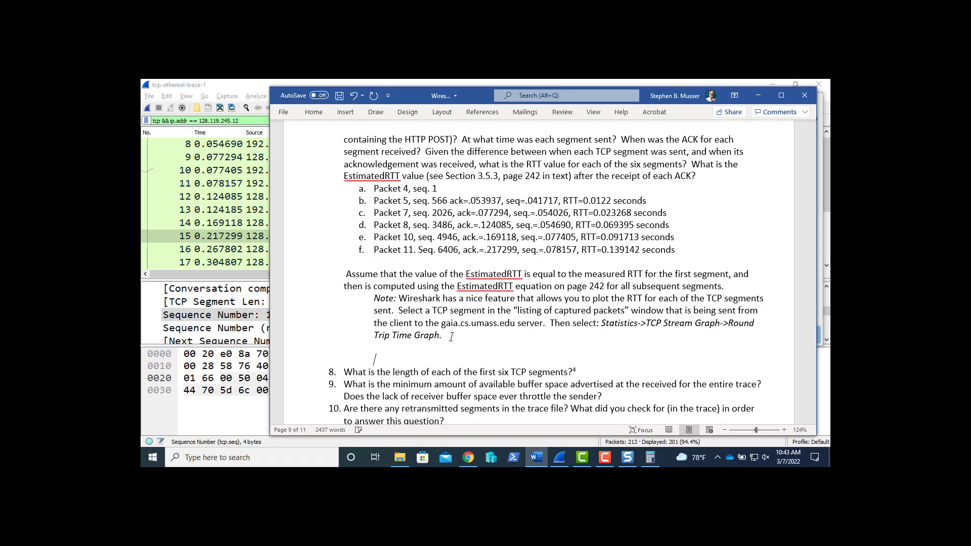
key(BackSpace)
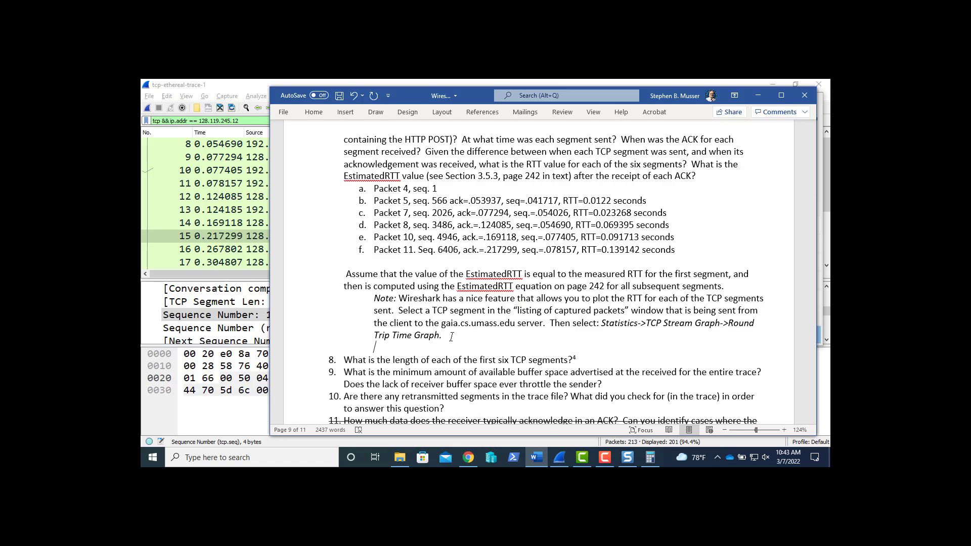
key(BackSpace)
key(Return)
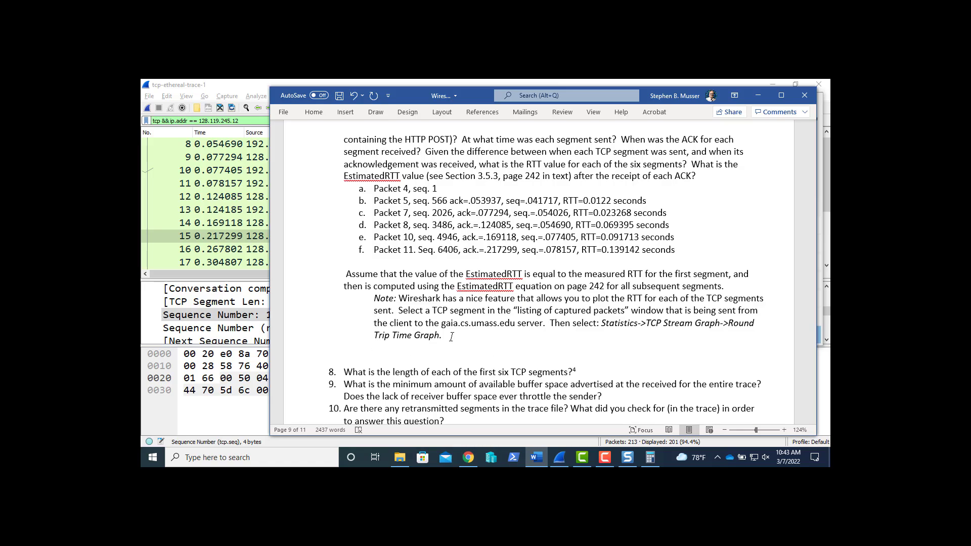
key(Return)
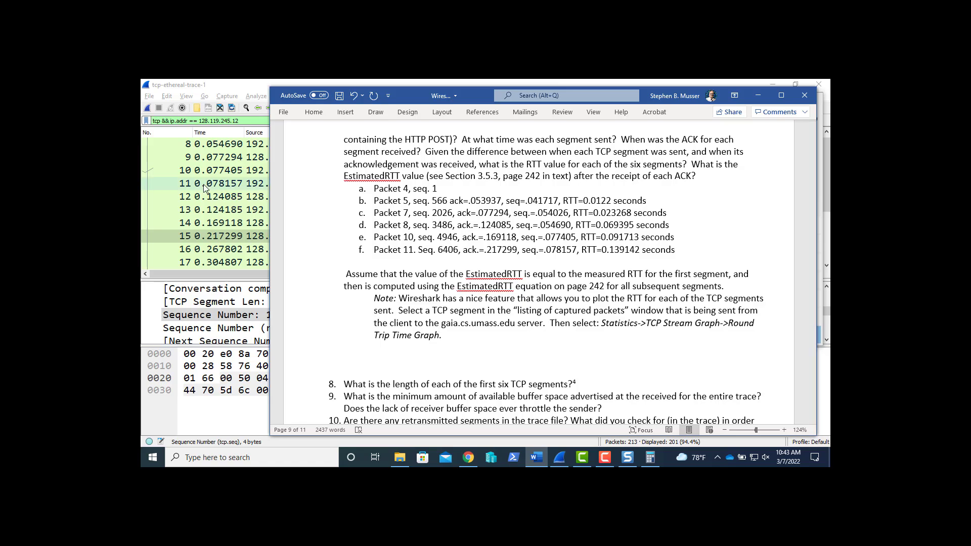
Switch to Wireshark and plot the Round Trip Time stream graph by sequence number, in the direction 192.168.1.102:1161 to 128.119.245.12:80
click(252, 89)
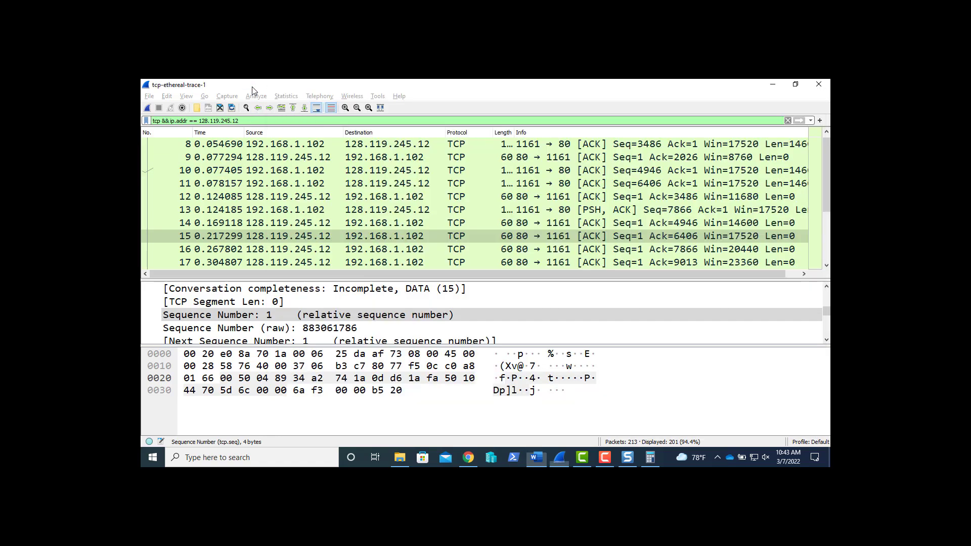
click(284, 97)
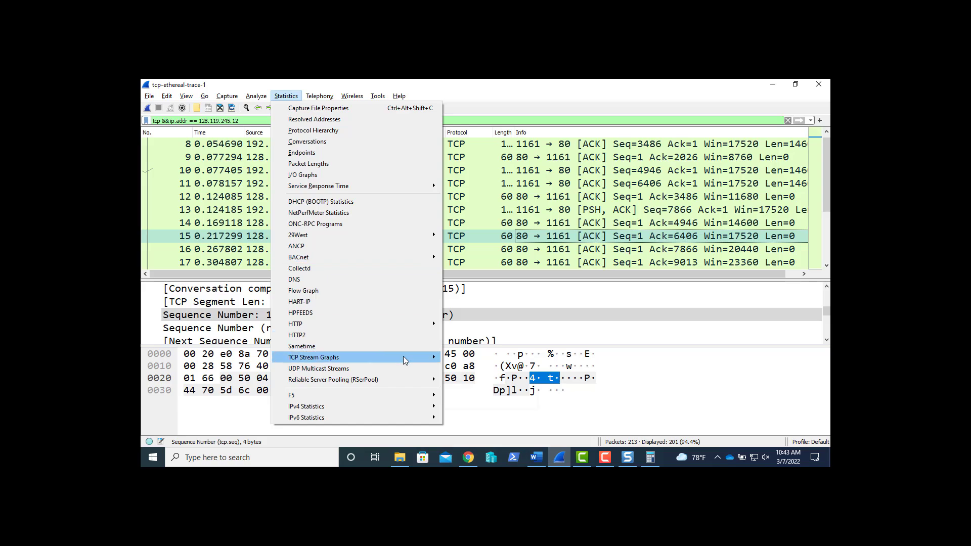
mouse_move(403, 357)
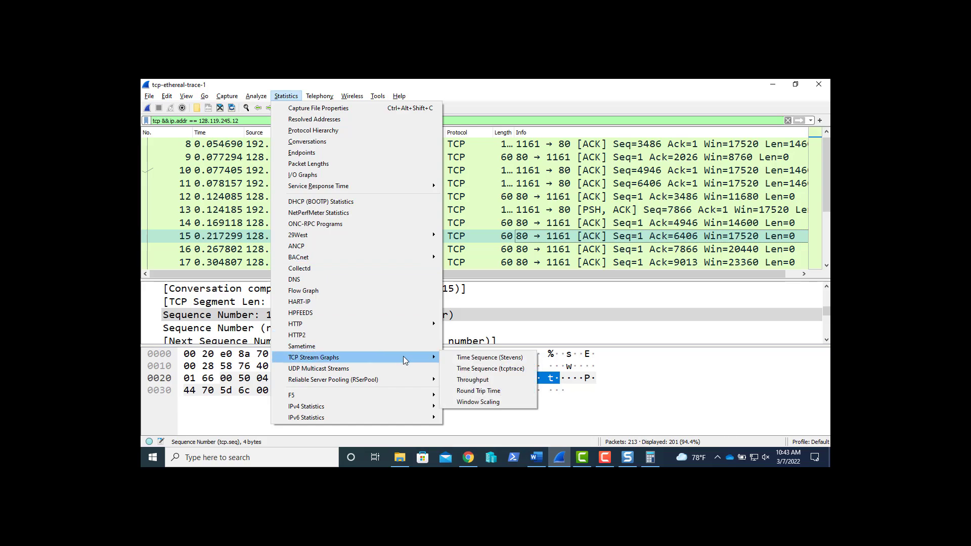
click(470, 388)
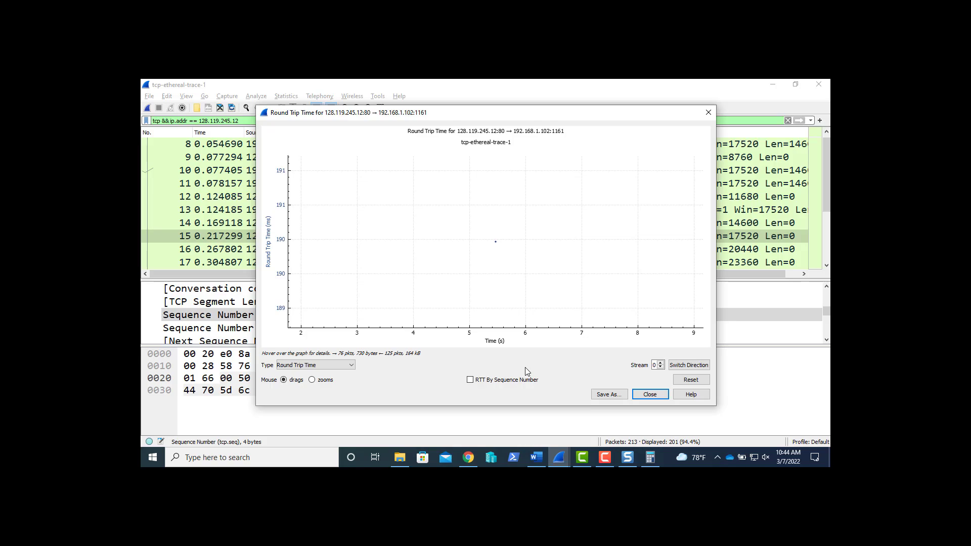
click(470, 382)
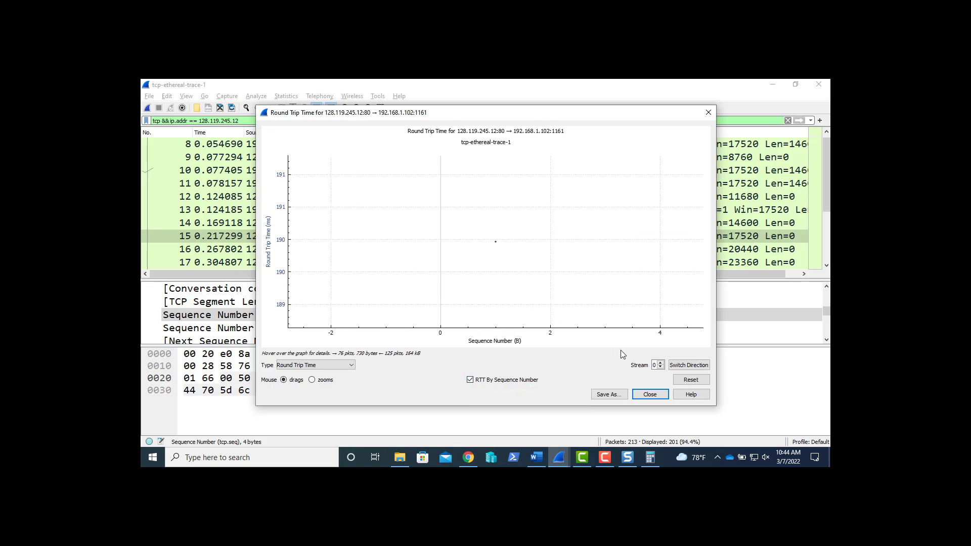
click(691, 366)
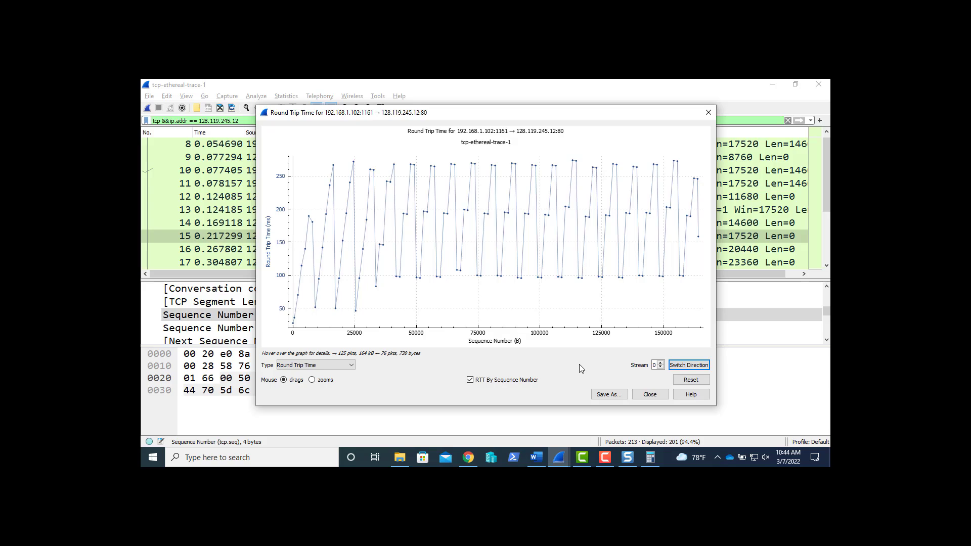
Save the Round Trip Time graph as a PNG named RTT in the Downloads folder and close the graph window
click(607, 396)
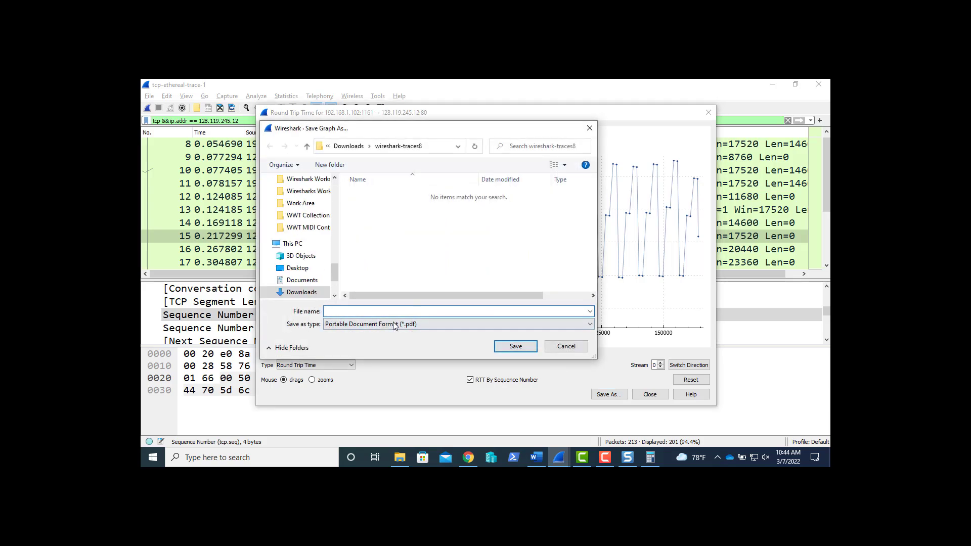
click(373, 324)
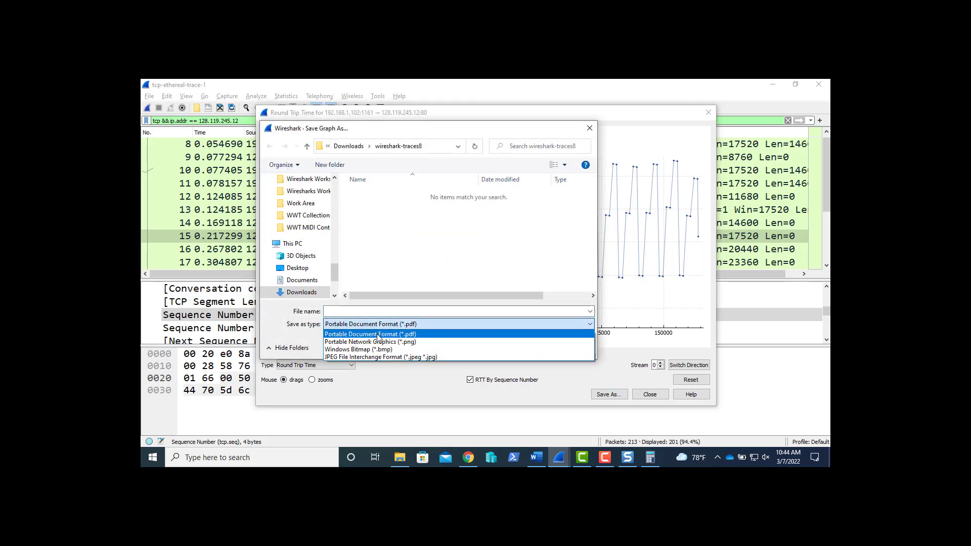
click(379, 342)
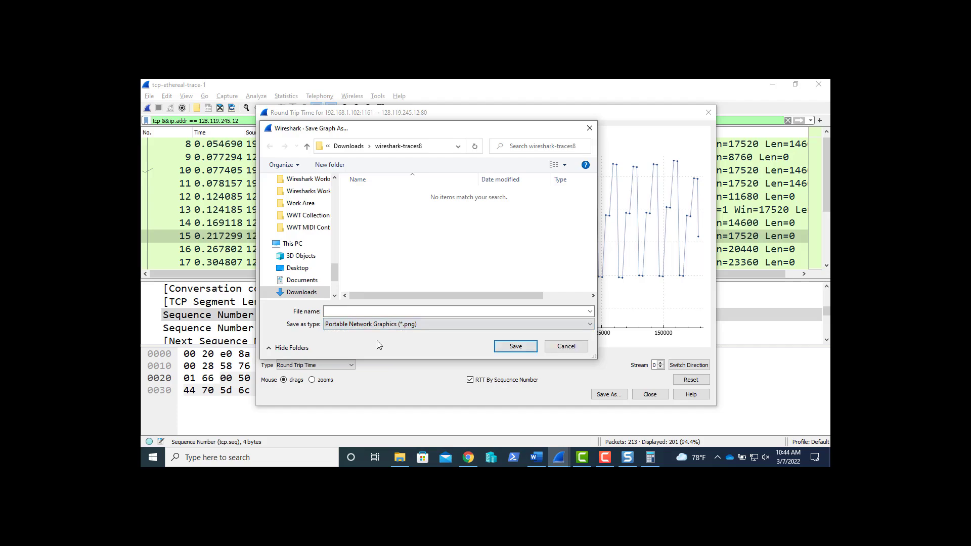
click(369, 310)
text(RTT)
click(352, 147)
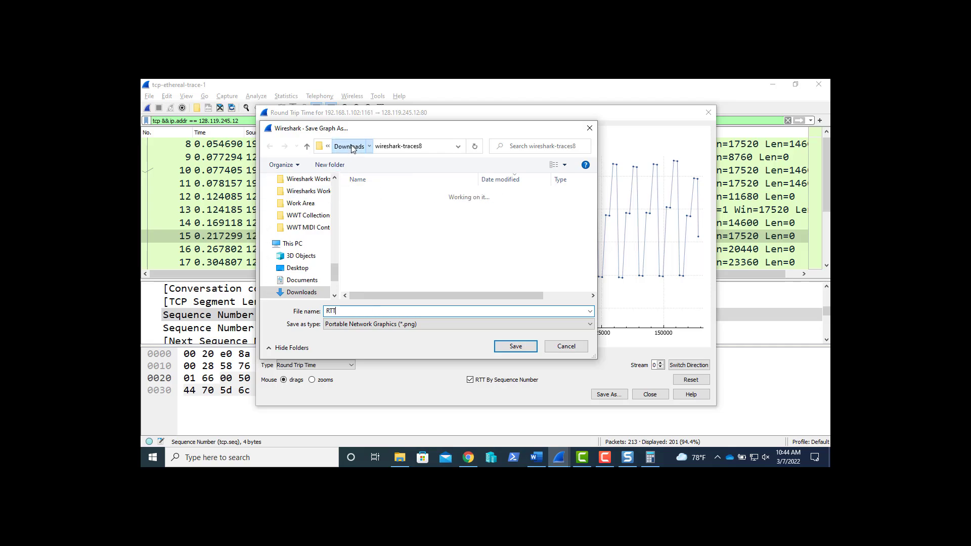
click(515, 347)
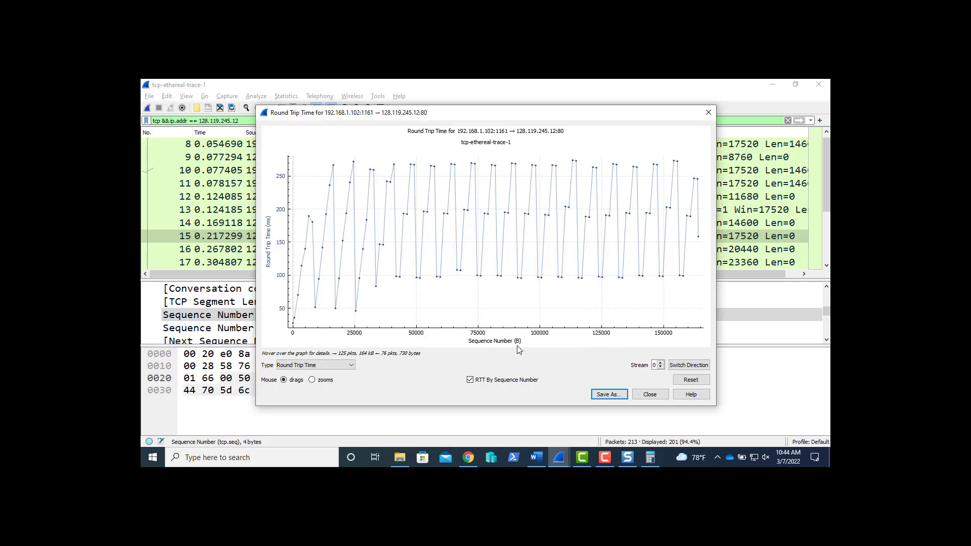
click(650, 395)
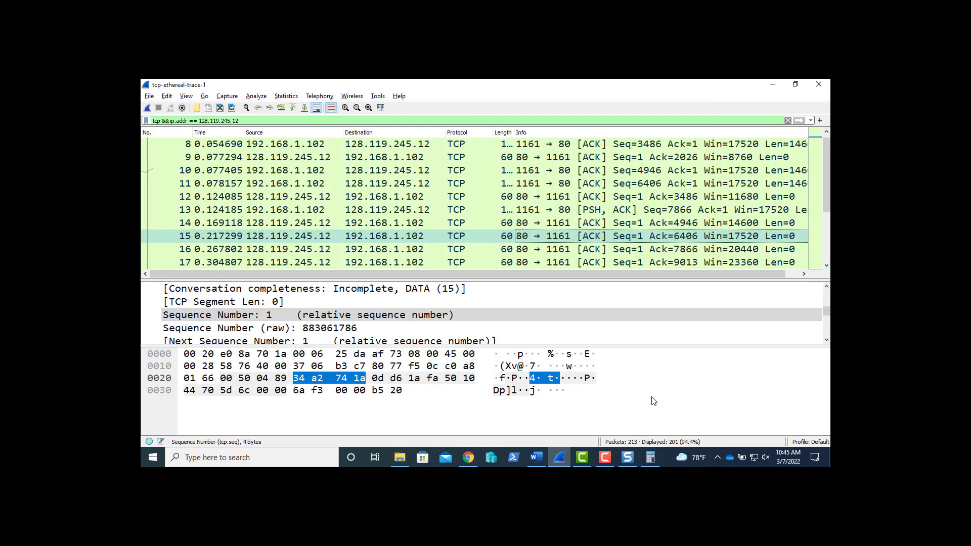
Switch to Word and insert the picture RTT.png from the Downloads folder between the Round Trip Time Graph note and question 8
key(alt+Tab)
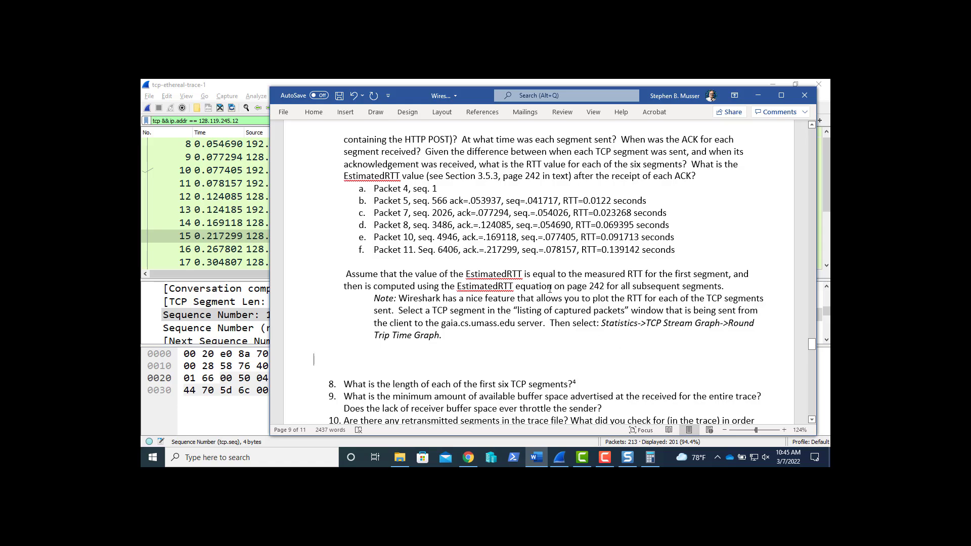
click(344, 112)
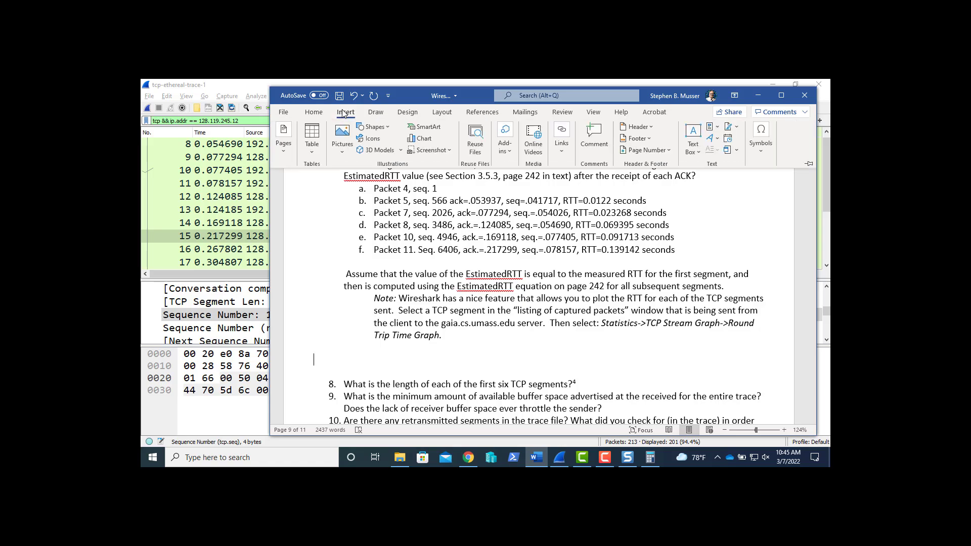
click(342, 138)
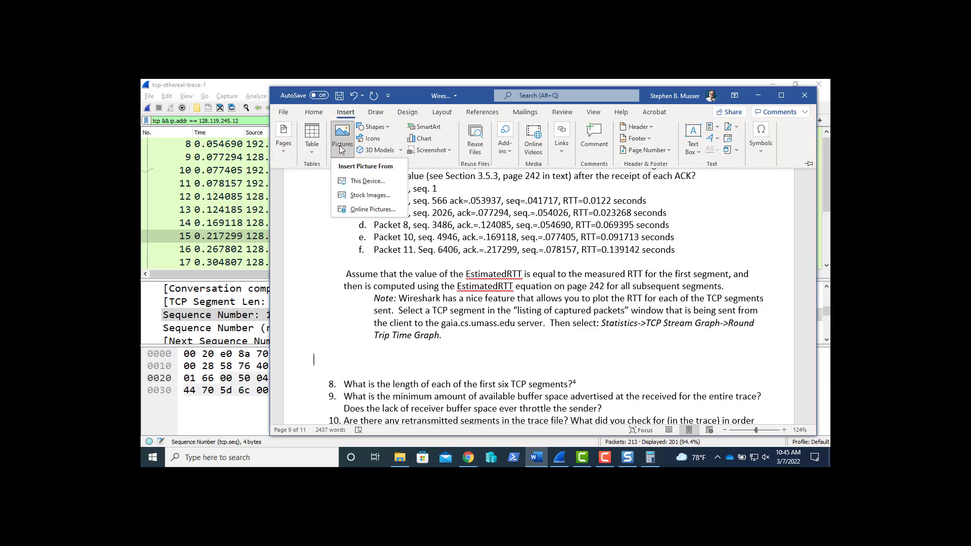
click(363, 183)
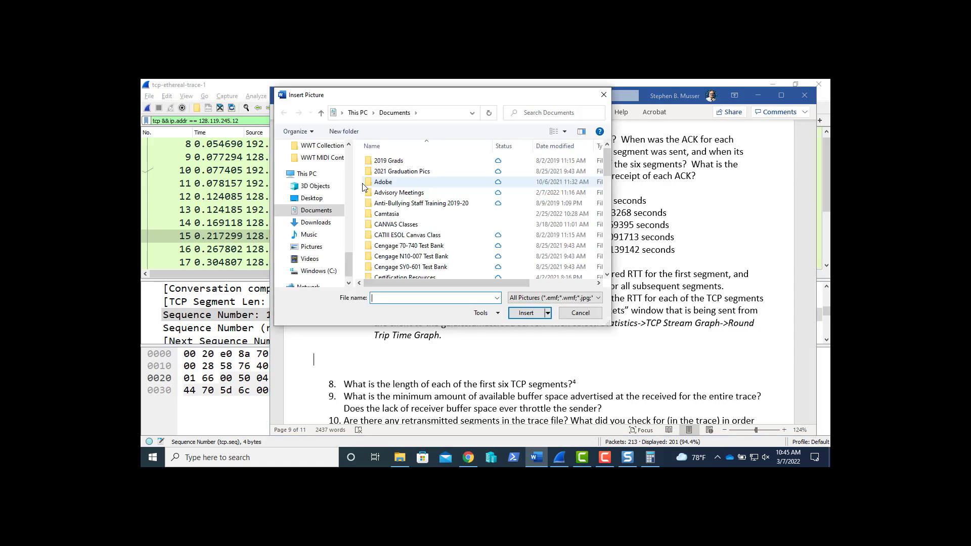
click(321, 223)
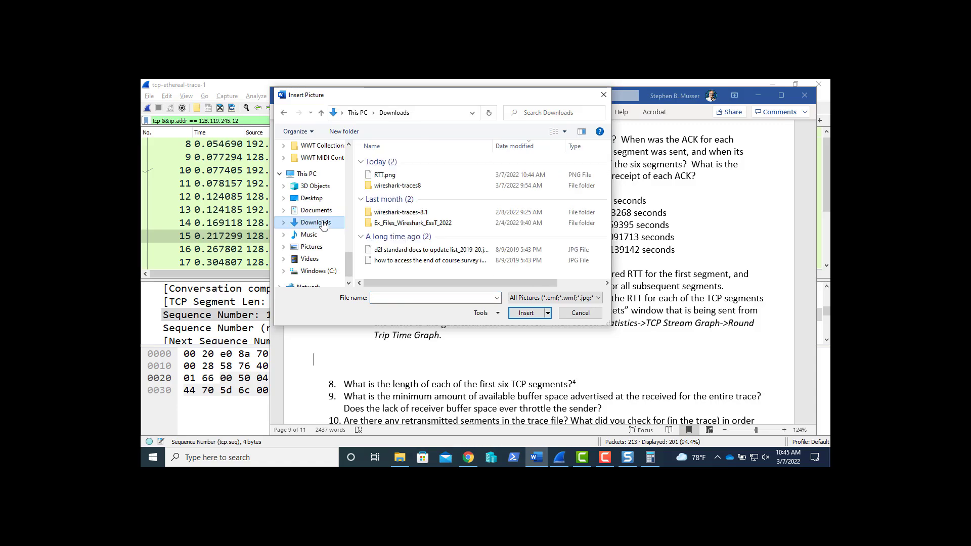
click(394, 177)
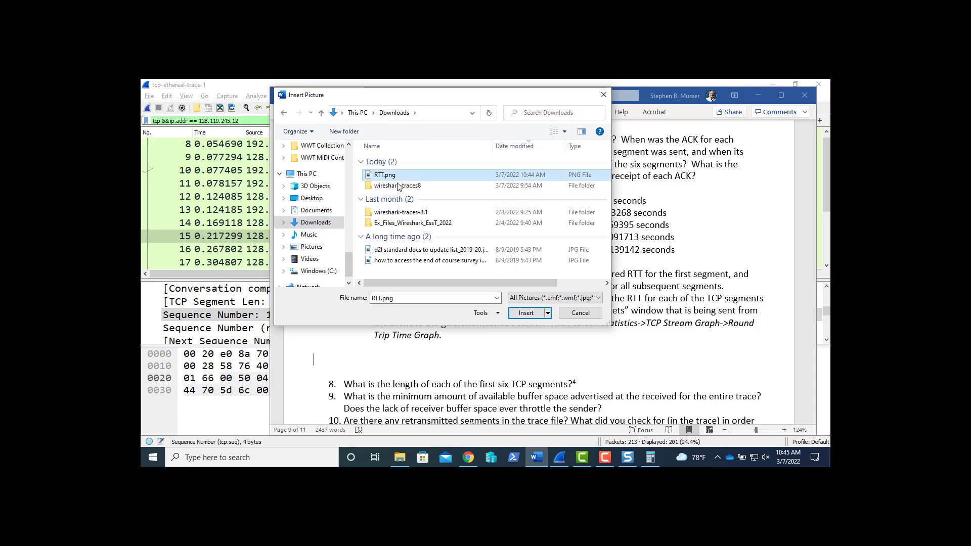
click(530, 320)
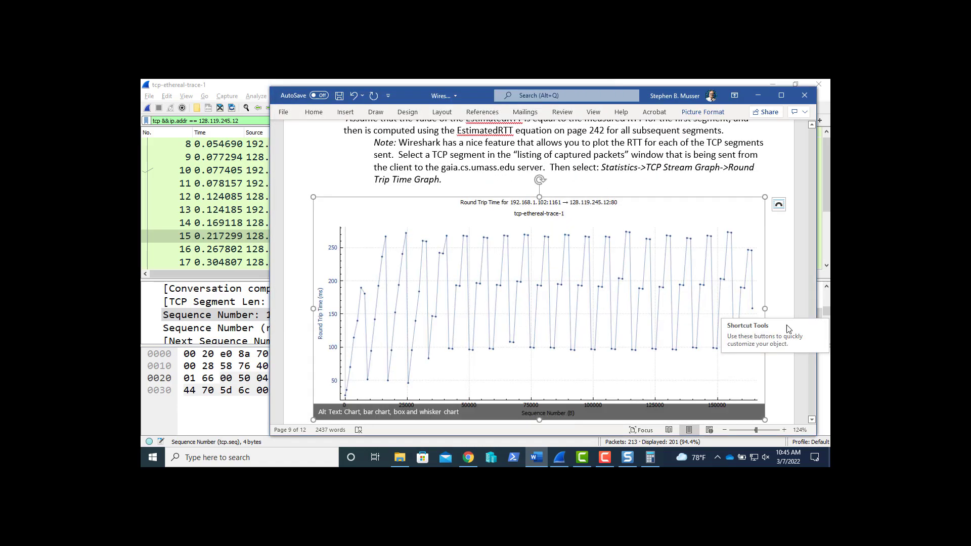
click(777, 291)
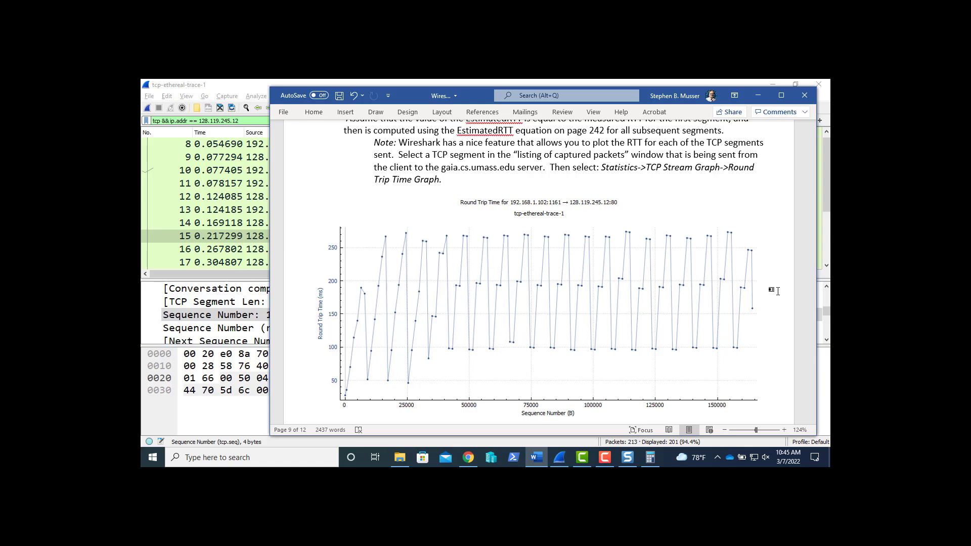
scroll(777, 291, down, 3)
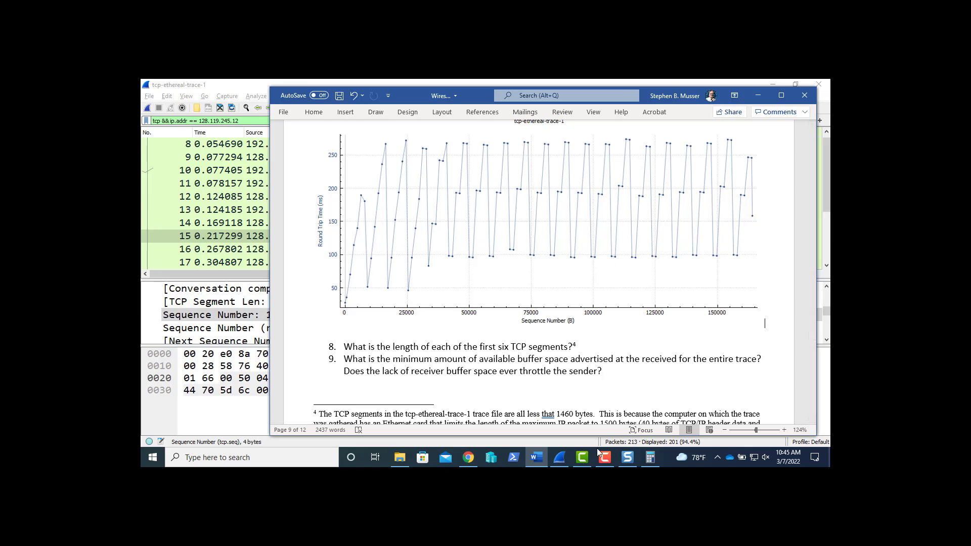
mouse_move(604, 457)
click(633, 435)
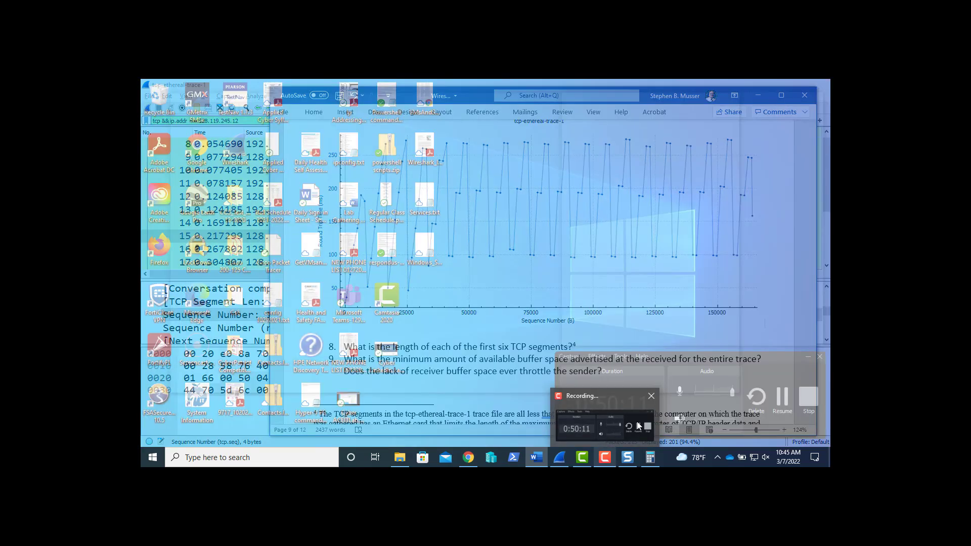
click(782, 399)
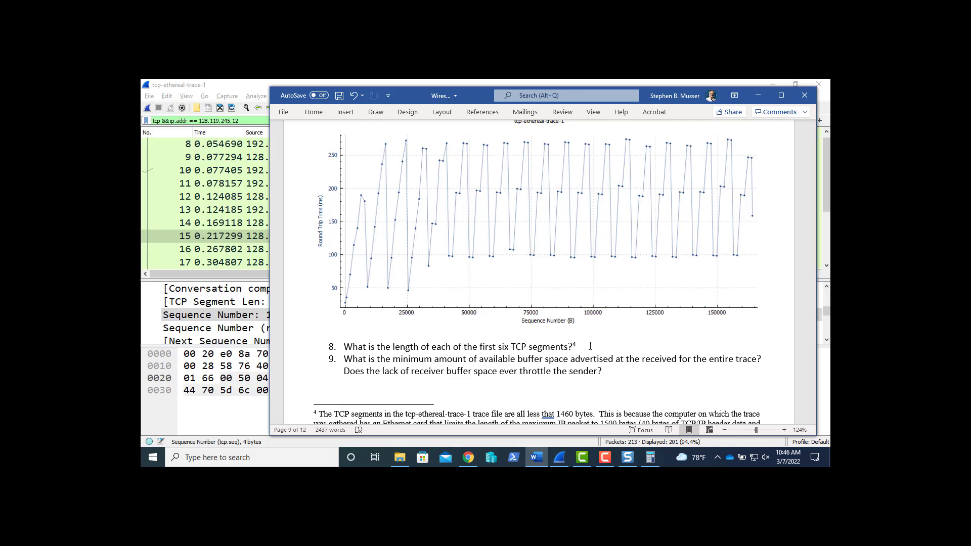
Add an empty lettered sub-item below question 8 for the TCP segment lengths
key(Return)
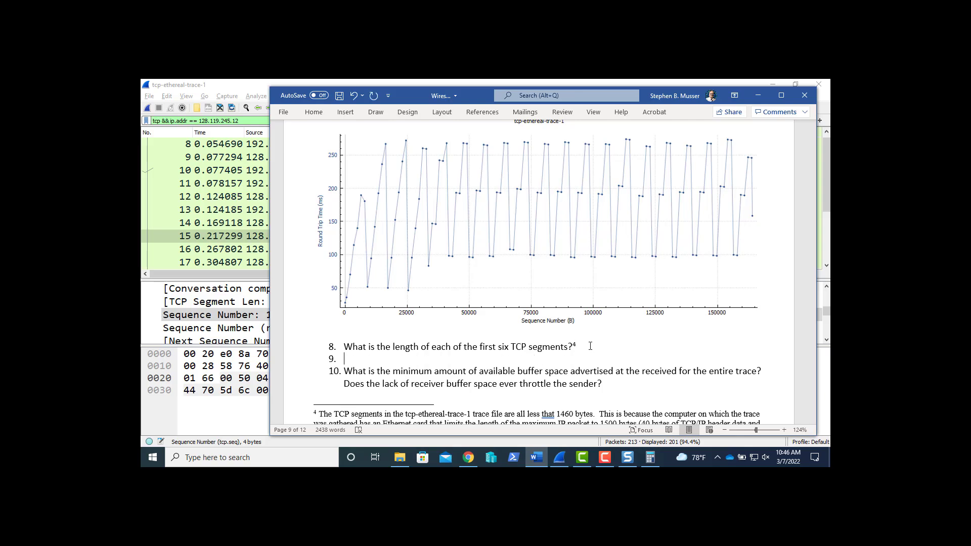
key(Tab)
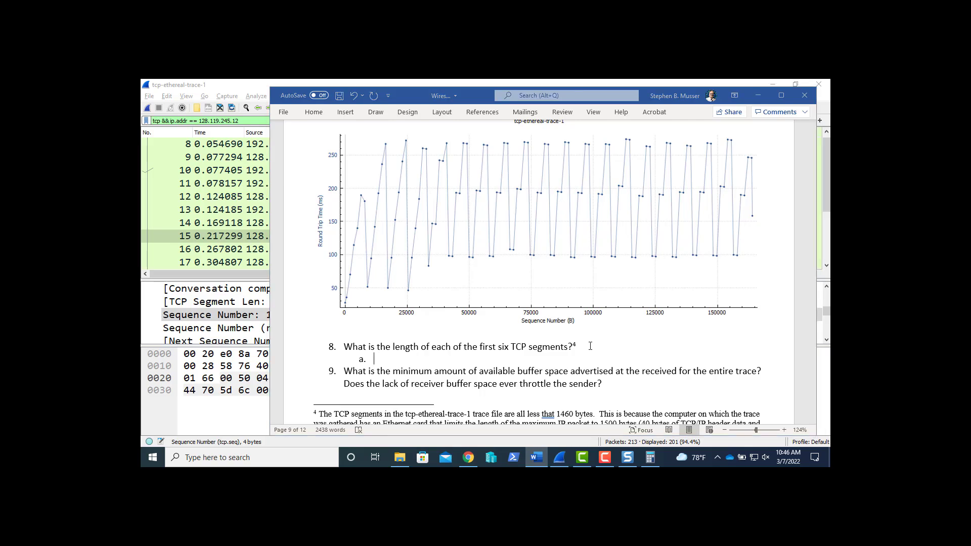
key(F9)
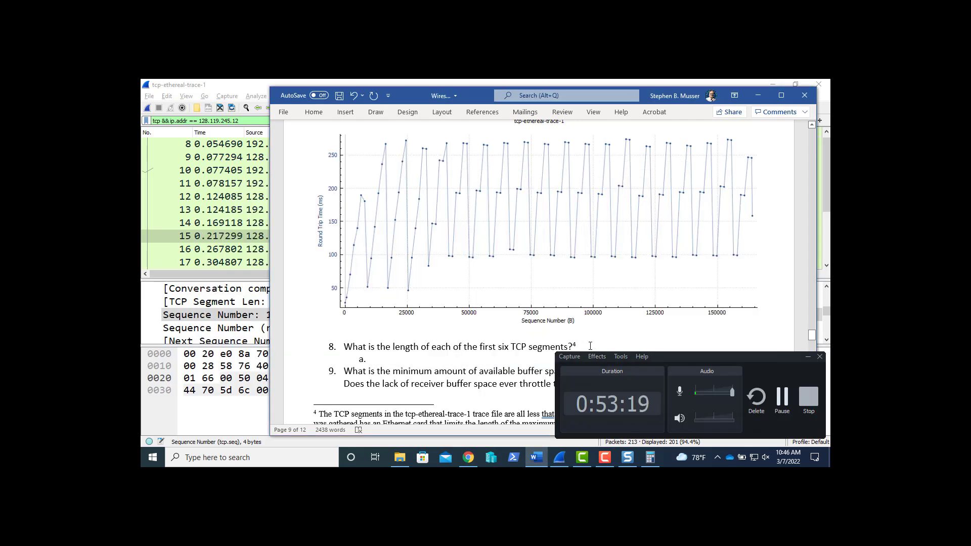
key(alt)
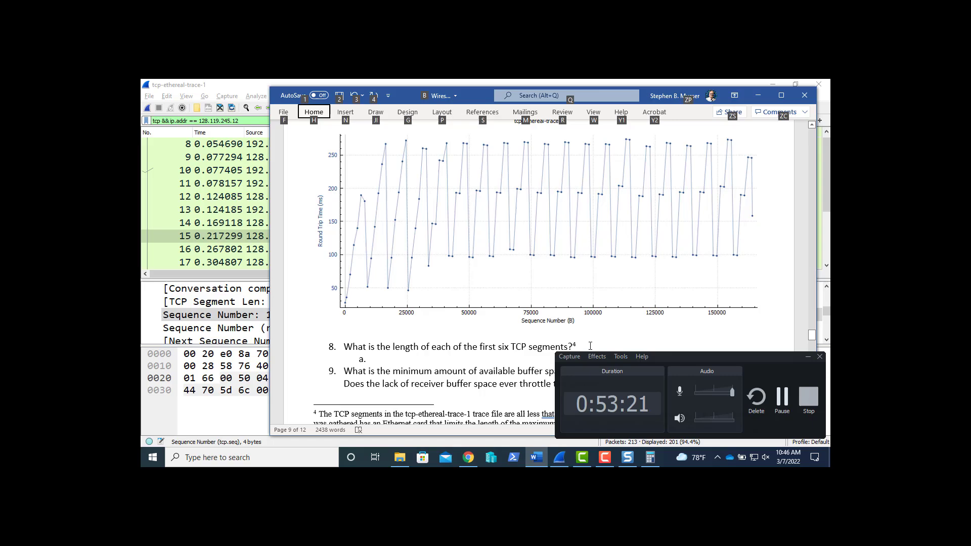
click(285, 331)
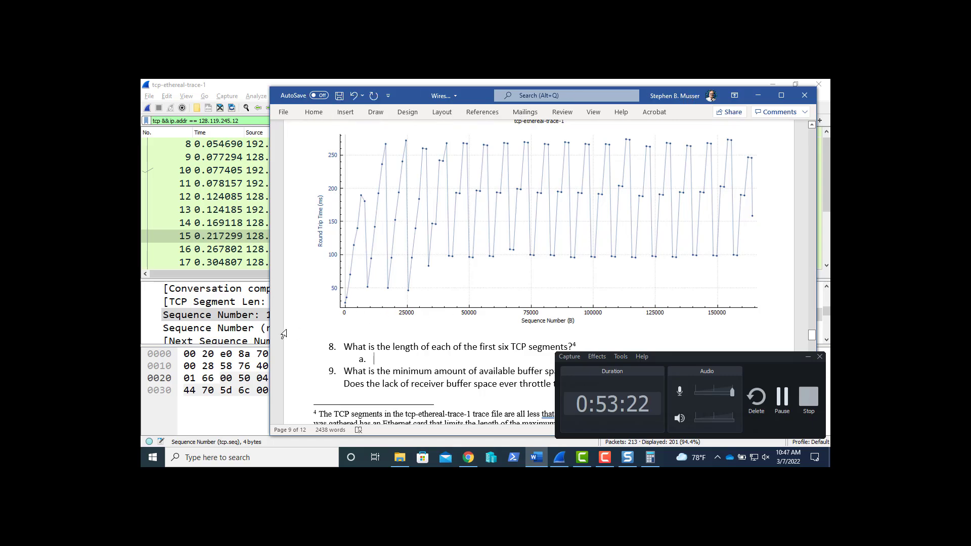
Switch to Wireshark, select packet 4 and widen the Length column to fit its full values
click(186, 95)
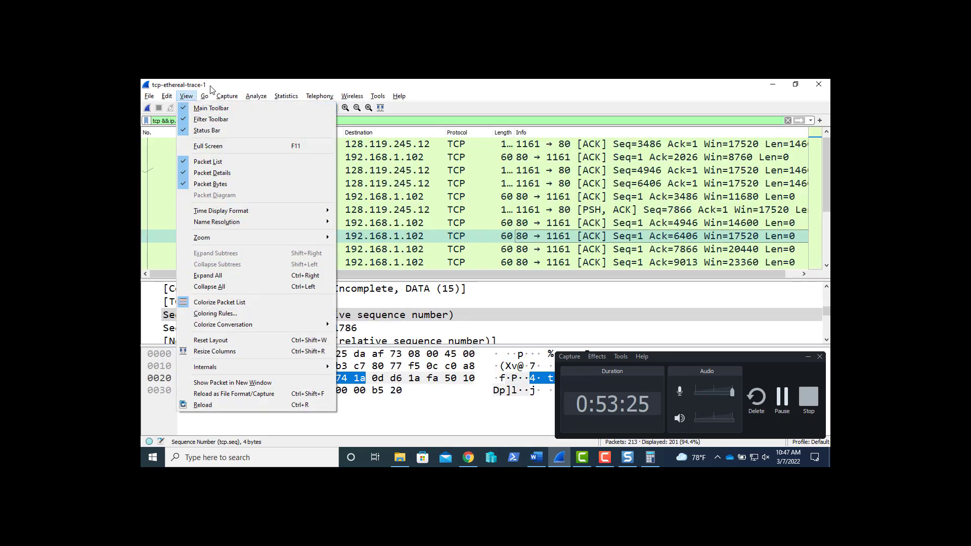
click(210, 90)
scroll(353, 172, up, 3)
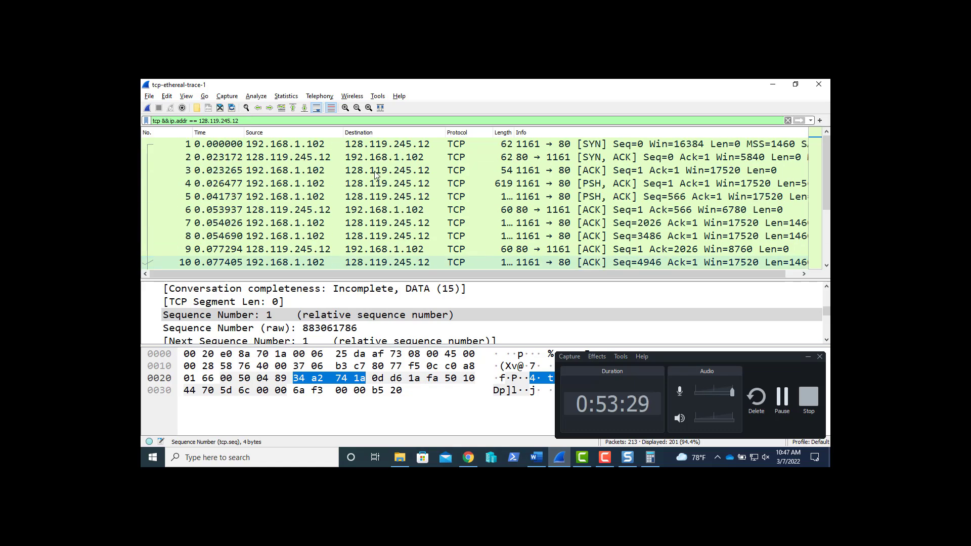
click(456, 183)
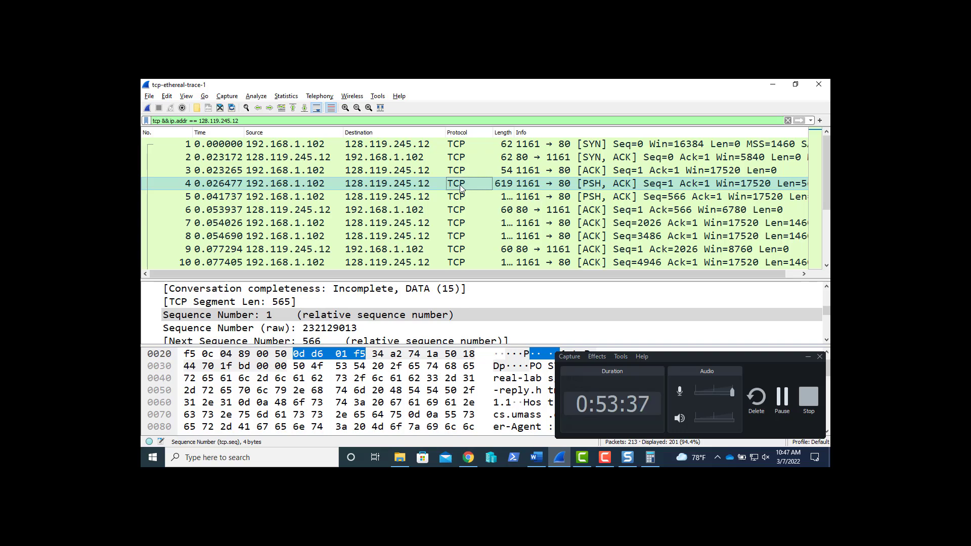
double_click(514, 134)
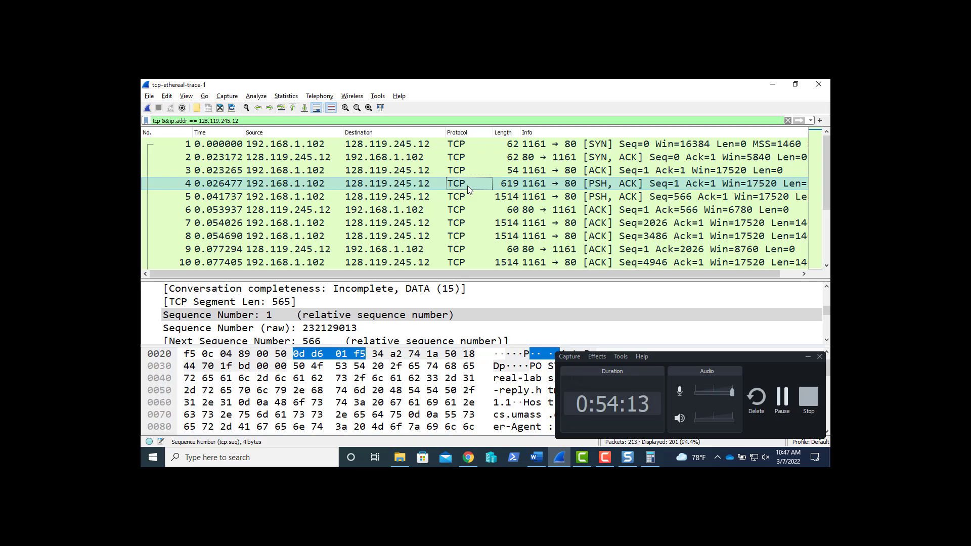
Return to Word, enter "Packet 4 – 619 bytes" as item a of question 8 and start item b
key(alt+Tab)
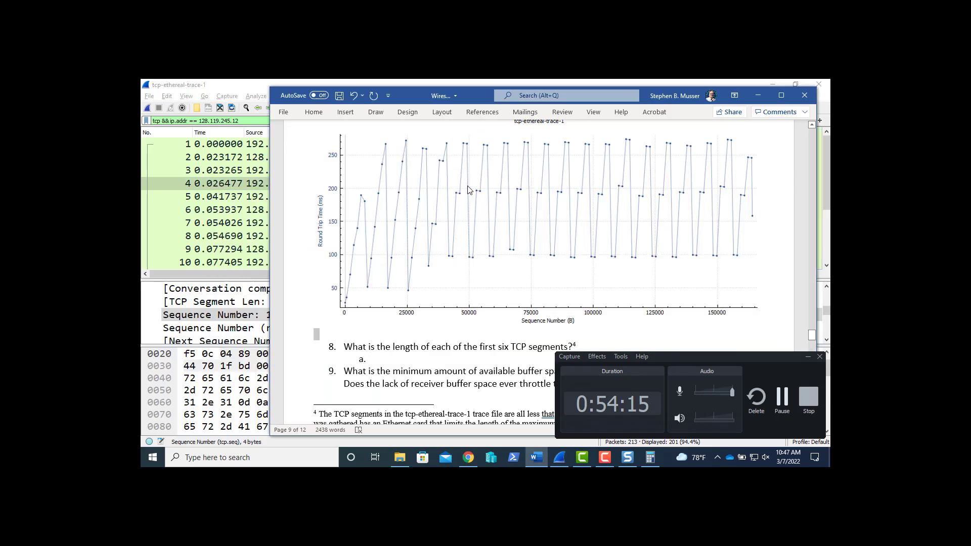
click(378, 358)
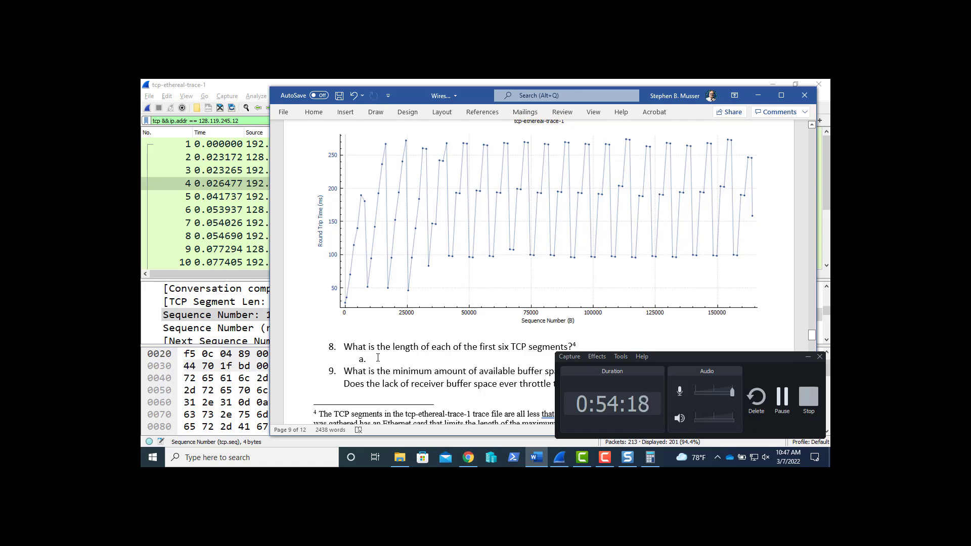
click(808, 356)
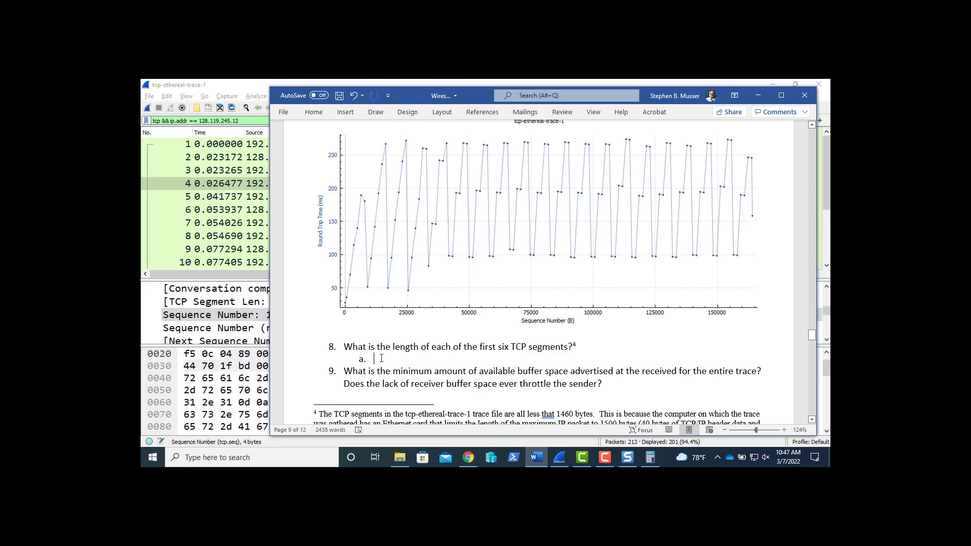
text(Packet )
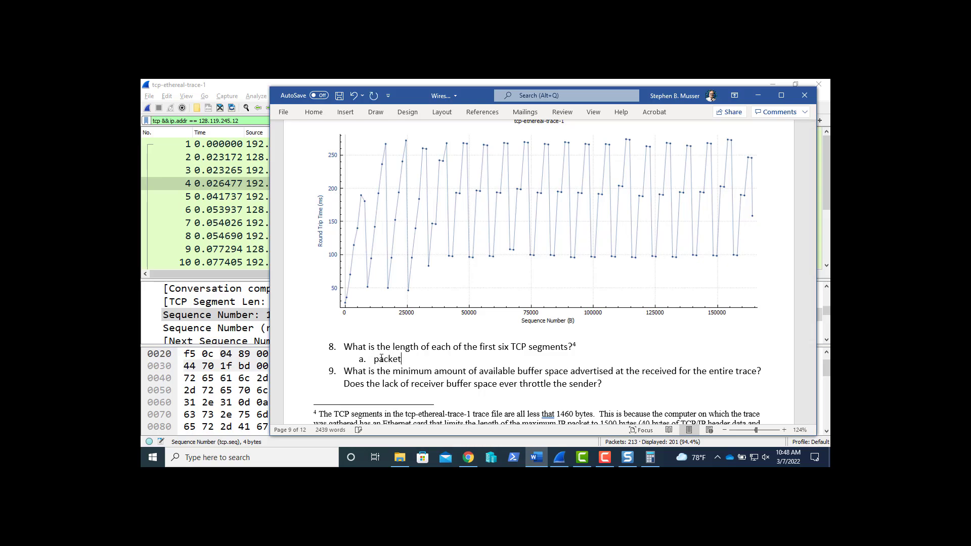
text(4 -)
text( 619 b)
text(ytes)
key(Return)
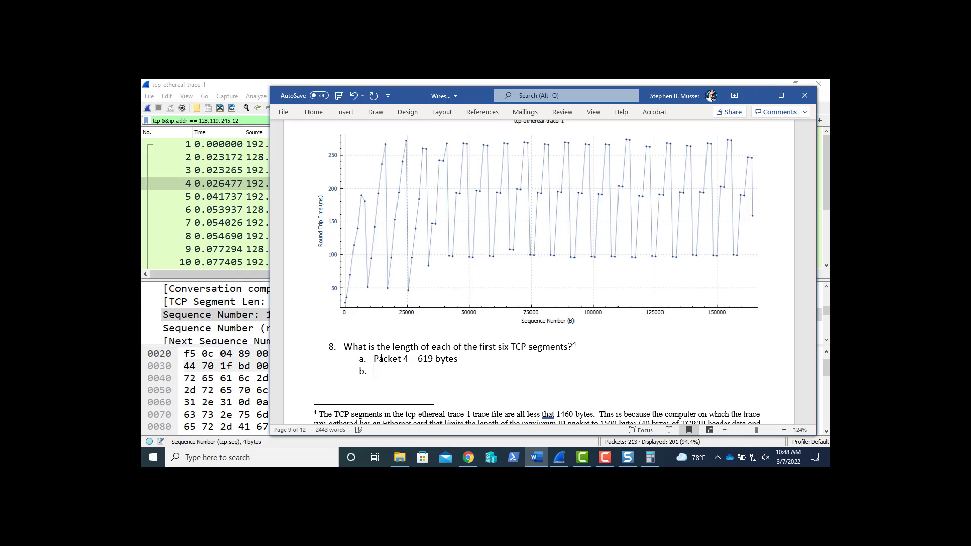
Enter "Packet 5" and "Packet 7" as items b and c of question 8, using the packet list answered in question 7
scroll(401, 238, up, 10)
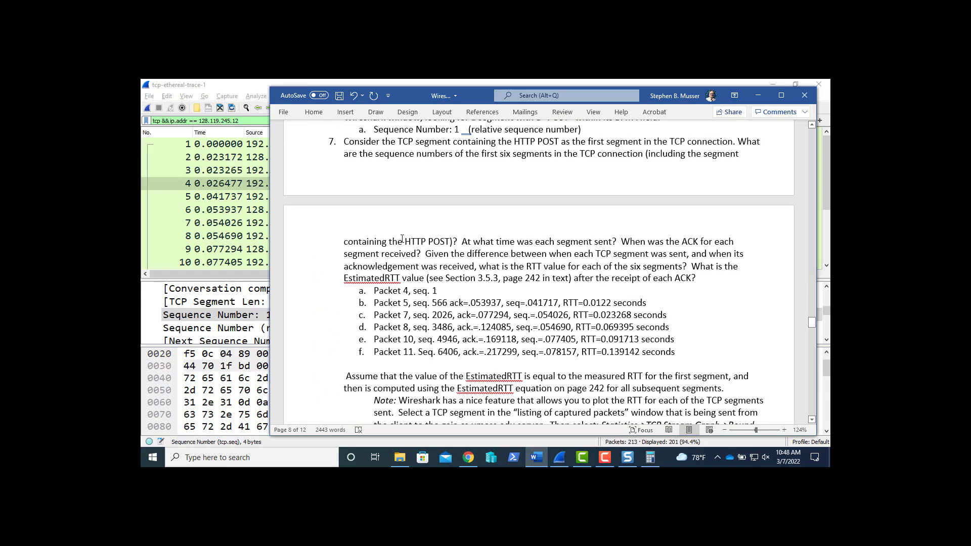
scroll(402, 238, down, 10)
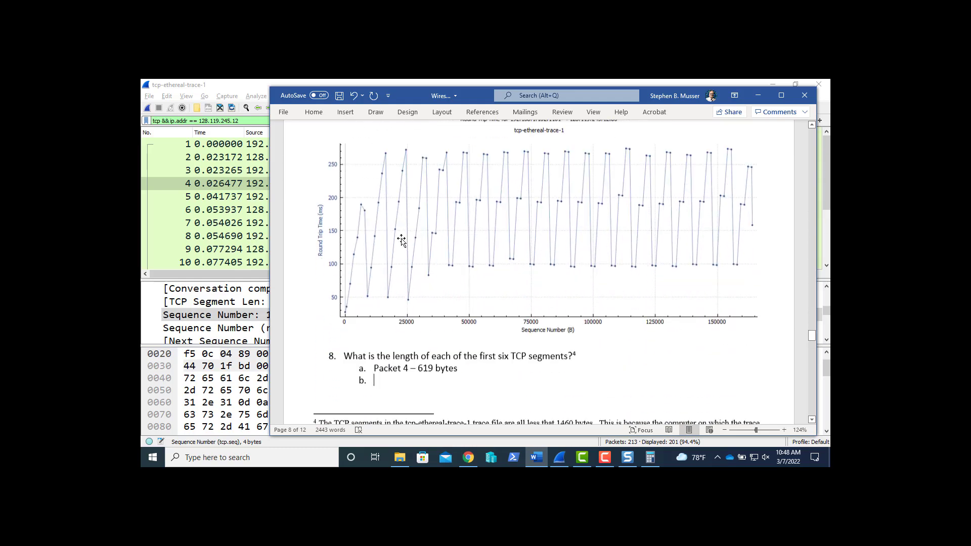
scroll(401, 238, down, 2)
text(pa)
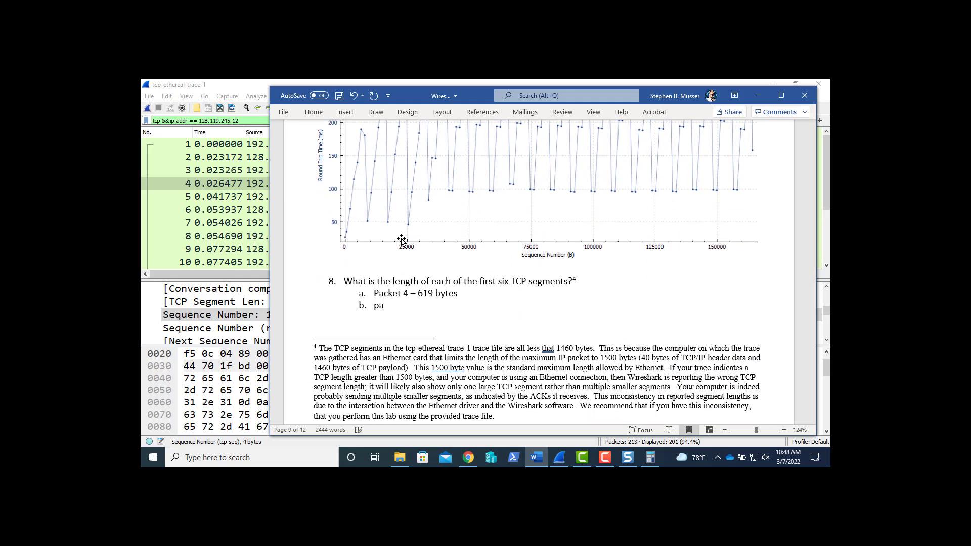
text(cket 5)
text(pac)
text(ket 7)
key(Return)
Add "Packet 8", "Packet 10" and "Packet 11" as items d, e and f of question 8
text(packe)
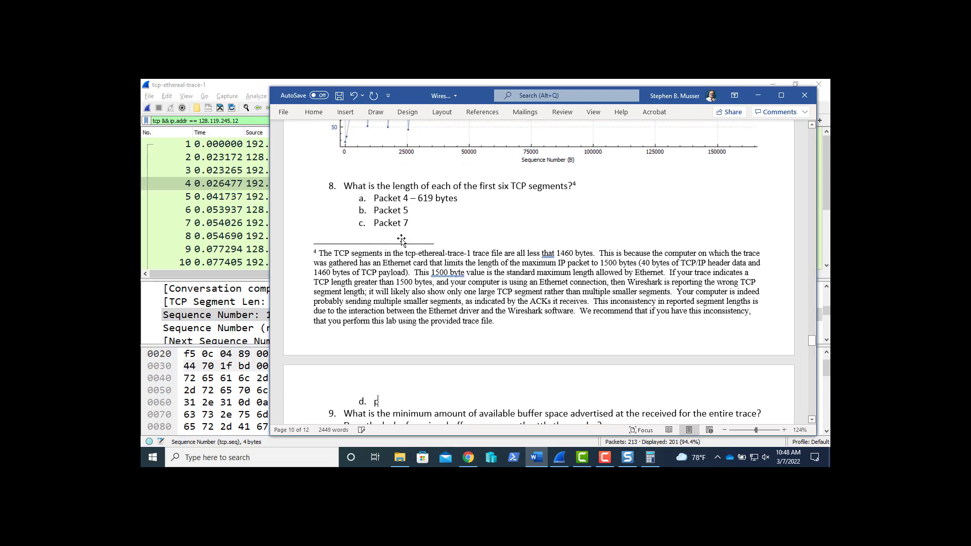
text(t 8)
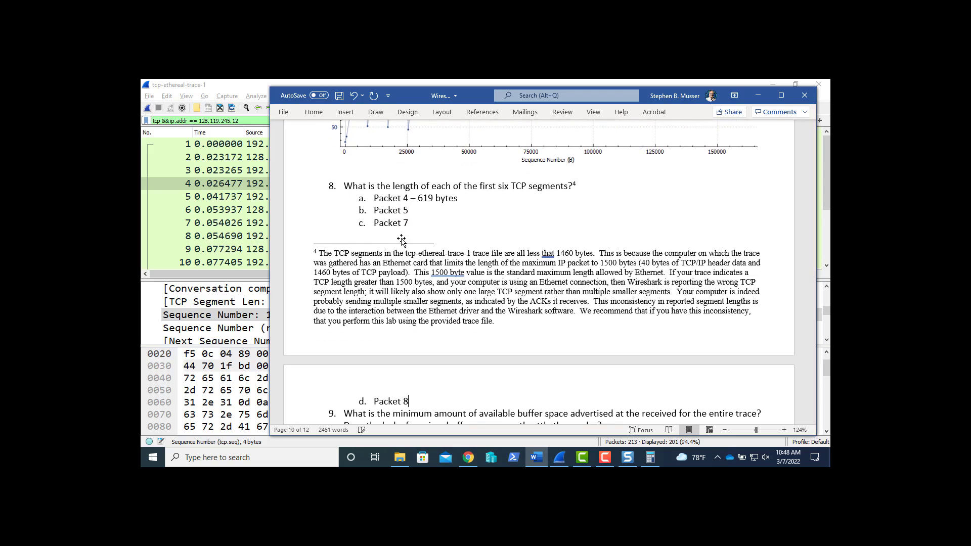
key(Return)
text(pac)
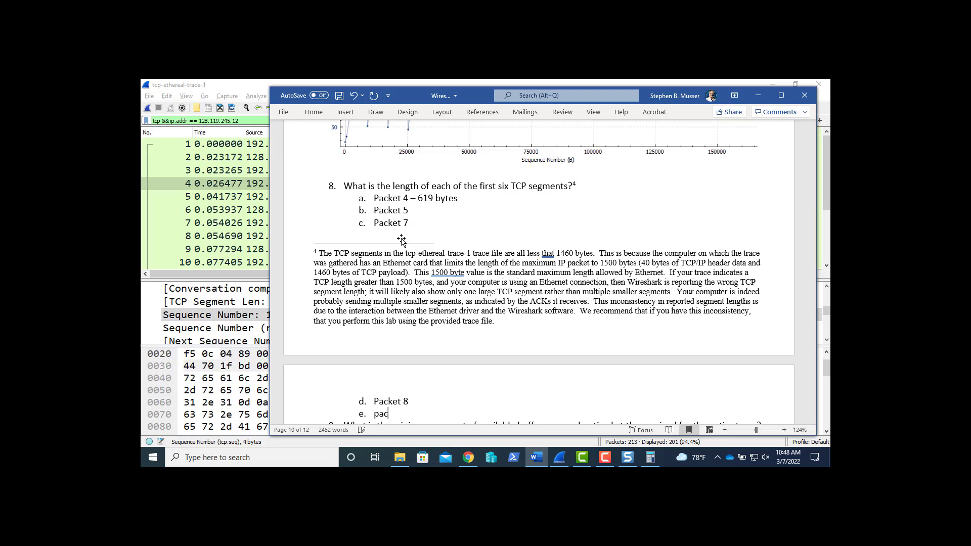
text(ket 10)
key(Return)
text(pack)
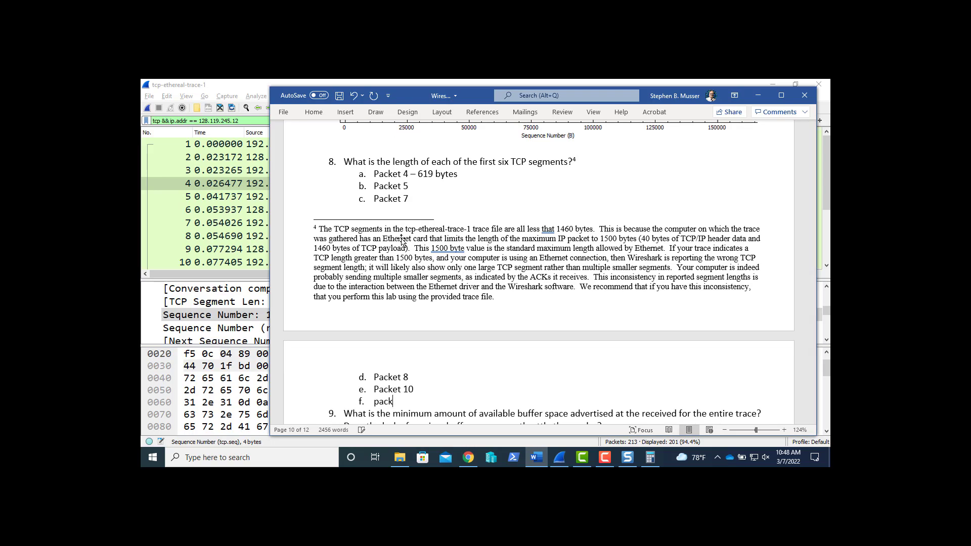
text(et 11)
Lower the Word window to uncover Wireshark's packet list, and append "– 1514 bytes" to items b and c of question 8
scroll(401, 241, up, 5)
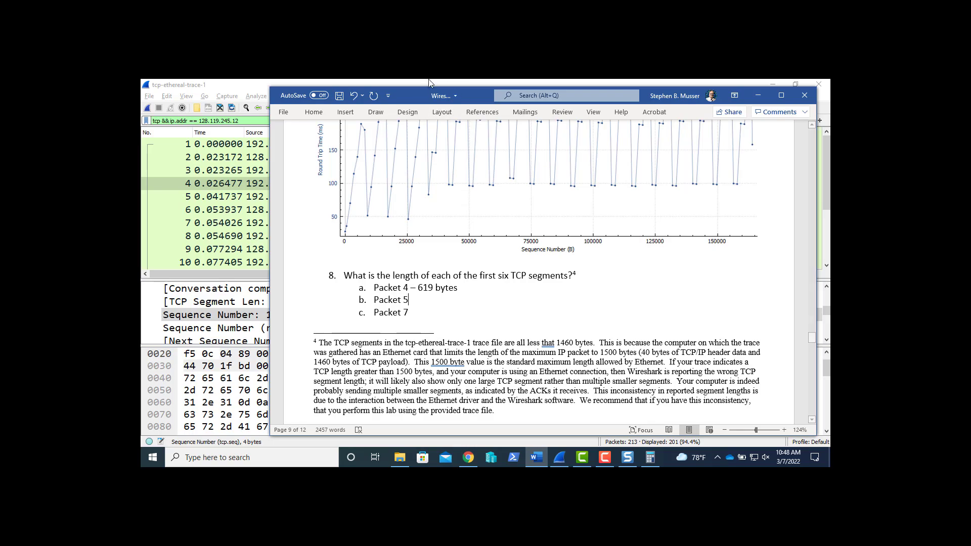
scroll(435, 224, up, 1)
scroll(435, 224, down, 6)
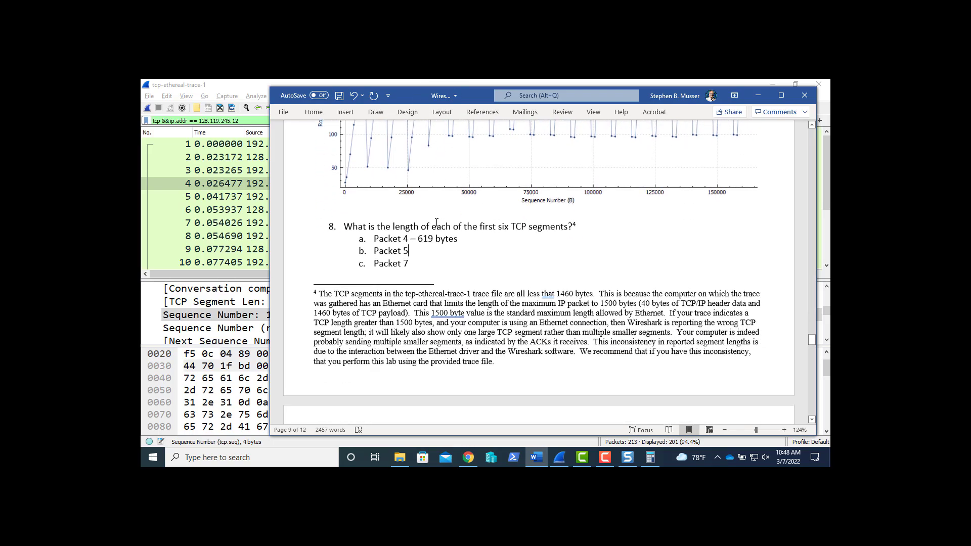
scroll(436, 222, down, 1)
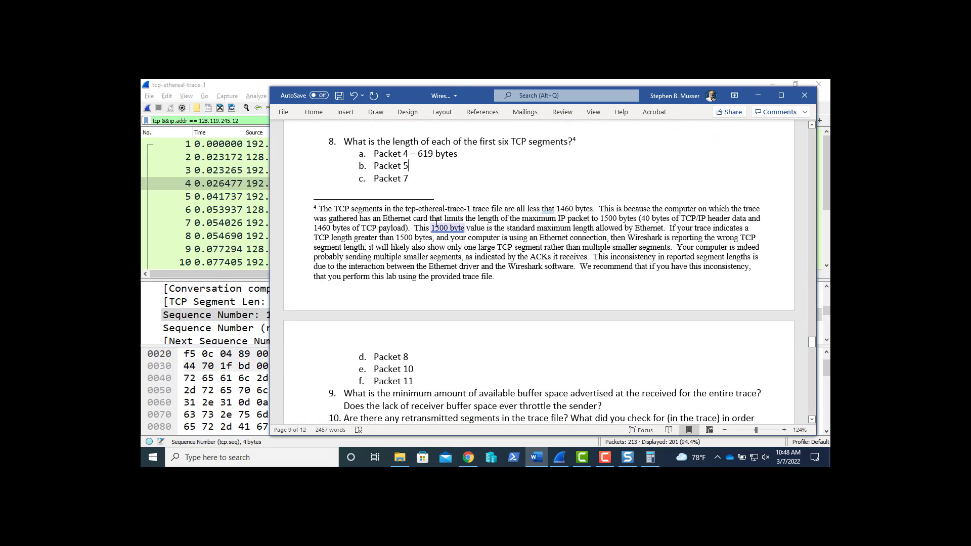
drag(407, 90, 412, 253)
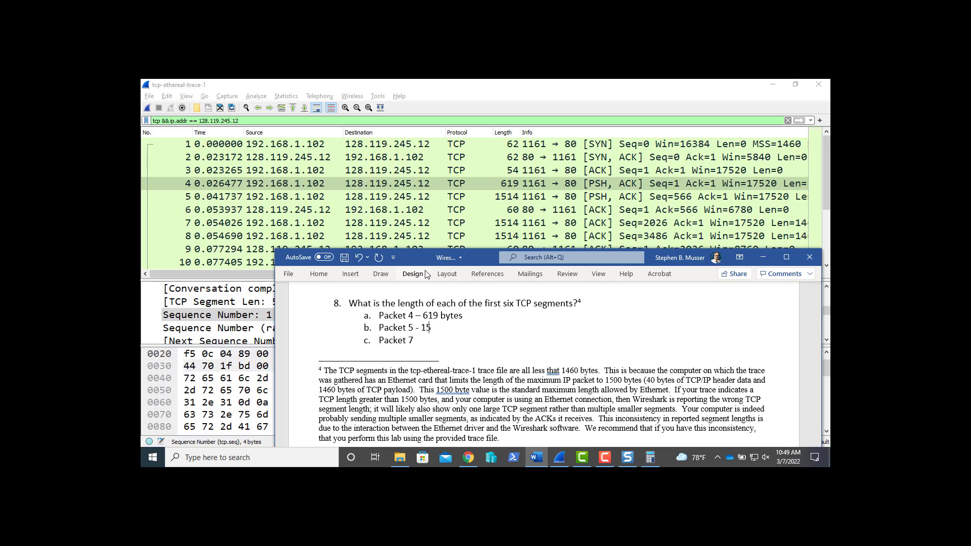
text(4 byr)
key(BackSpace)
text(tes)
text(1514 )
text(bytes)
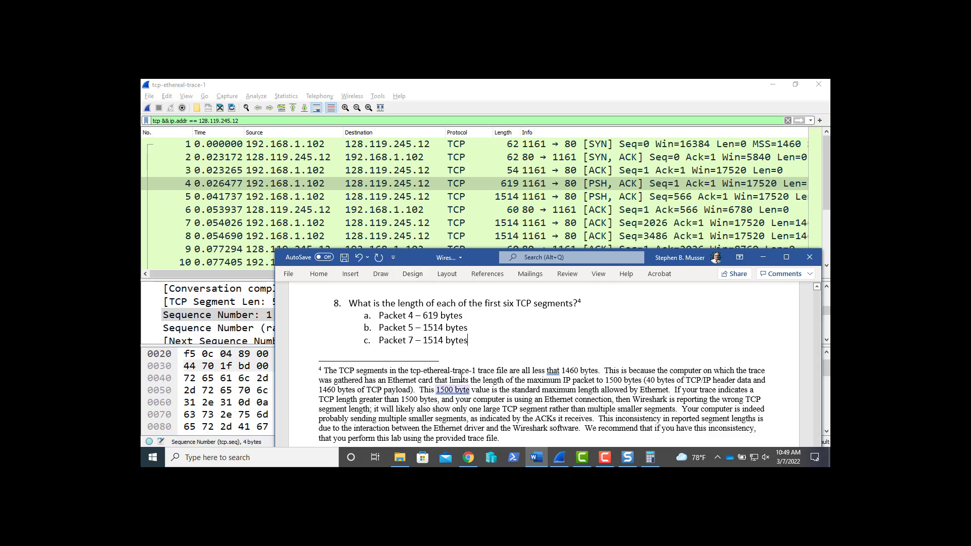
Append a length of 1514 bytes to items d, e and f of question 8 for packets 8, 10 and 11
scroll(462, 376, down, 5)
scroll(462, 376, up, 2)
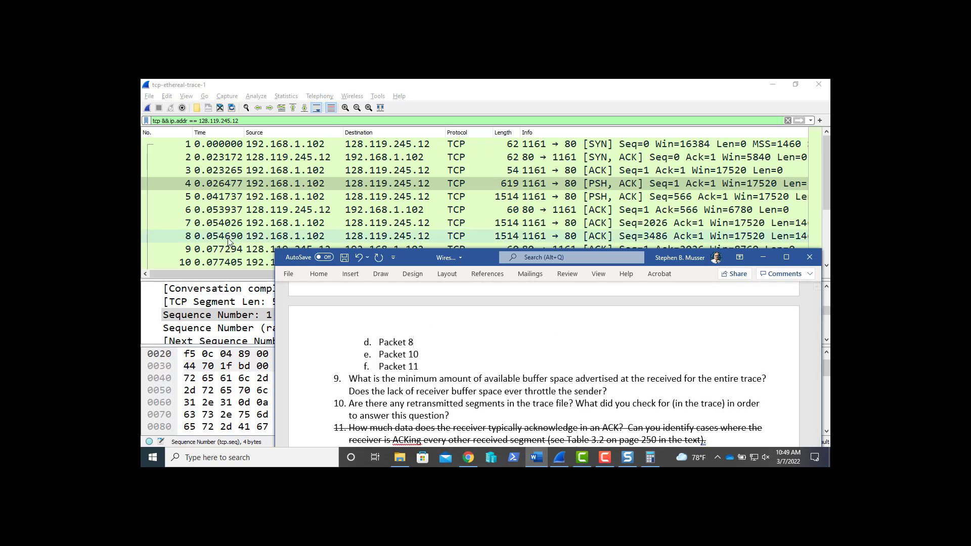
scroll(229, 241, down, 2)
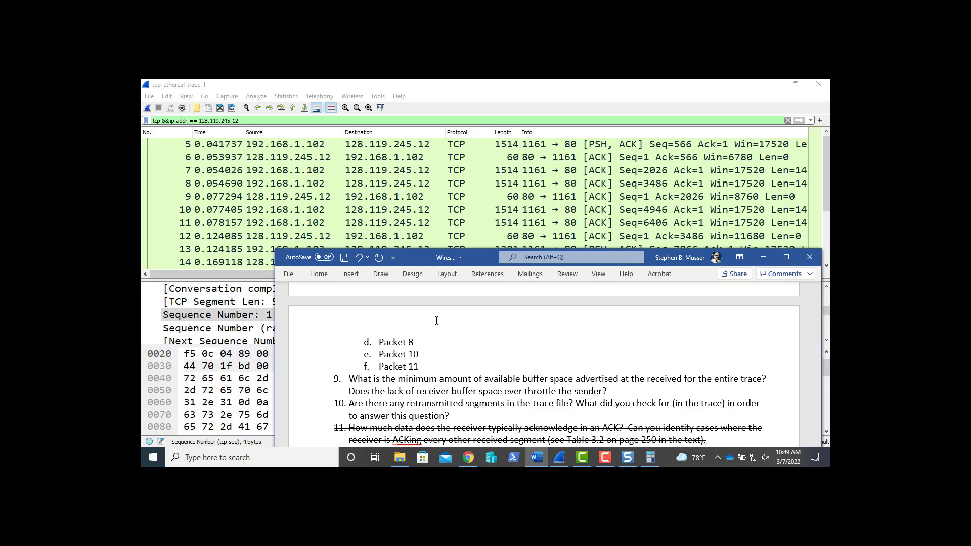
text(14 bytes 1514 bytes)
key(Down)
text(- - 1514 by)
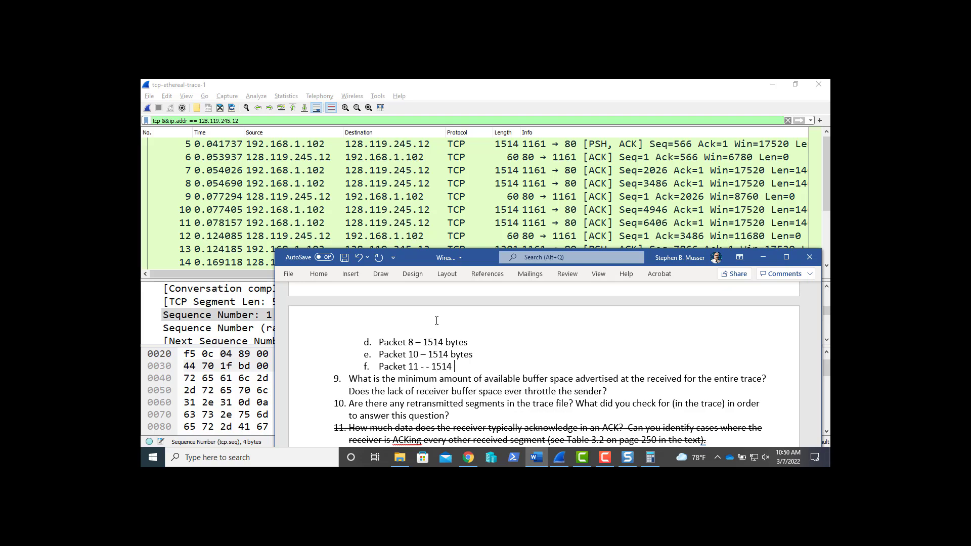
text(tes)
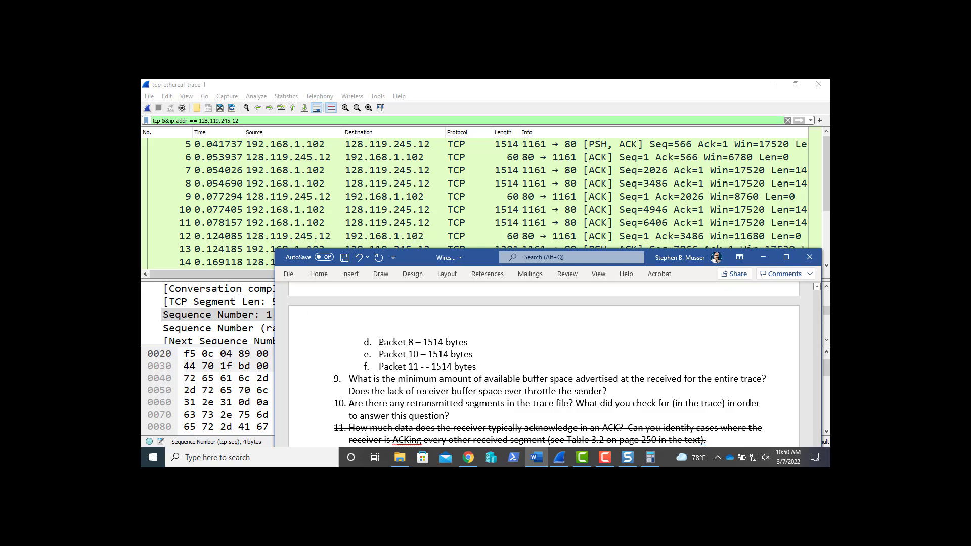
Correct the doubled dash in item f so that it reads "Packet 11 – 1514 bytes"
click(431, 366)
key(BackSpace)
key(BackSpace)
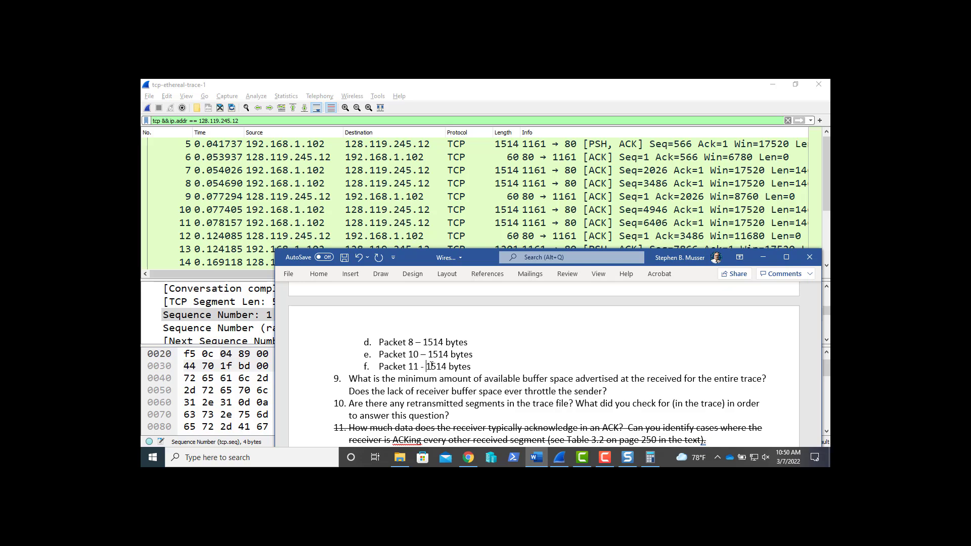
text(s)
key(BackSpace)
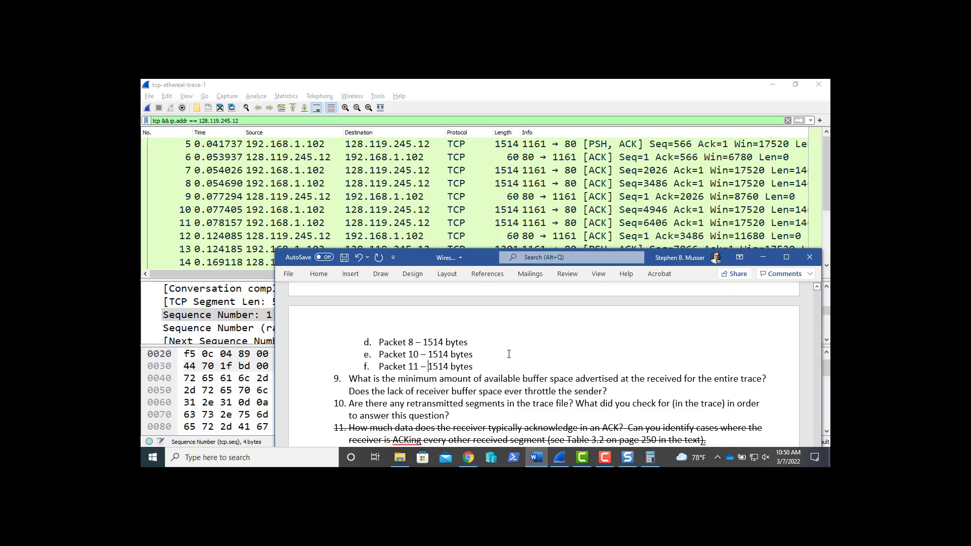
Switch to Wireshark for question 9 and enlarge the packet details area by shrinking the packet list and the byte view
scroll(508, 354, down, 2)
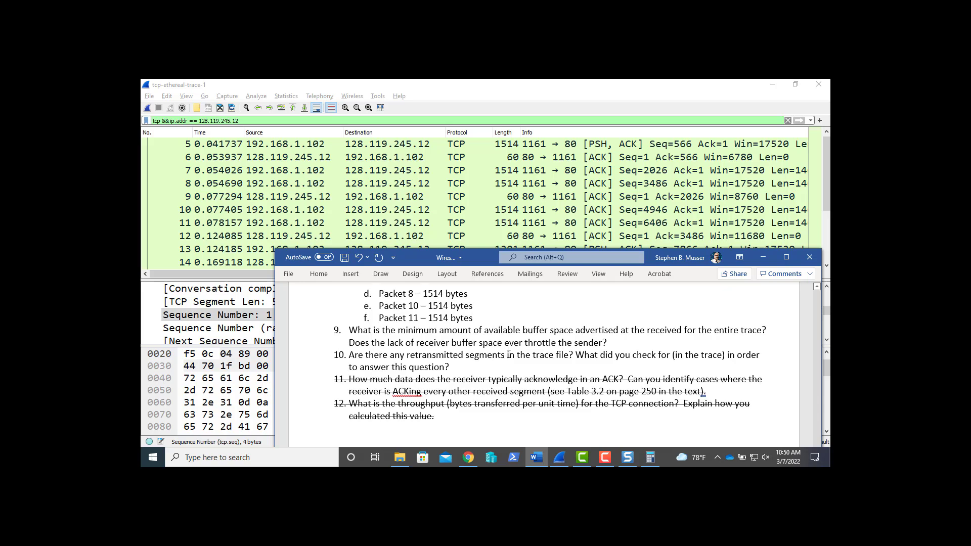
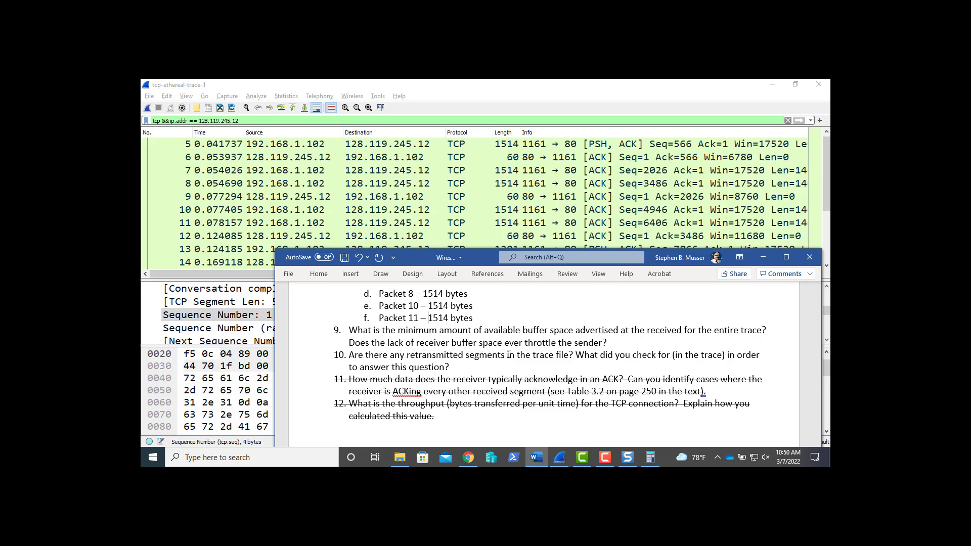
click(590, 95)
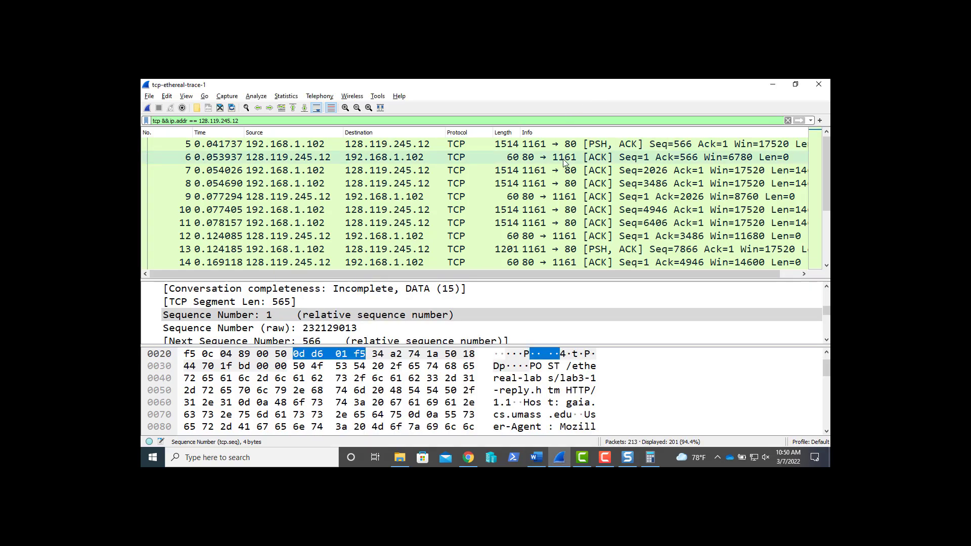
scroll(564, 162, up, 2)
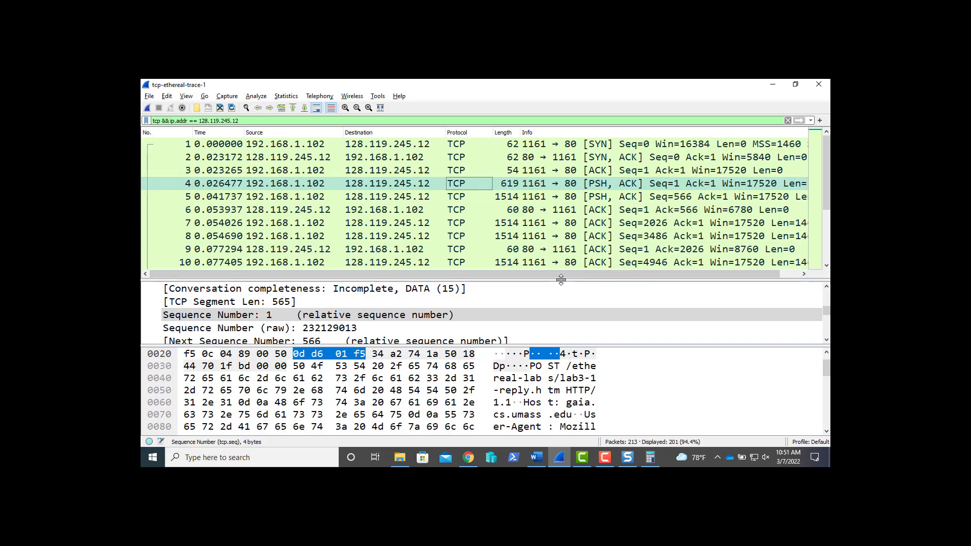
drag(565, 278, 568, 236)
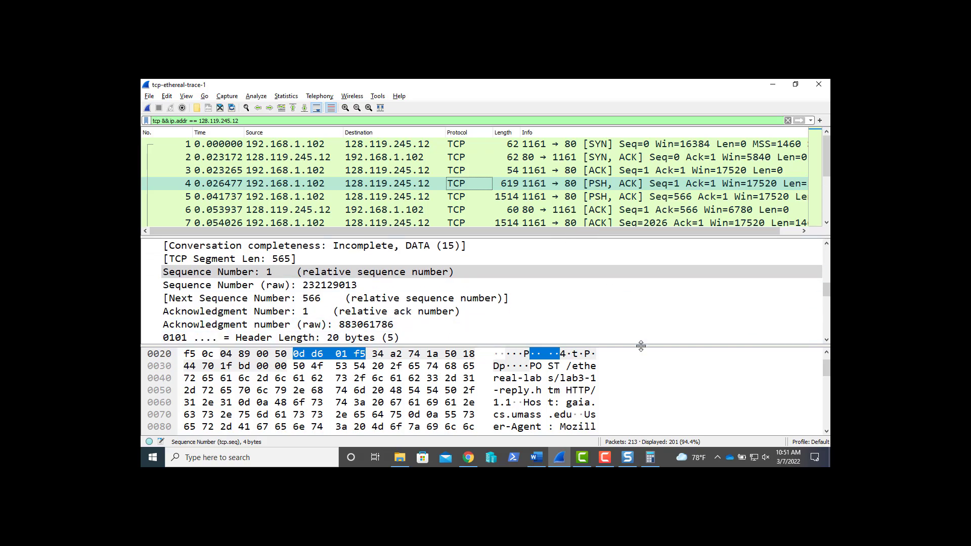
drag(640, 346, 631, 393)
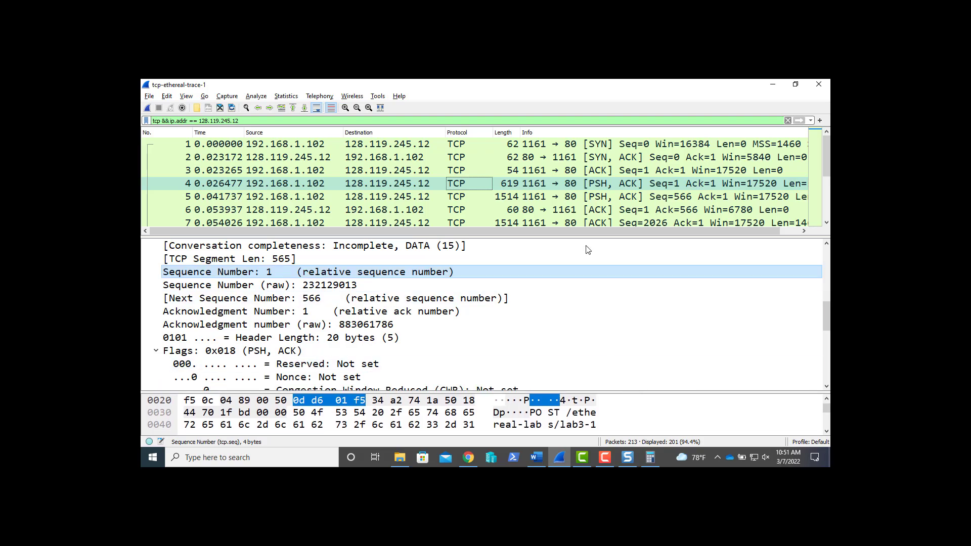
Select packet 4, collapse its Internet Protocol section and examine its TCP fields for the advertised window size
click(528, 182)
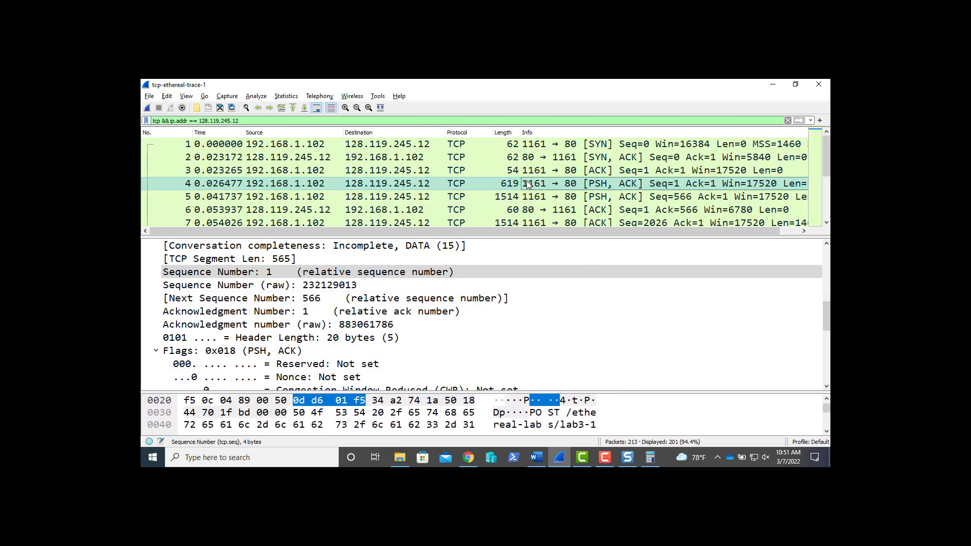
scroll(418, 287, up, 4)
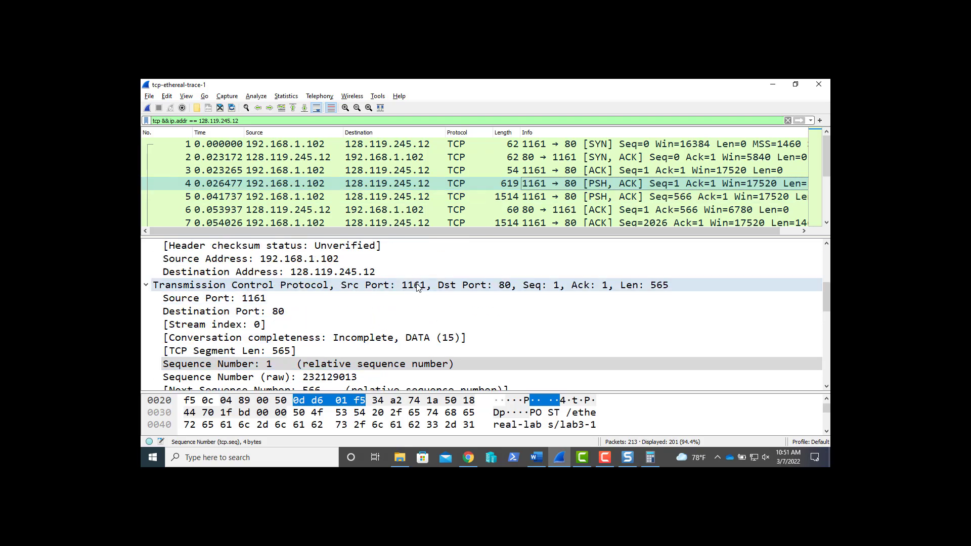
scroll(418, 287, up, 3)
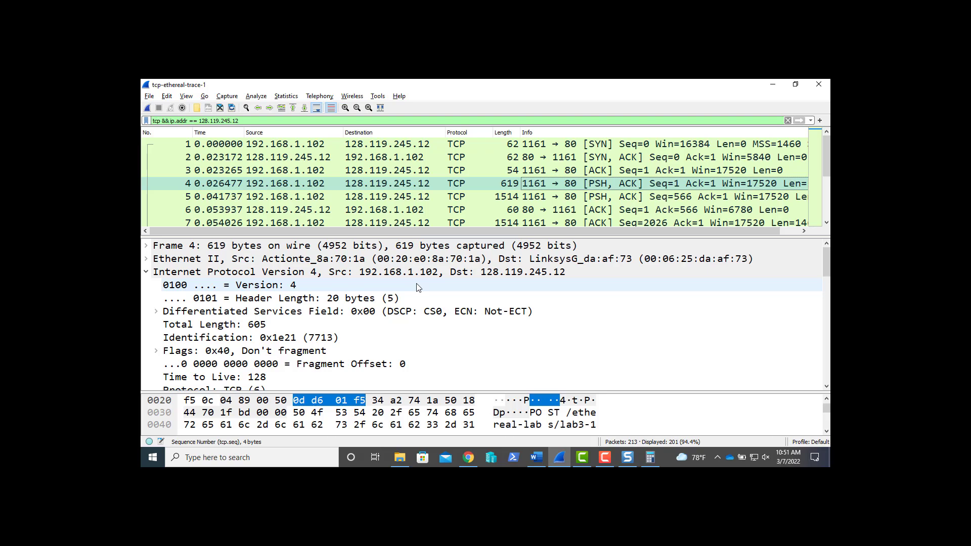
click(147, 274)
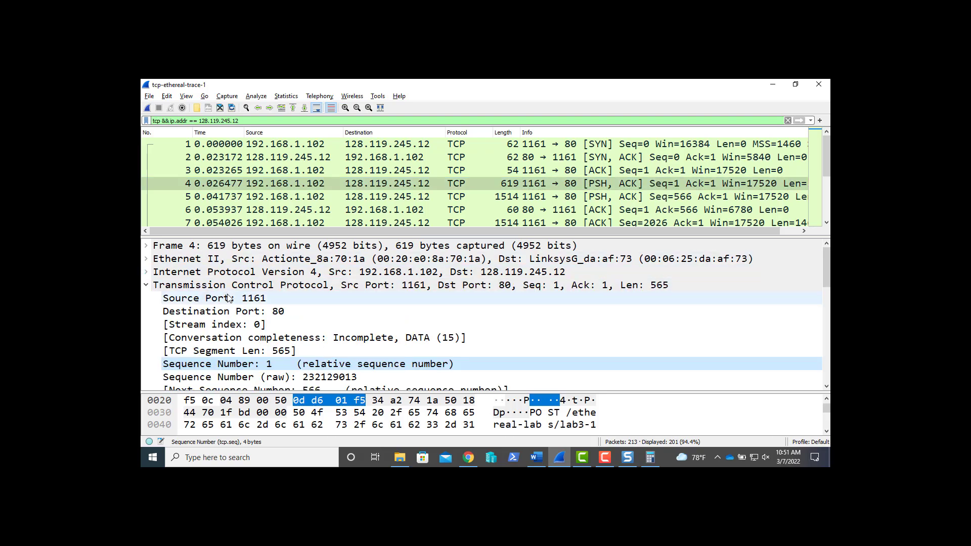
scroll(228, 298, down, 1)
scroll(229, 298, down, 2)
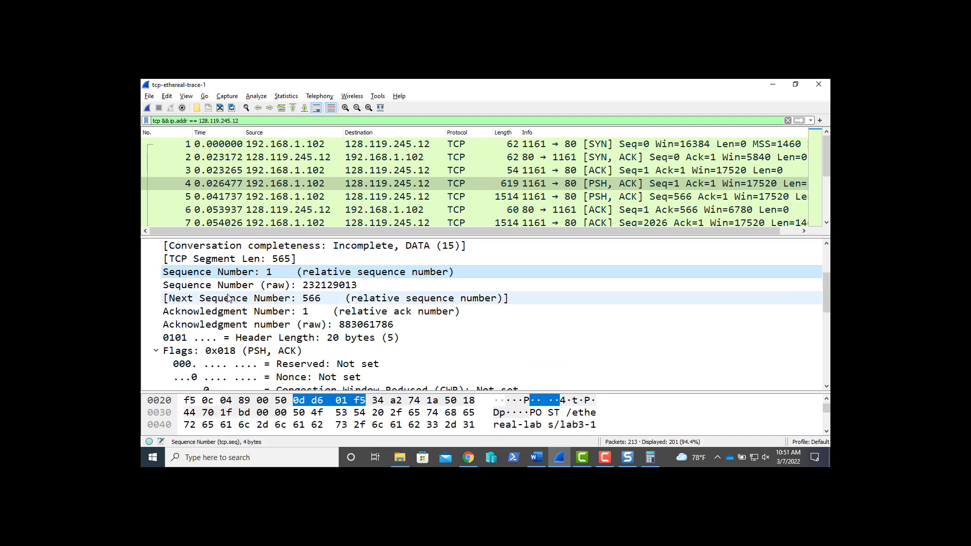
scroll(228, 299, down, 4)
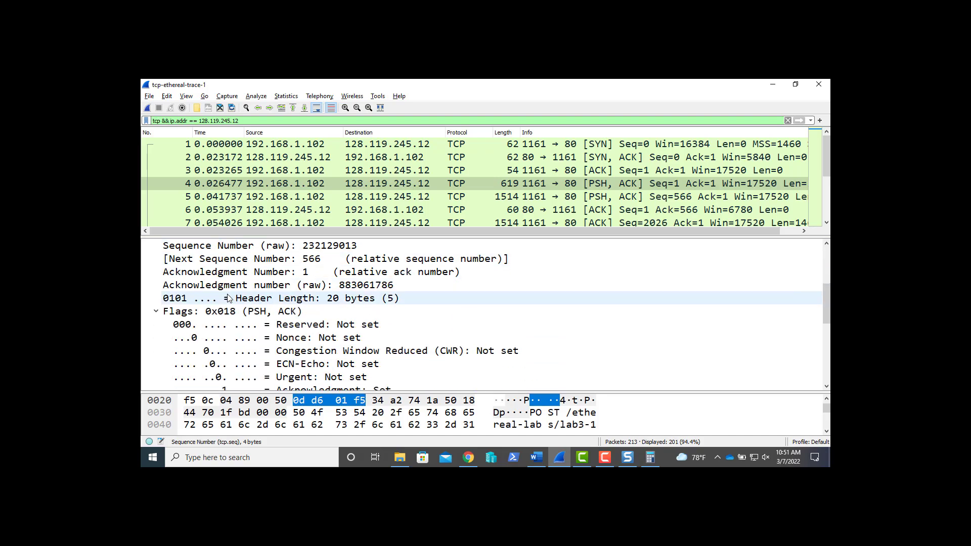
scroll(229, 298, down, 2)
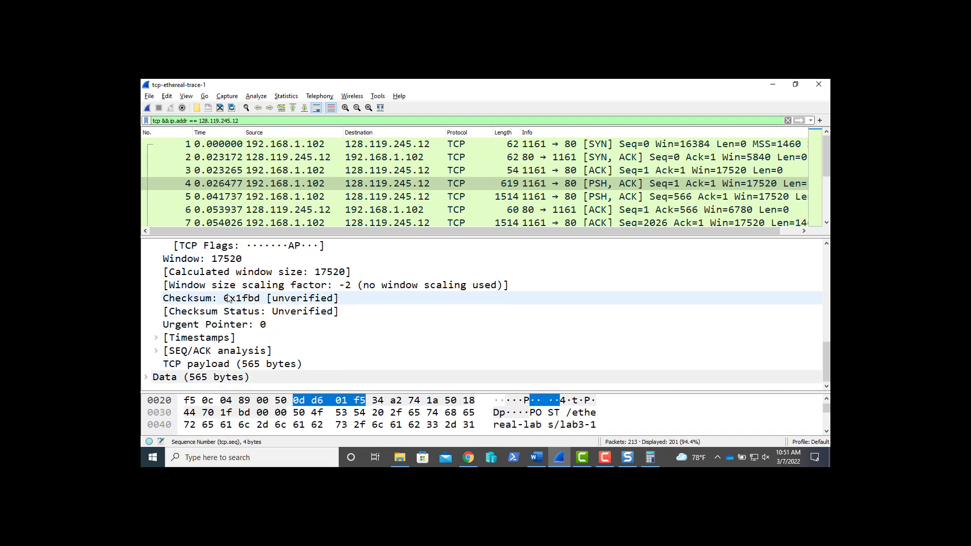
scroll(227, 299, up, 2)
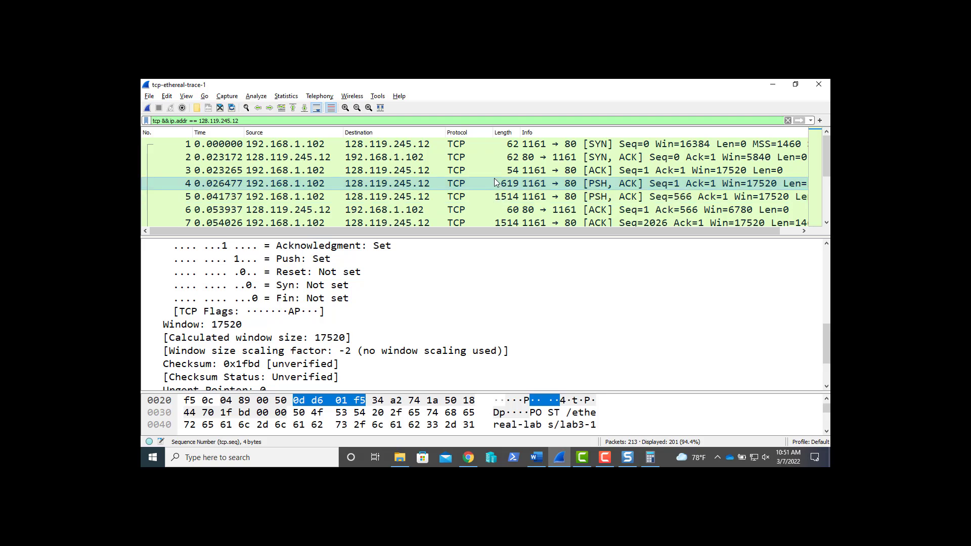
Select packet 5 and packet 6 in turn and examine their TCP fields, including packet 6's advertised window size
click(473, 194)
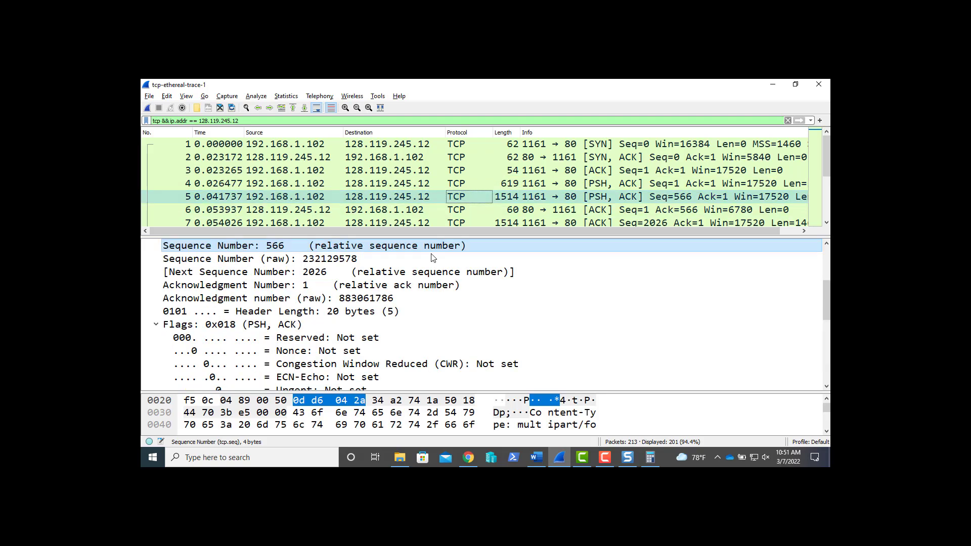
scroll(412, 279, up, 2)
scroll(412, 279, up, 2)
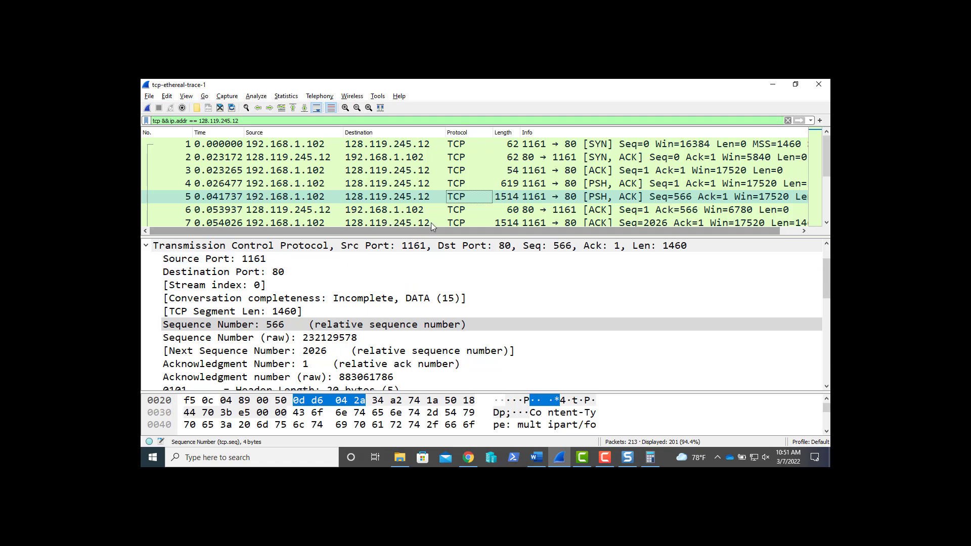
click(420, 210)
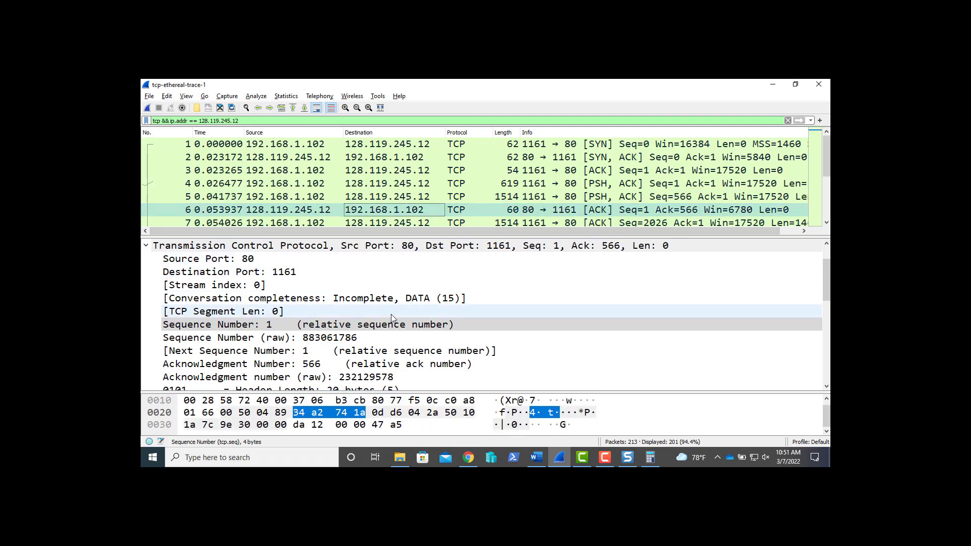
scroll(391, 316, down, 3)
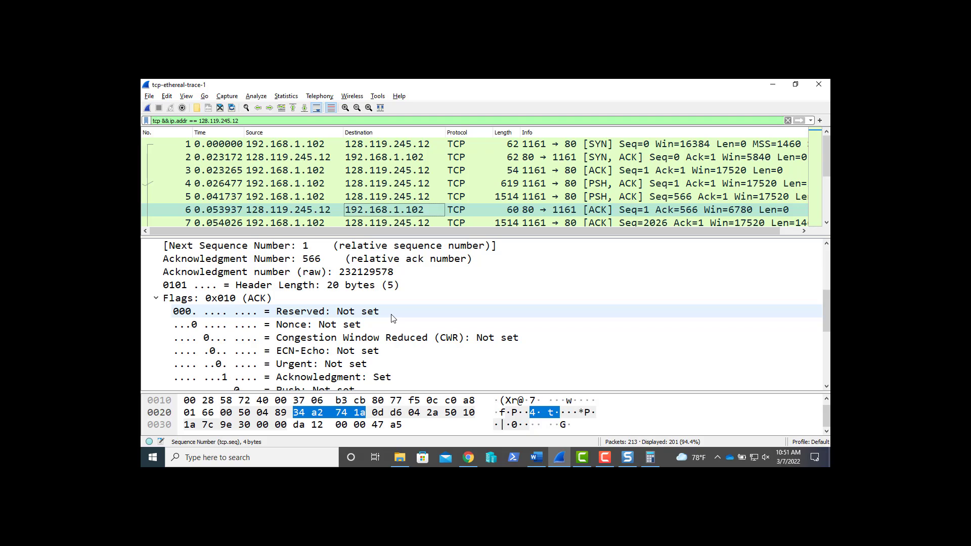
scroll(393, 318, down, 2)
scroll(393, 318, down, 2)
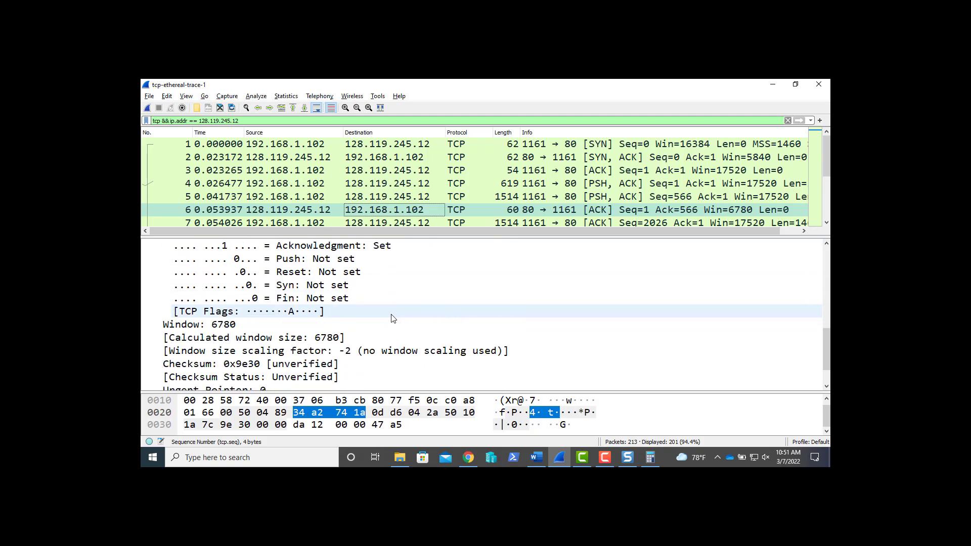
scroll(394, 318, down, 1)
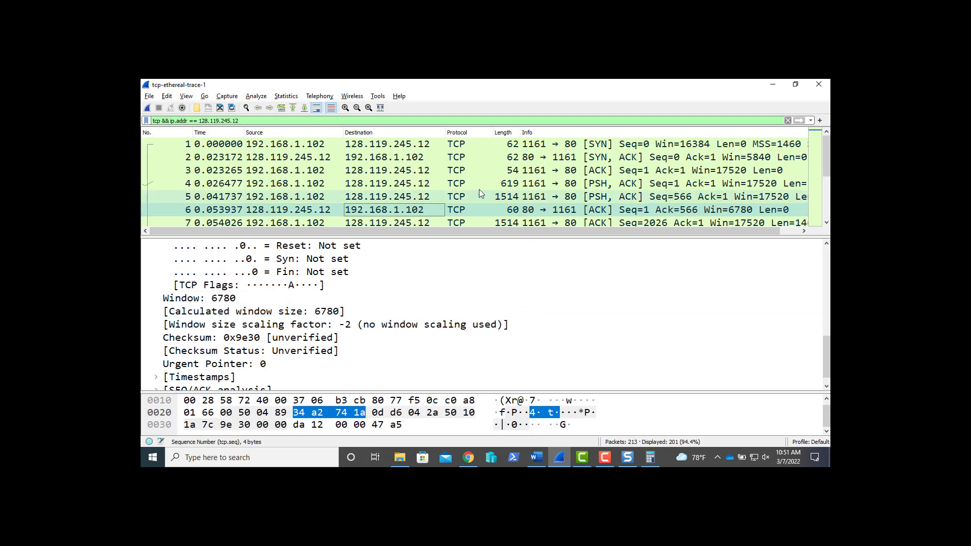
Return to packet 4 and review its window size for comparison with packet 6
click(463, 185)
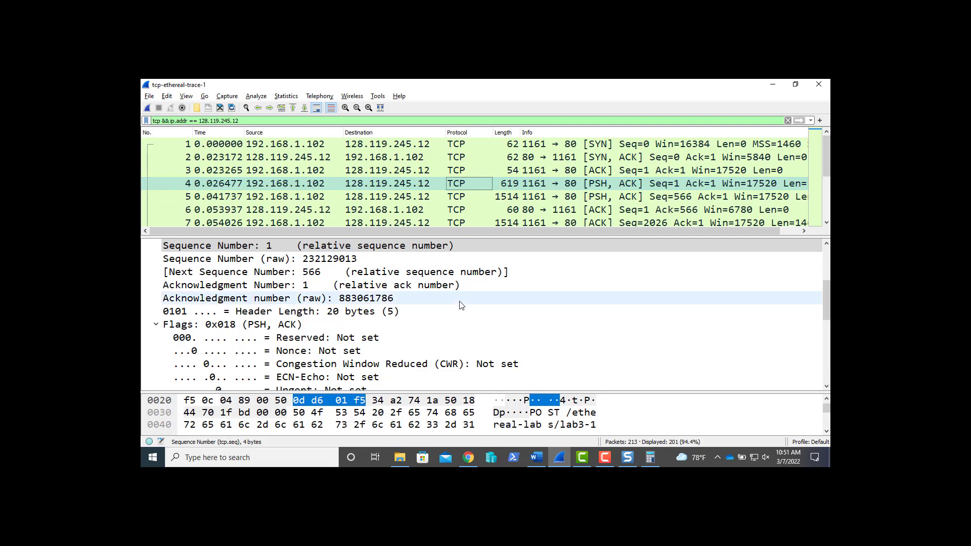
scroll(460, 304, down, 3)
scroll(460, 305, down, 1)
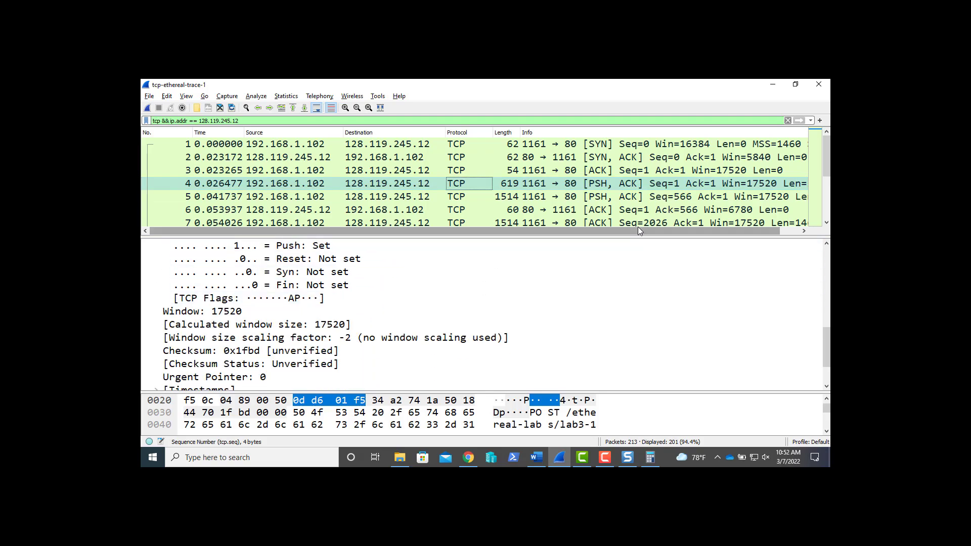
Look through the following packets, select packet 14 and highlight its calculated window size
scroll(632, 212, down, 4)
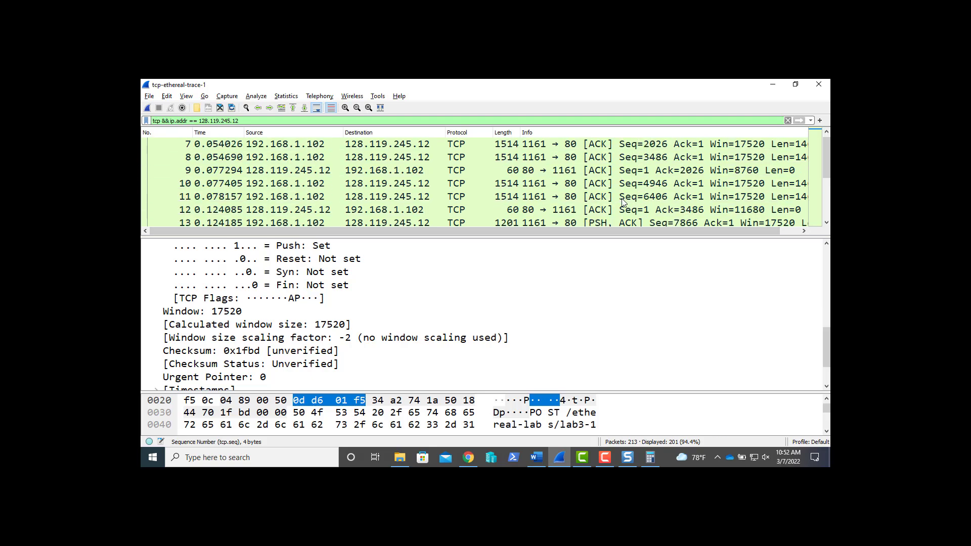
scroll(622, 202, down, 1)
scroll(623, 202, up, 1)
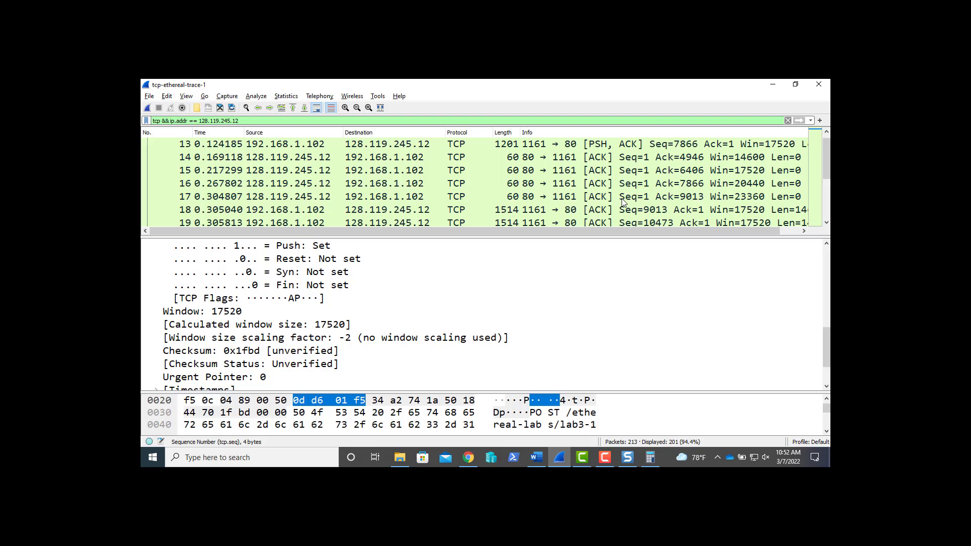
click(594, 161)
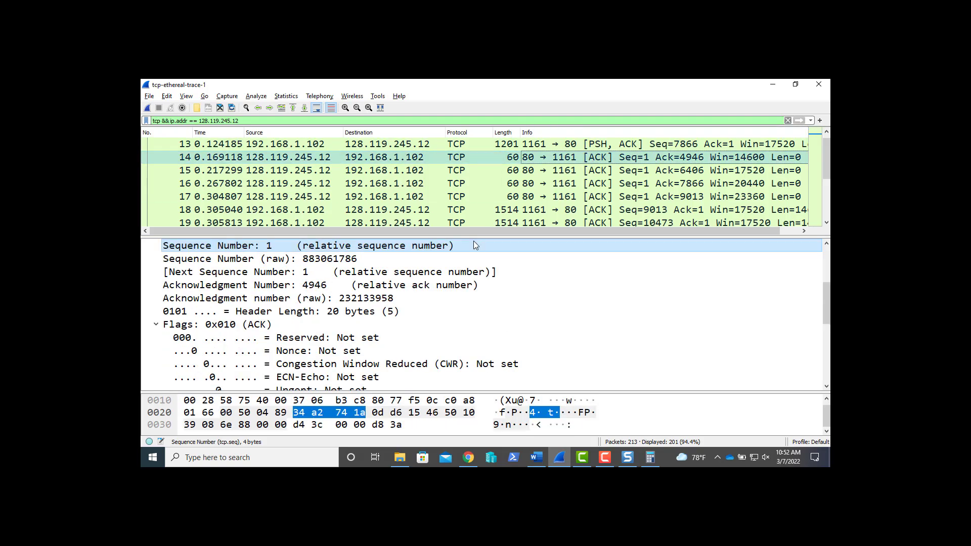
scroll(474, 244, down, 5)
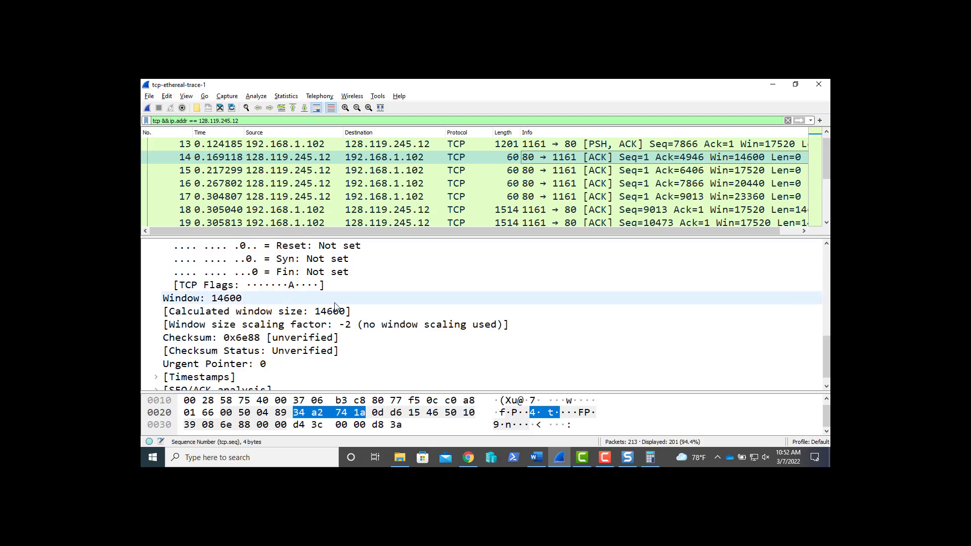
click(332, 318)
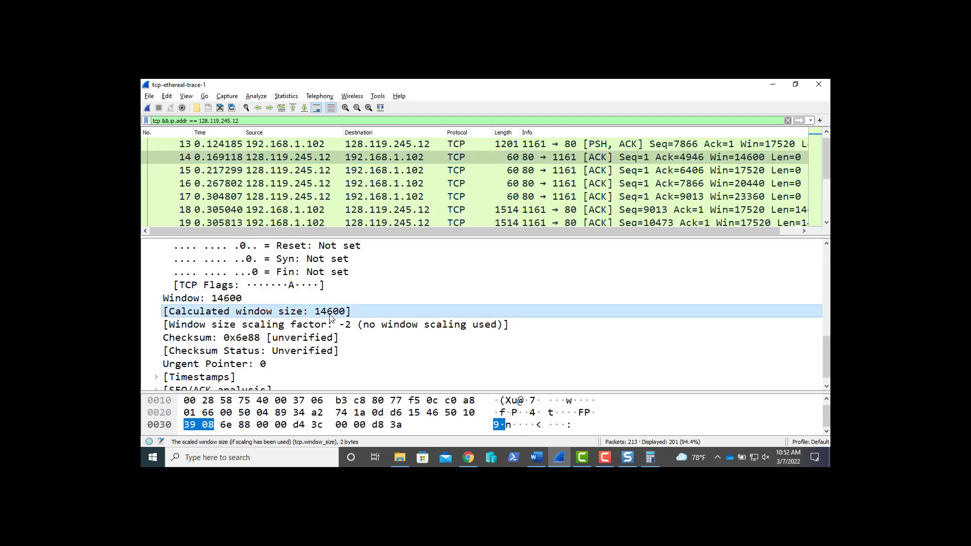
Compare the calculated window size of packet 12 with that of packet 6 and highlight packet 6's Window field
scroll(522, 171, up, 1)
scroll(523, 170, up, 1)
click(523, 169)
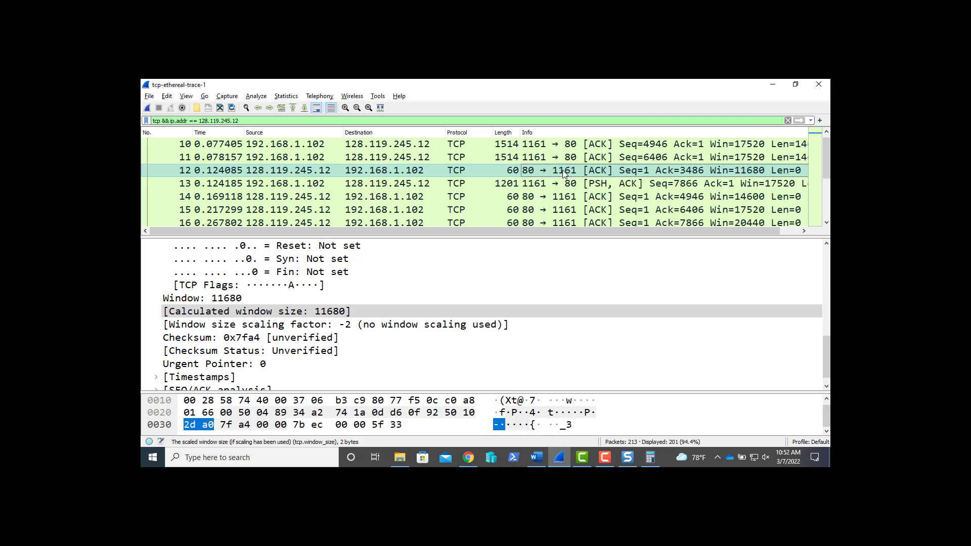
scroll(565, 173, up, 2)
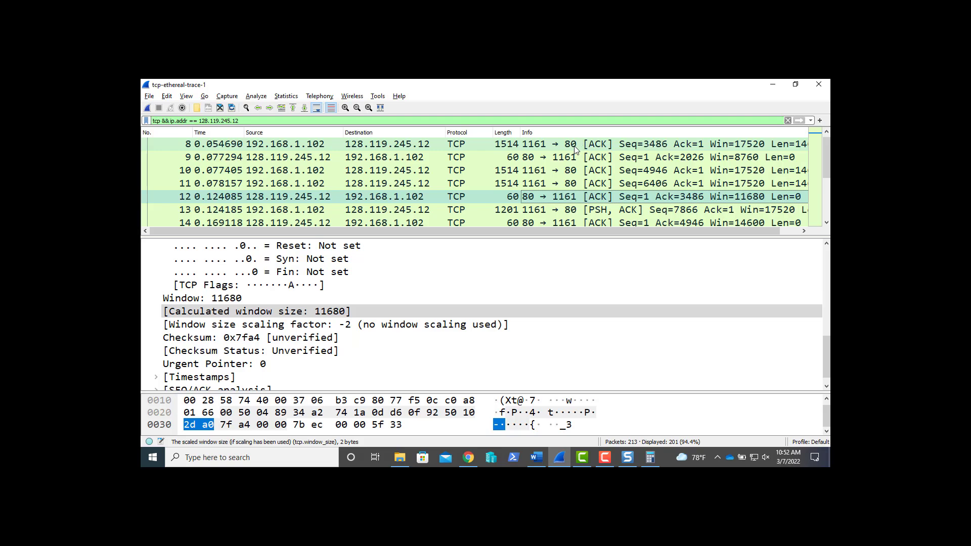
scroll(574, 148, up, 5)
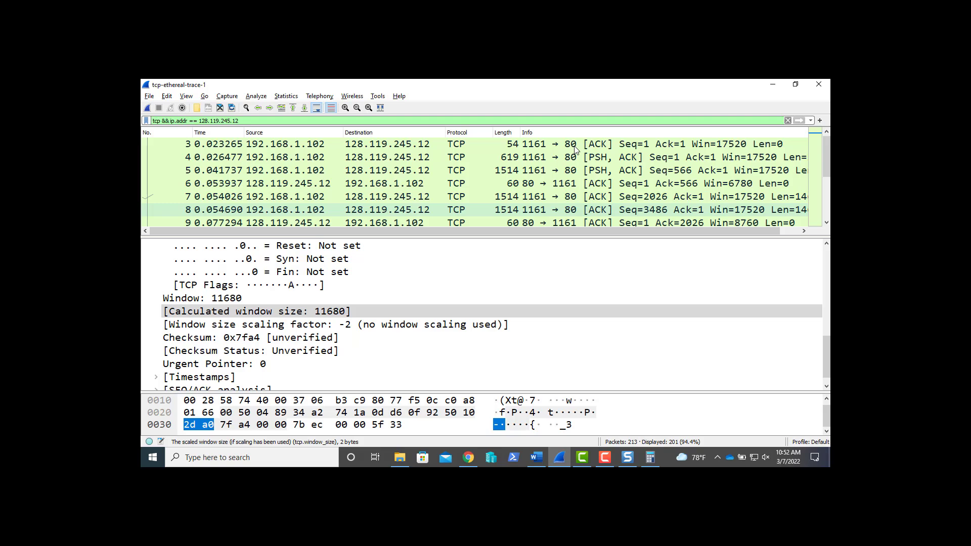
click(595, 185)
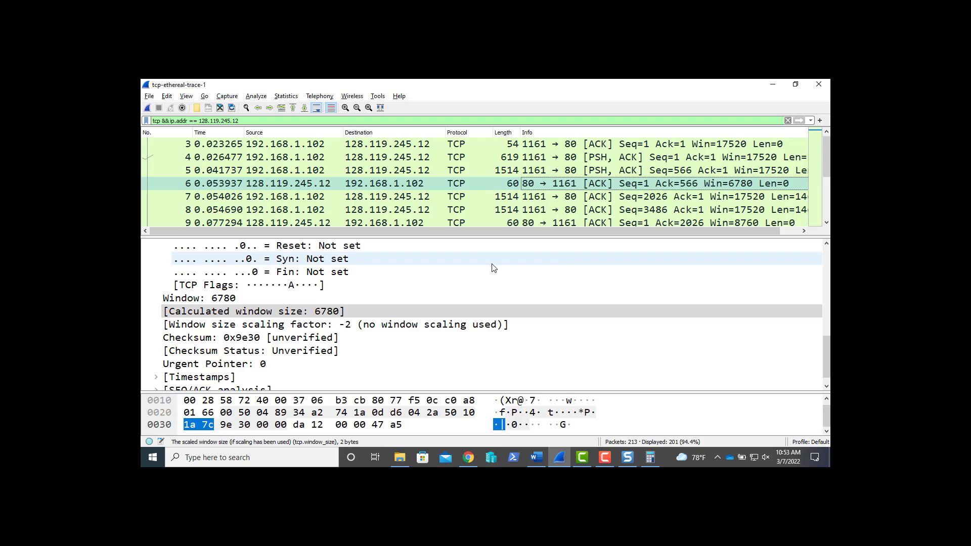
click(246, 299)
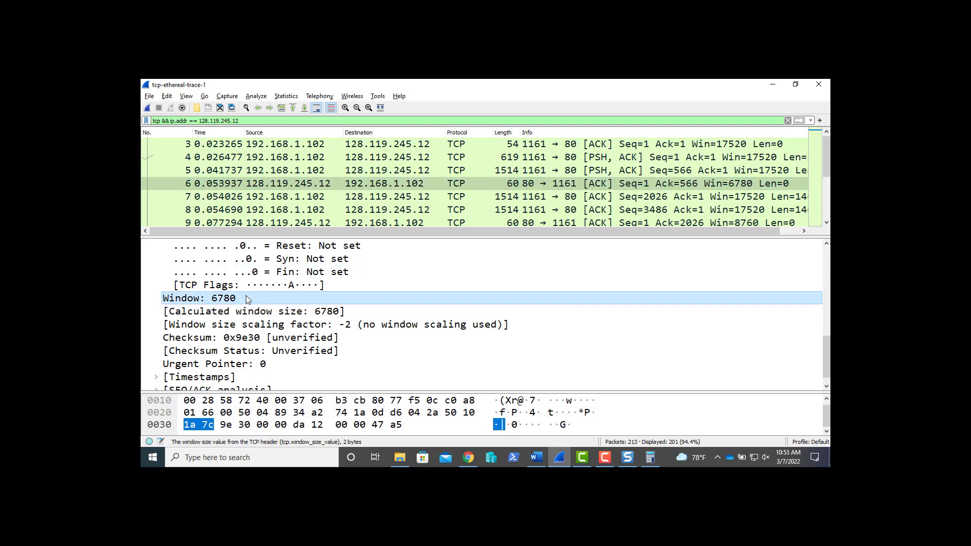
Switch to Word and add sub-item a under question 9 reading "Window: 6780 bytes"
key(alt+Tab)
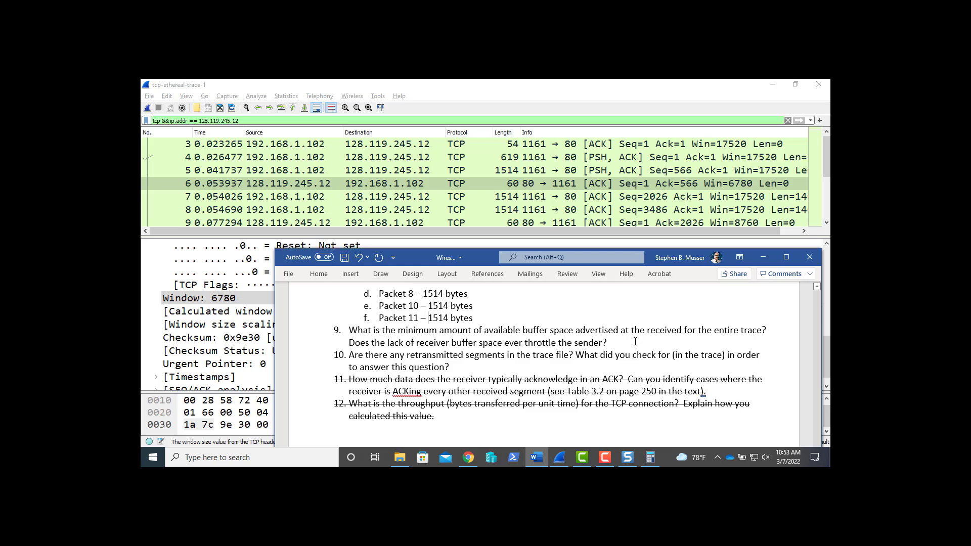
key(Return)
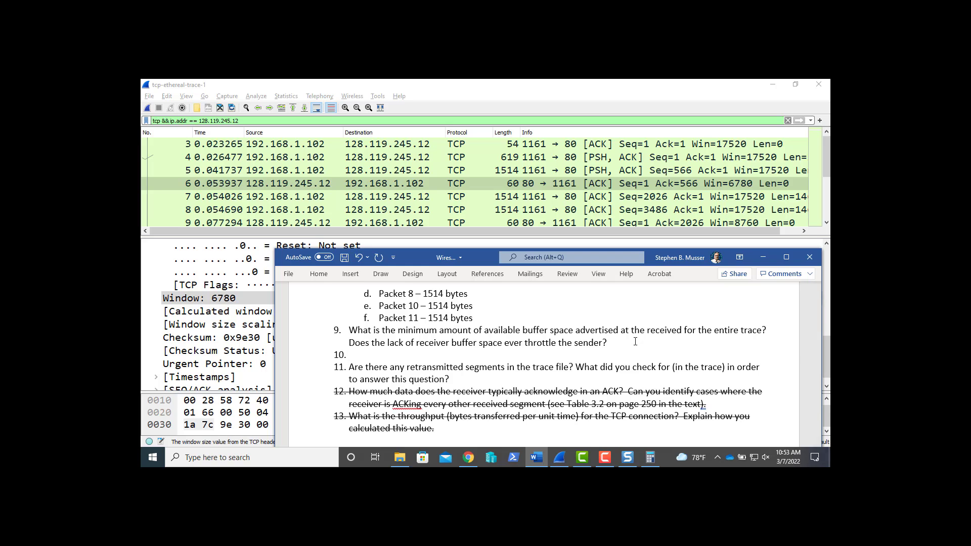
key(Tab)
text(Window: 6780)
text(bytes)
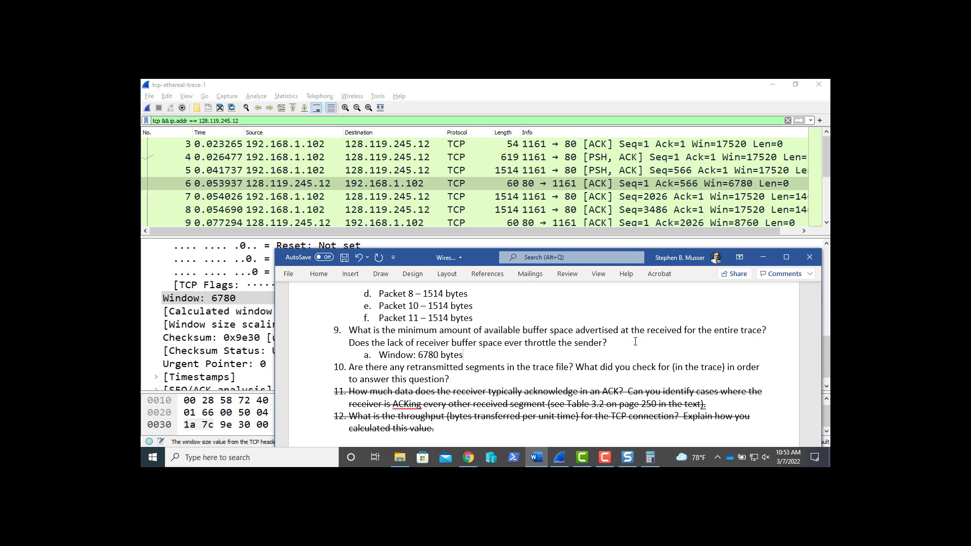
Add a second sub-item at the same level under question 9 reading "No, it did not."
key(Return)
key(Tab)
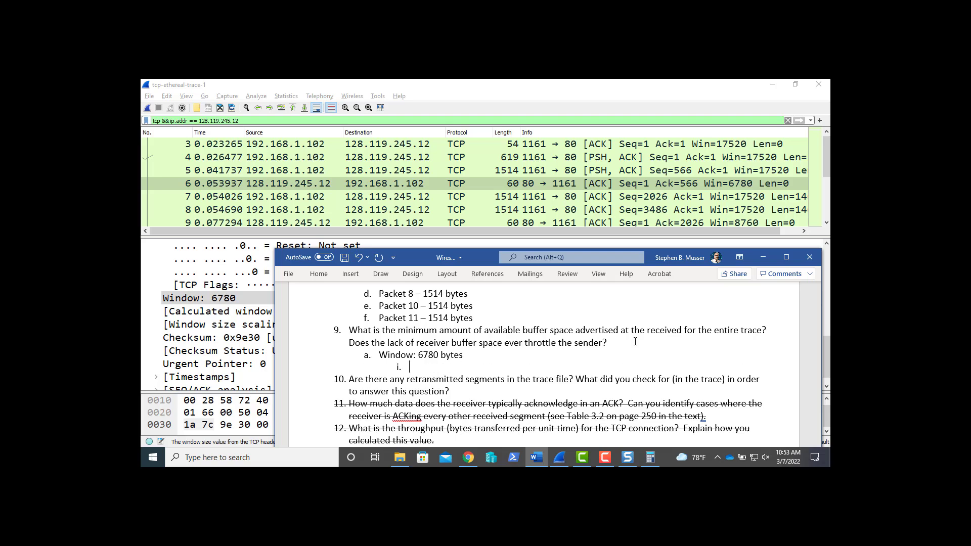
key(ctrl+z)
text(No, it did not.)
Switch to Wireshark and check the advertised window sizes of packets 8, 17 and 27
click(690, 209)
scroll(690, 209, down, 2)
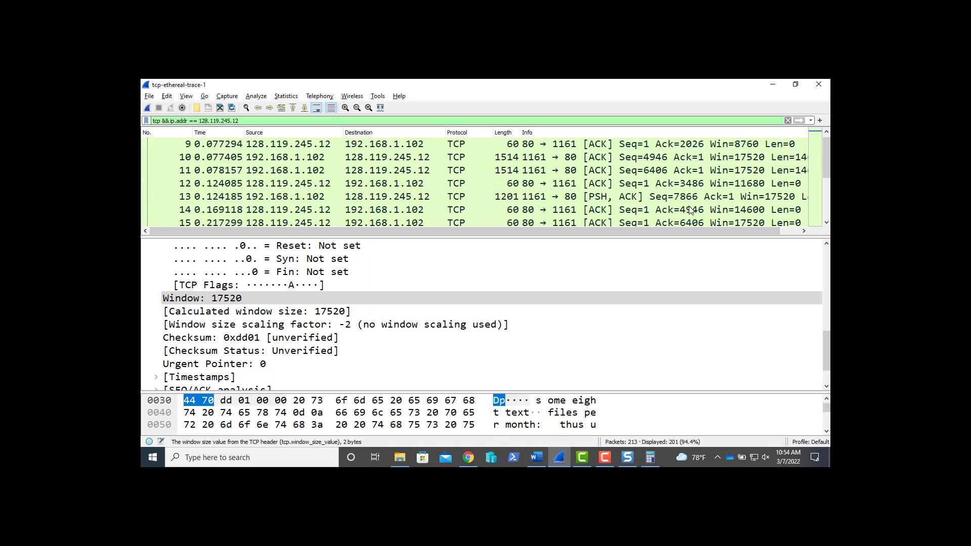
scroll(690, 210, down, 1)
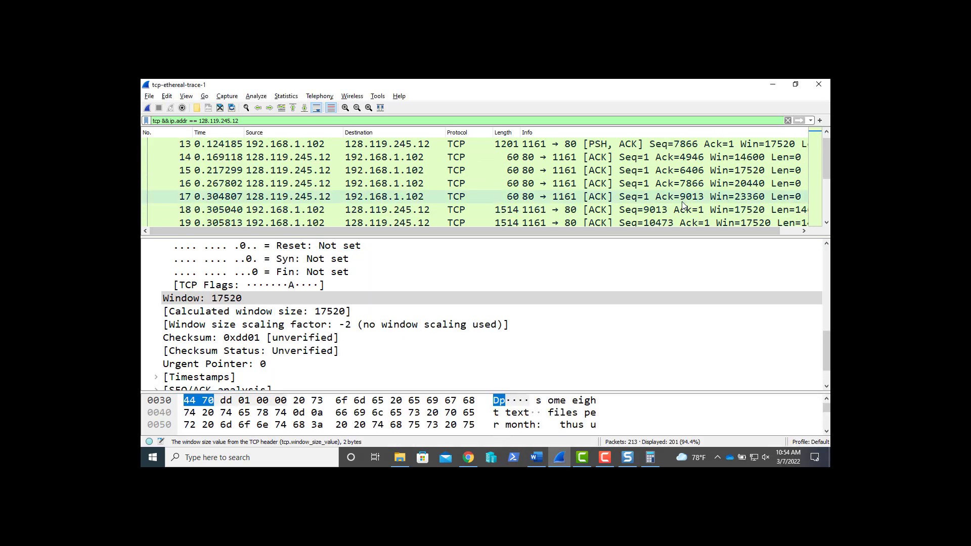
click(675, 200)
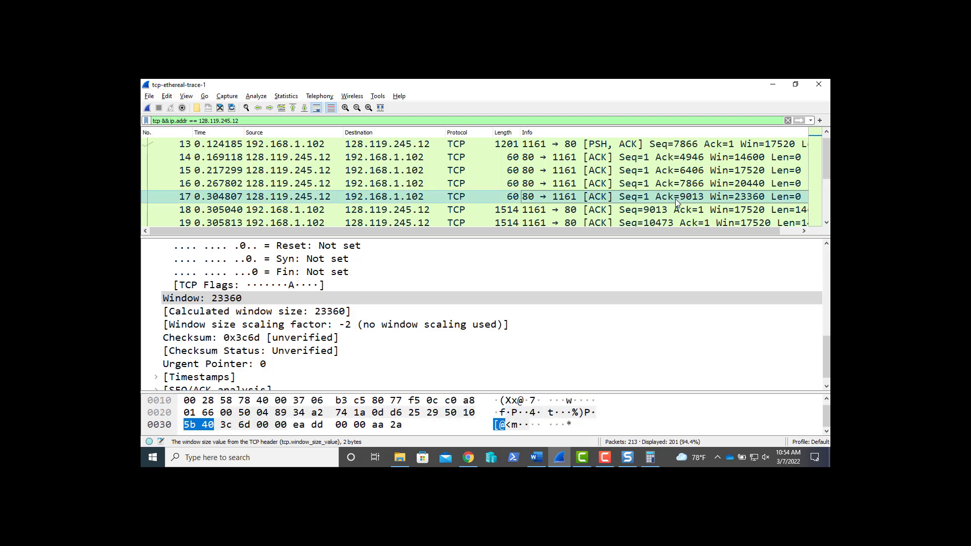
scroll(676, 202, down, 2)
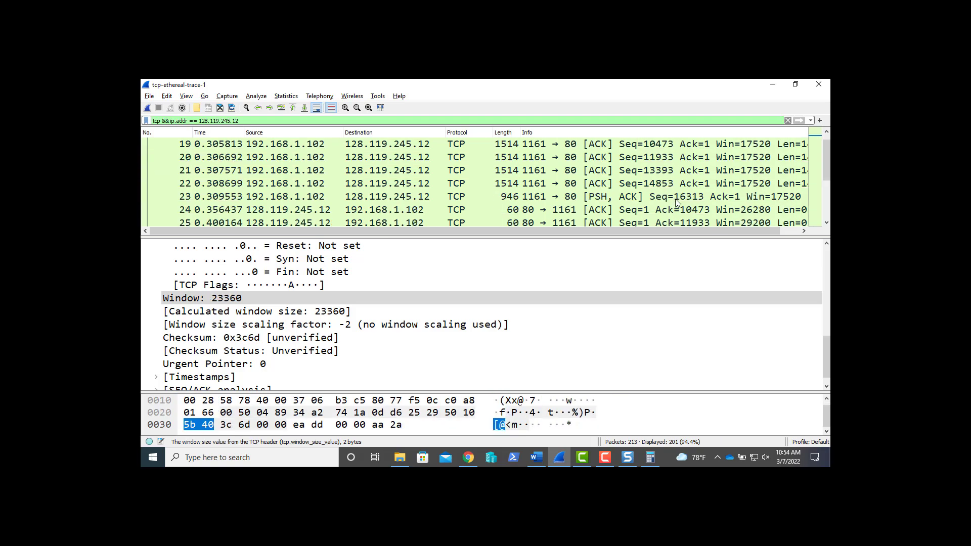
scroll(676, 202, down, 1)
click(676, 200)
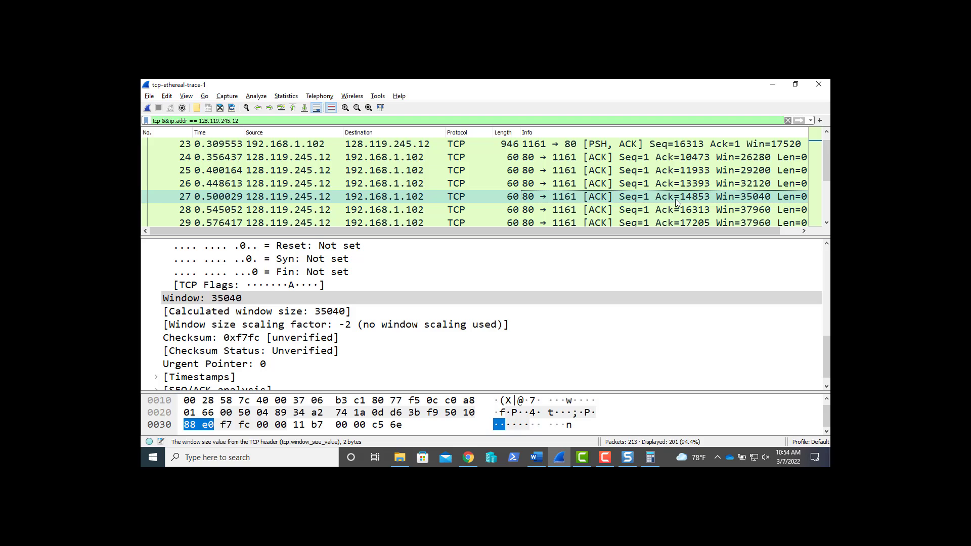
Continue through the server's ACKs and examine the window sizes of packets 36, 37, 40 and 48
scroll(676, 202, down, 1)
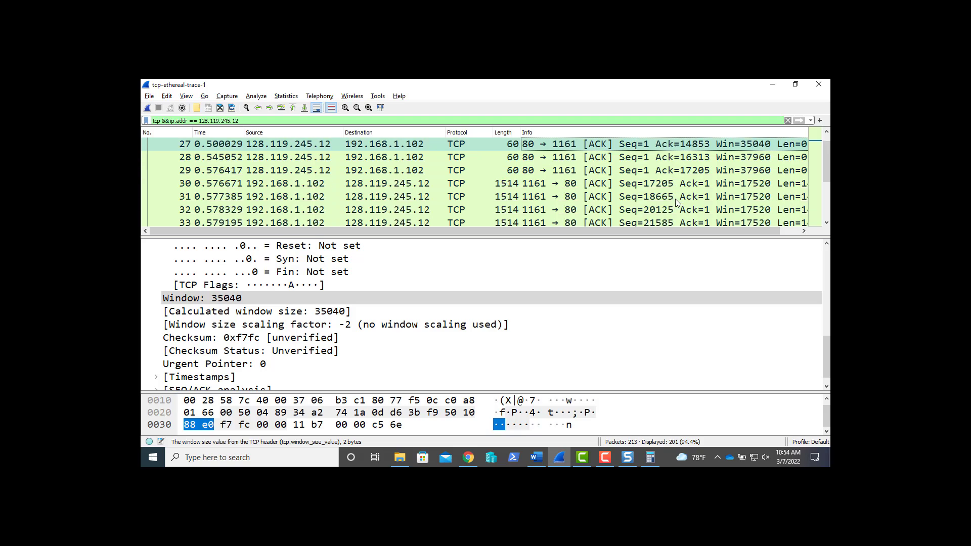
scroll(675, 202, down, 2)
click(676, 198)
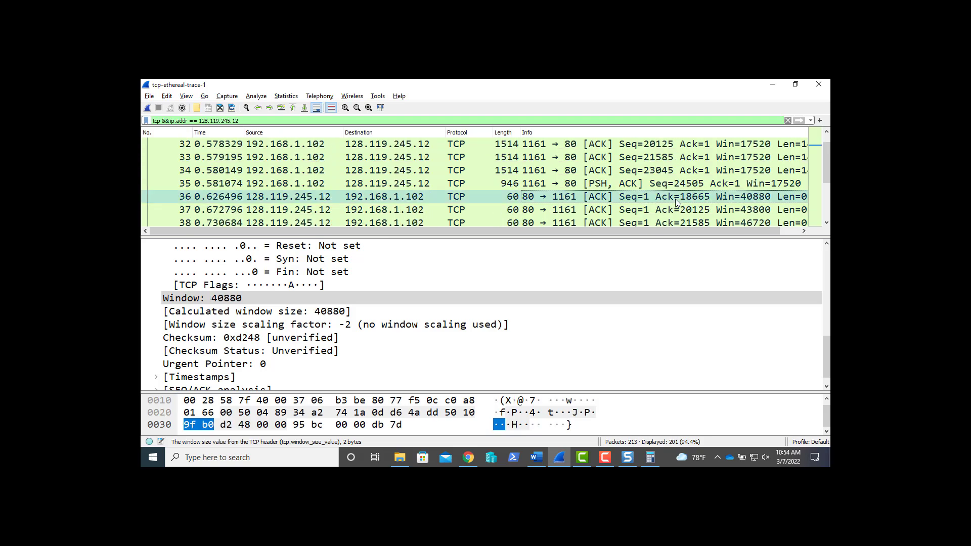
click(678, 214)
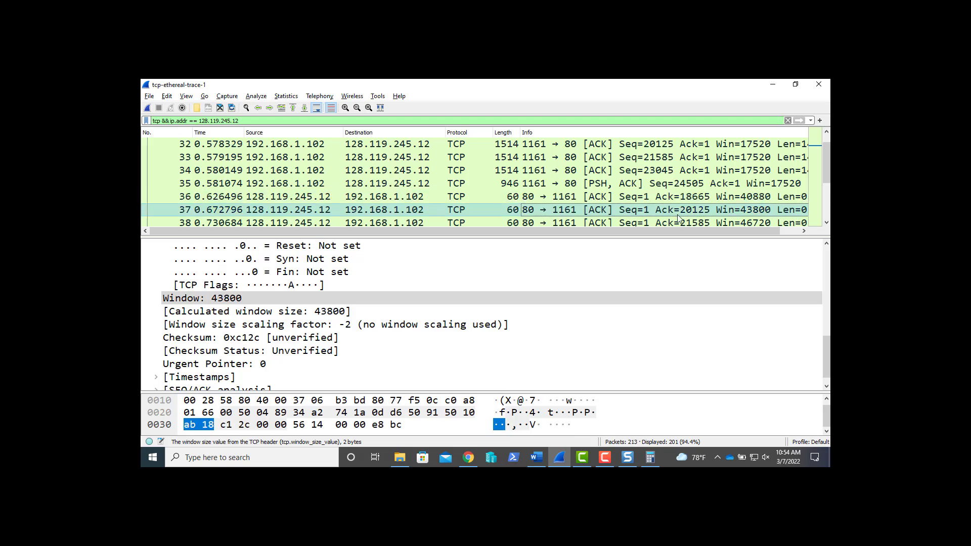
scroll(678, 219, down, 1)
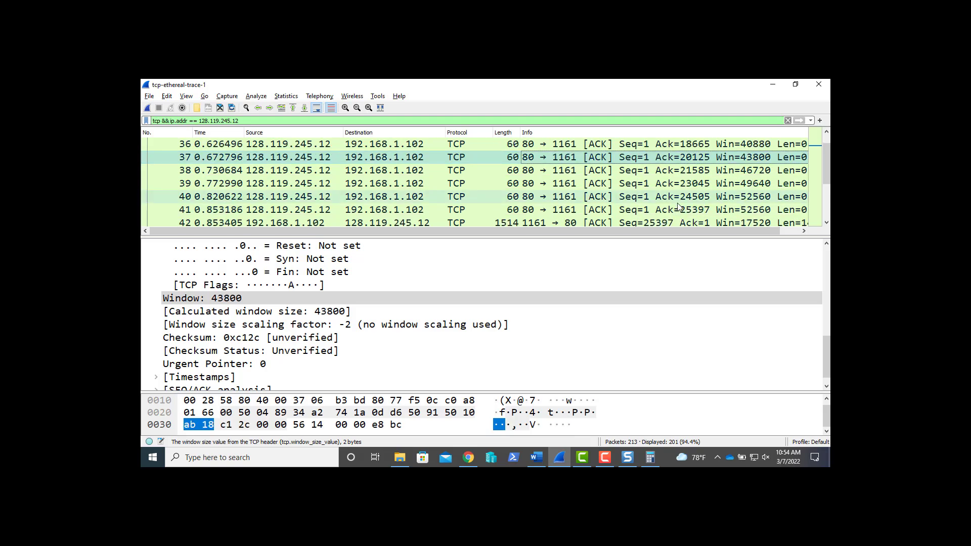
click(677, 197)
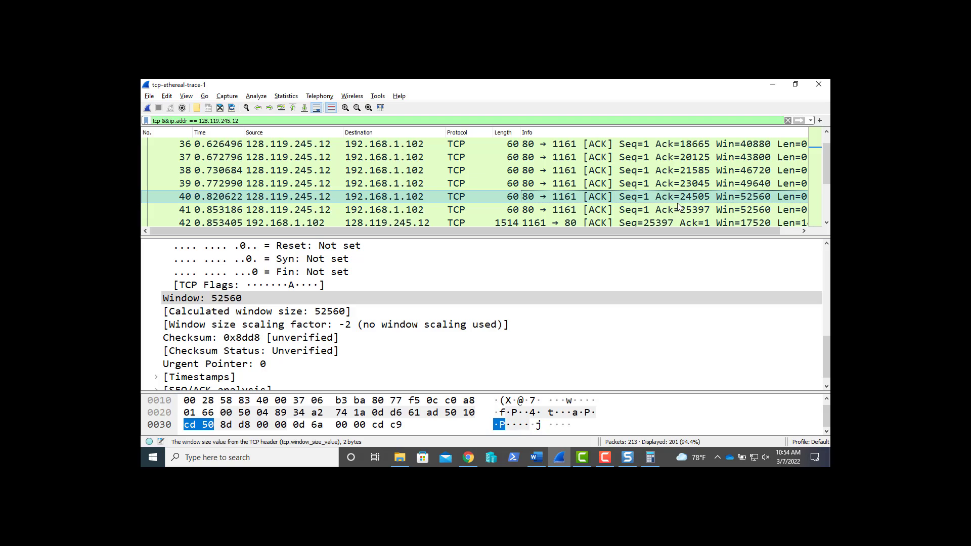
scroll(678, 206, down, 2)
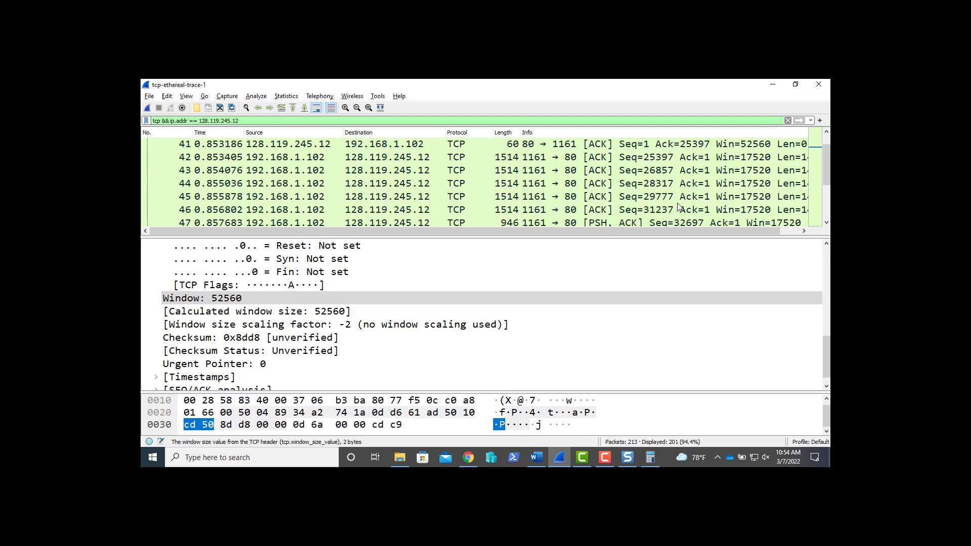
scroll(678, 207, down, 1)
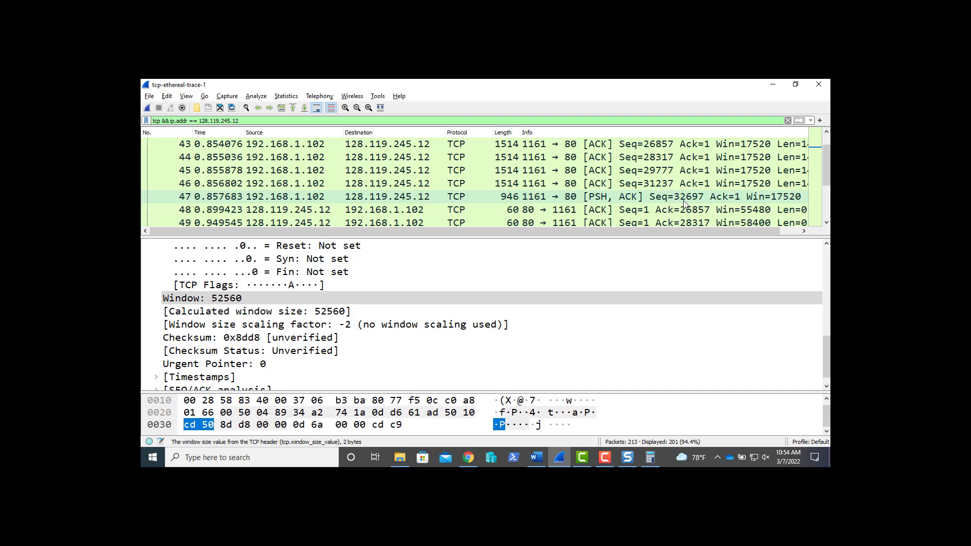
click(686, 210)
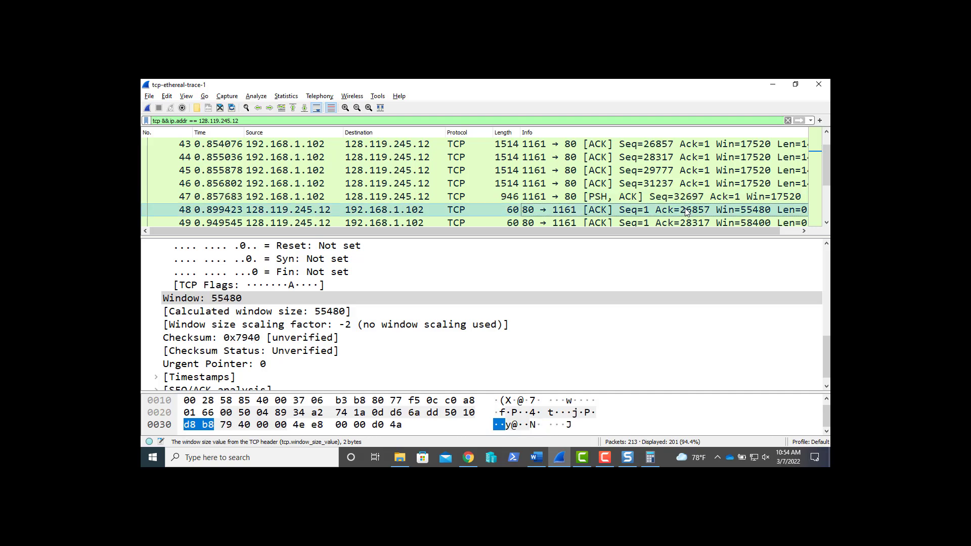
Examine the advertised window sizes in the server's ACKs from packet 48 through packet 125
scroll(686, 211, down, 1)
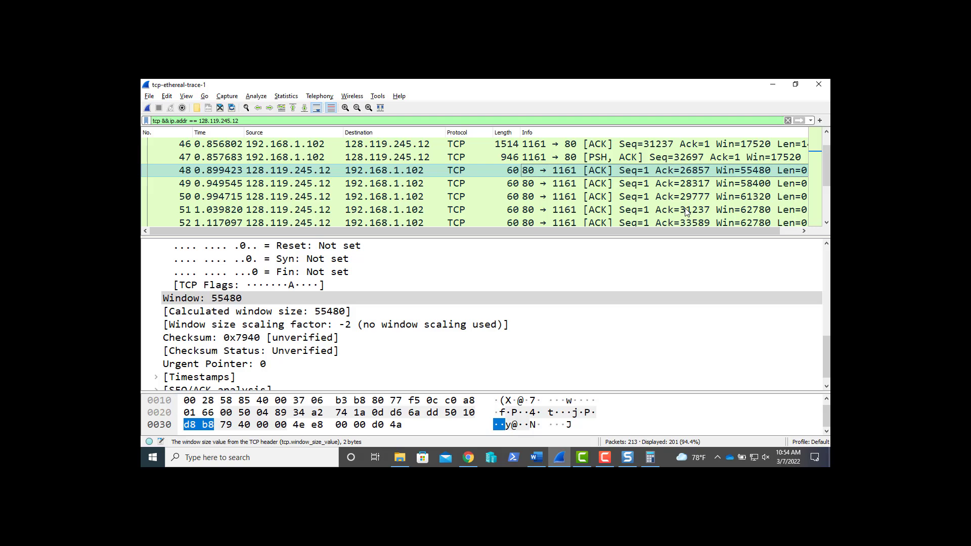
scroll(685, 211, down, 2)
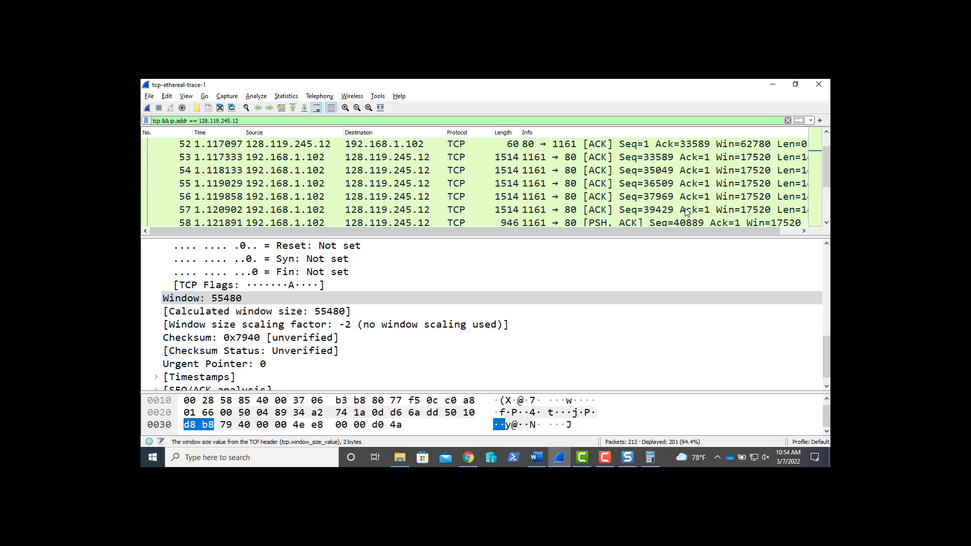
scroll(685, 212, down, 2)
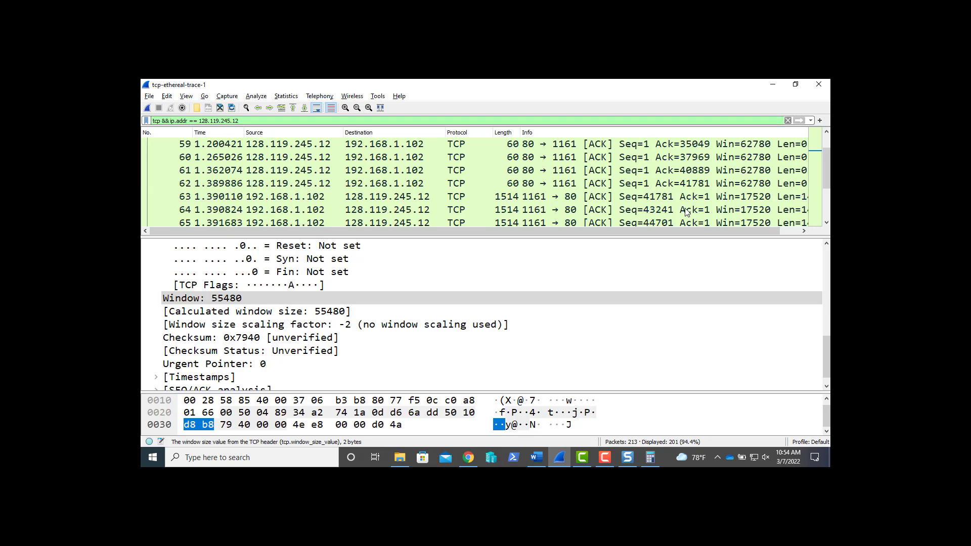
scroll(686, 212, down, 2)
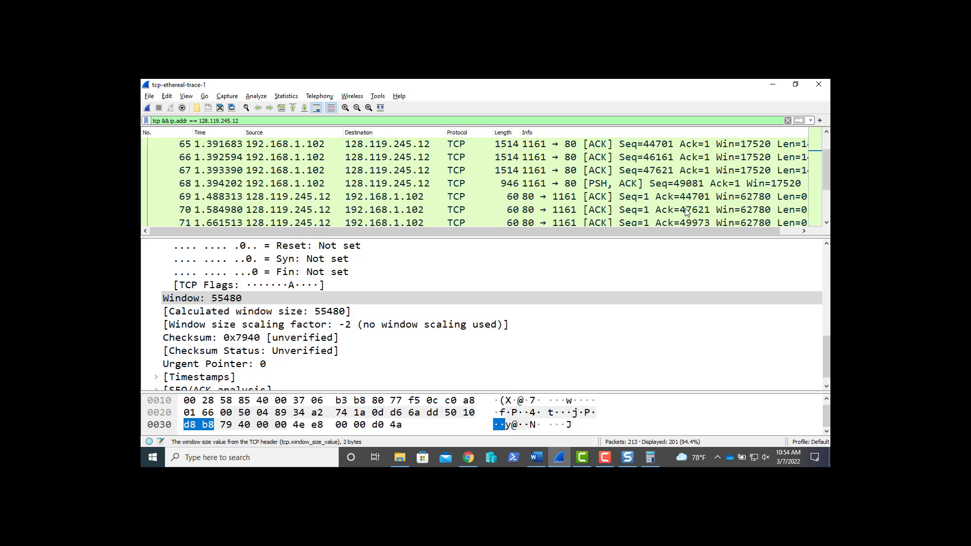
scroll(686, 212, down, 1)
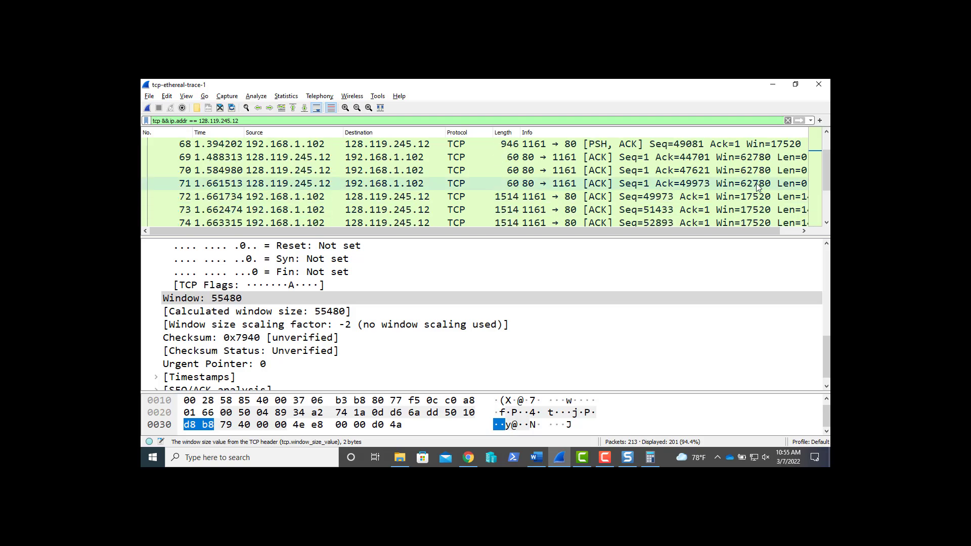
scroll(756, 183, down, 3)
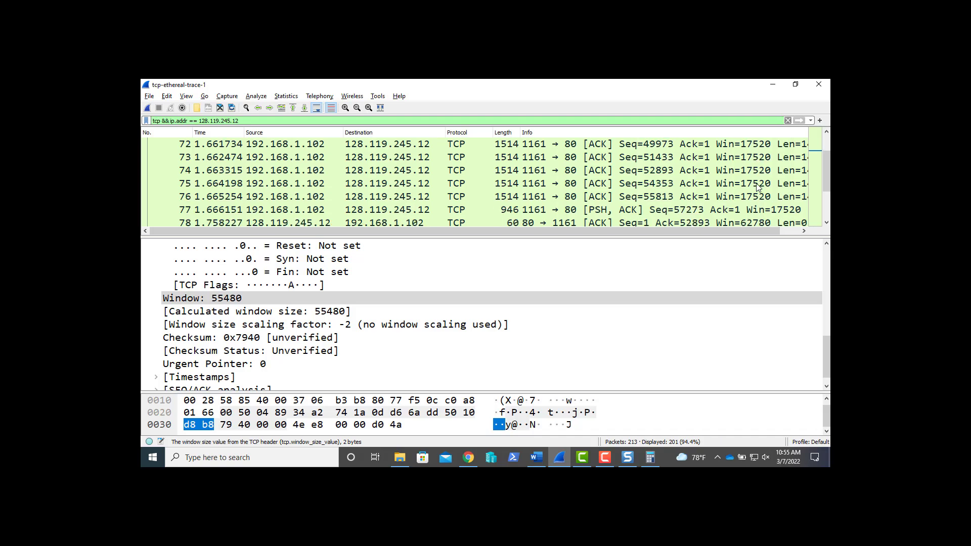
scroll(756, 187, down, 4)
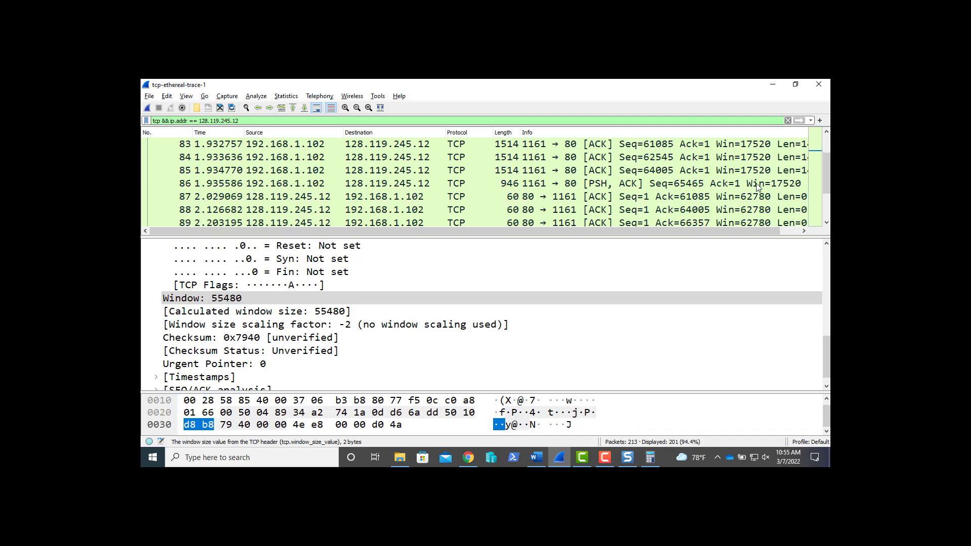
scroll(756, 187, down, 1)
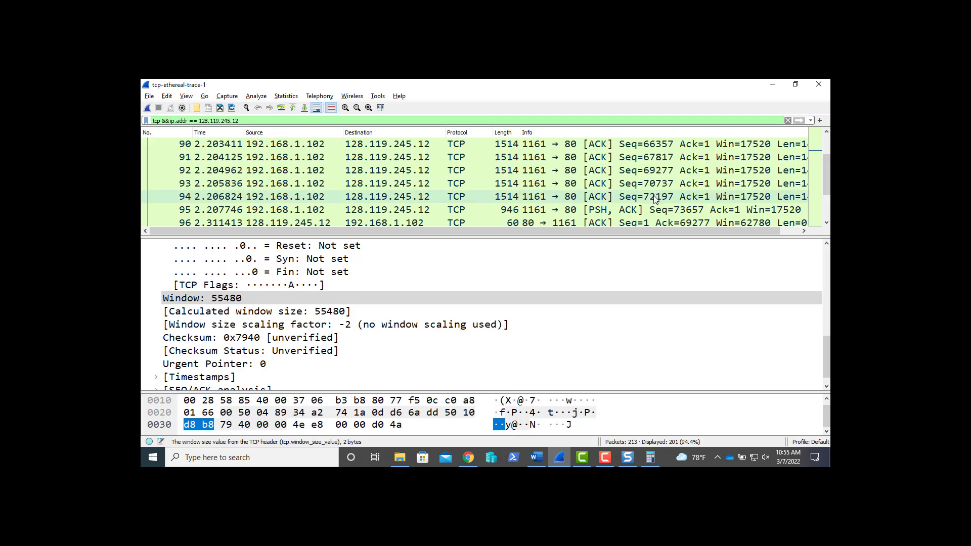
scroll(654, 199, down, 3)
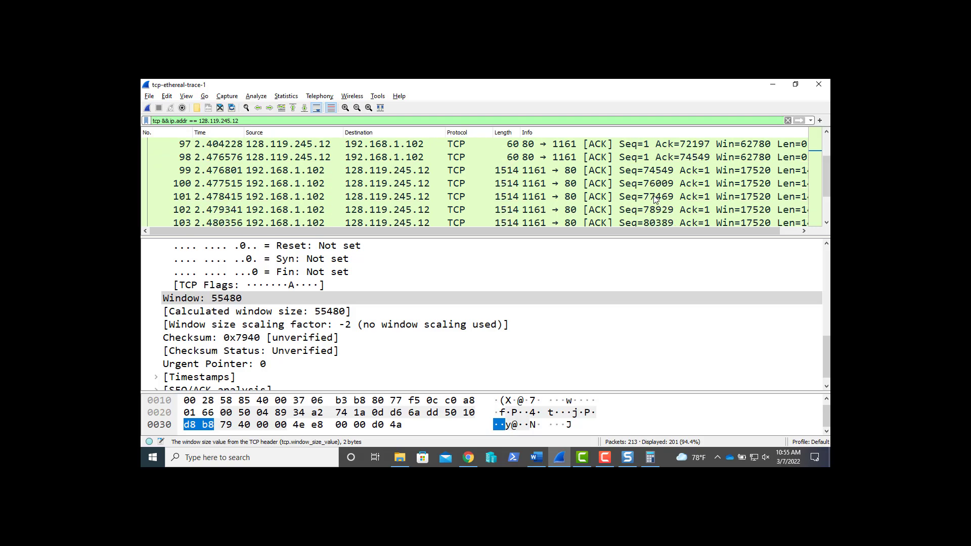
scroll(654, 199, down, 3)
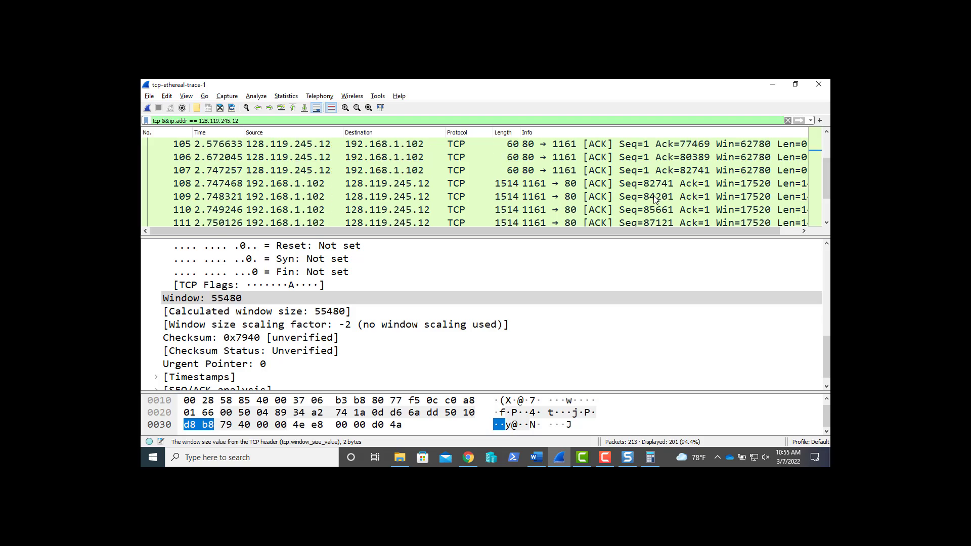
scroll(654, 199, down, 5)
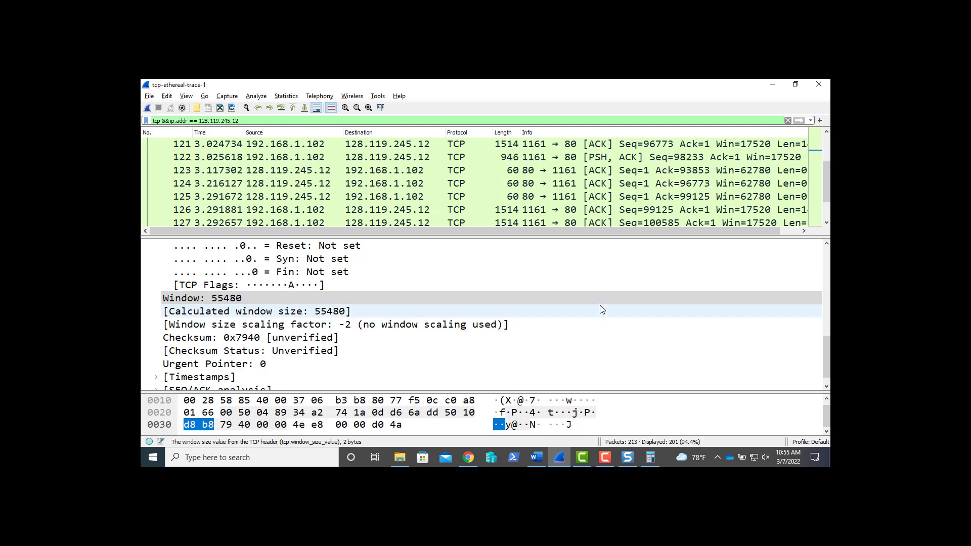
Switch to Word and extend sub-item b of question 9 with the sentence "The buffer continued to grow."
key(alt+Tab)
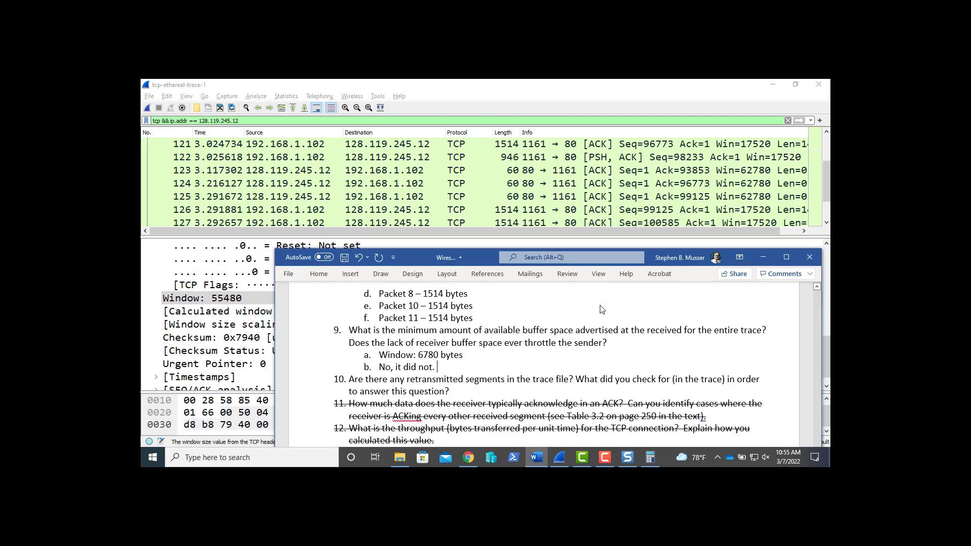
text(The buff)
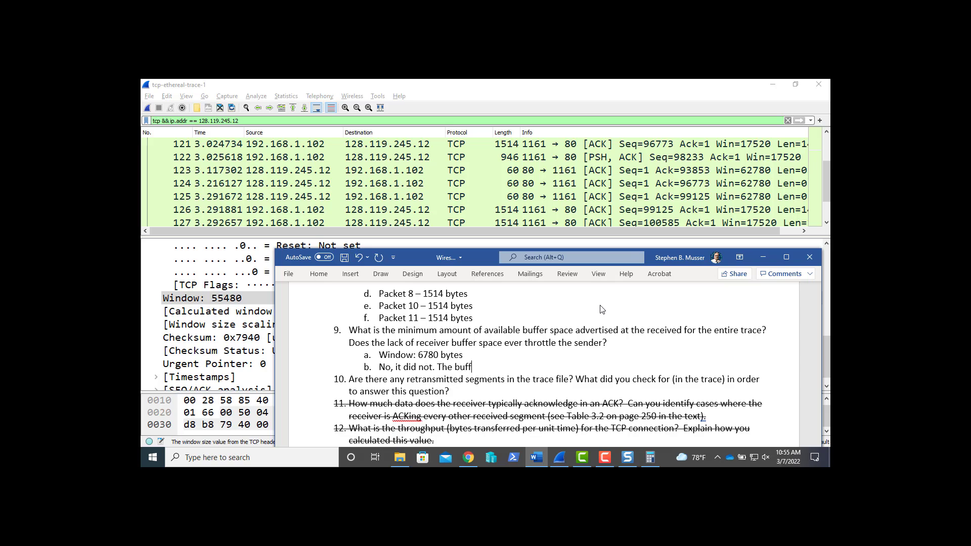
text(er continued to grow.)
Start an empty lettered sub-item a under question 10 about retransmitted segments
scroll(602, 310, down, 1)
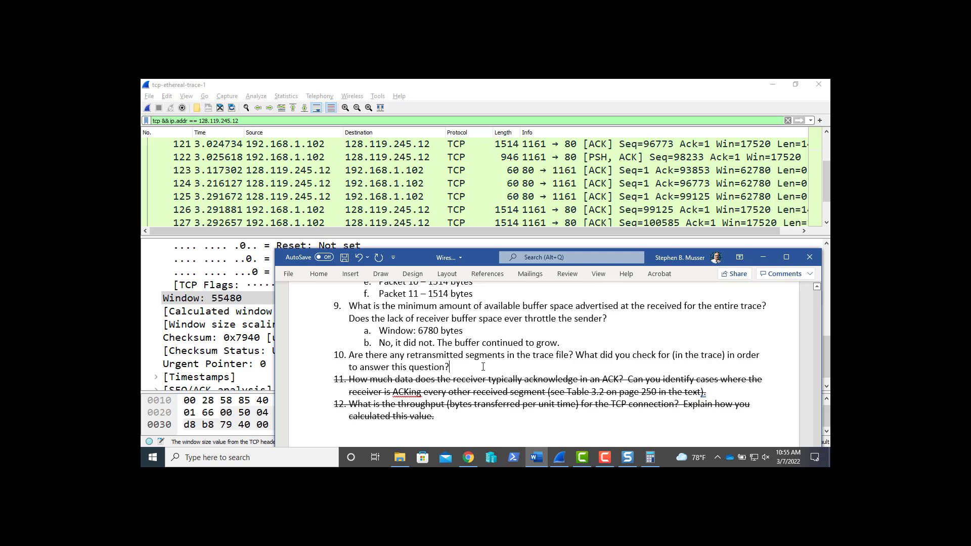
key(Return)
key(Tab)
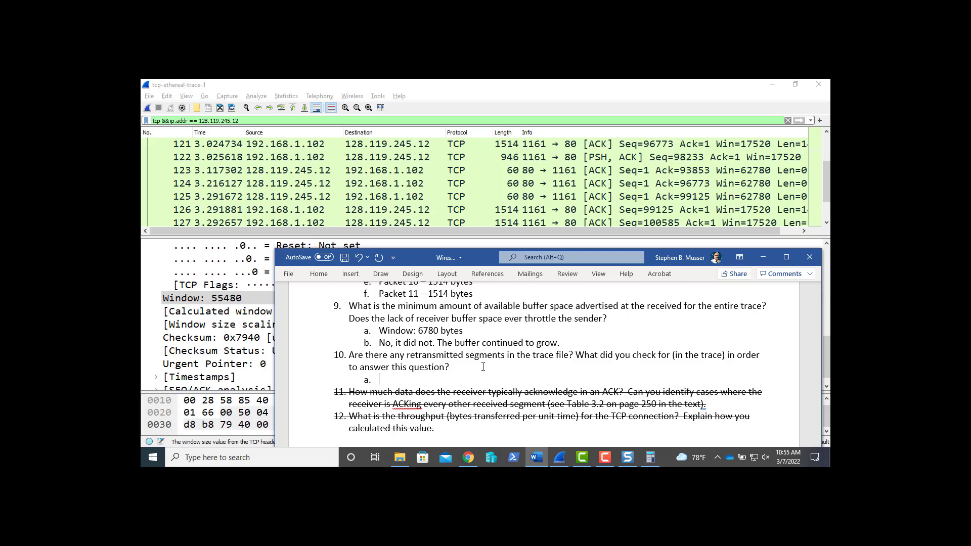
scroll(483, 366, down, 5)
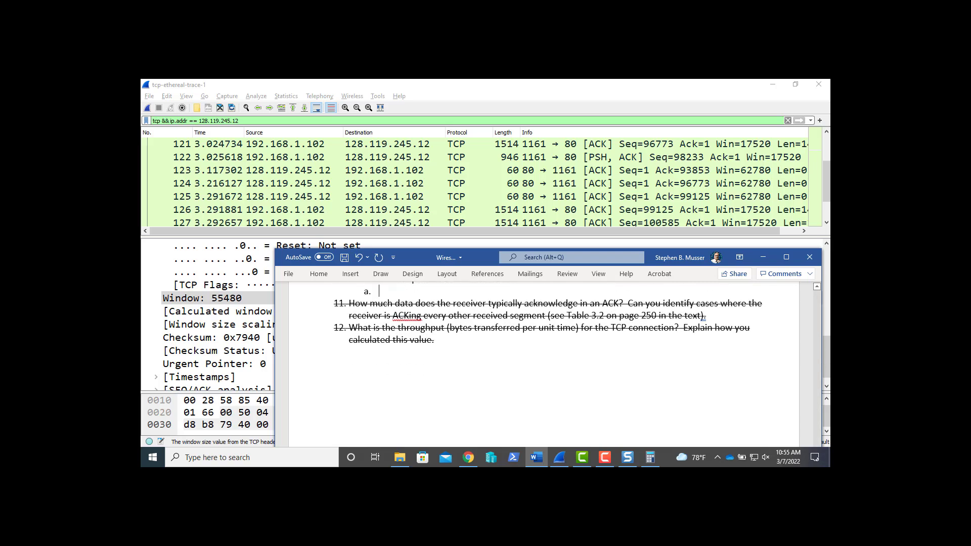
scroll(548, 337, up, 5)
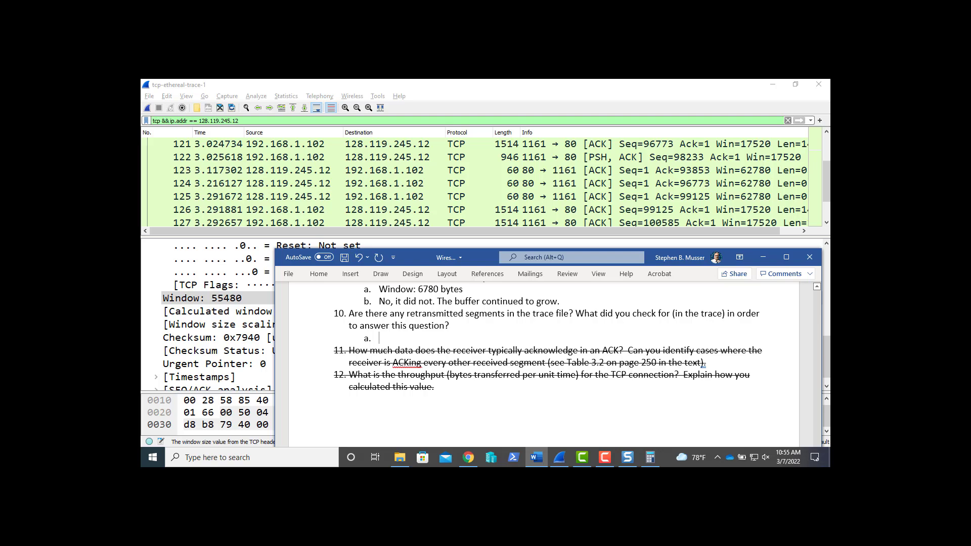
scroll(548, 339, up, 1)
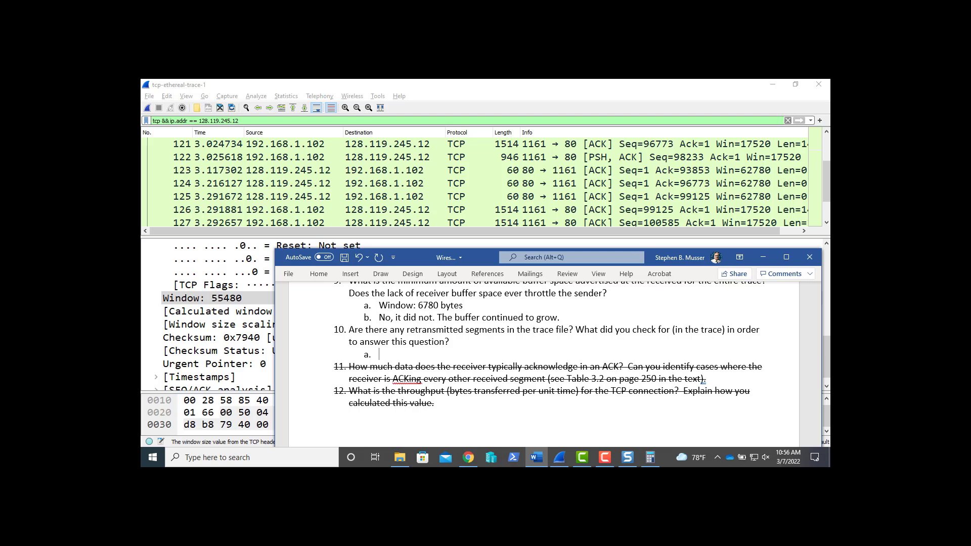
scroll(548, 354, up, 2)
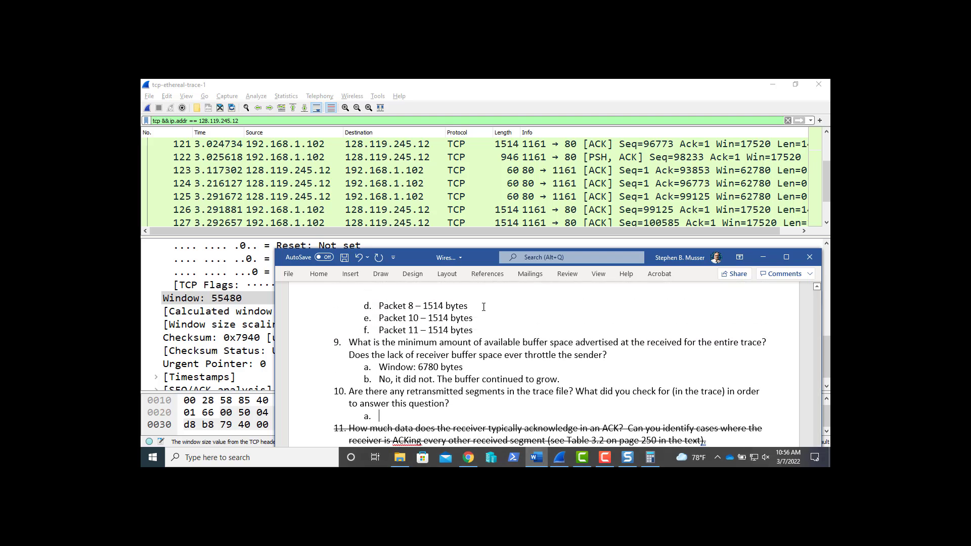
Move the Word window higher and widen it, and review the Round Trip Time graph above question 8
drag(418, 261, 408, 105)
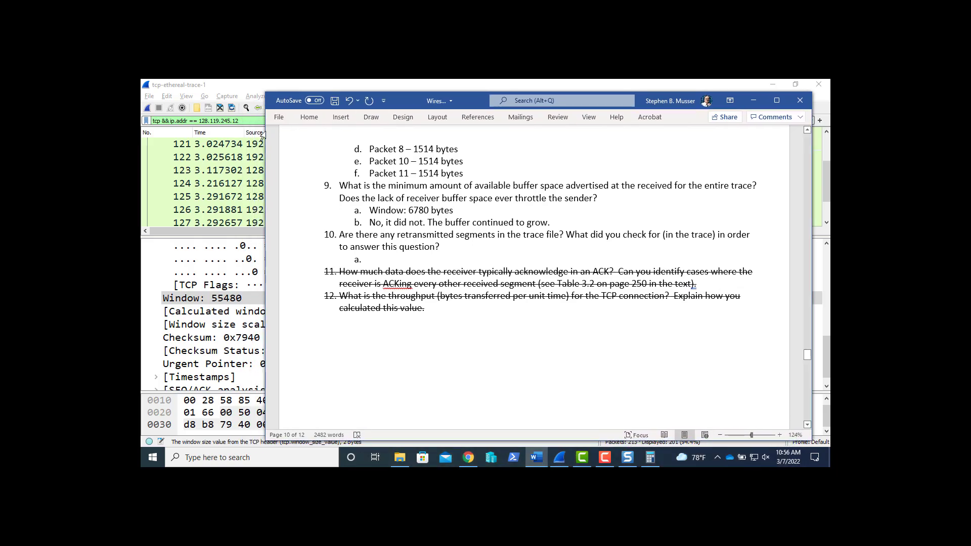
drag(265, 152, 172, 151)
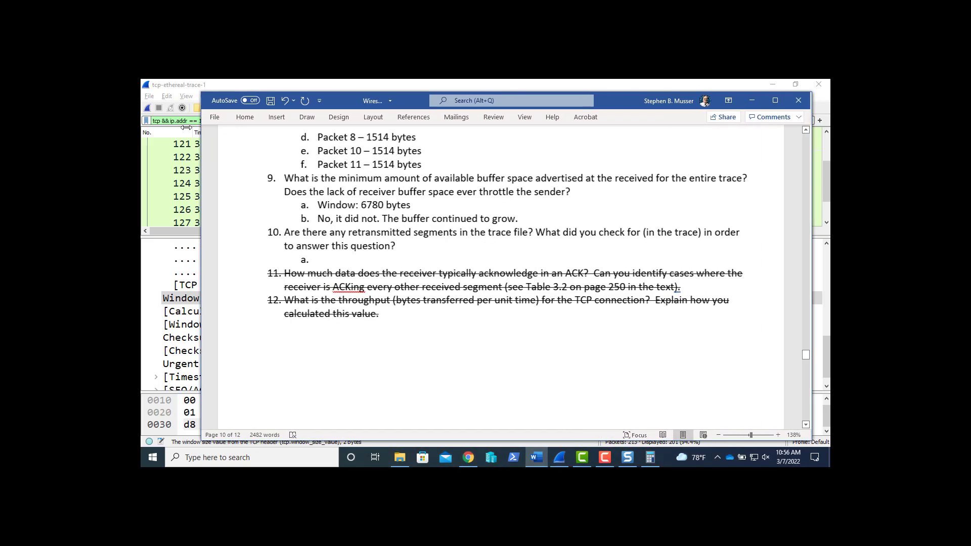
scroll(310, 185, up, 10)
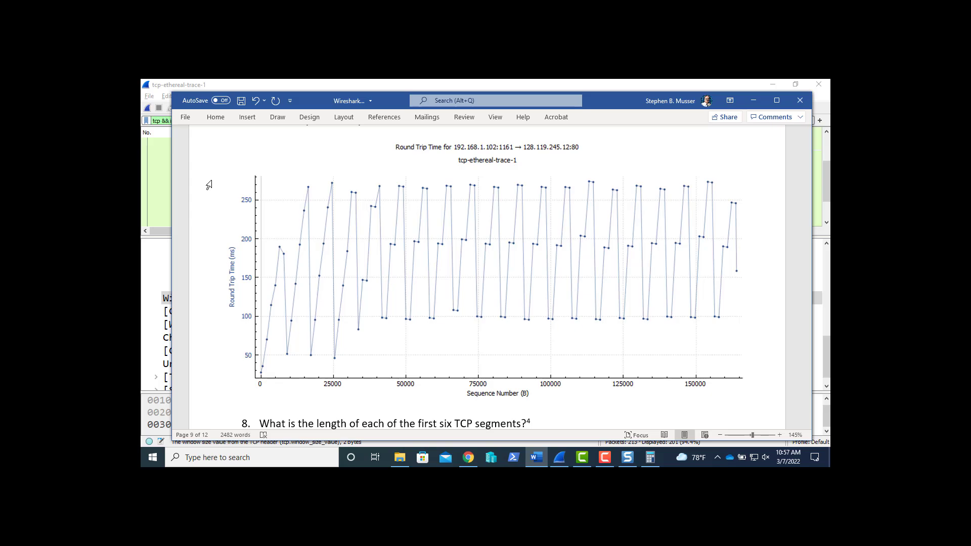
scroll(209, 185, down, 10)
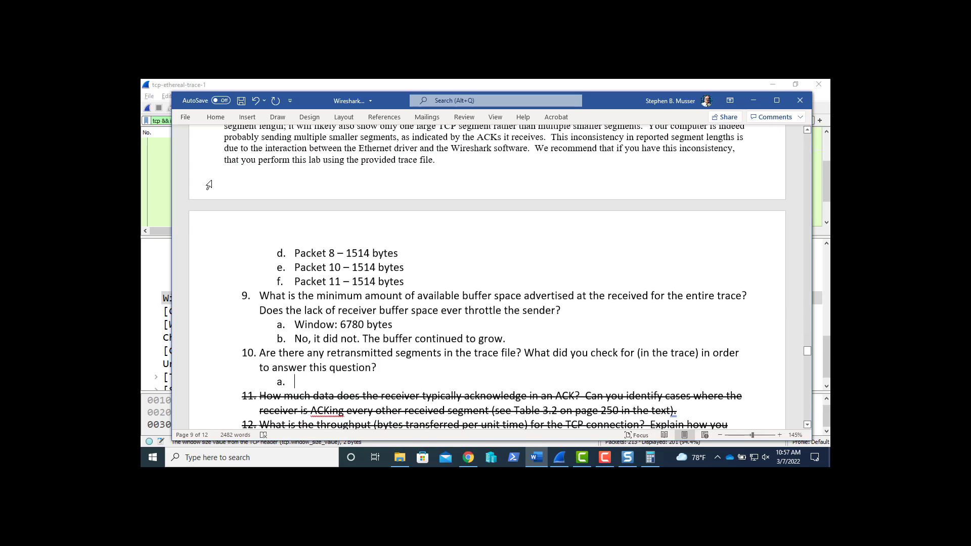
scroll(208, 185, down, 2)
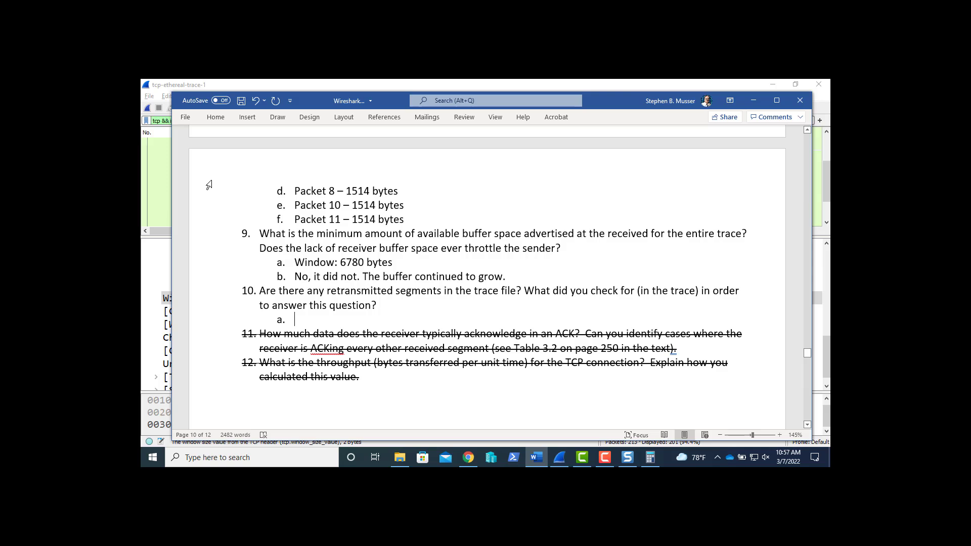
Answer question 10 in sub-item a with "No there are not. We examined the TTT graph."
text(No t)
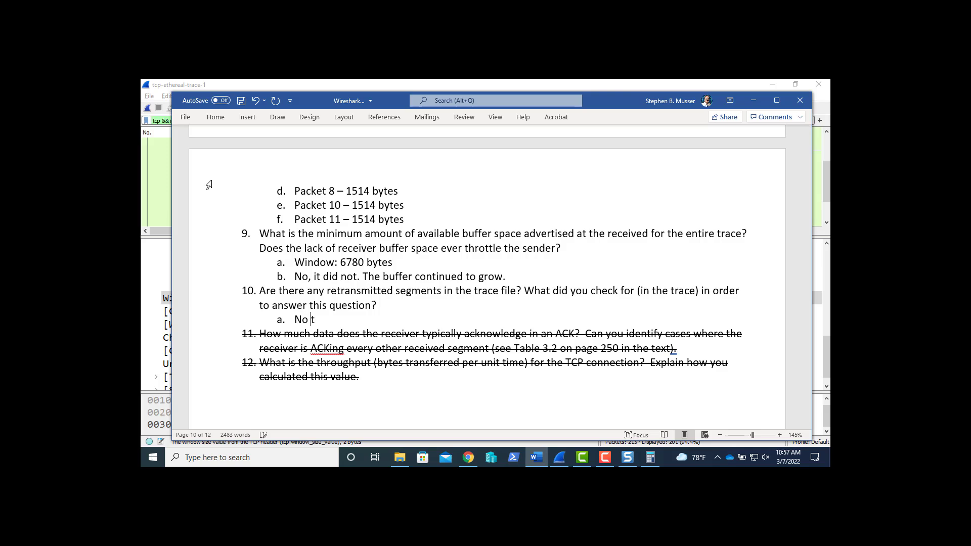
text(here are not. We exami)
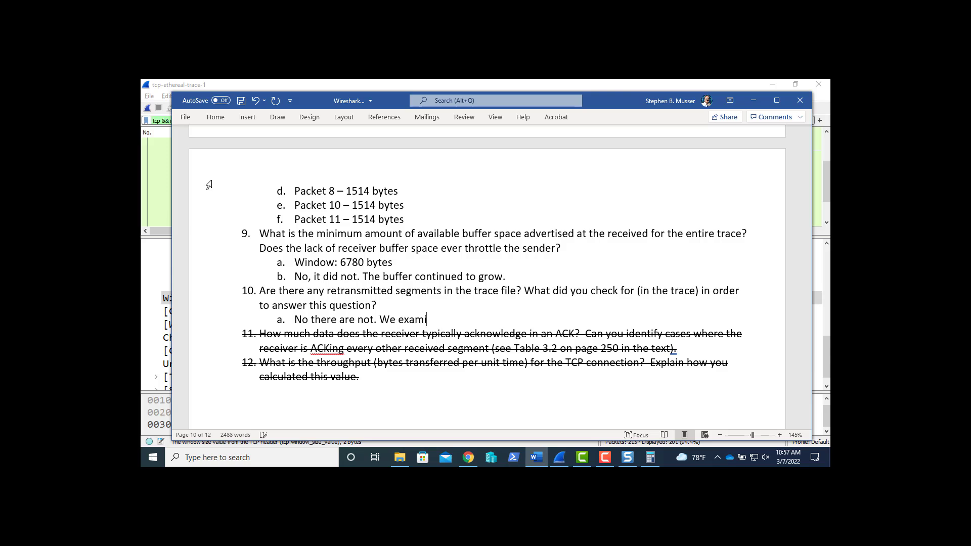
text(ned the TTT graph.)
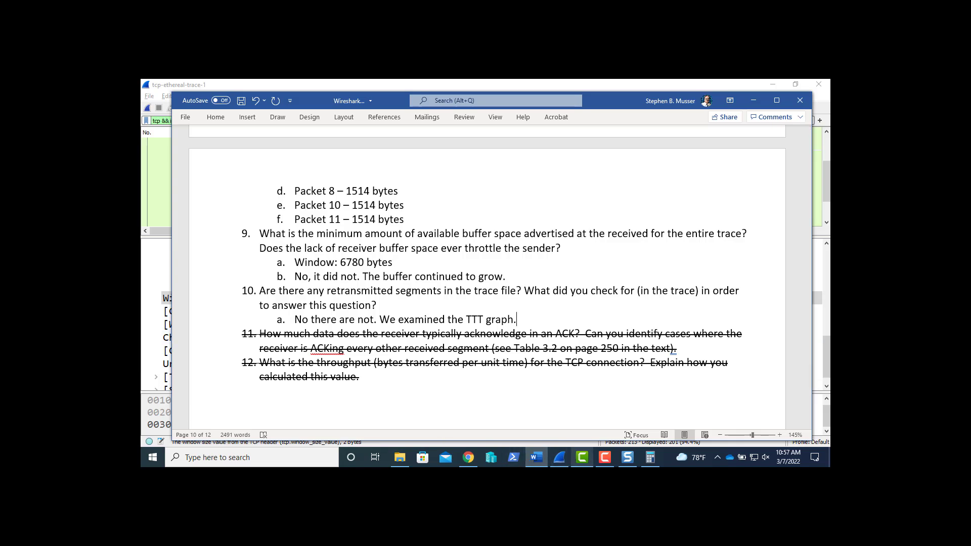
mouse_move(609, 456)
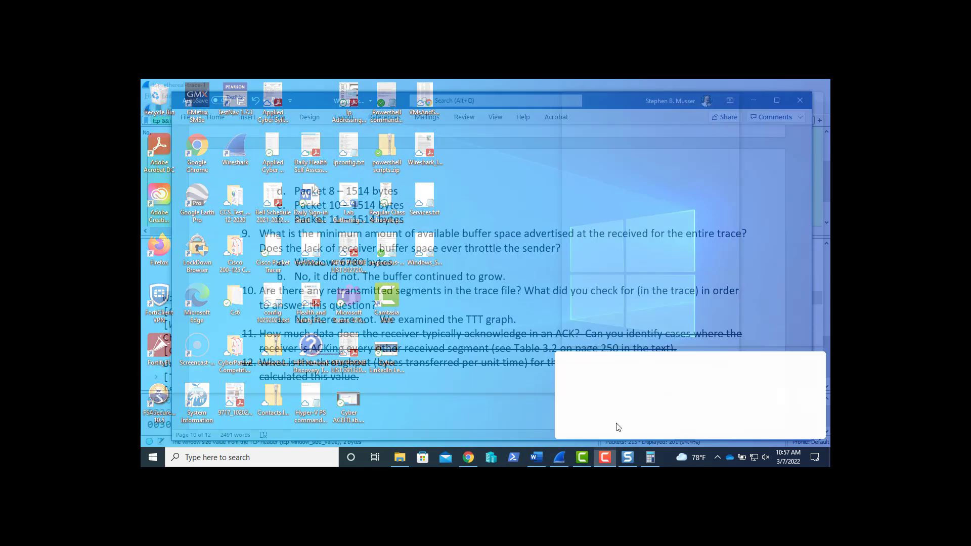
click(617, 424)
click(801, 398)
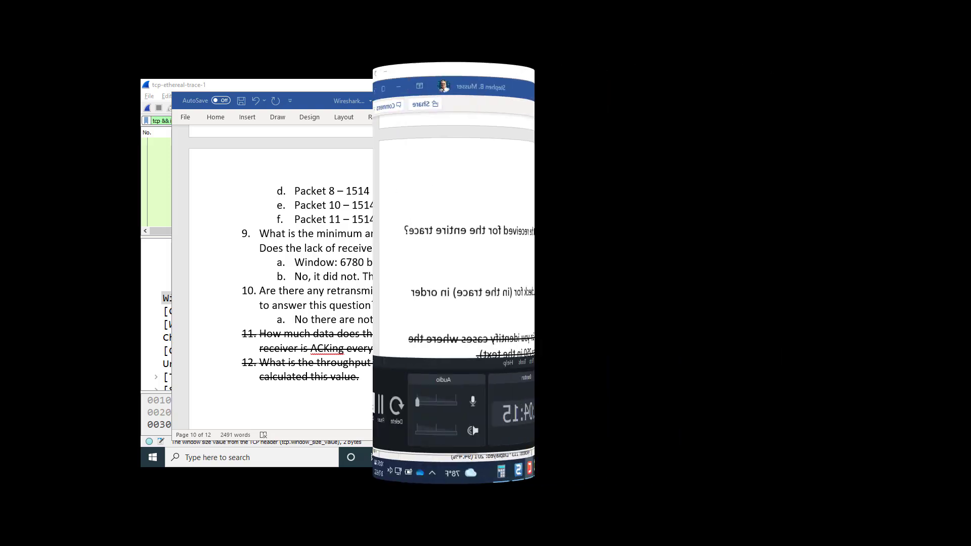